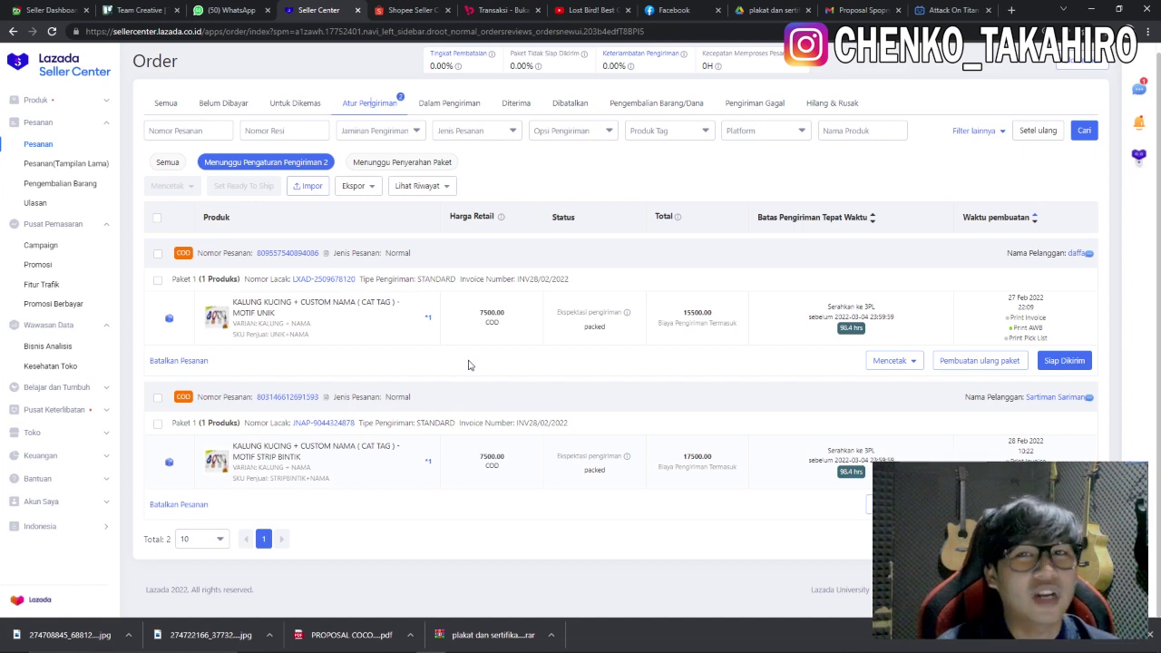
# Step: Switch to the other browser window's Lazada Seller Center, go to its home page and dismiss the birthday campaign banner
pyautogui.click(31, 325)
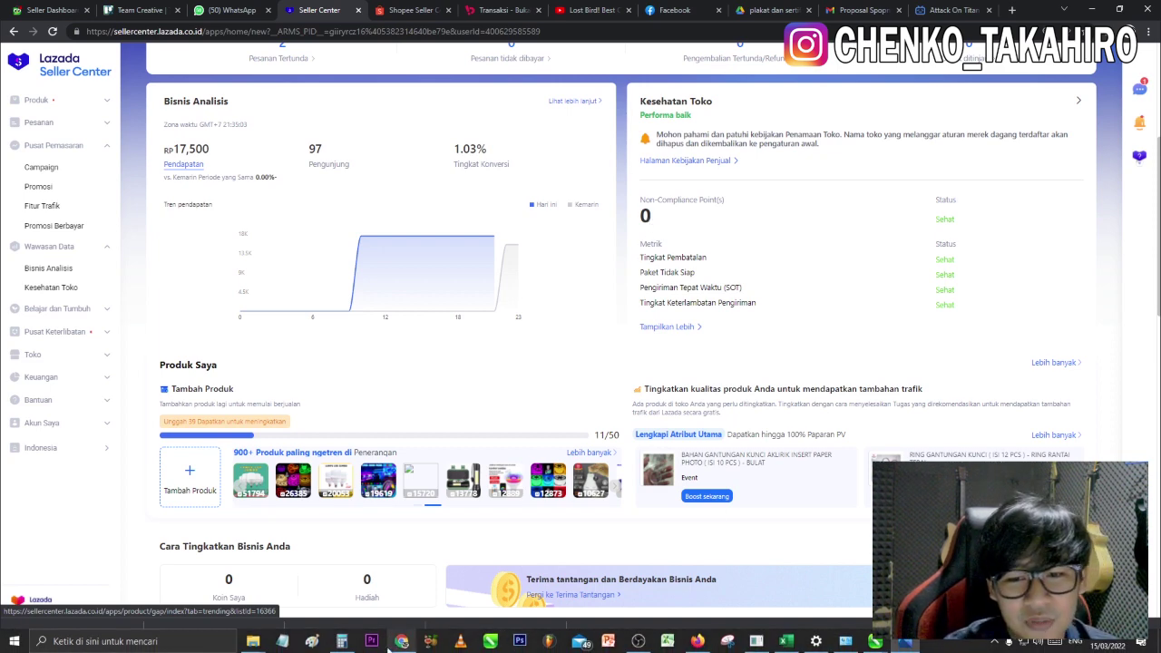
pyautogui.click(400, 641)
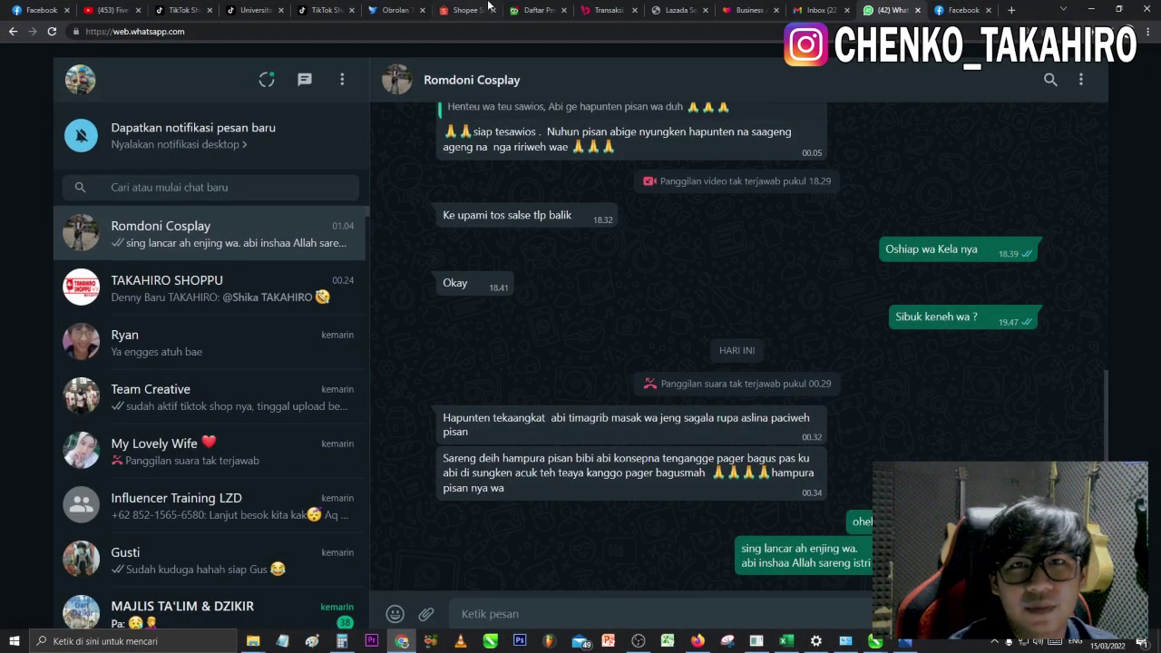
pyautogui.click(668, 8)
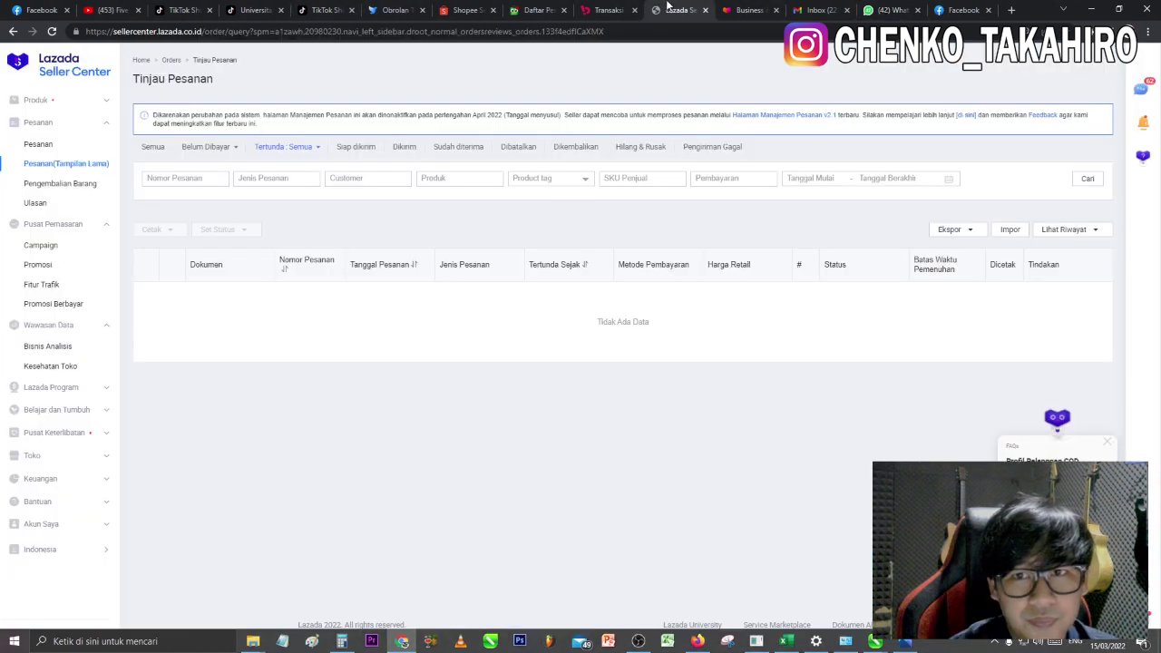
pyautogui.click(88, 72)
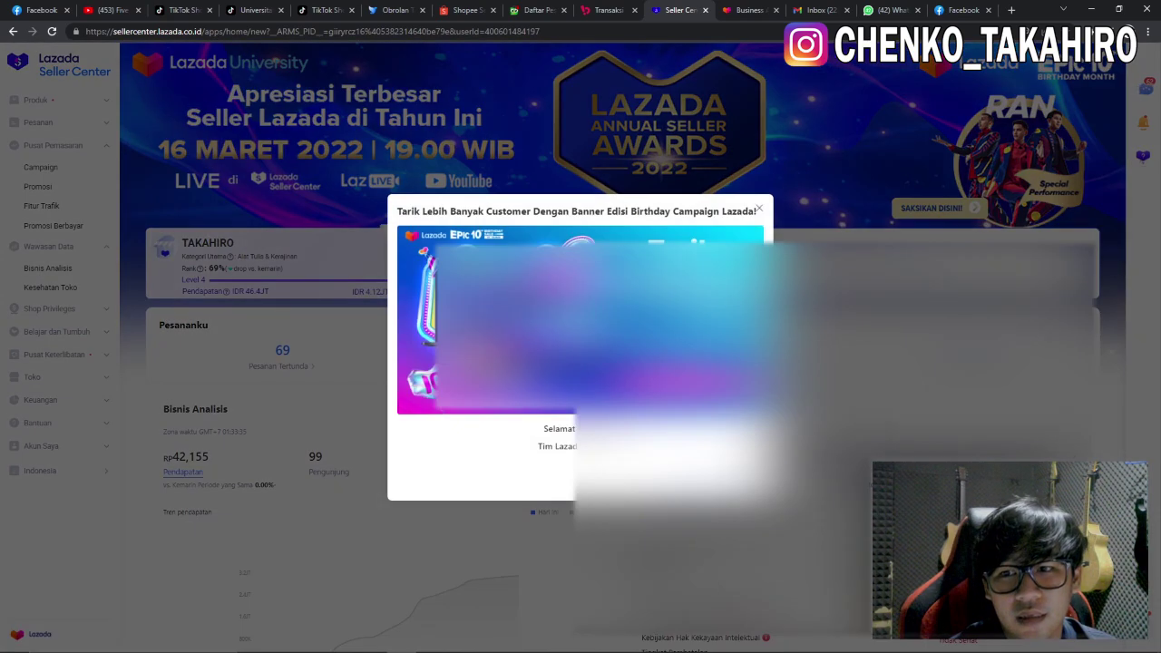
pyautogui.click(761, 210)
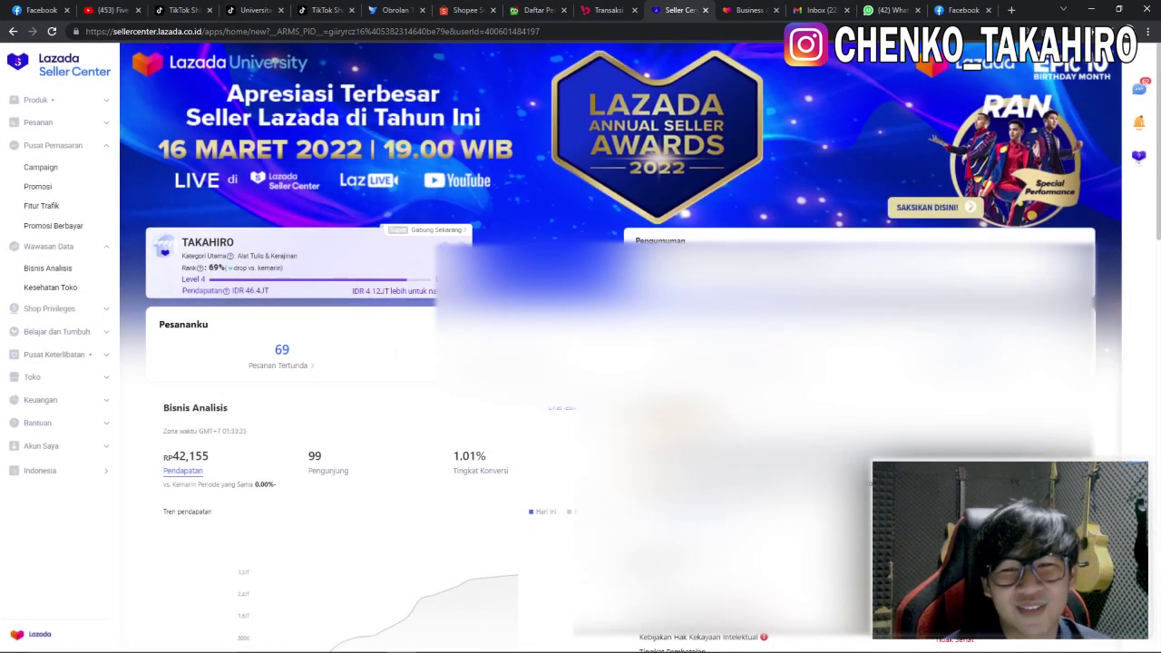
# Step: Examine the store level, order overview and business analysis sections of the seller home dashboard
pyautogui.scroll(-1, 753, 211)
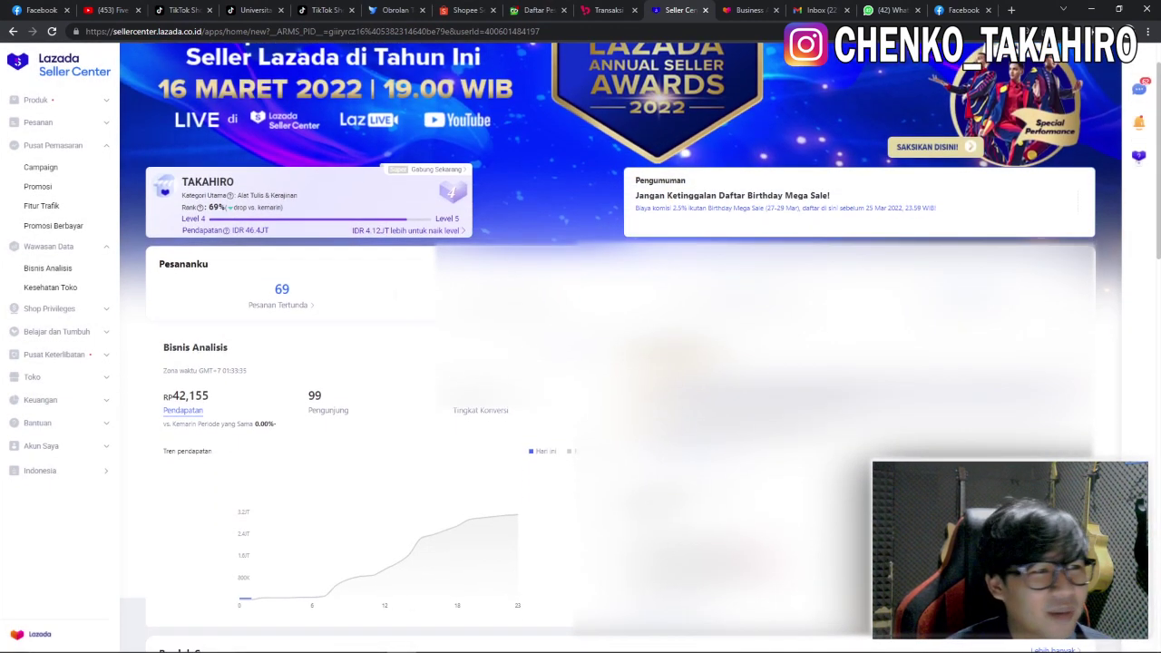
pyautogui.scroll(1, 536, 436)
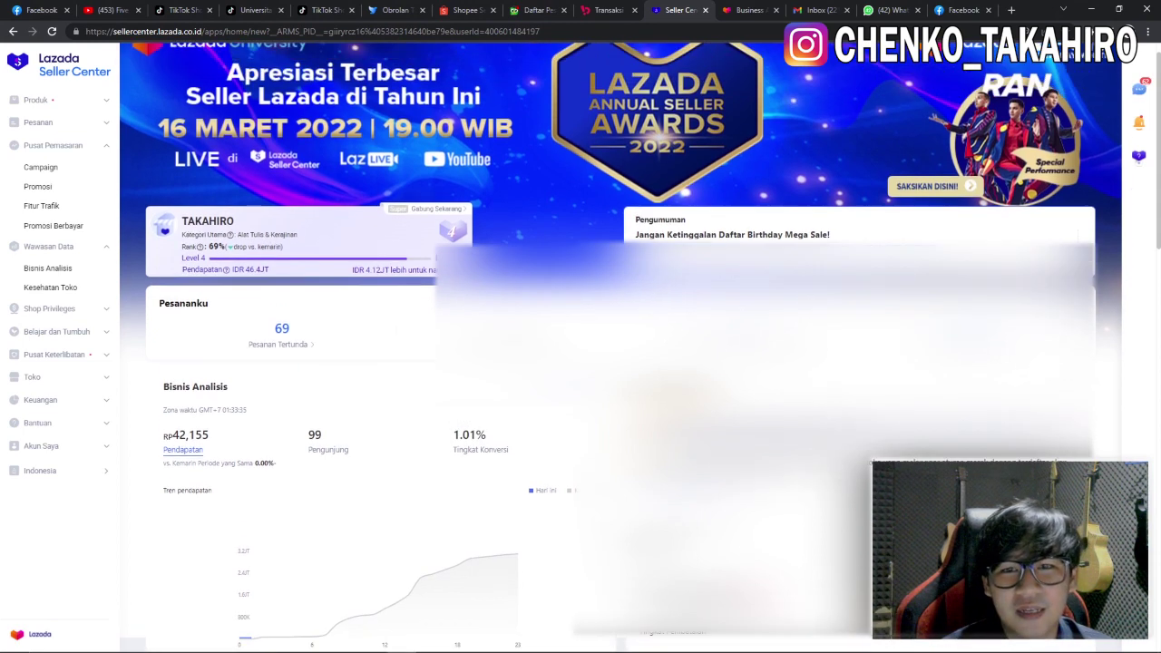
pyautogui.scroll(-2, 536, 436)
pyautogui.scroll(-1, 535, 436)
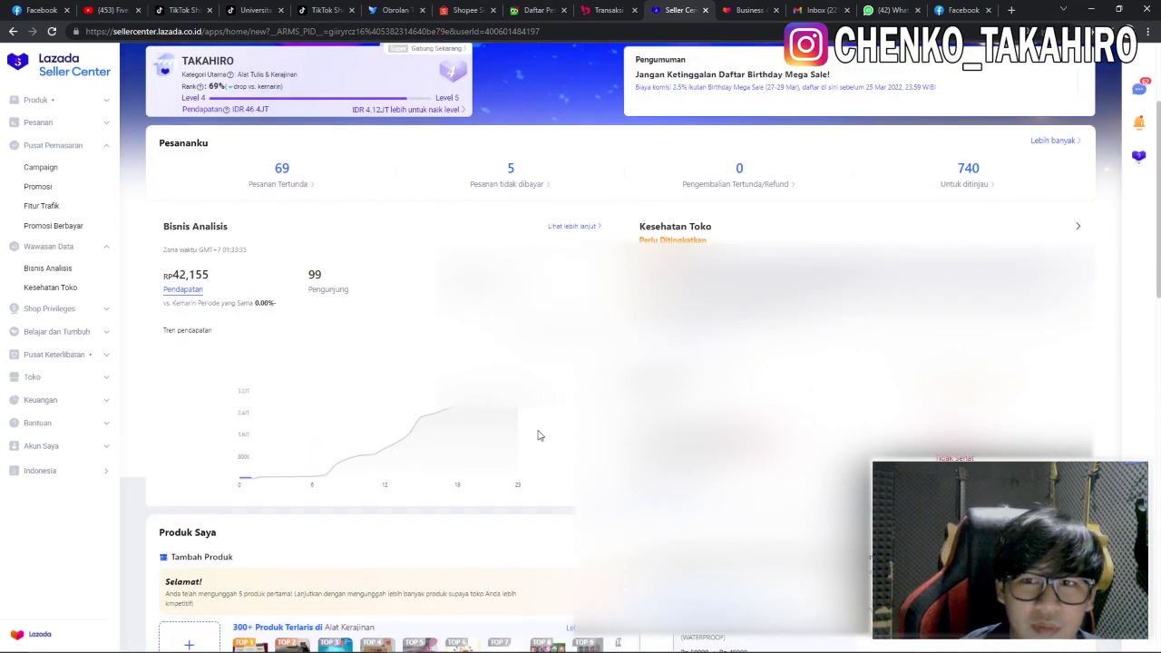
pyautogui.moveTo(515, 433)
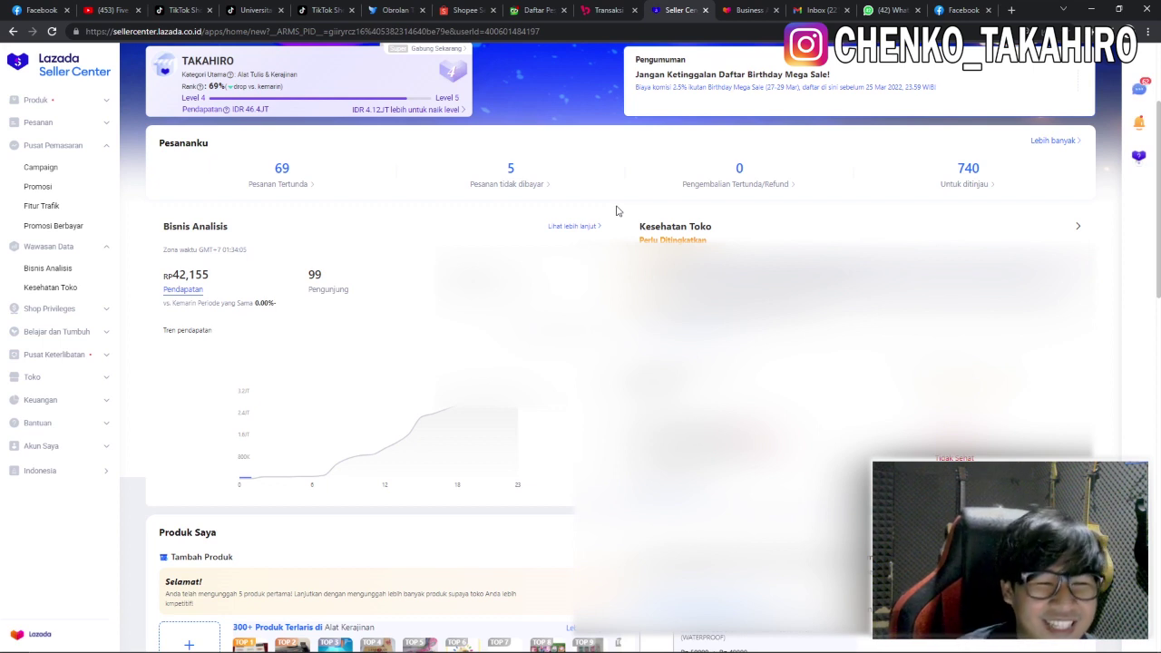
pyautogui.moveTo(512, 469)
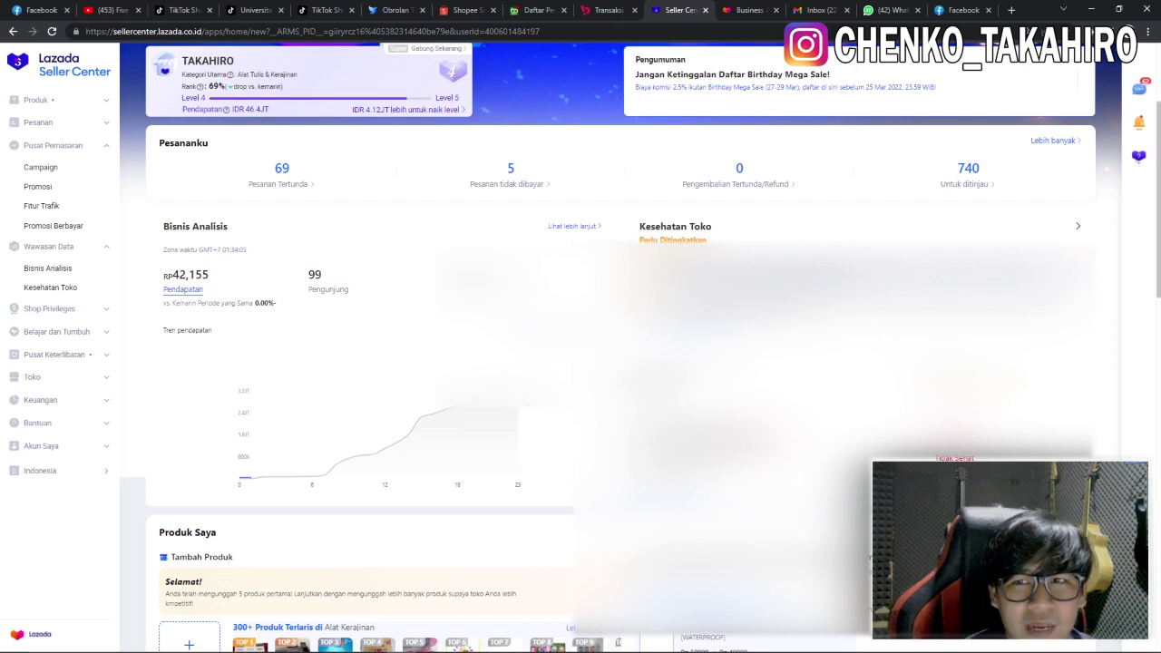
# Step: Open the Tambah Produk form to start a new product listing
pyautogui.scroll(1, 495, 217)
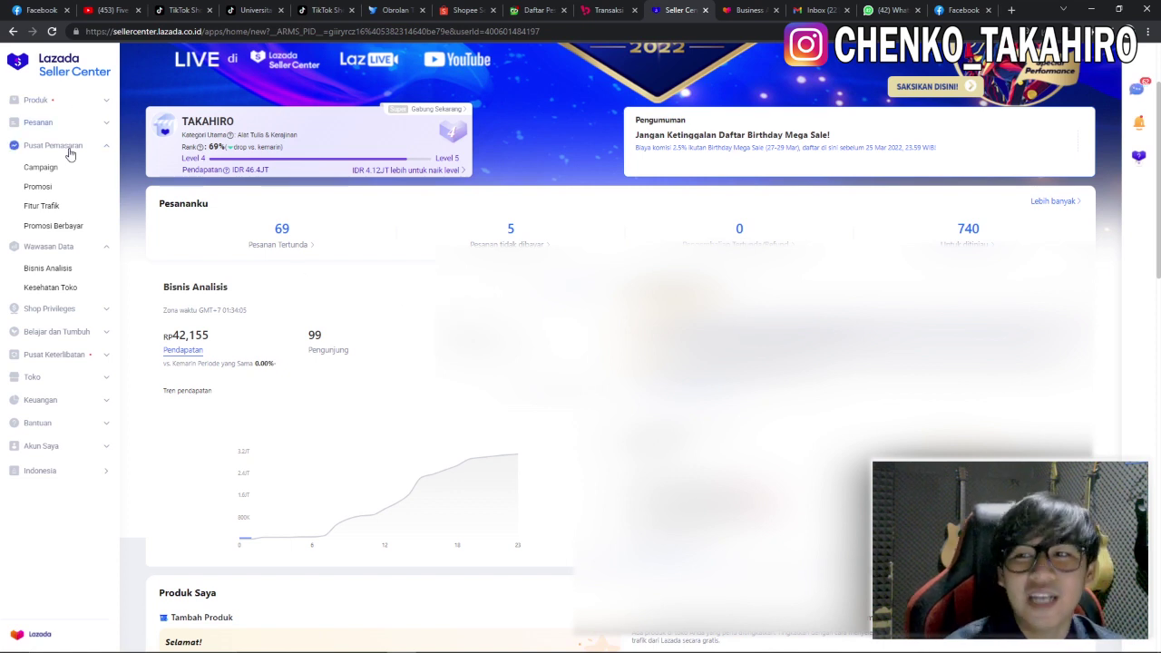
pyautogui.click(43, 103)
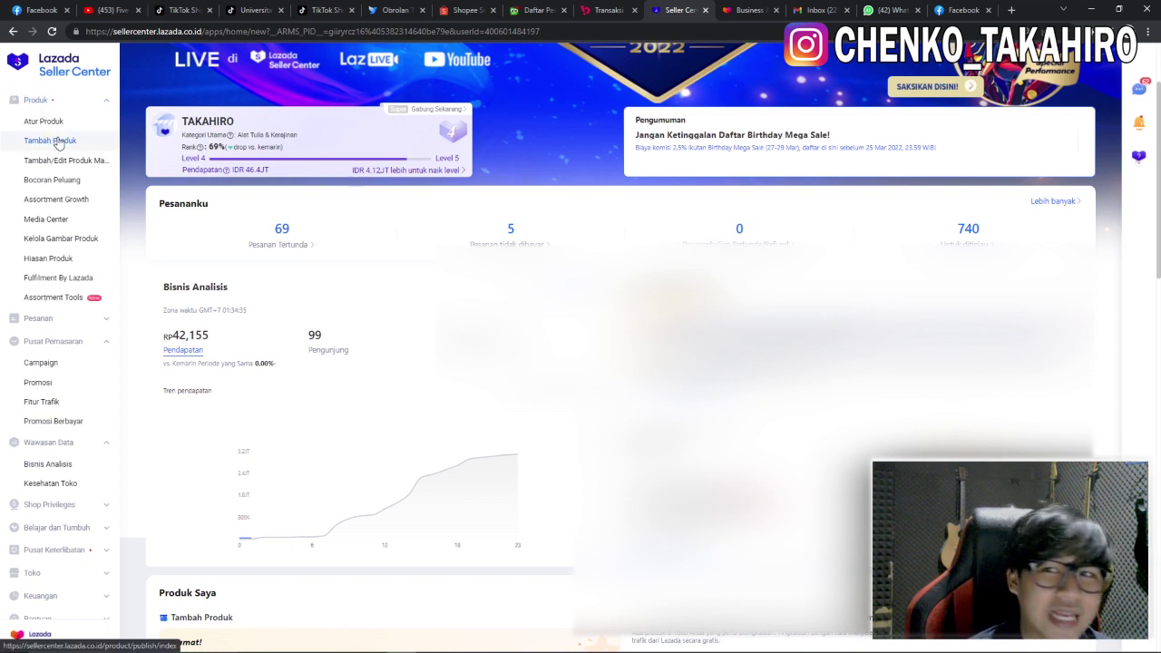
pyautogui.click(56, 143)
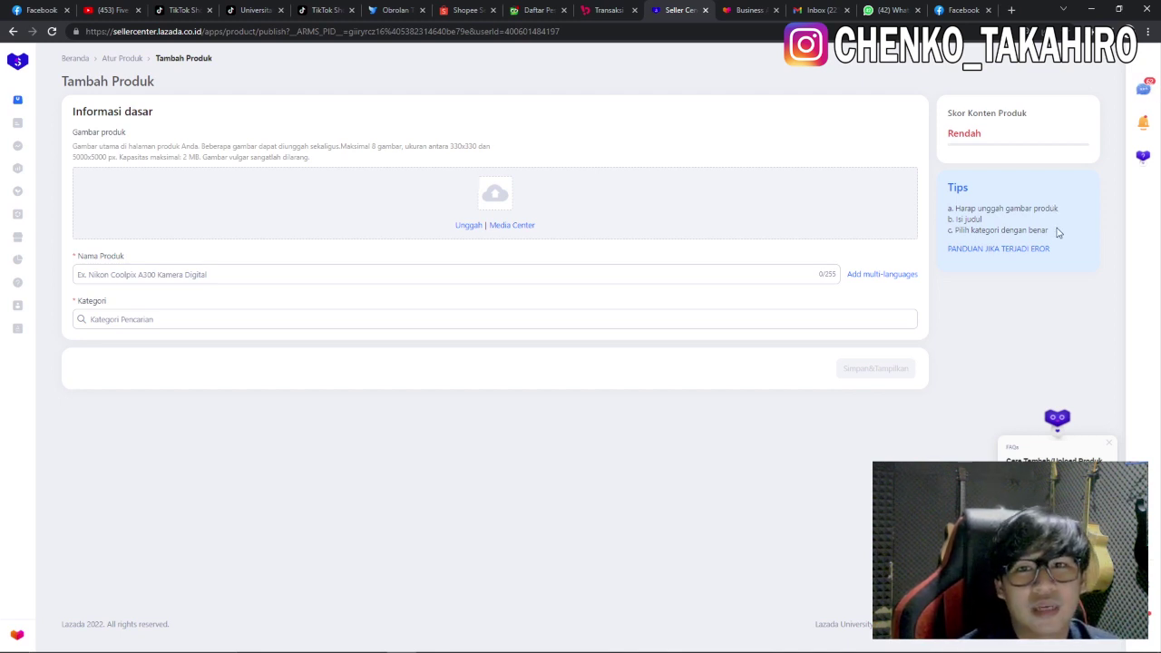
# Step: Start a product image upload, browse to the TOKYO REVENGER folder under takahiro shoppu, and show its files as thumbnails
pyautogui.click(490, 205)
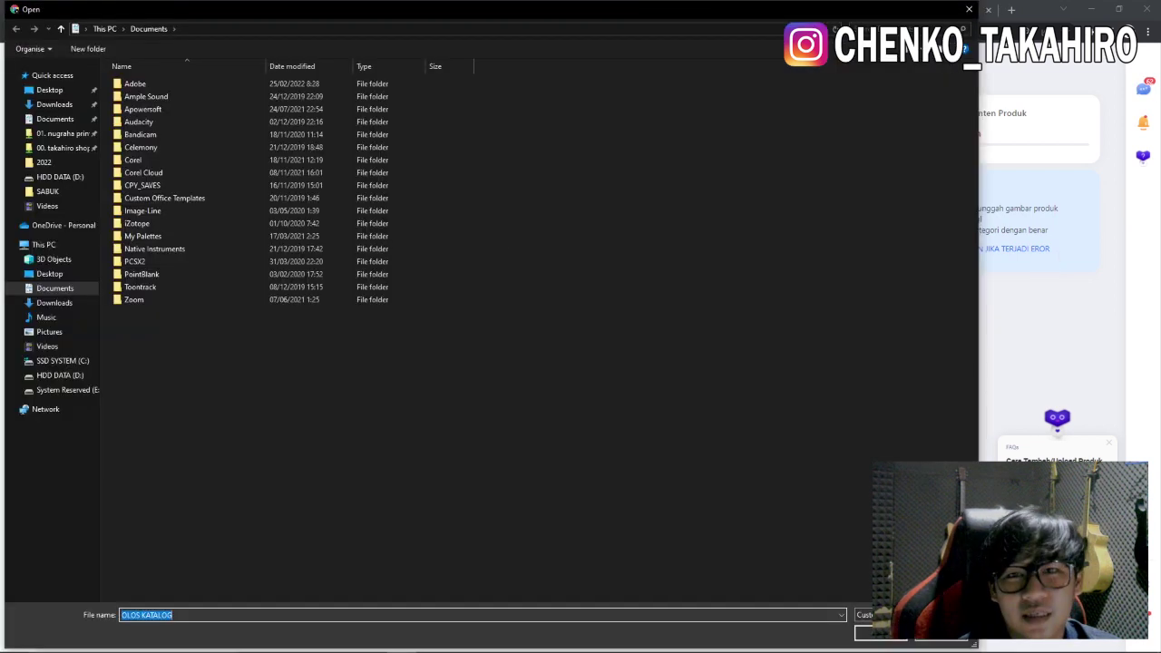
pyautogui.click(64, 149)
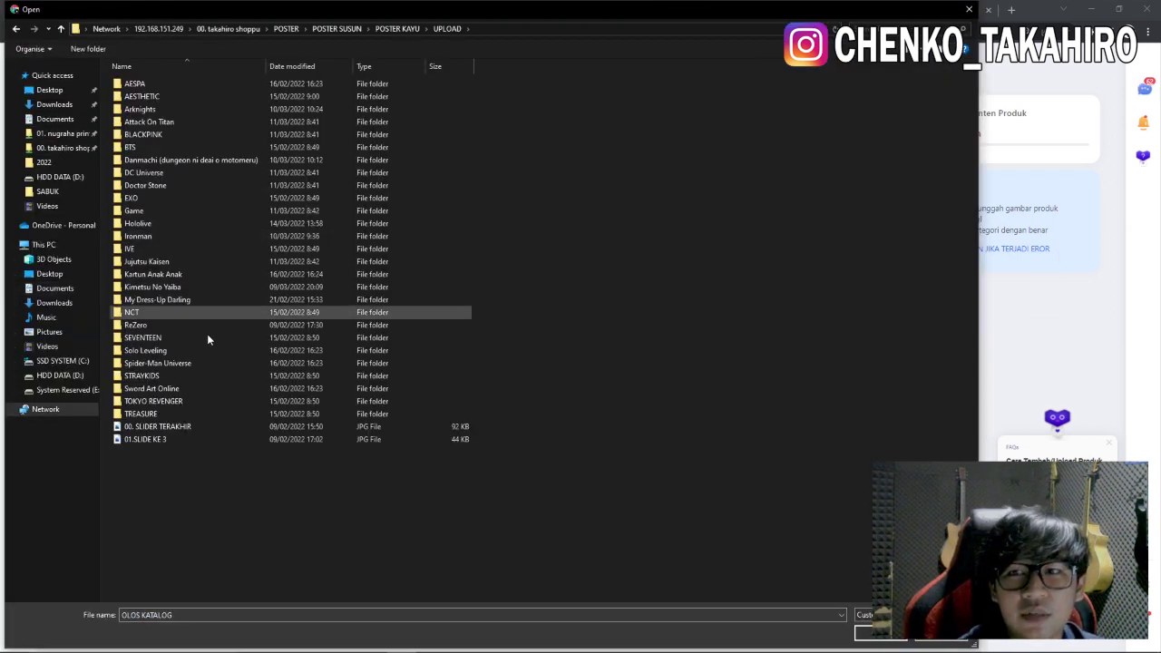
pyautogui.doubleClick(165, 404)
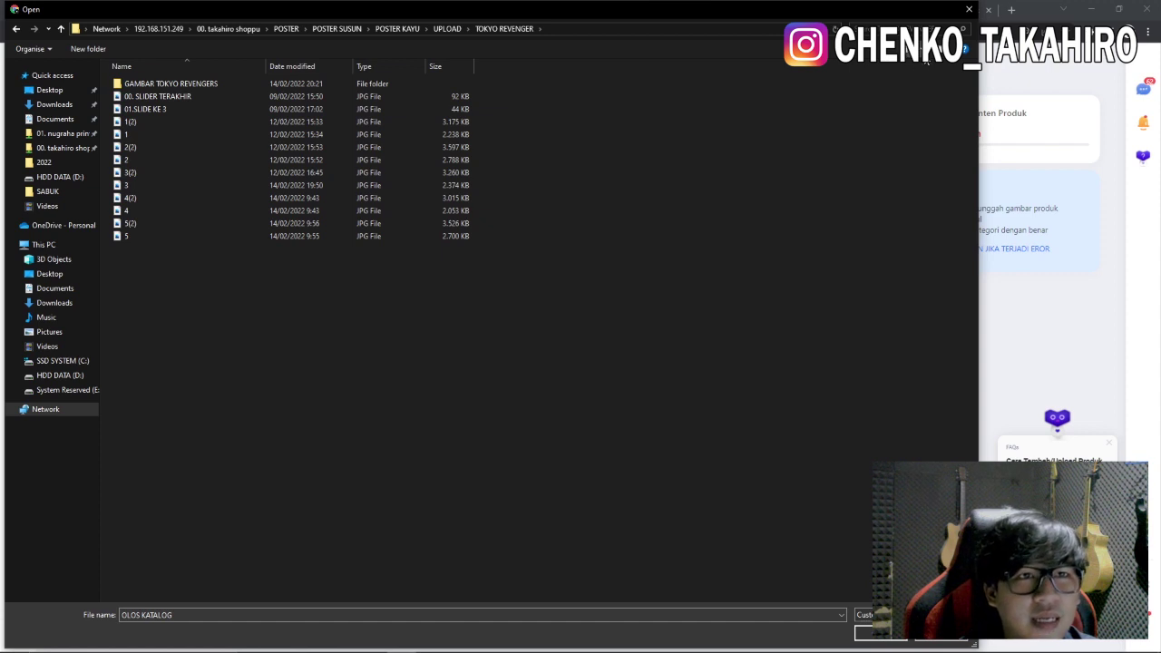
pyautogui.click(932, 50)
pyautogui.click(941, 86)
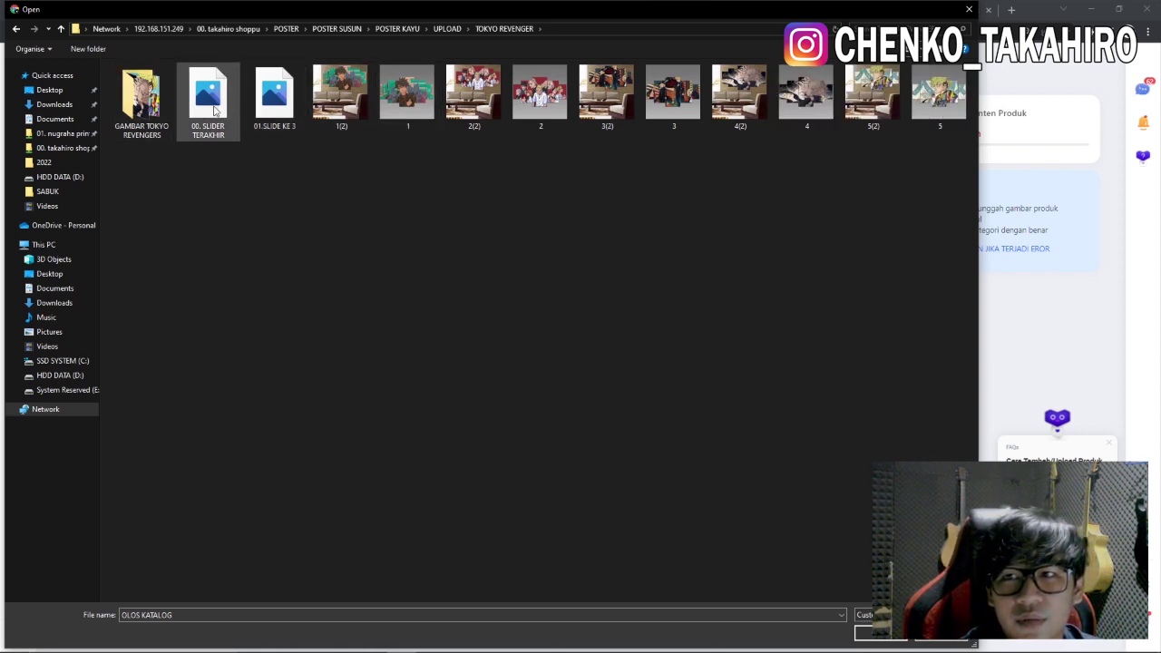
# Step: Upload the images 1(2), 2(2), 3(2), 4(2) and 5(2) together as product images
pyautogui.click(274, 95)
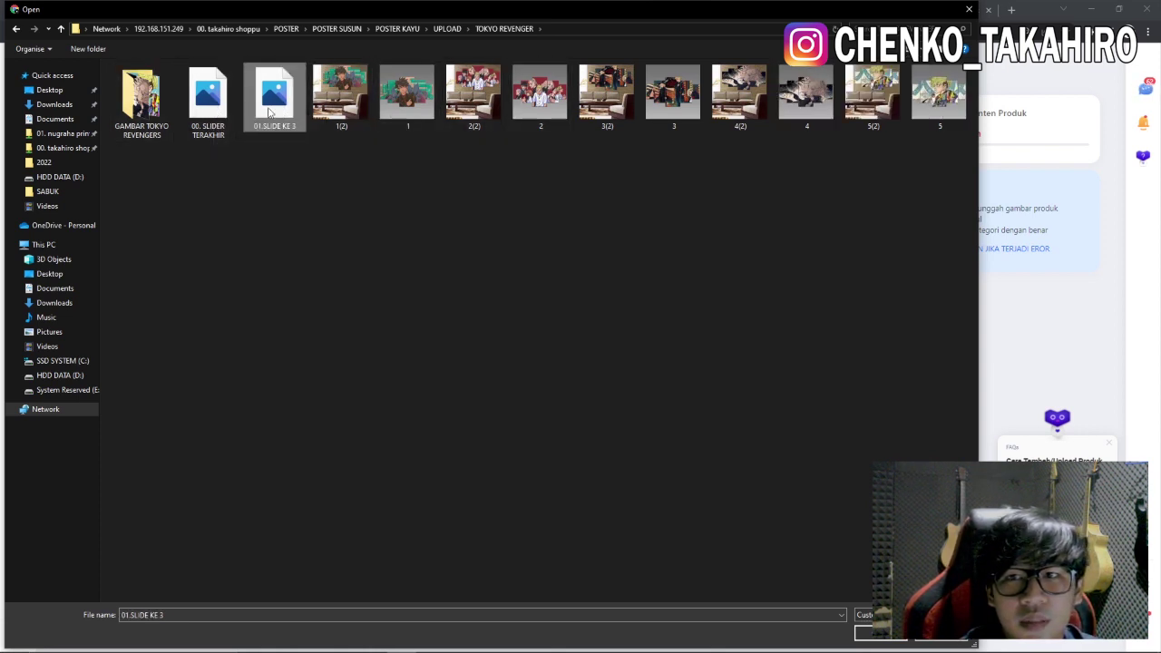
pyautogui.click(208, 101)
pyautogui.click(278, 111)
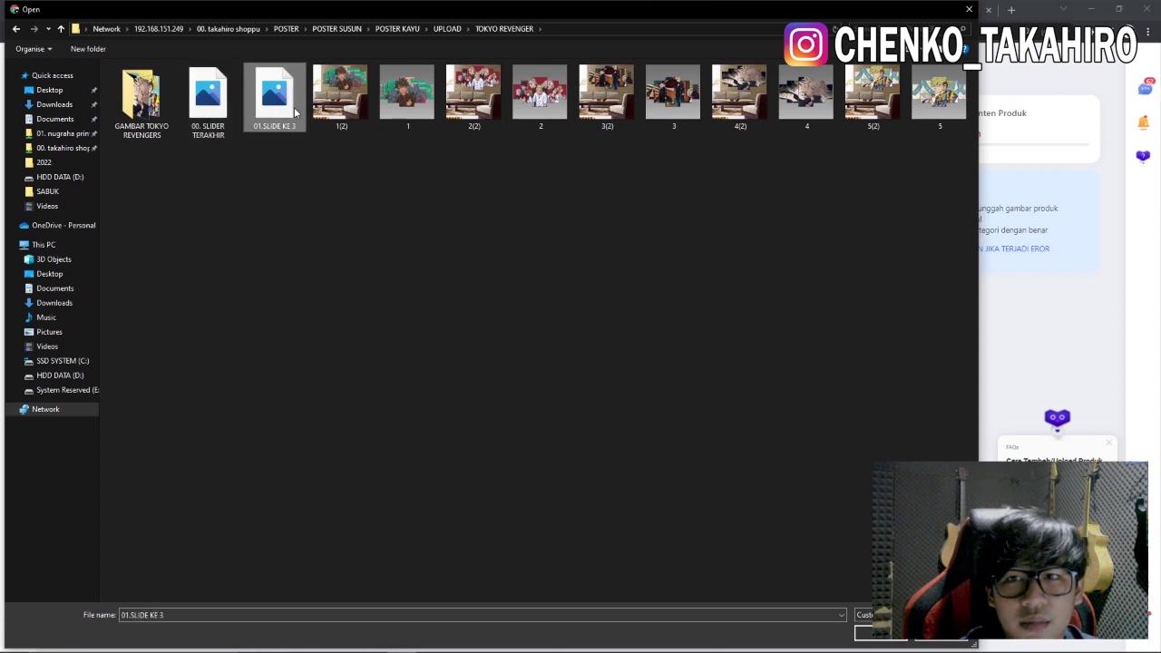
pyautogui.click(350, 102)
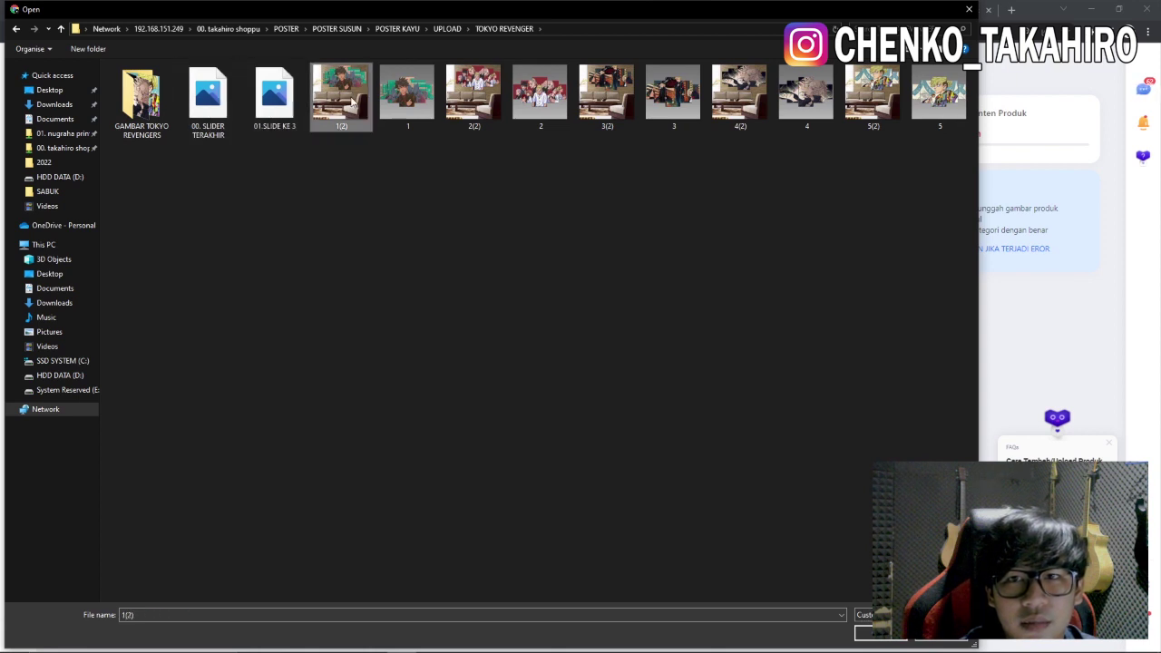
pyautogui.keyDown('ctrl'); pyautogui.click(477, 102); pyautogui.keyUp('ctrl')
pyautogui.keyDown('ctrl'); pyautogui.click(605, 100); pyautogui.keyUp('ctrl')
pyautogui.keyDown('ctrl'); pyautogui.click(739, 98); pyautogui.keyUp('ctrl')
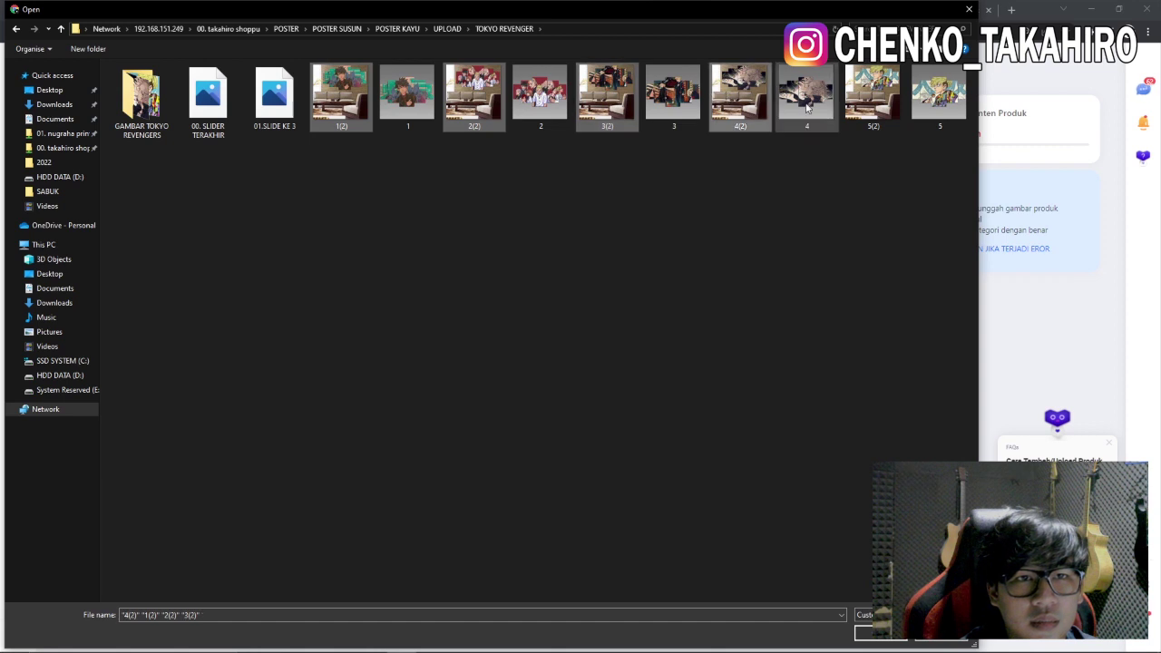
pyautogui.keyDown('ctrl'); pyautogui.click(872, 98); pyautogui.keyUp('ctrl')
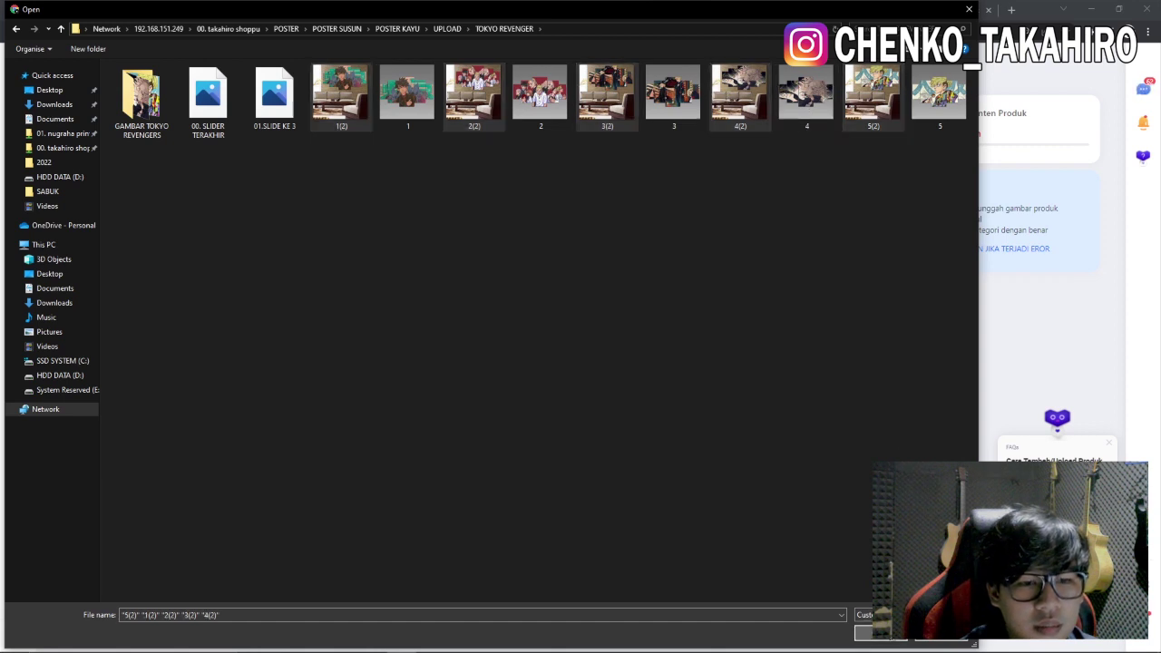
pyautogui.press('Tab')
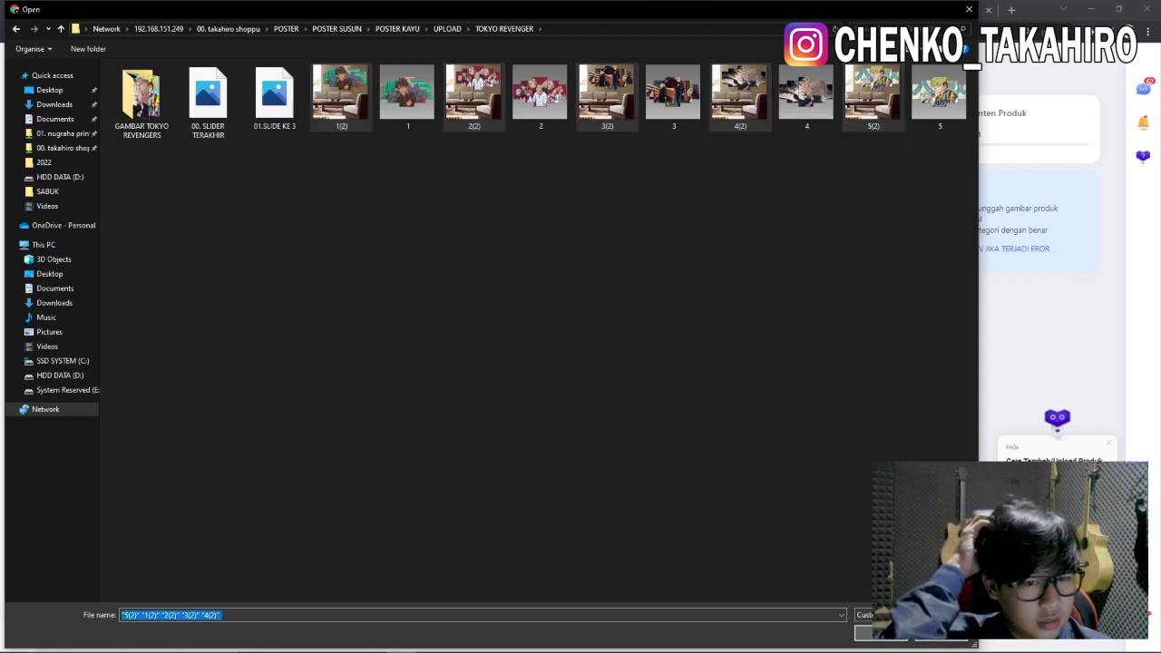
pyautogui.click(888, 639)
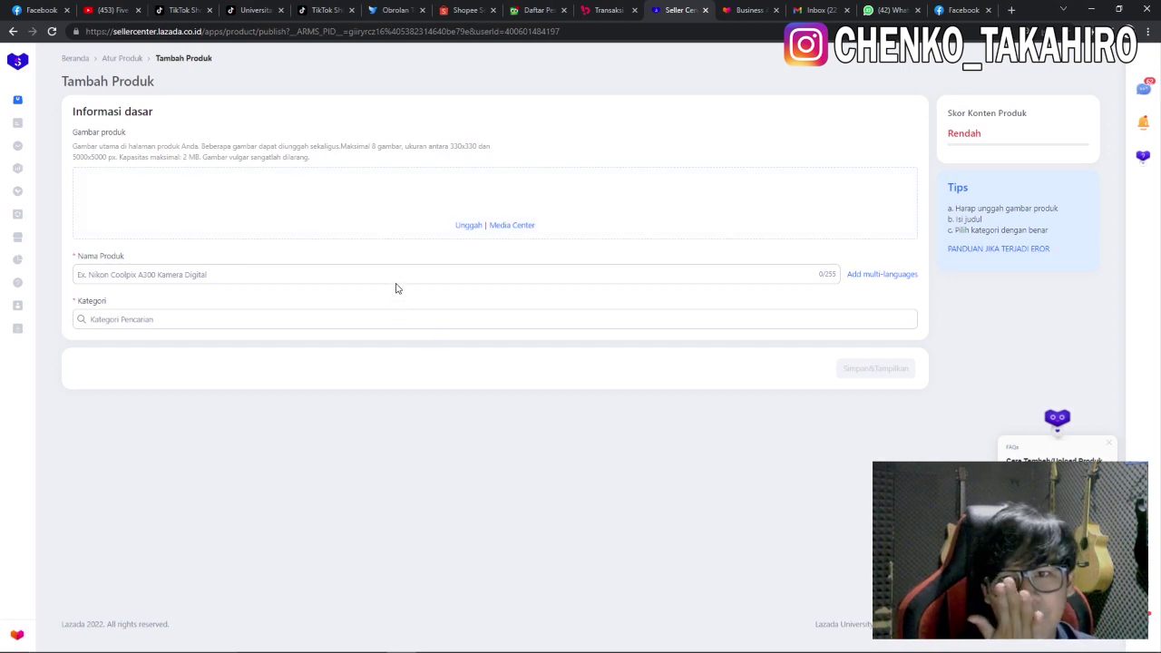
# Step: Enter the product name "Wall Decor / Poster Dinding Susun Anime Tokyo Revengers"
pyautogui.click(397, 277)
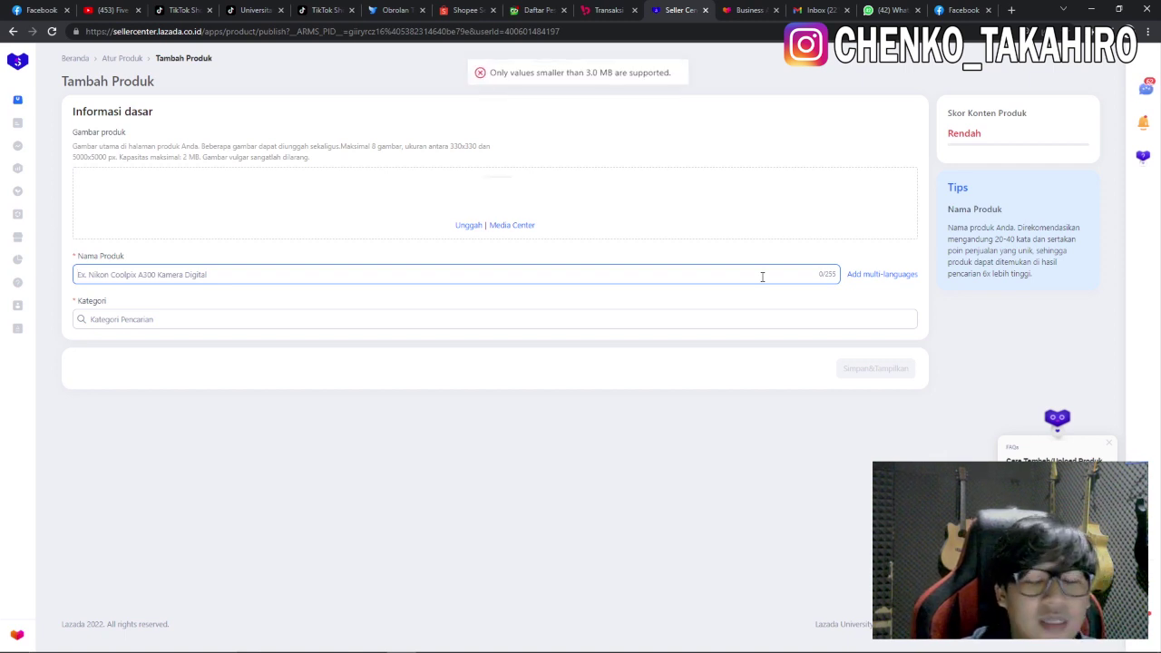
pyautogui.write('Wall Decor ')
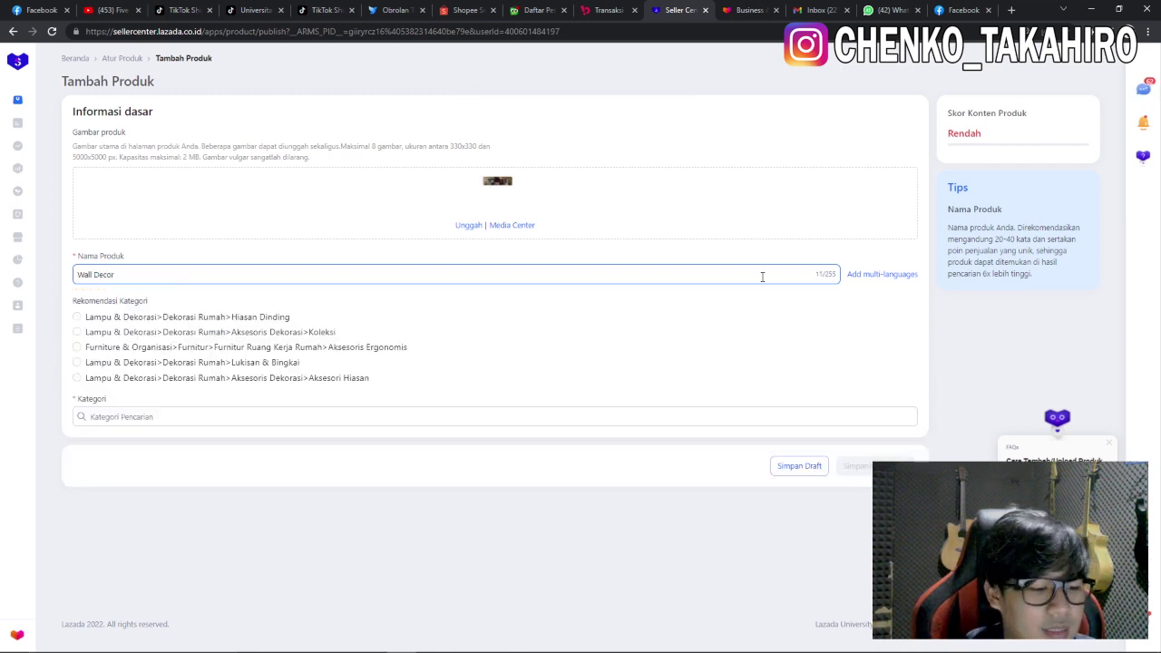
pyautogui.write('/ P')
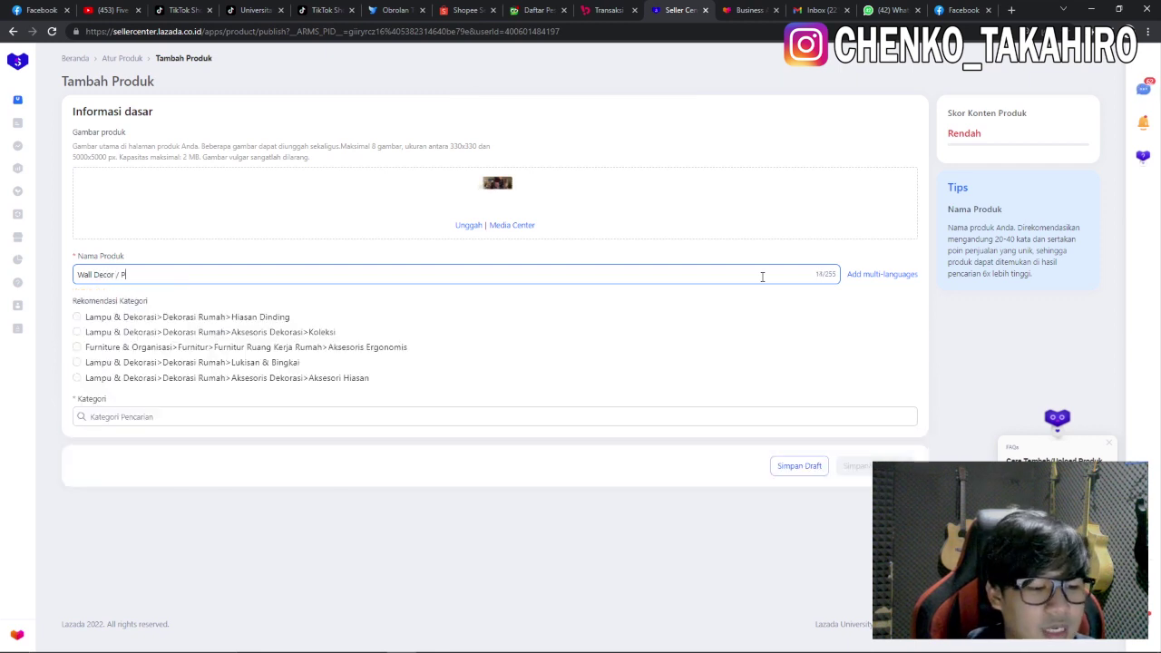
pyautogui.write('oster Dinding')
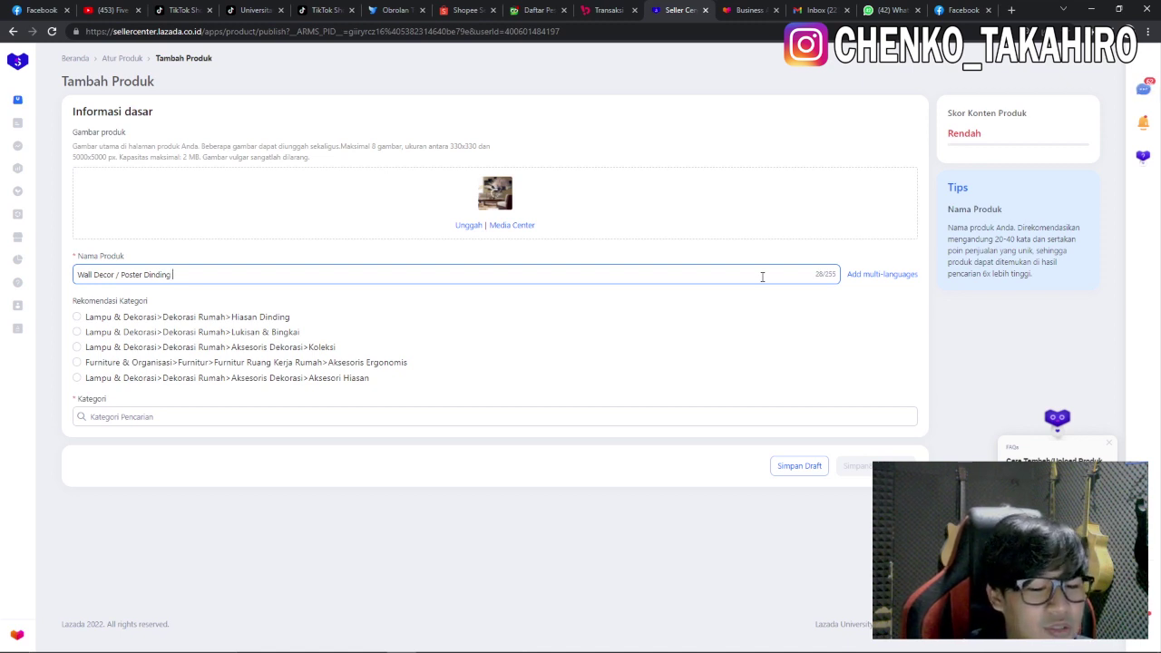
pyautogui.write('A')
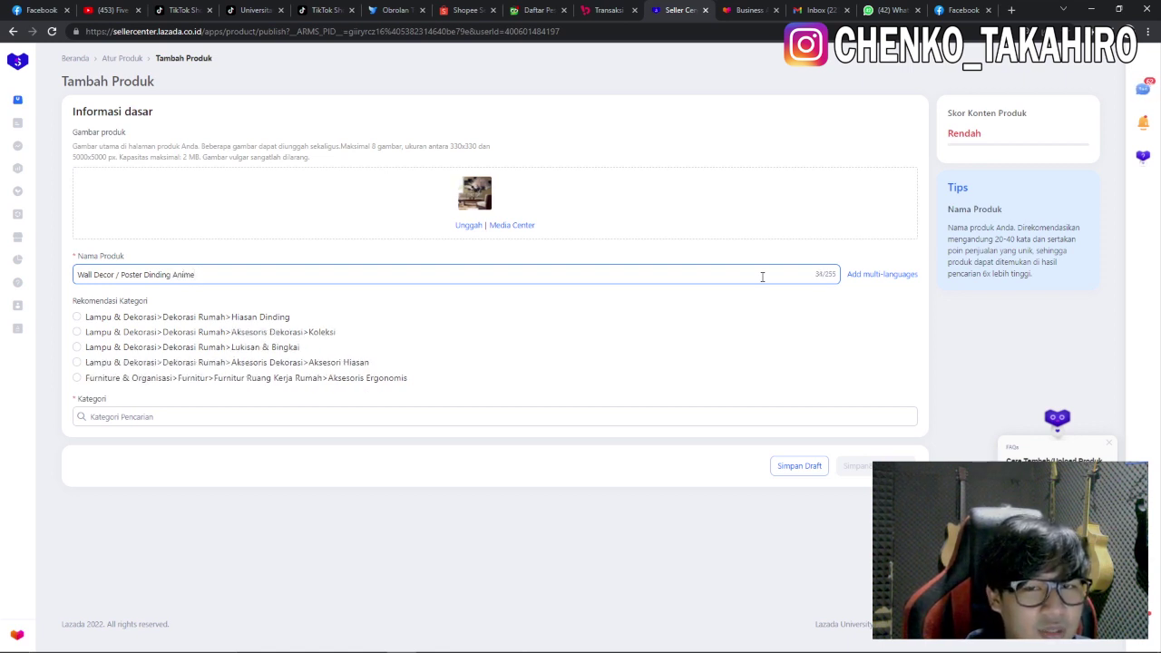
pyautogui.write('nime Tokyo ')
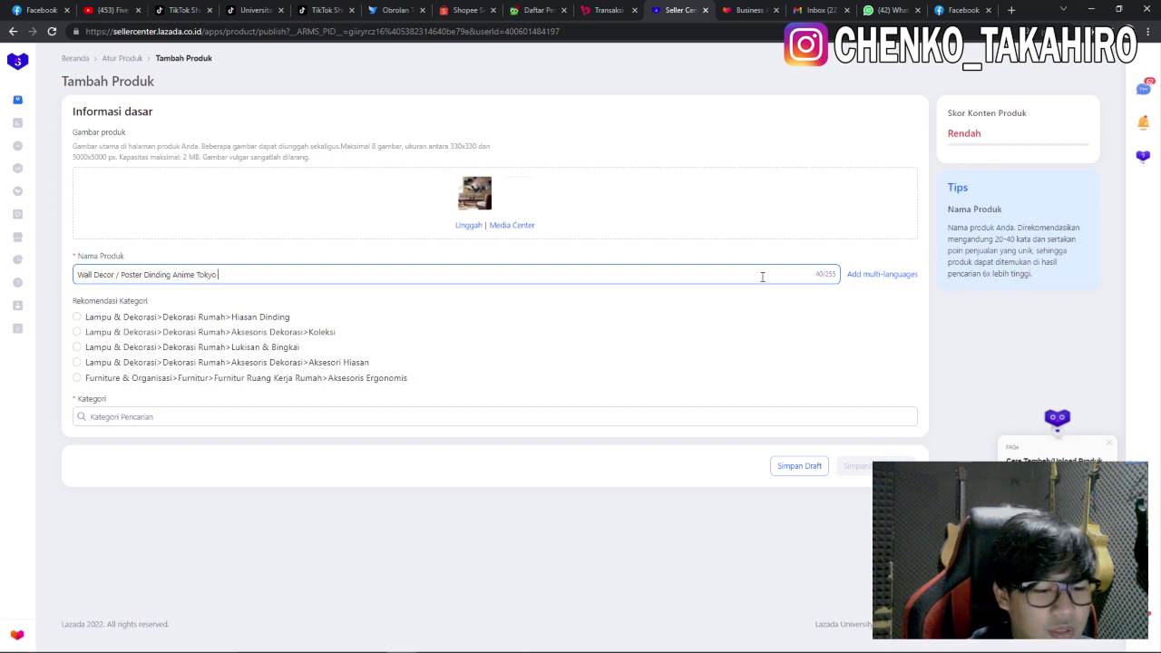
pyautogui.write('Revengers')
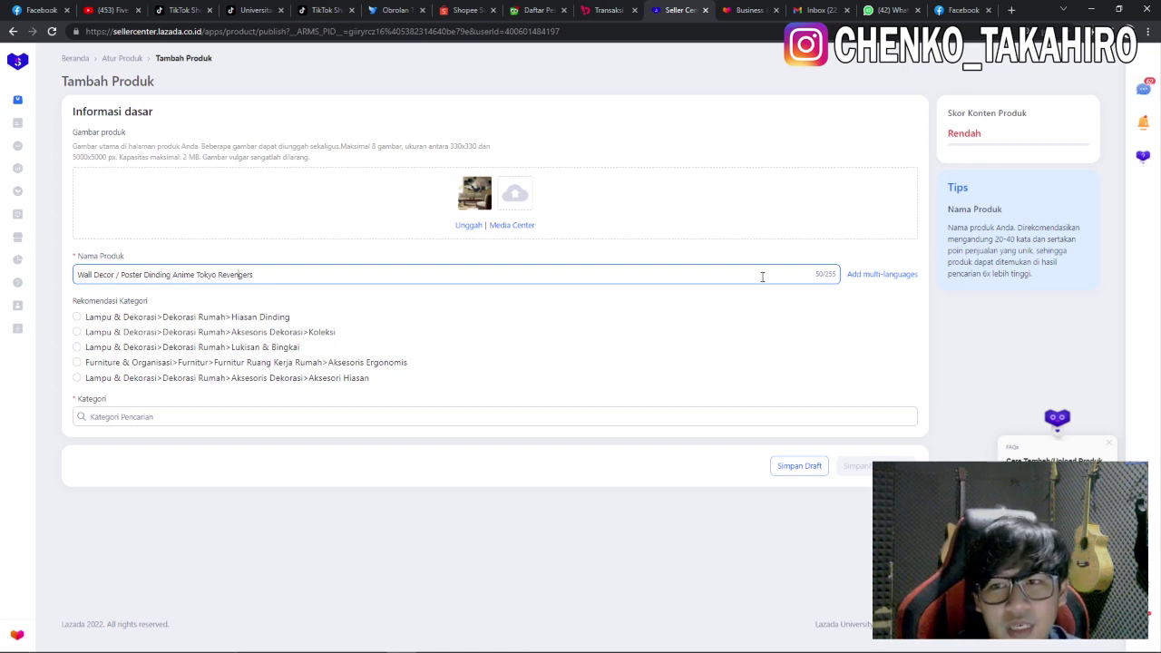
pyautogui.write('Susun')
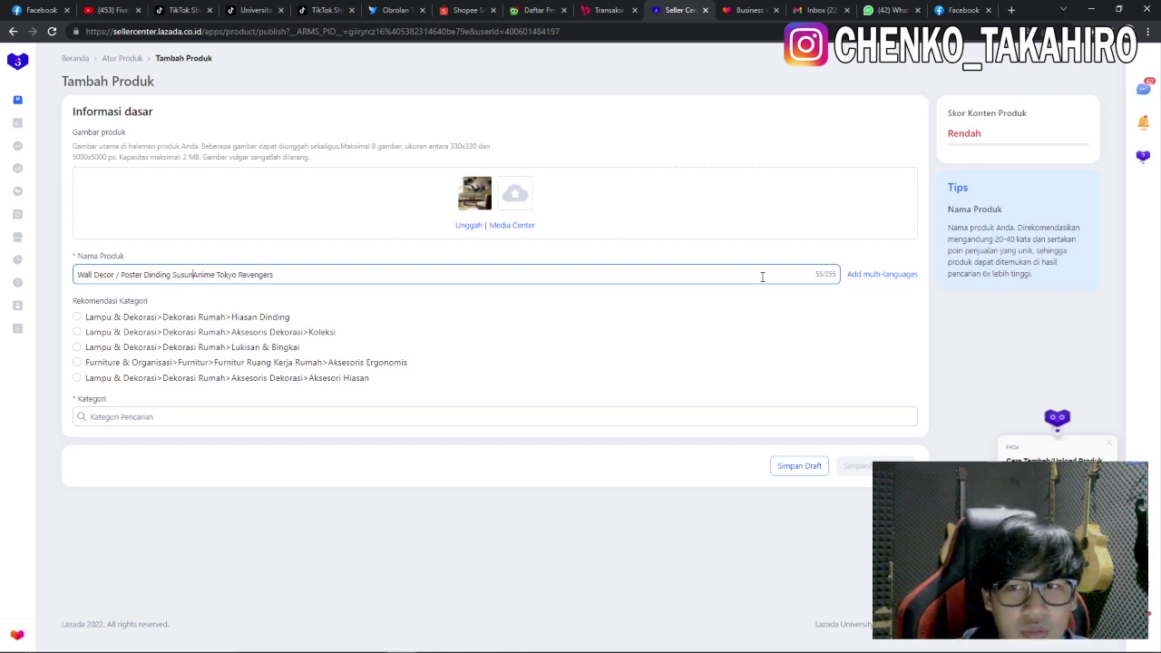
# Step: Try to upload 00. SLIDER TERAKHIR and 01.SLIDE KE 3 together as additional product images
pyautogui.click(515, 199)
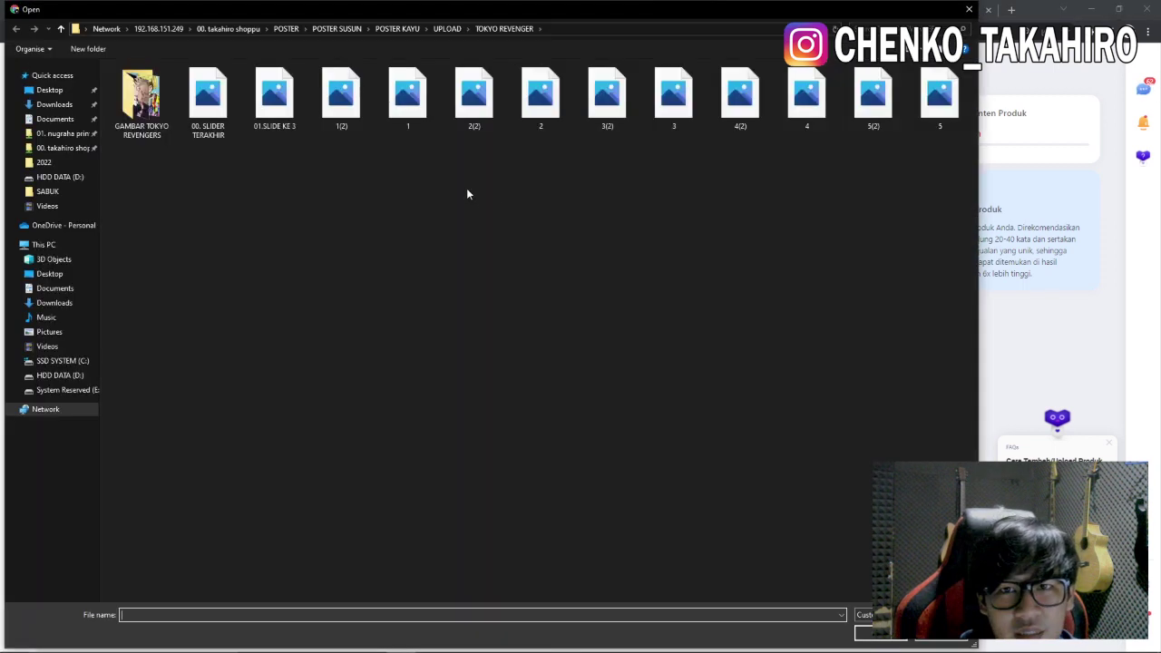
pyautogui.click(414, 109)
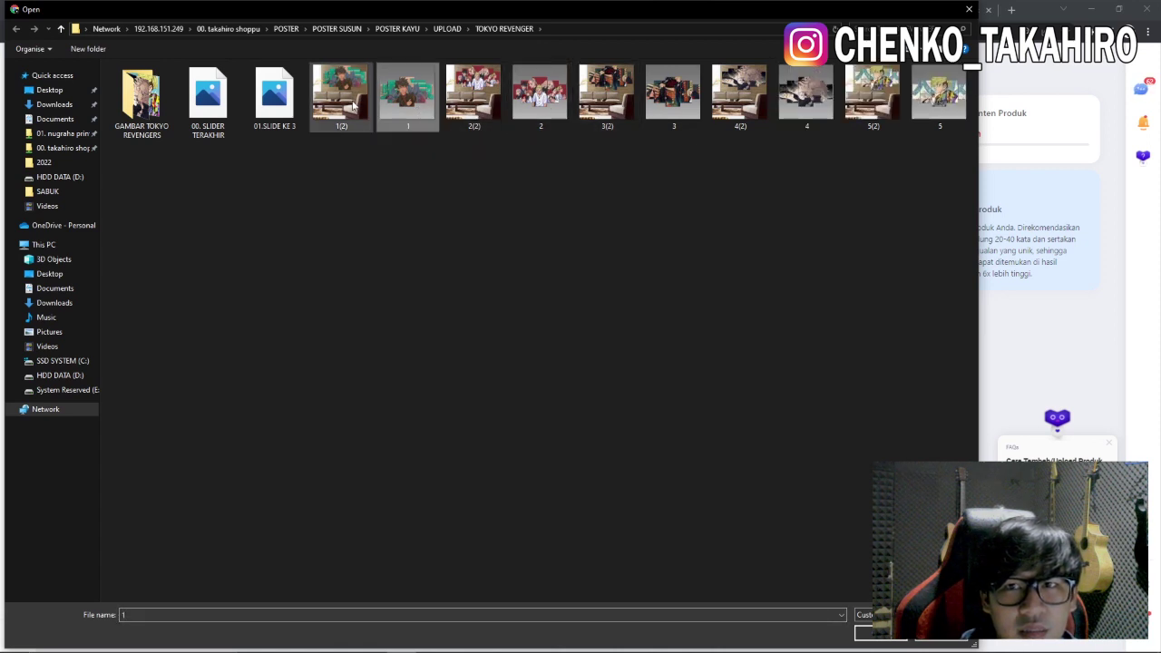
pyautogui.click(274, 95)
pyautogui.click(207, 96)
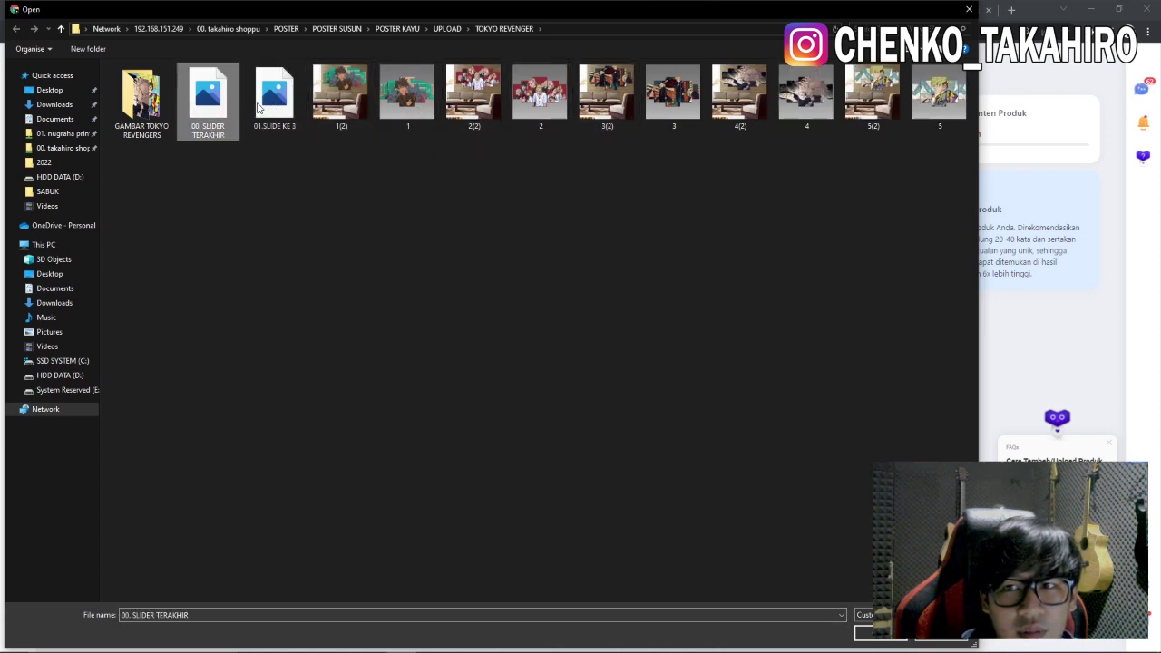
pyautogui.keyDown('ctrl'); pyautogui.click(274, 96); pyautogui.keyUp('ctrl')
pyautogui.click(880, 632)
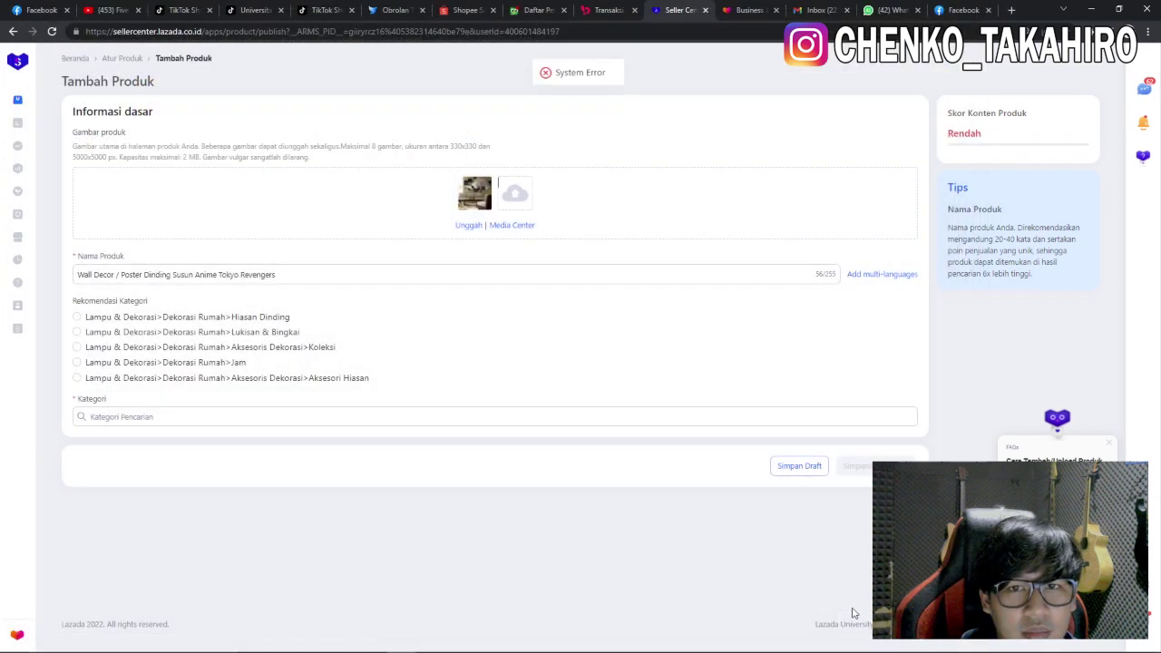
# Step: Try to upload 01.SLIDE KE 3 on its own as a product image
pyautogui.click(521, 200)
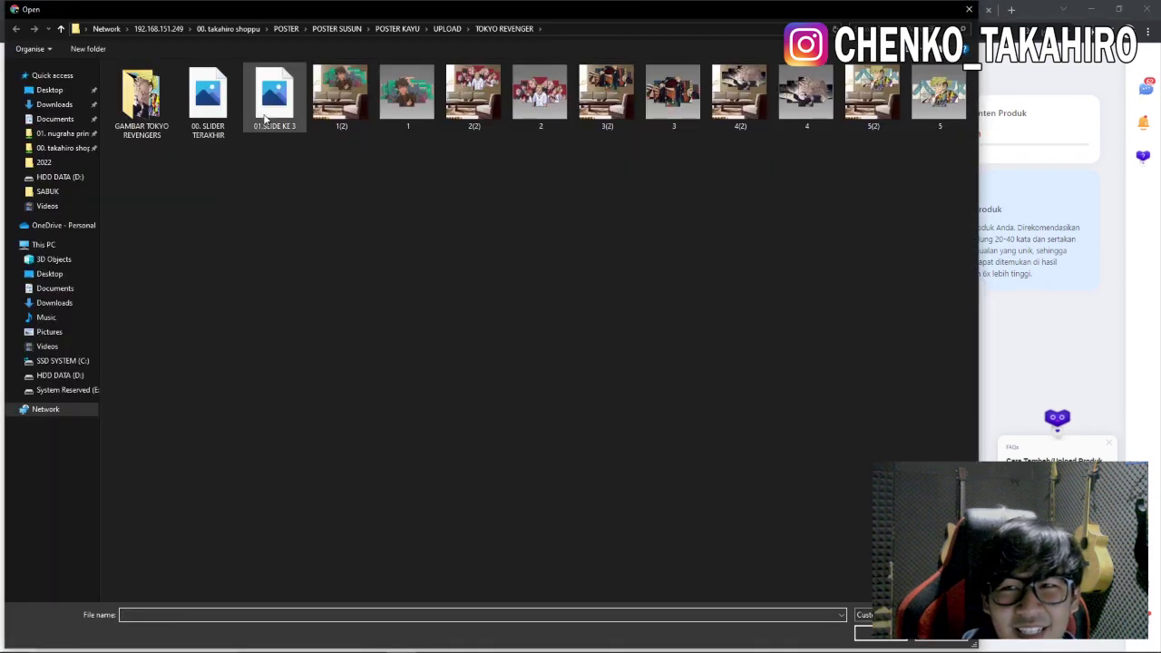
pyautogui.click(274, 95)
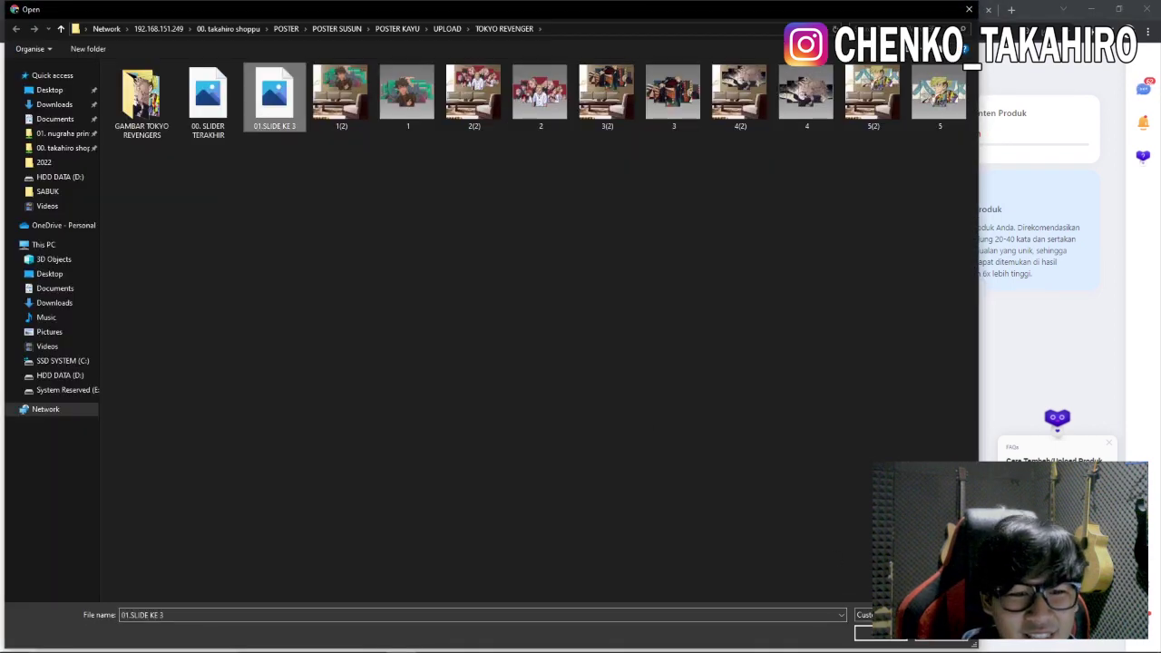
pyautogui.click(893, 635)
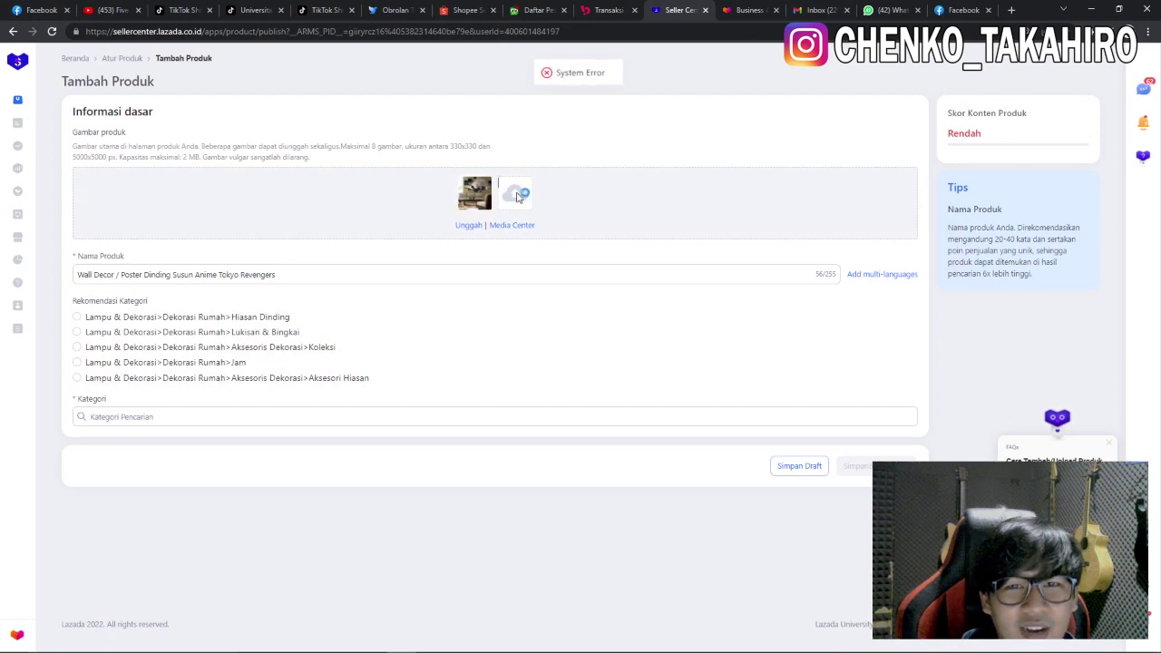
# Step: Upload image 1 from the TOKYO REVENGER folder as a product image
pyautogui.click(548, 225)
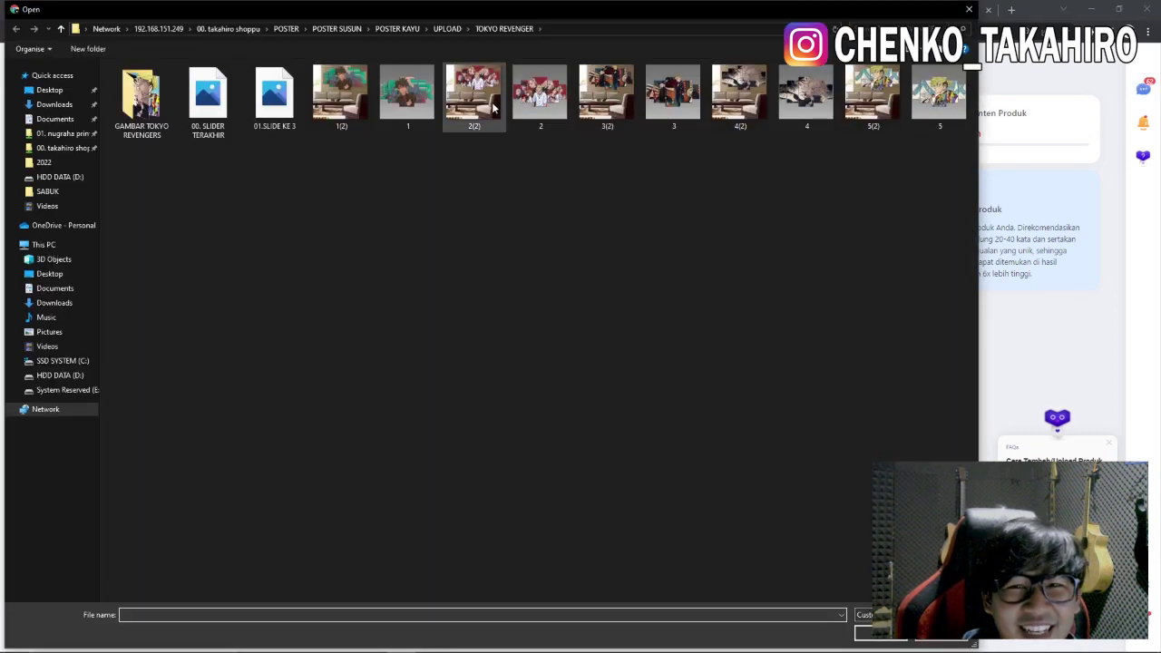
pyautogui.click(407, 95)
pyautogui.click(879, 633)
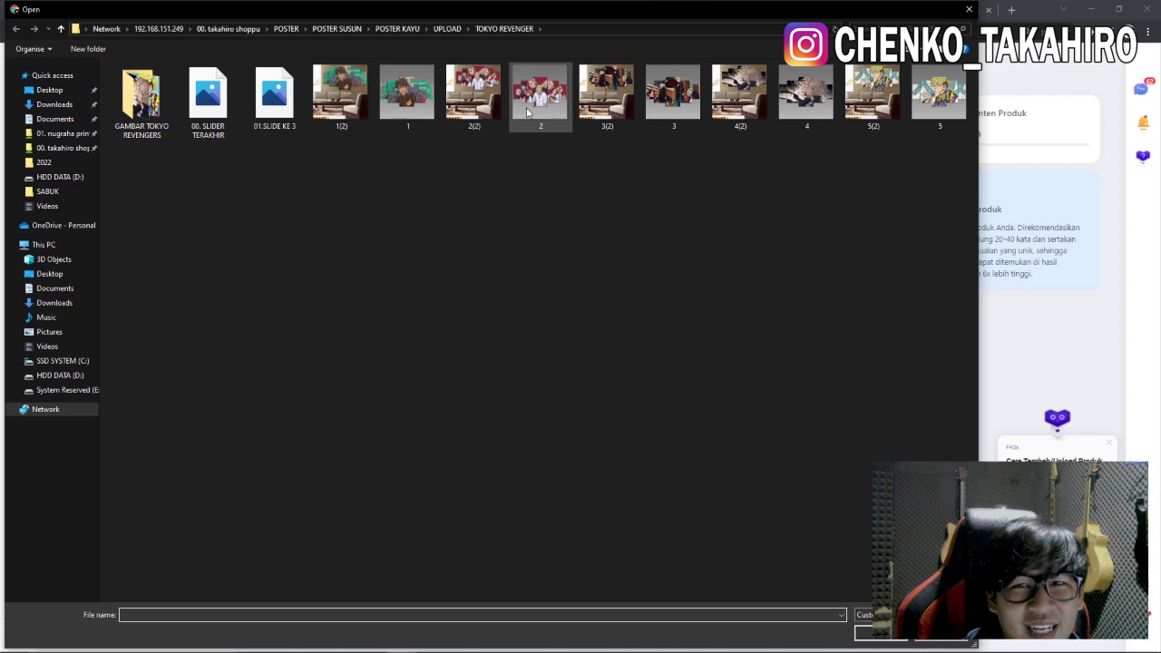
# Step: Check the file size of image 3(2) in its properties, leaving them unchanged
pyautogui.click(606, 107)
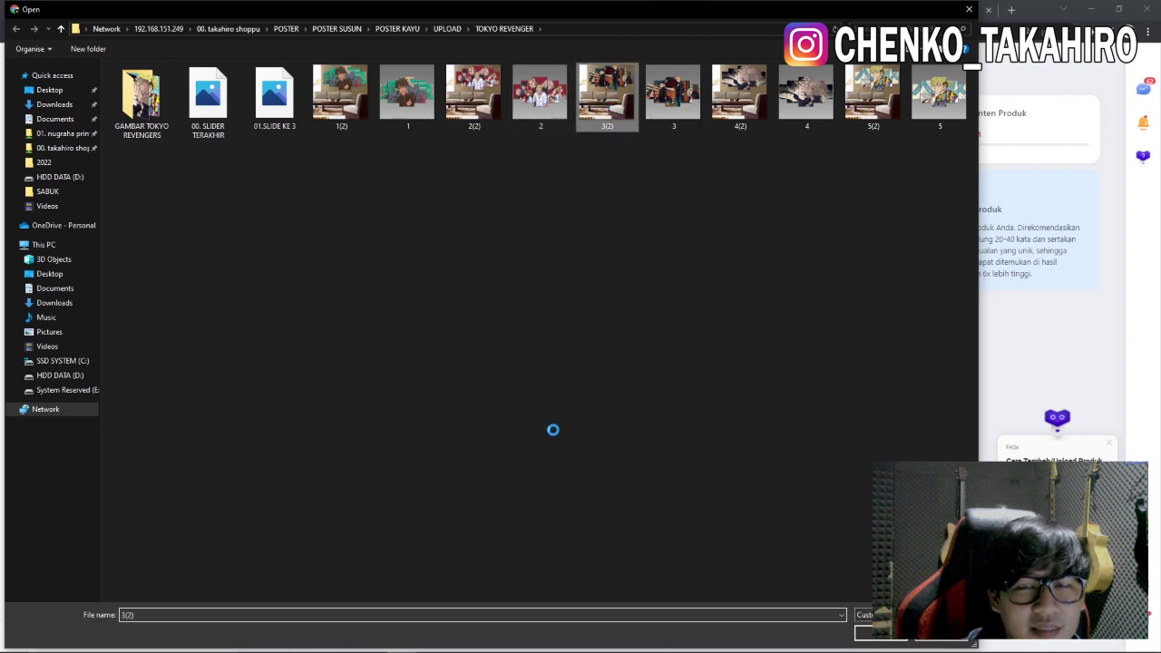
pyautogui.rightClick(549, 462)
pyautogui.click(488, 507)
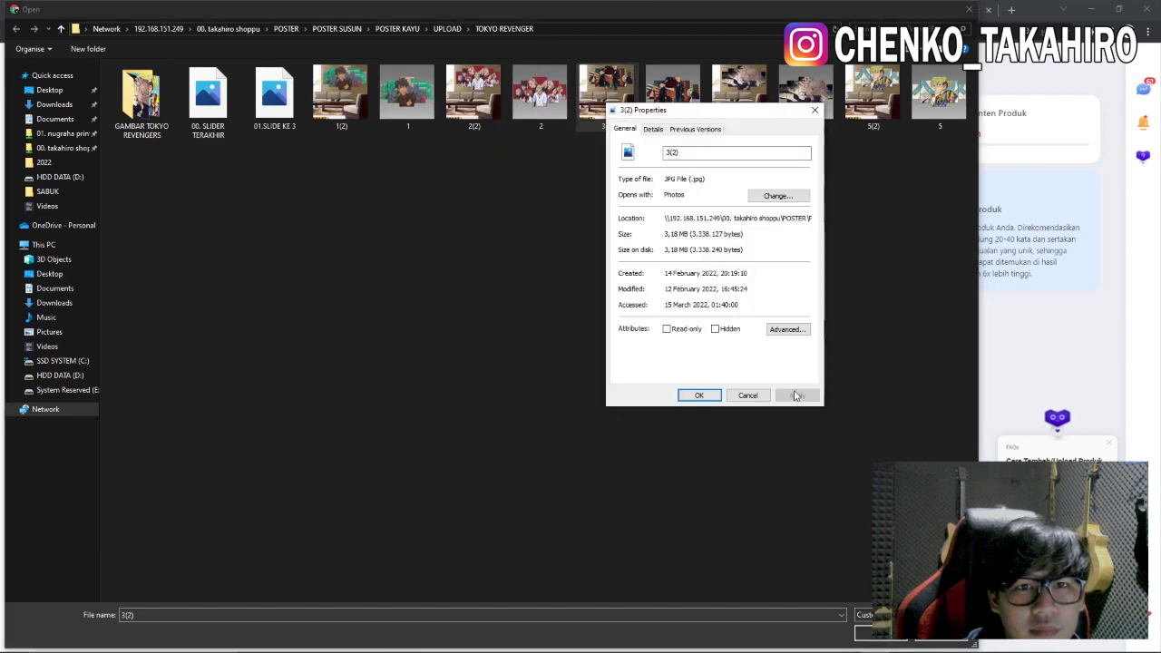
pyautogui.click(754, 398)
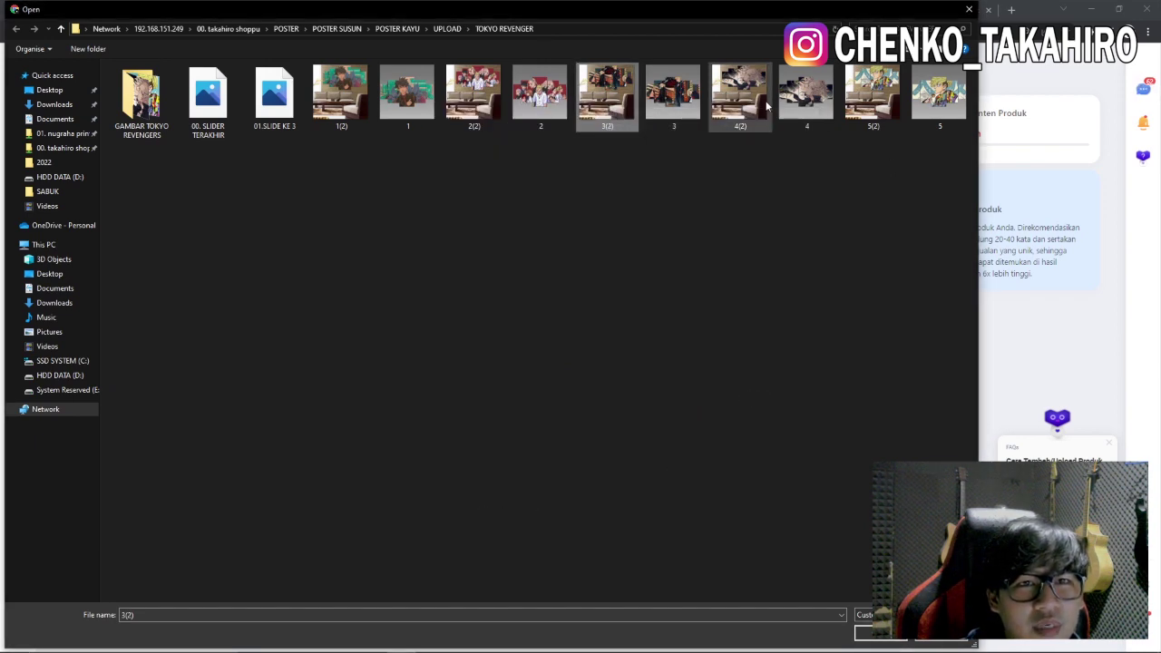
# Step: Upload image 4 from the TOKYO REVENGER folder as a product image
pyautogui.click(674, 95)
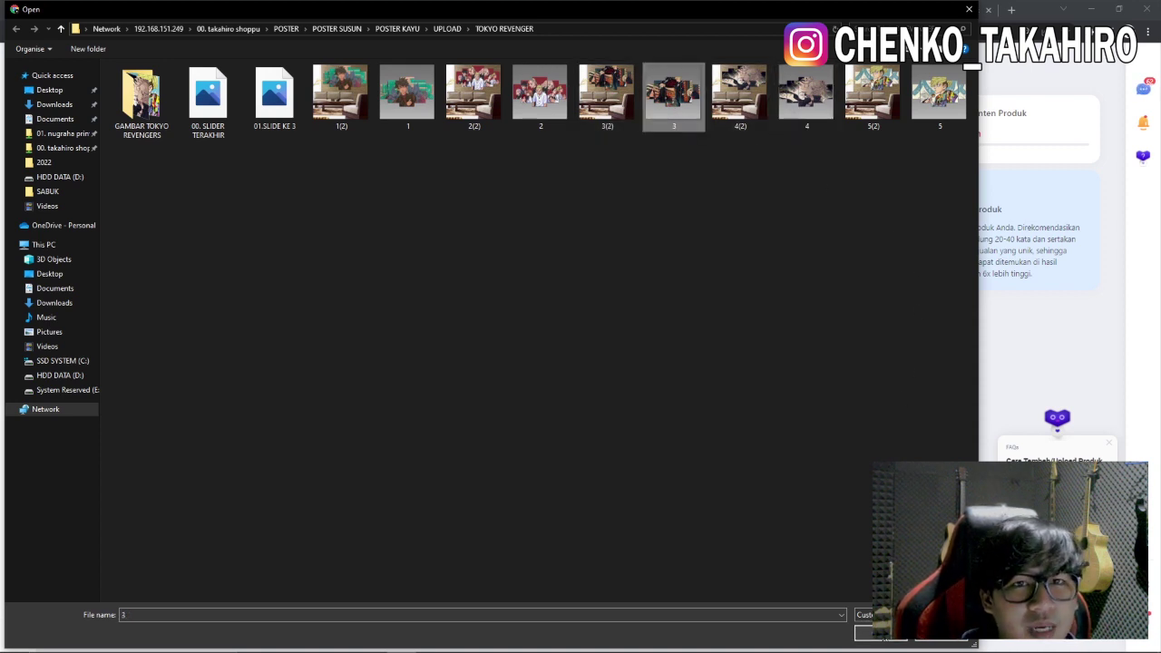
pyautogui.click(800, 102)
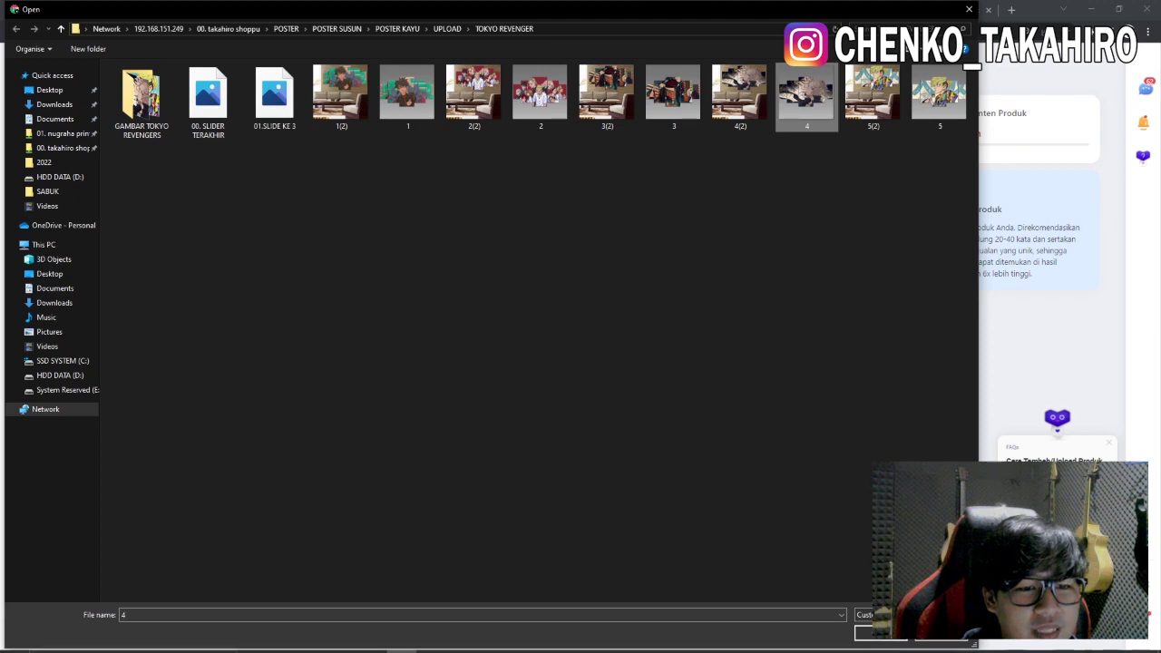
pyautogui.click(884, 634)
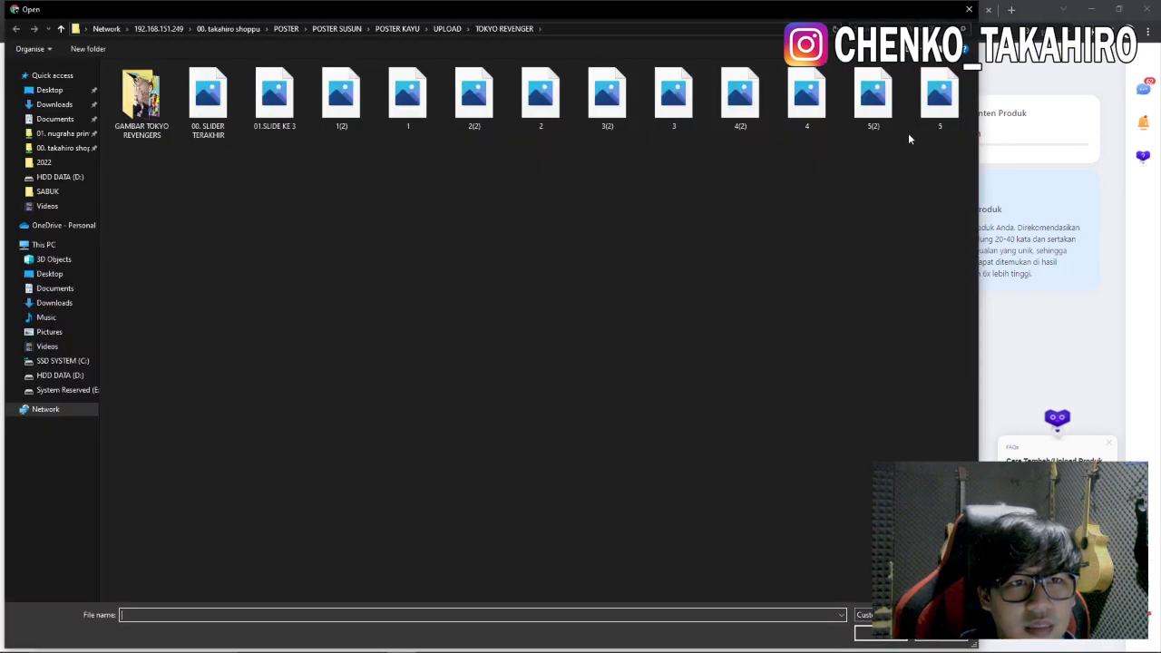
# Step: Check the file size of image 5 in its properties, leaving them unchanged
pyautogui.doubleClick(938, 116)
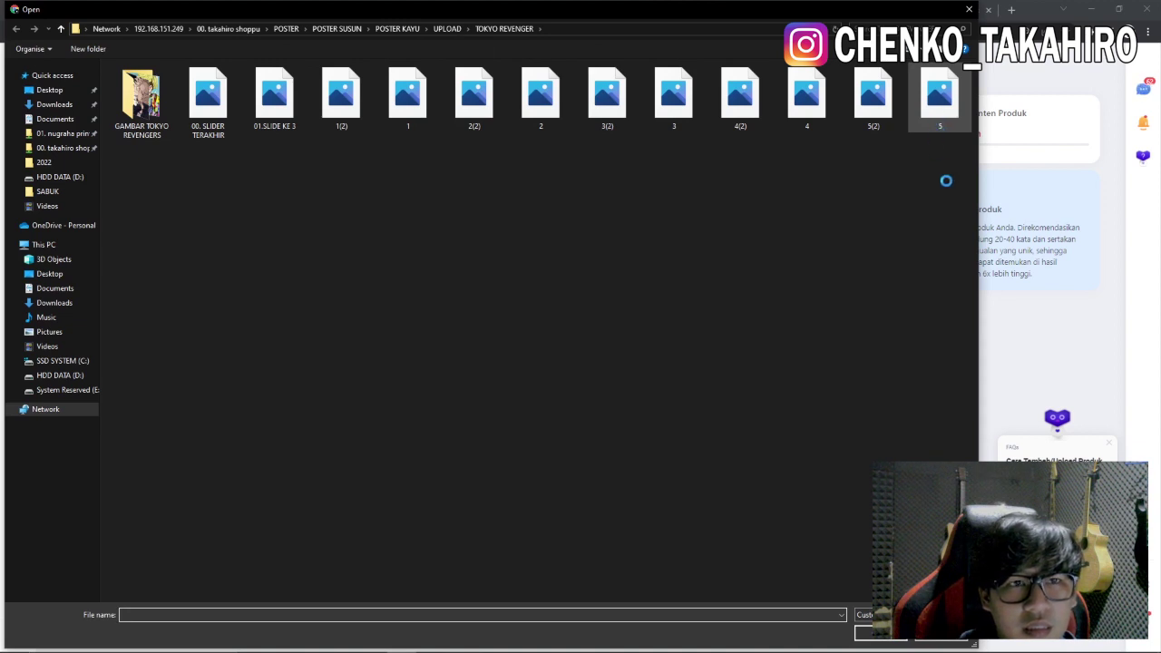
pyautogui.rightClick(934, 120)
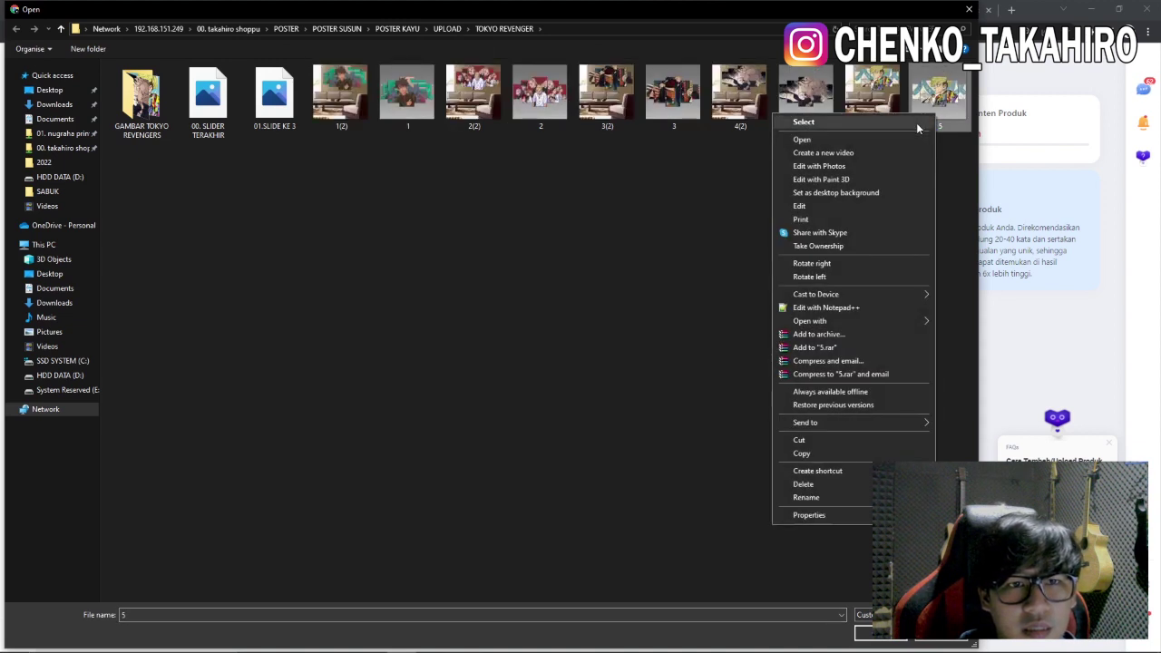
pyautogui.click(809, 516)
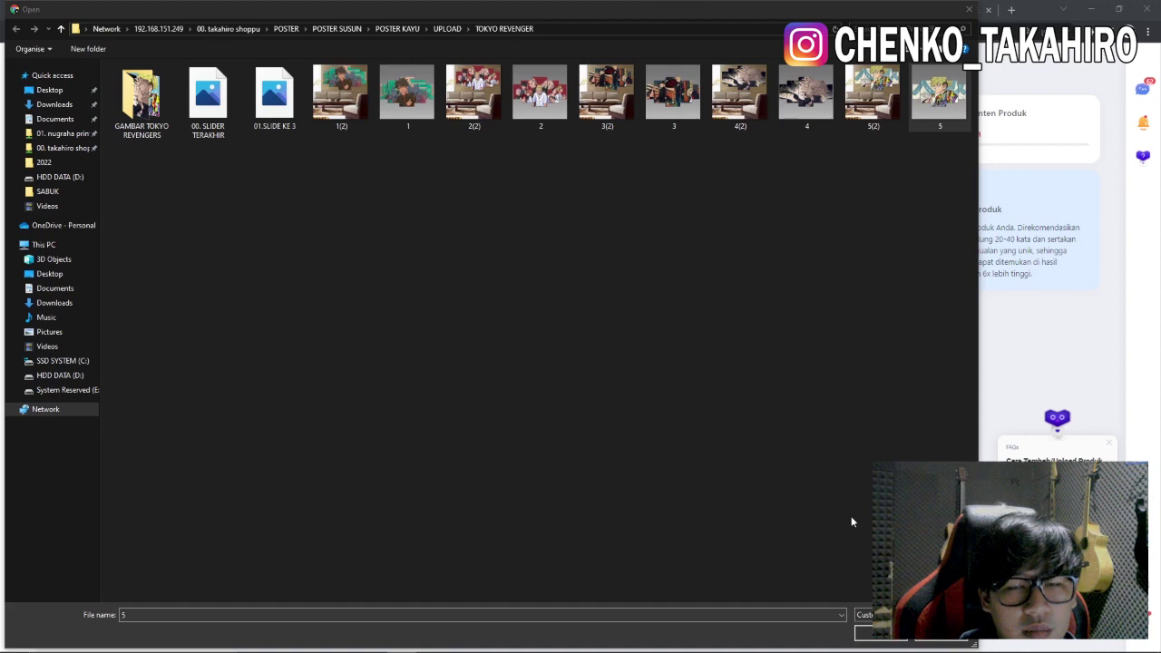
pyautogui.click(1077, 405)
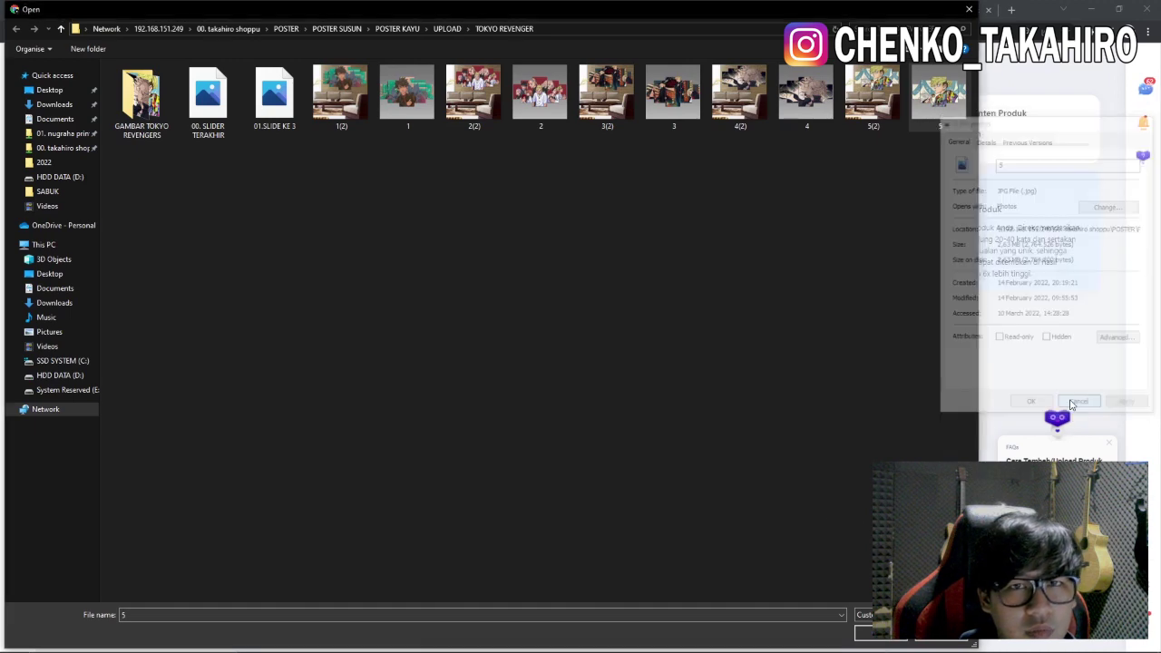
# Step: Review the file properties of image 3(2) again and leave the file chooser without uploading anything
pyautogui.click(399, 94)
pyautogui.rightClick(404, 93)
pyautogui.click(493, 98)
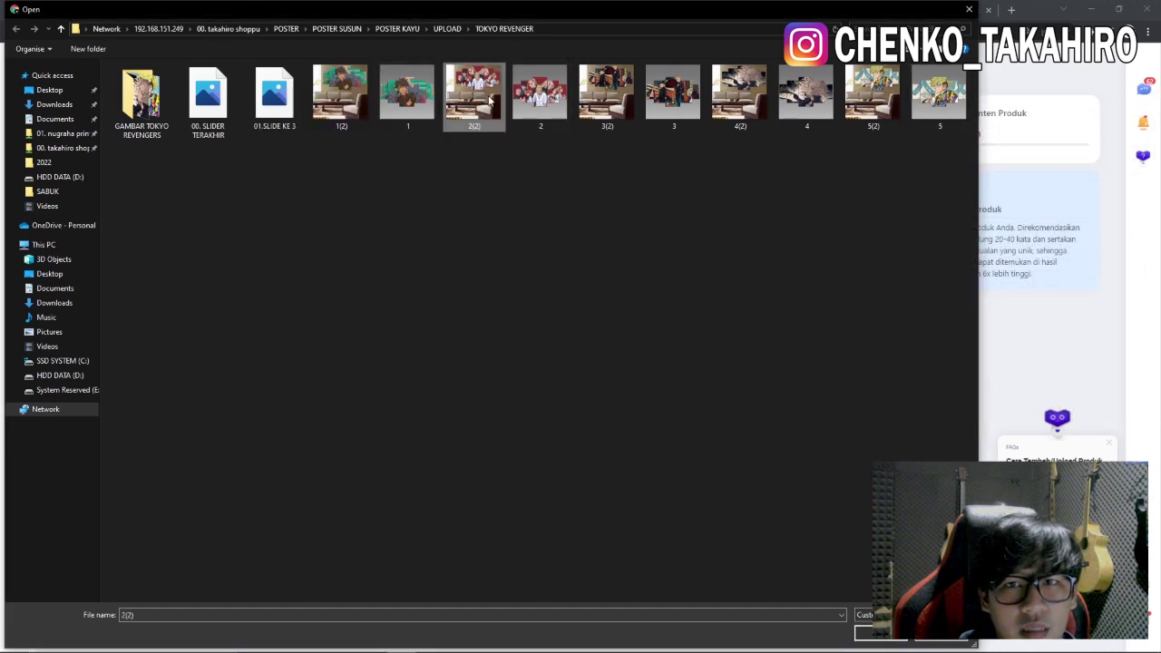
pyautogui.rightClick(494, 96)
pyautogui.click(590, 102)
pyautogui.rightClick(590, 102)
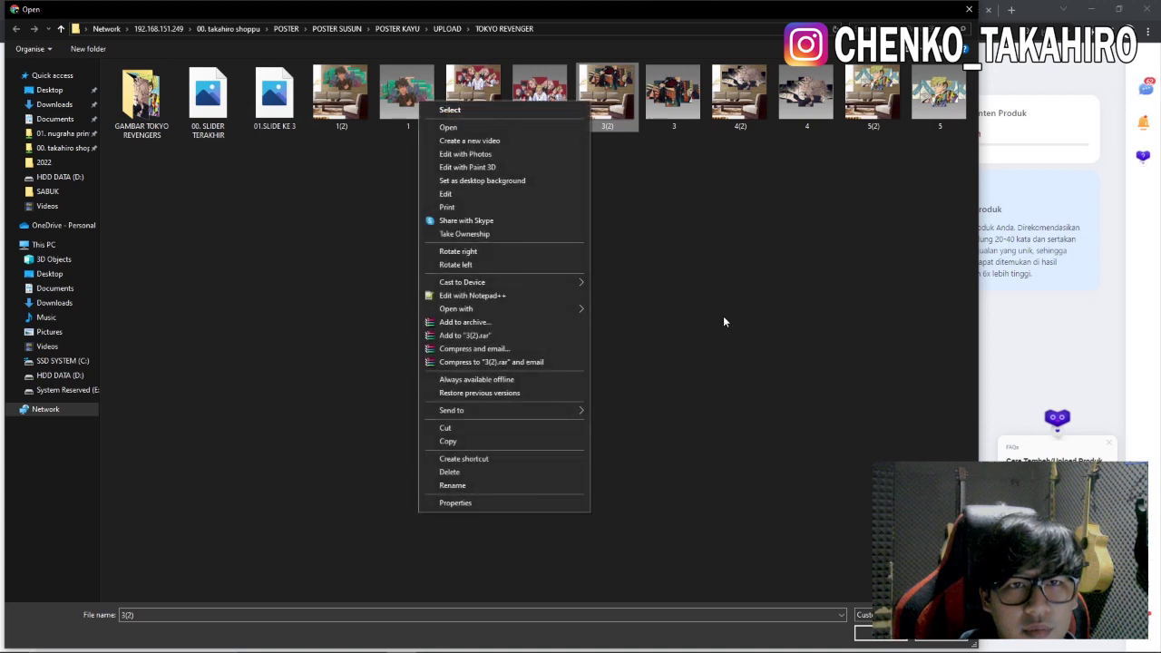
pyautogui.click(510, 501)
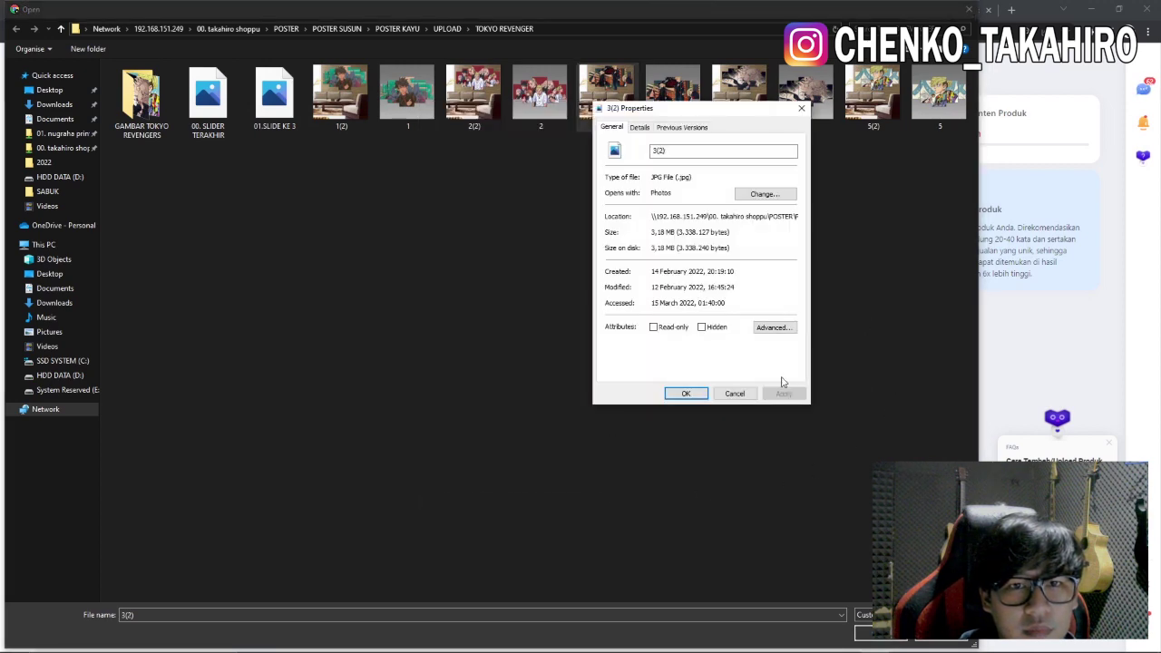
pyautogui.click(734, 394)
pyautogui.press('Escape')
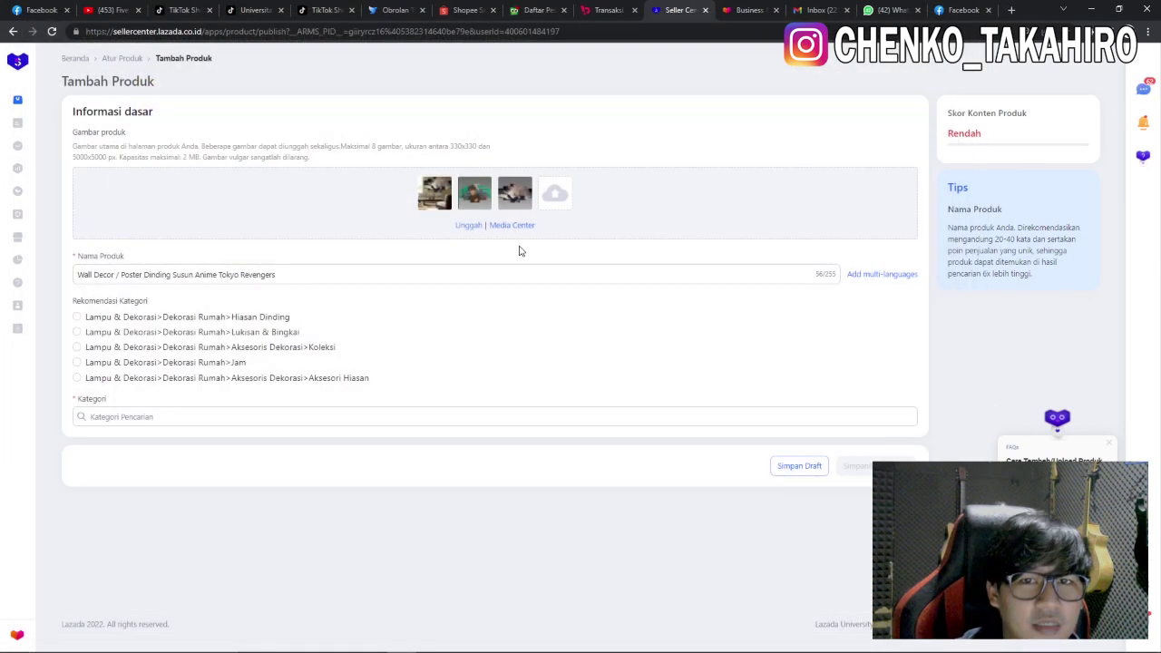
# Step: Try to upload images 4 and 5 together as product images
pyautogui.click(561, 197)
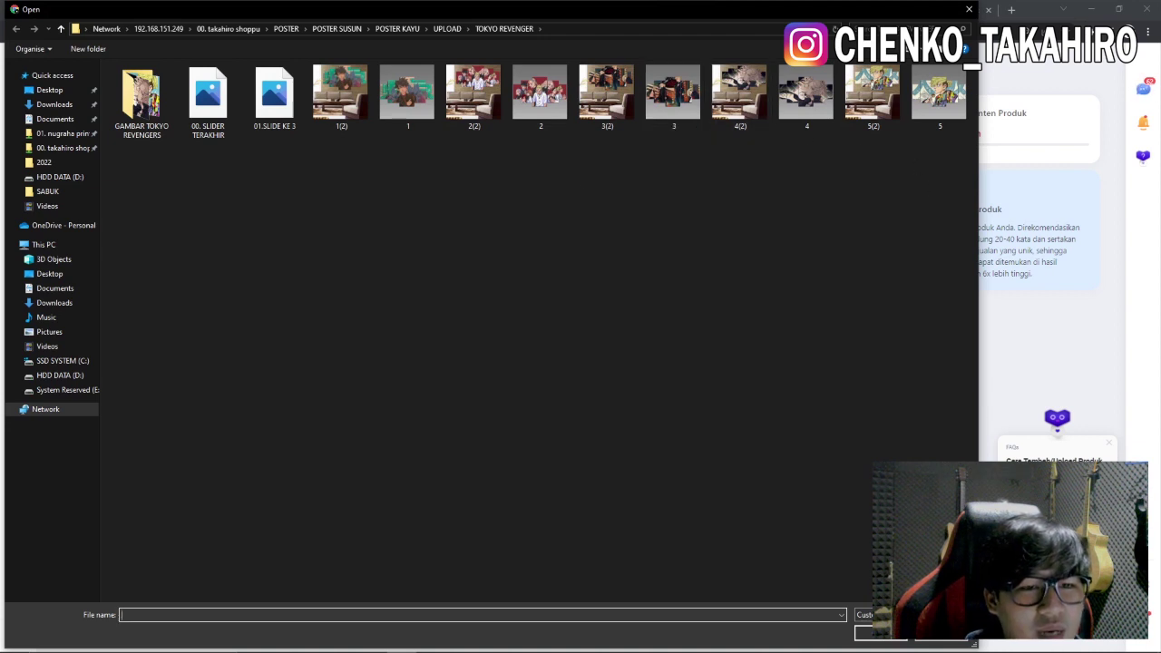
pyautogui.click(930, 109)
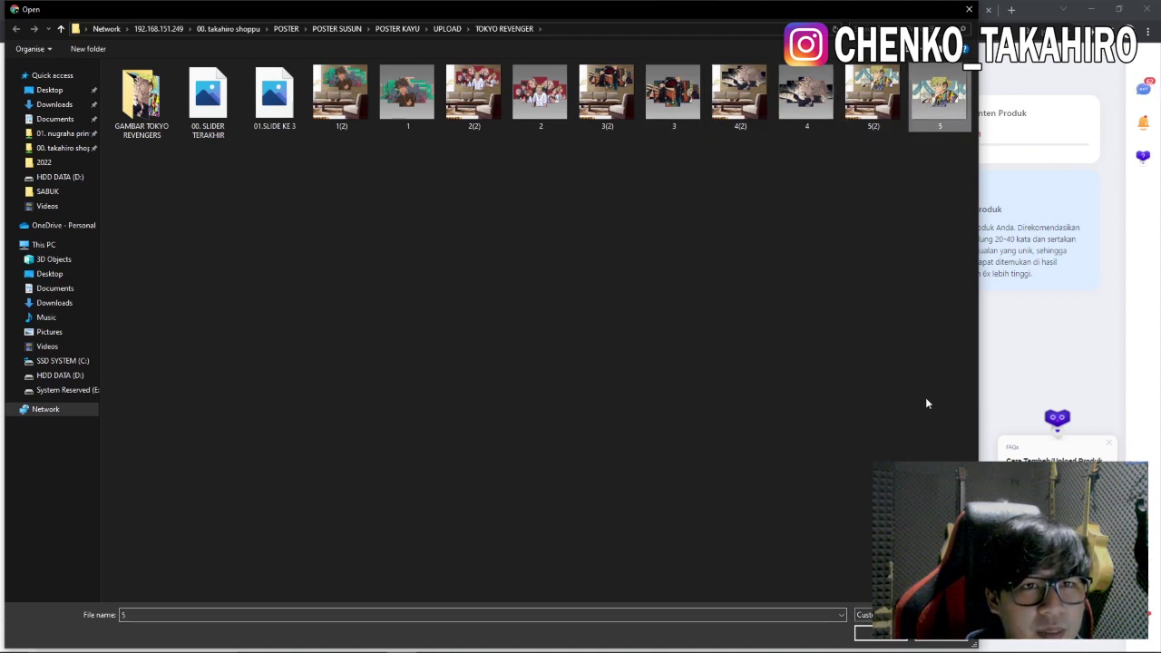
pyautogui.click(809, 106)
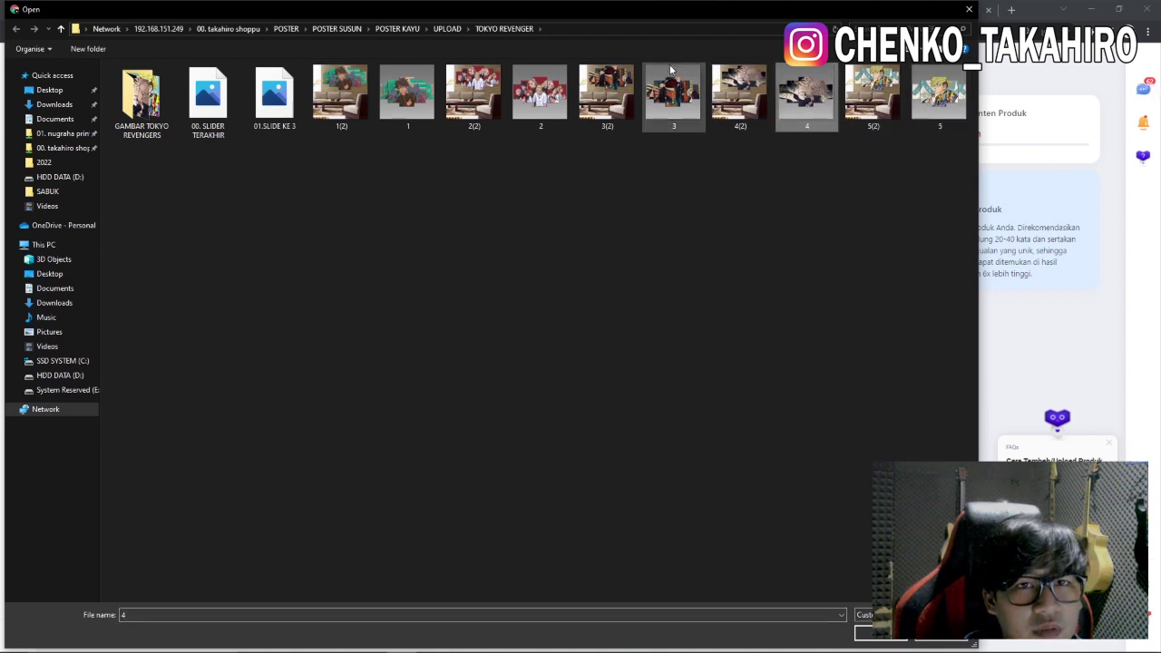
pyautogui.keyDown('ctrl'); pyautogui.click(939, 94); pyautogui.keyUp('ctrl')
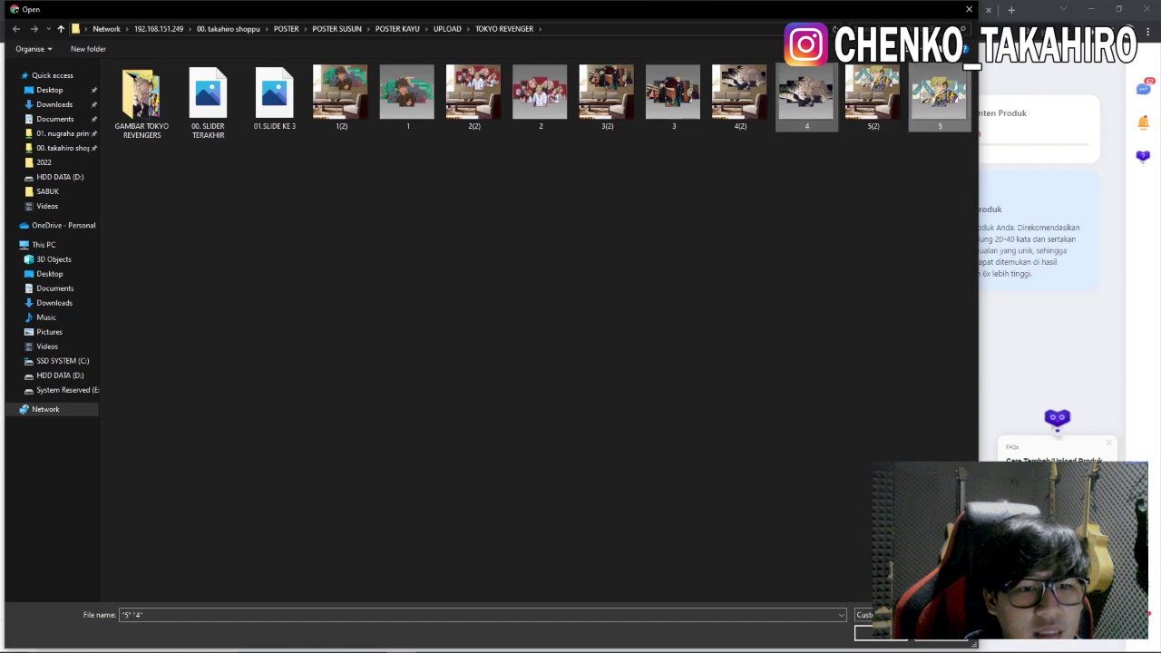
pyautogui.press('Return')
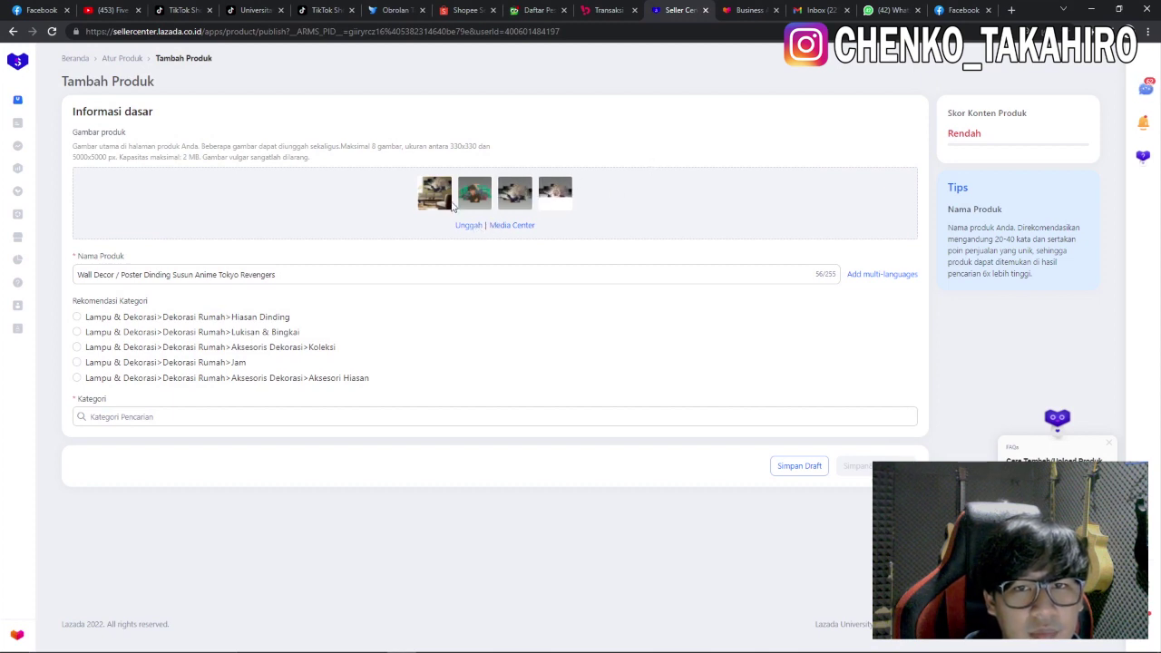
# Step: Upload image 3 as a product image and dismiss the repeated-picture warning
pyautogui.click(470, 228)
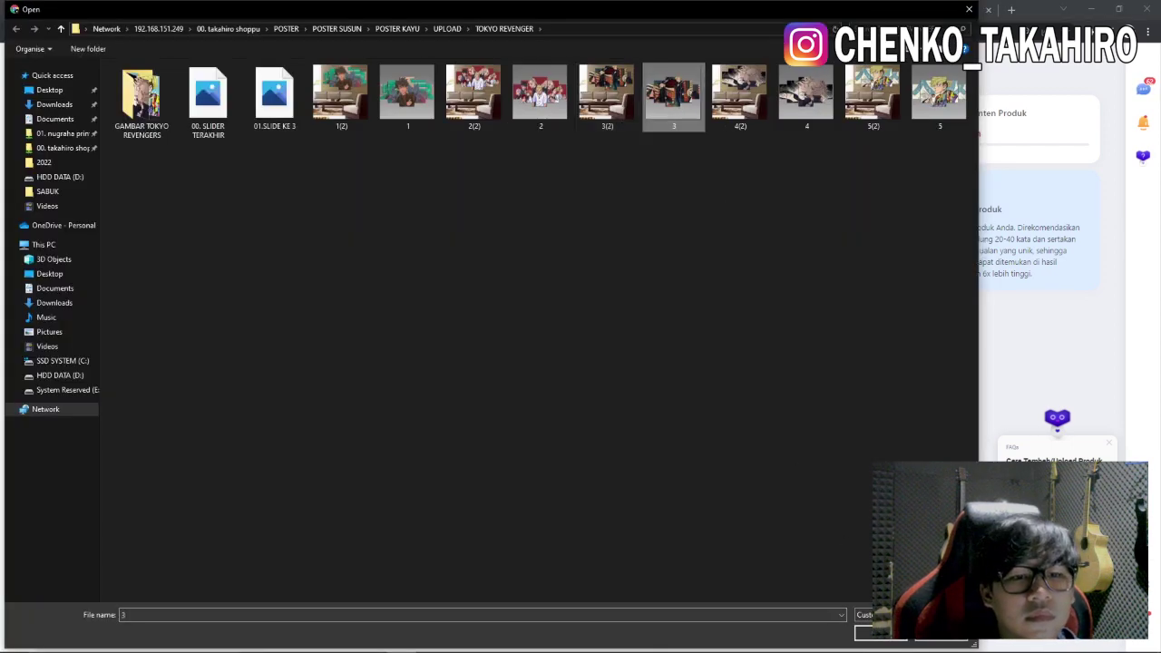
pyautogui.click(881, 633)
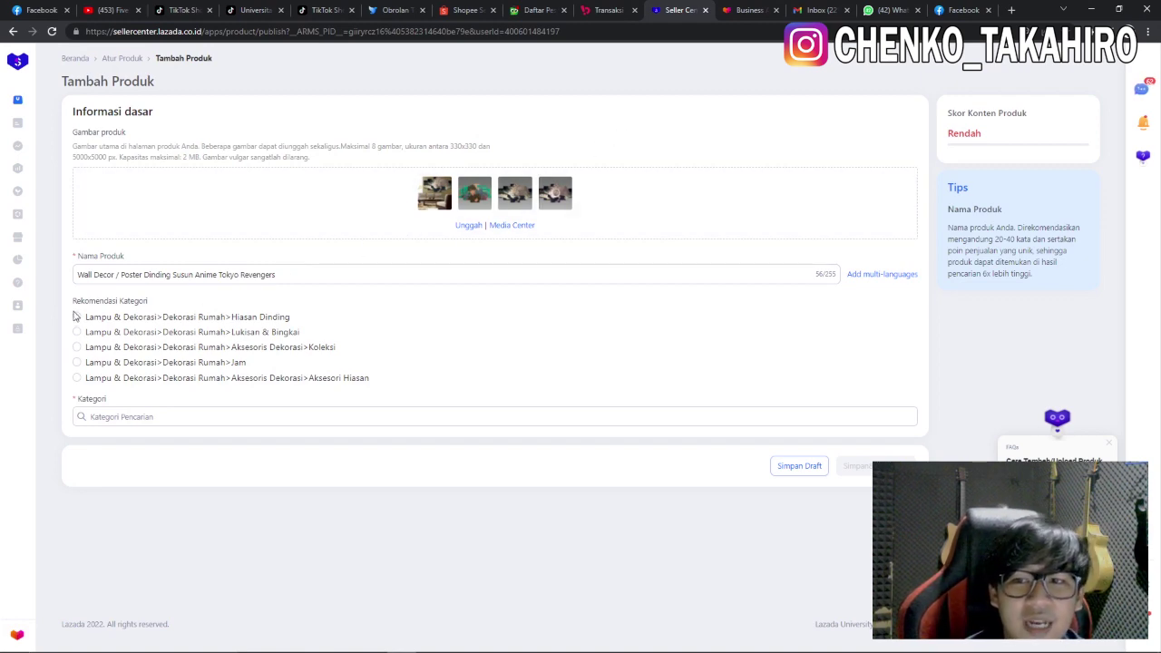
pyautogui.click(117, 273)
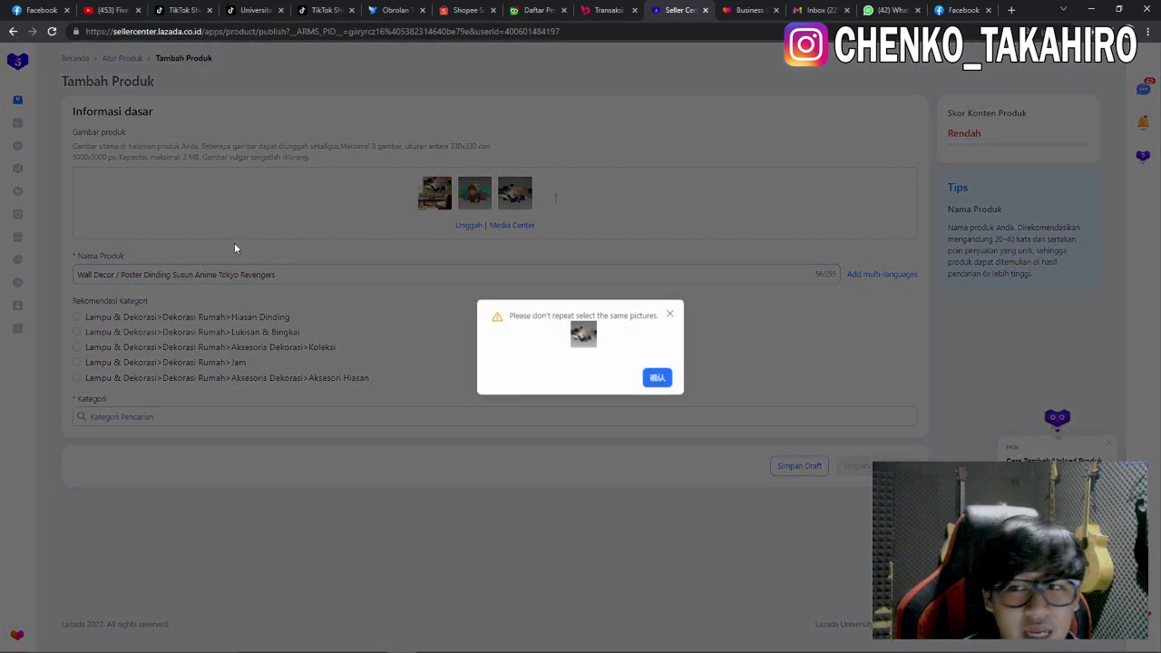
pyautogui.click(656, 377)
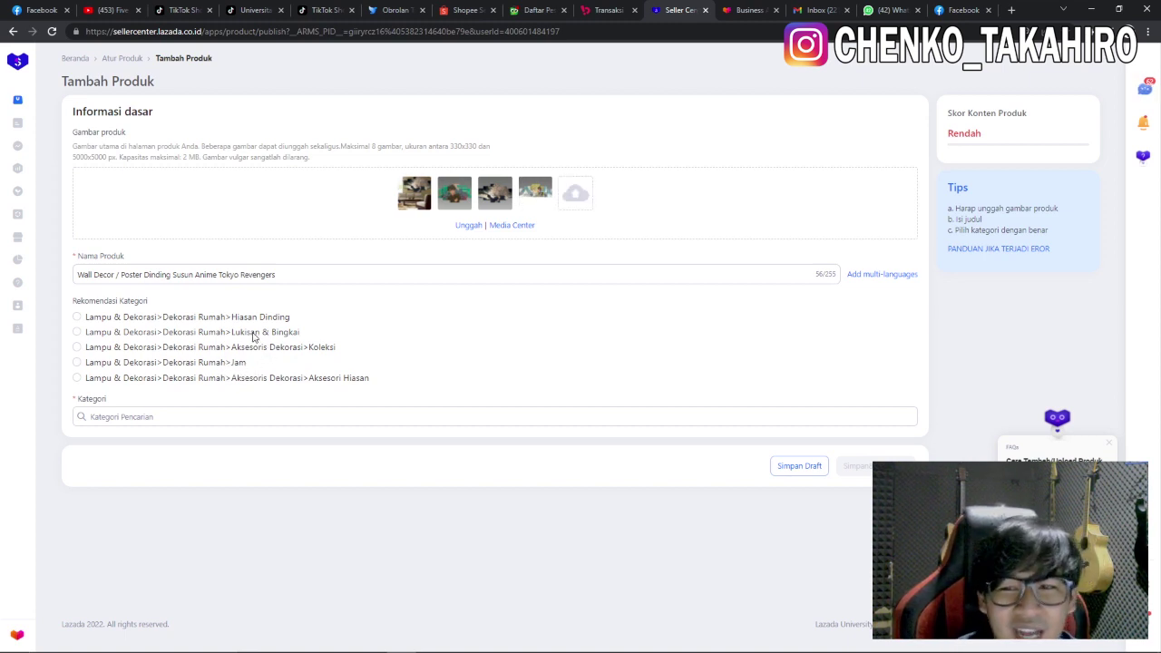
# Step: Choose the recommended category Lampu & Dekorasi > Dekorasi Rumah > Hiasan Dinding for the product
pyautogui.click(329, 278)
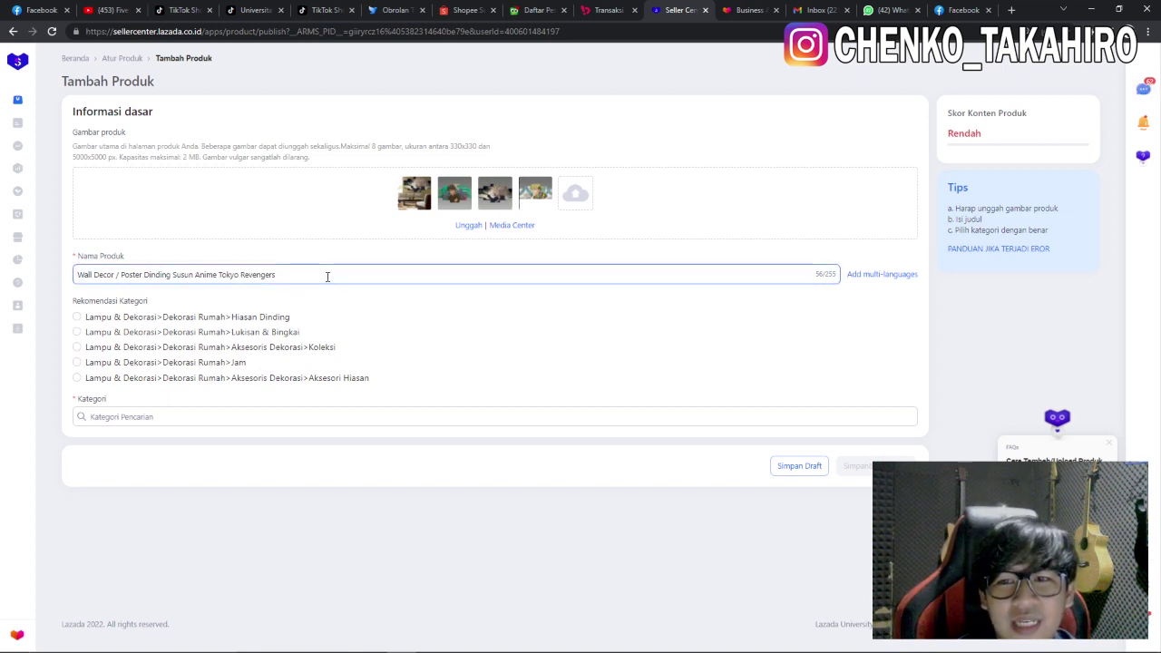
pyautogui.click(326, 264)
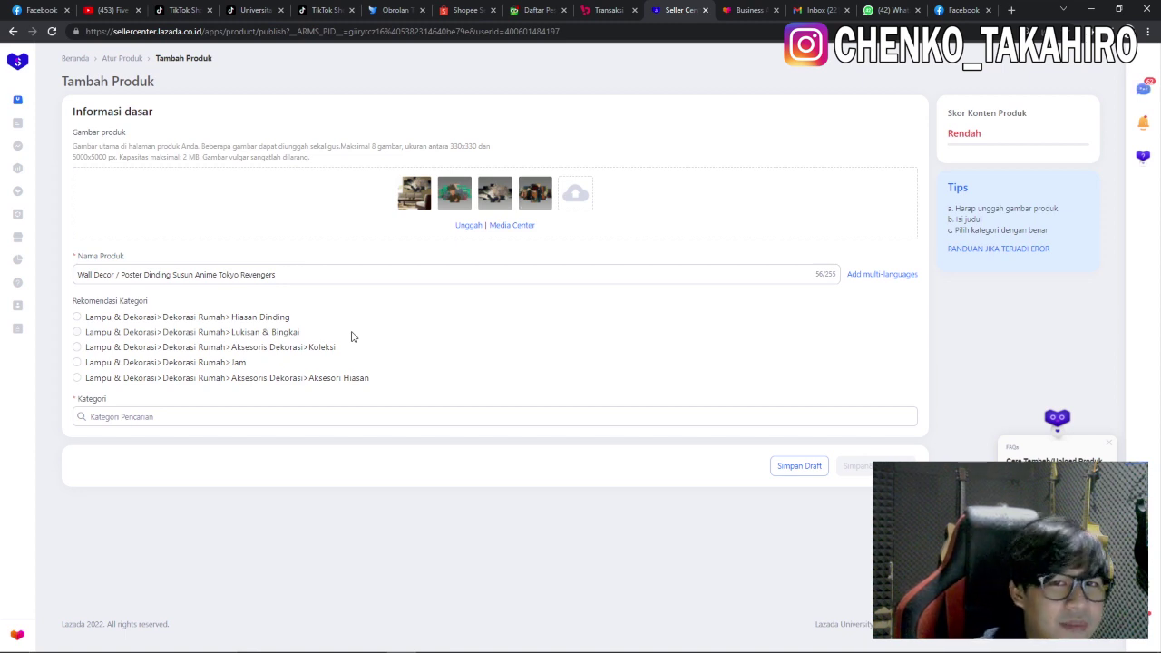
pyautogui.click(77, 318)
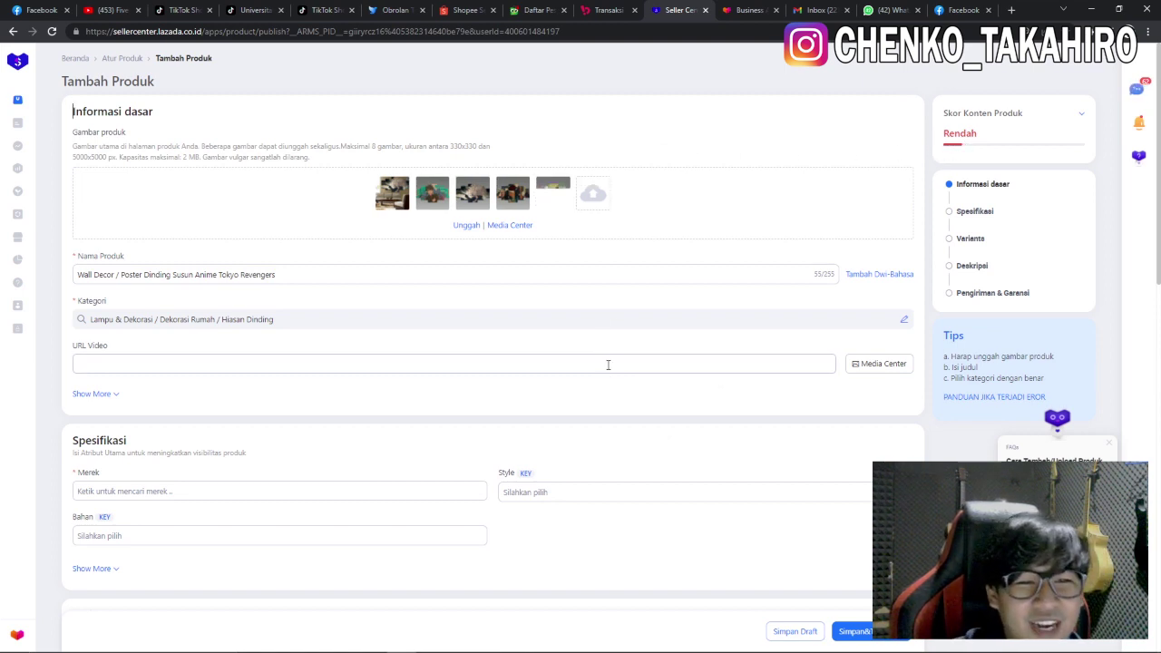
# Step: Place the cursor in the listing's URL Video field and switch to the open YouTube page
pyautogui.click(609, 363)
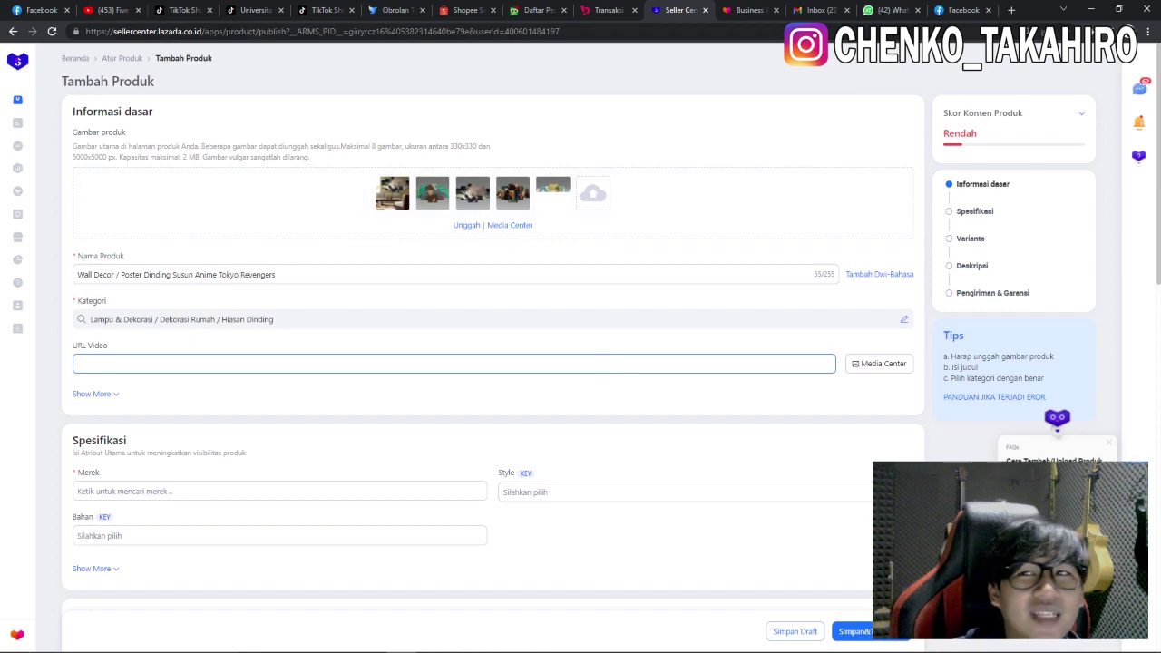
pyautogui.click(108, 10)
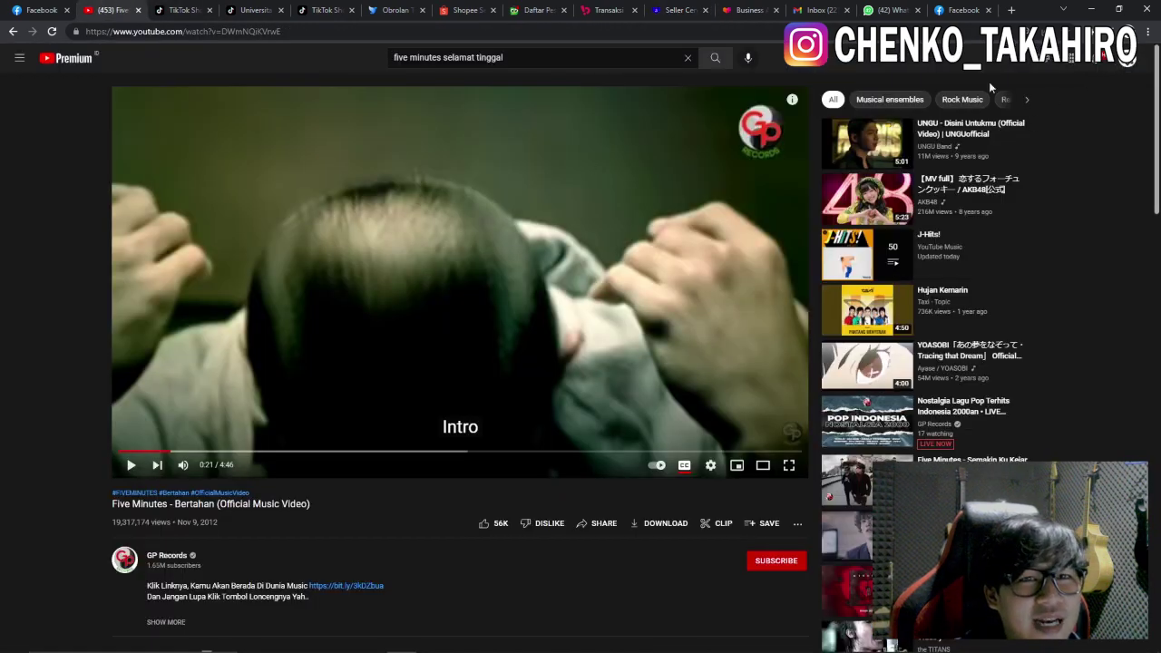
pyautogui.tripleClick(526, 59)
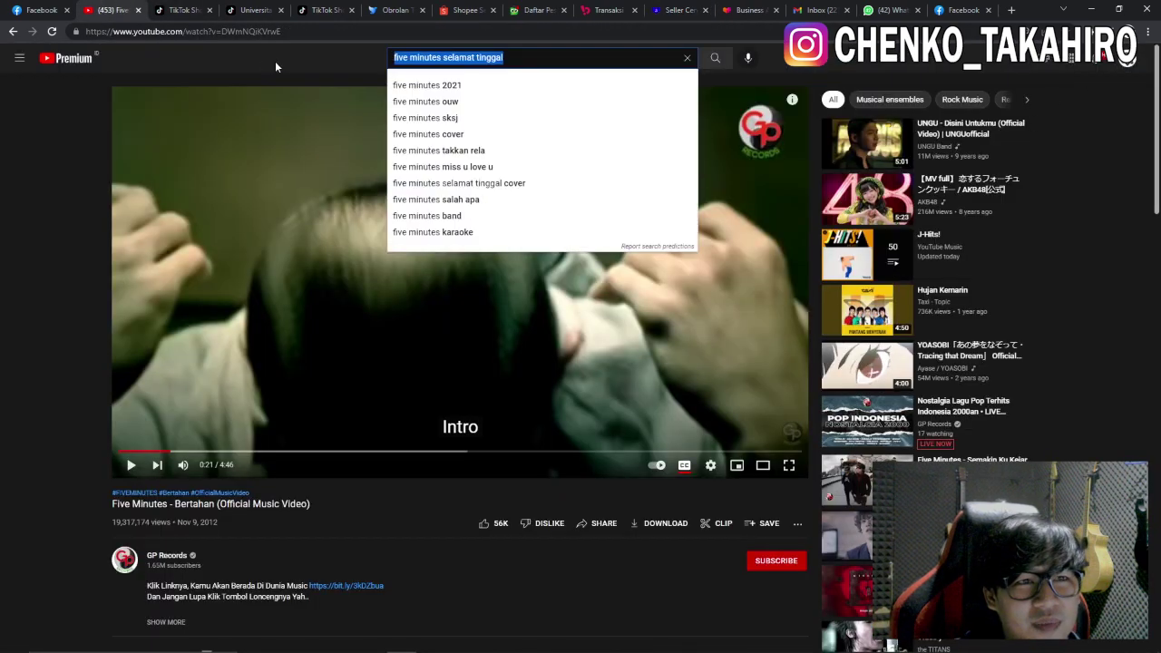
pyautogui.click(1124, 65)
pyautogui.tripleClick(542, 57)
pyautogui.moveTo(542, 57); pyautogui.dragTo(308, 29)
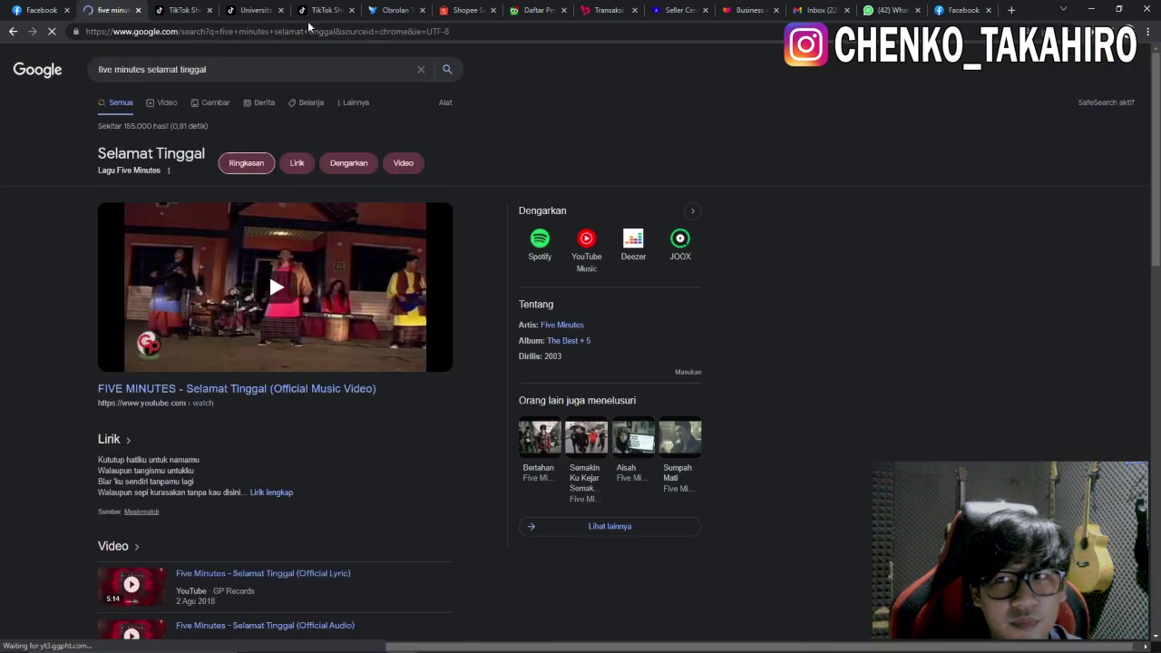
pyautogui.click(15, 29)
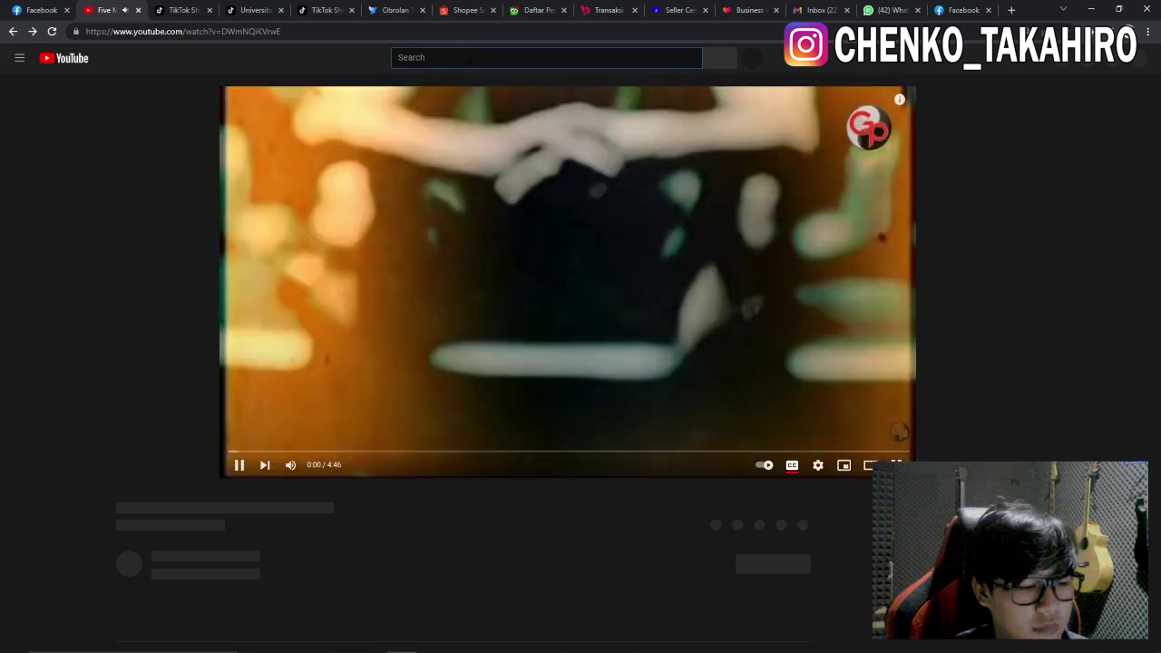
# Step: Search YouTube for "poster hiasan dinding susun"
pyautogui.click(470, 57)
pyautogui.write('poste')
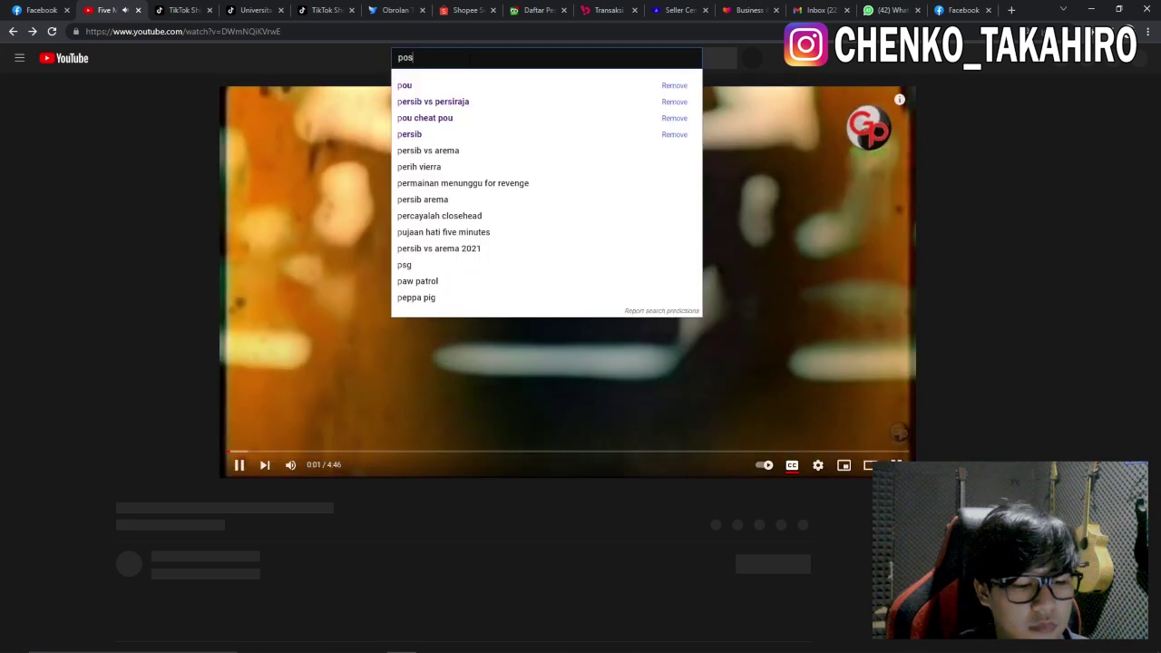
pyautogui.write('r hiasan')
pyautogui.press('Return')
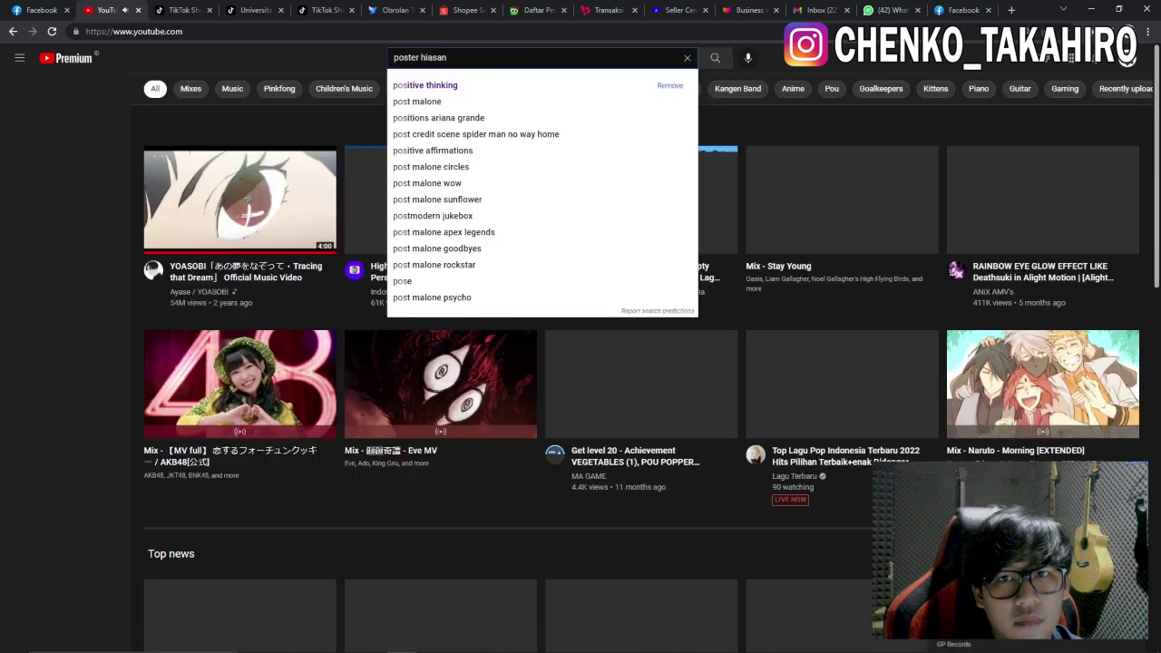
pyautogui.write('din')
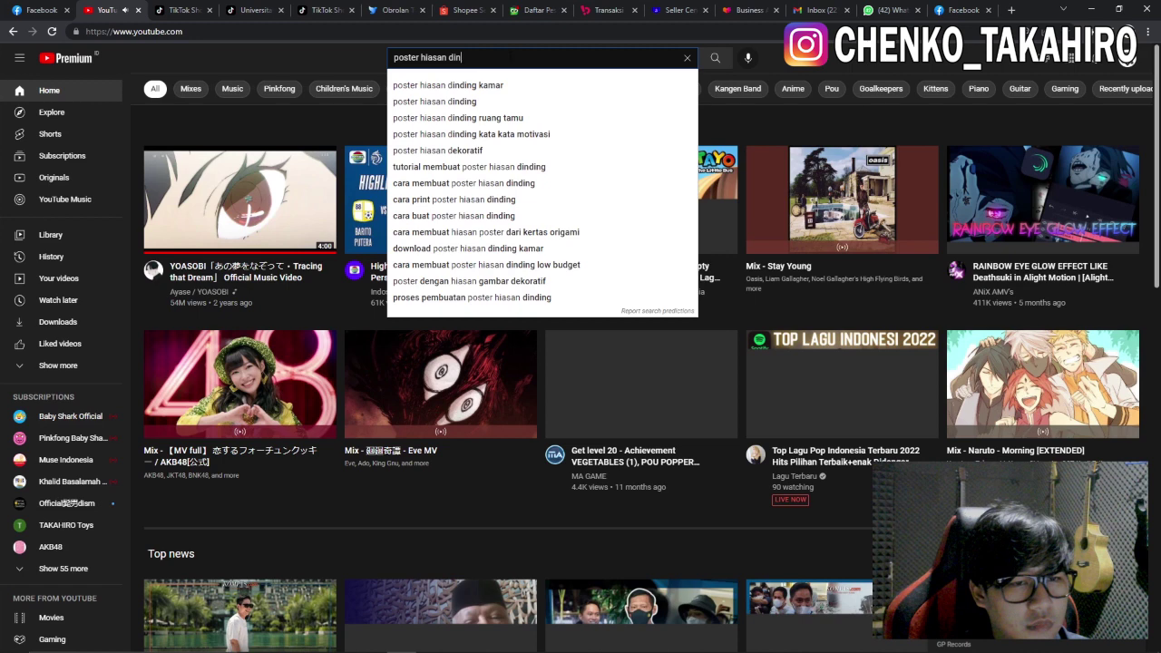
pyautogui.write('ding susun')
pyautogui.press('Return')
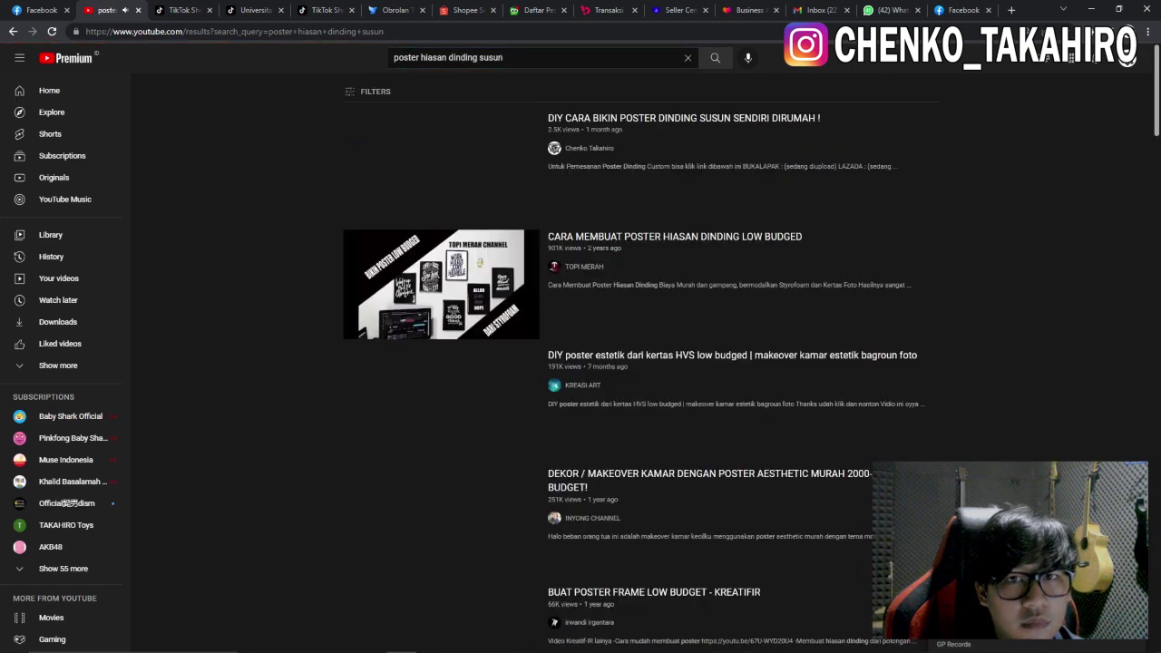
# Step: Open the video "DIY CARA BIKIN POSTER DINDING SUSUN SENDIRI DIRUMAH !" from the search results and pause it
pyautogui.moveTo(454, 188)
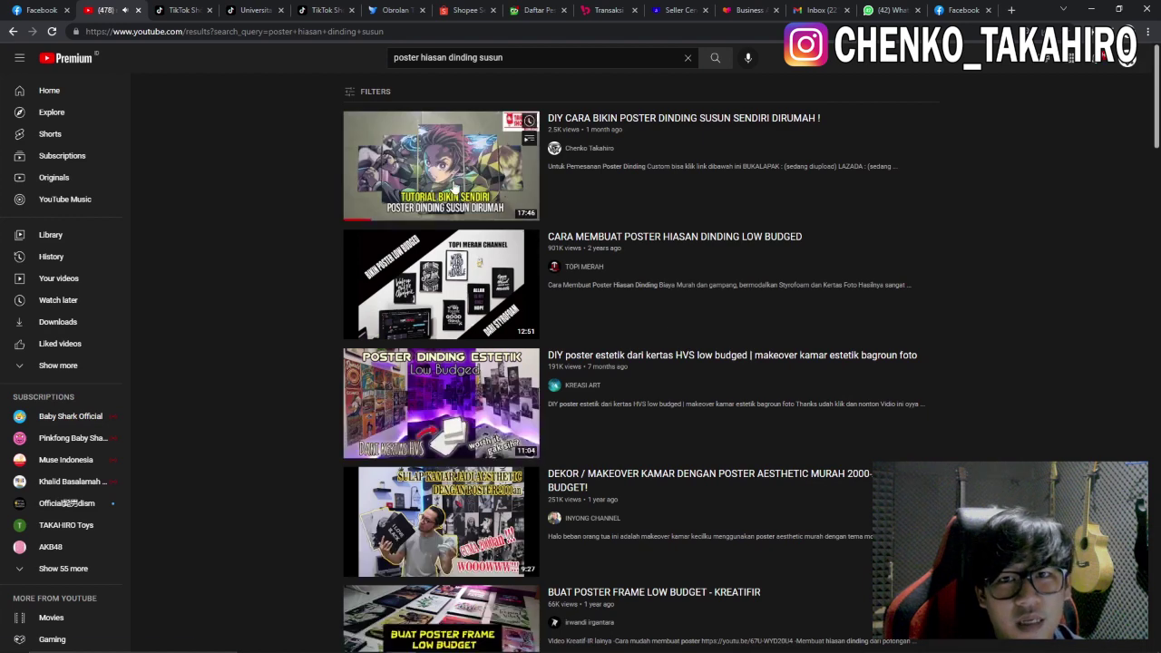
pyautogui.click(441, 161)
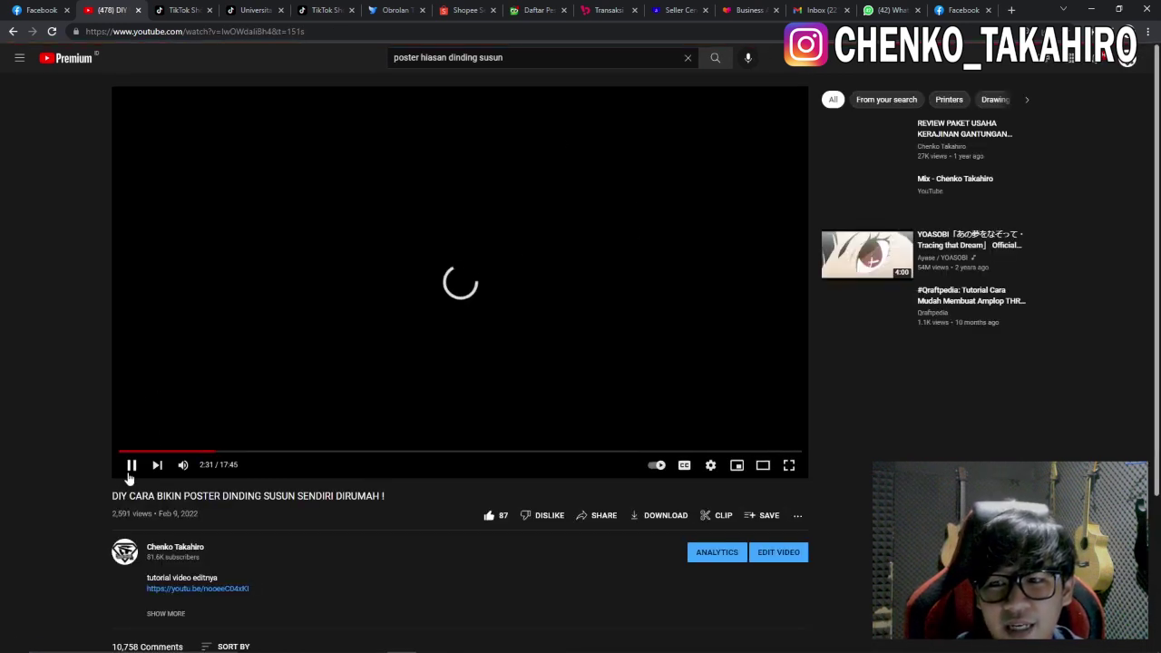
pyautogui.click(131, 466)
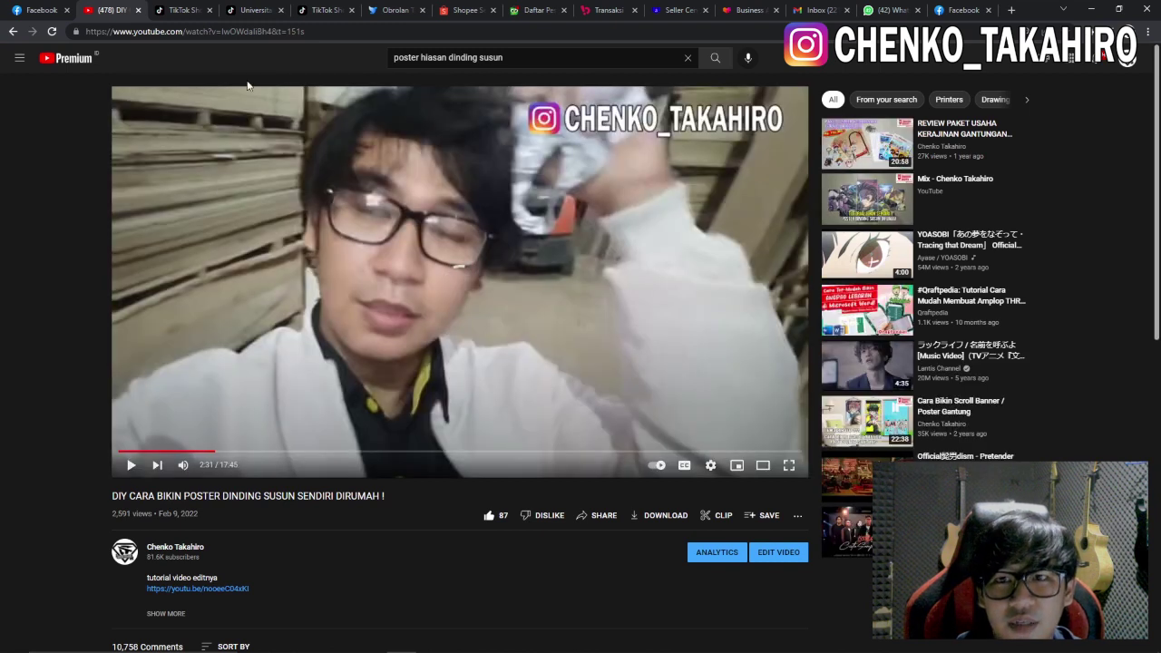
# Step: Copy the YouTube video's address into the Lazada listing's URL Video field and expand the additional basic information fields
pyautogui.click(312, 31)
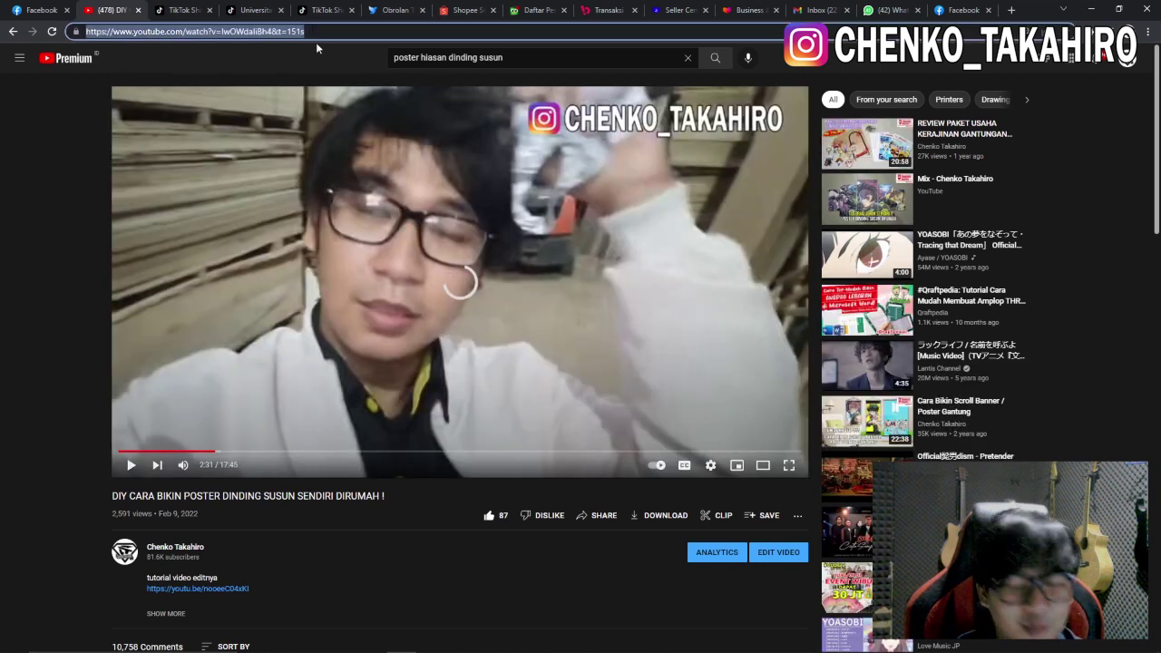
pyautogui.rightClick(220, 33)
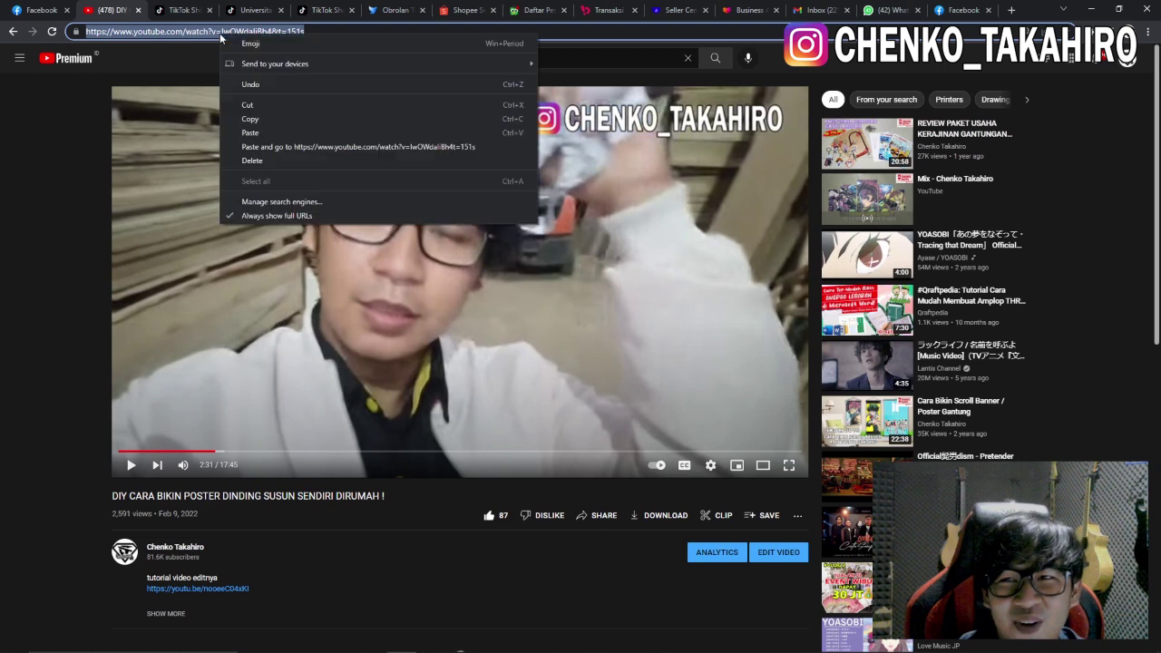
pyautogui.click(250, 121)
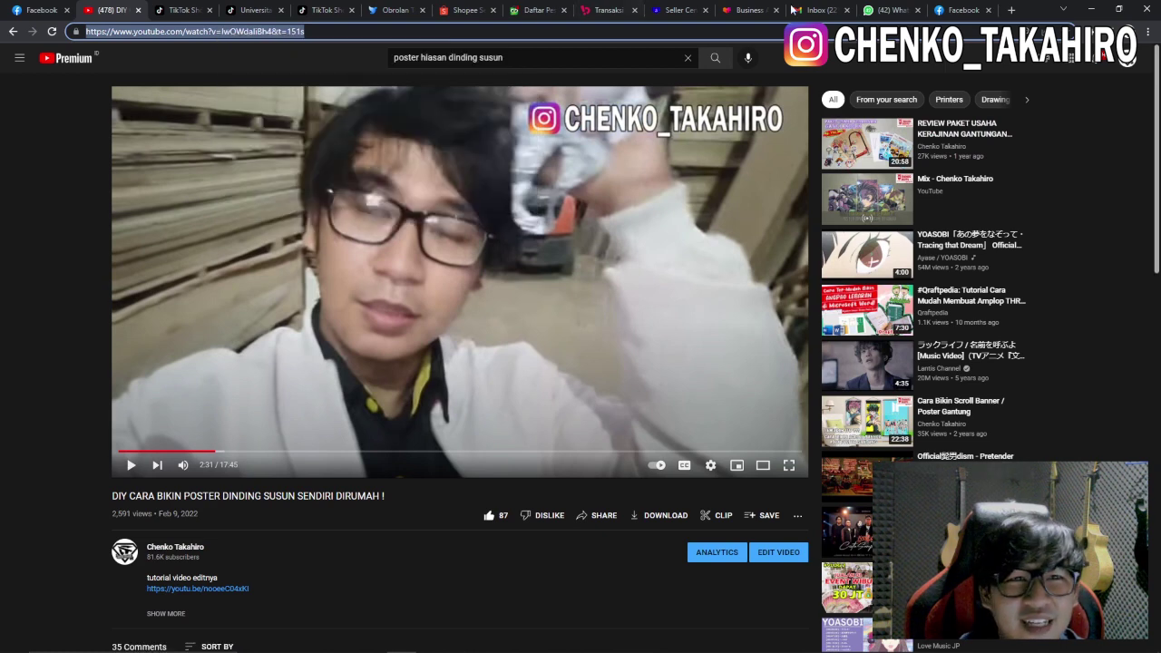
pyautogui.click(662, 10)
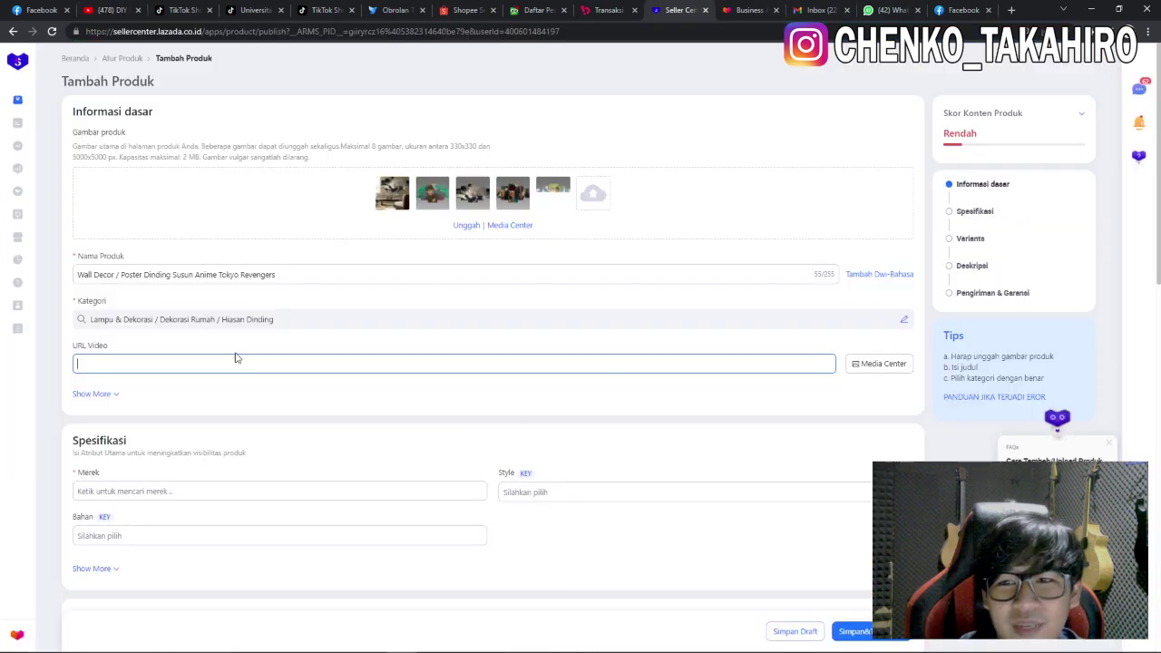
pyautogui.write('https://www.youtube.com/watch?v=iwOWdaiiBh4&t=151s')
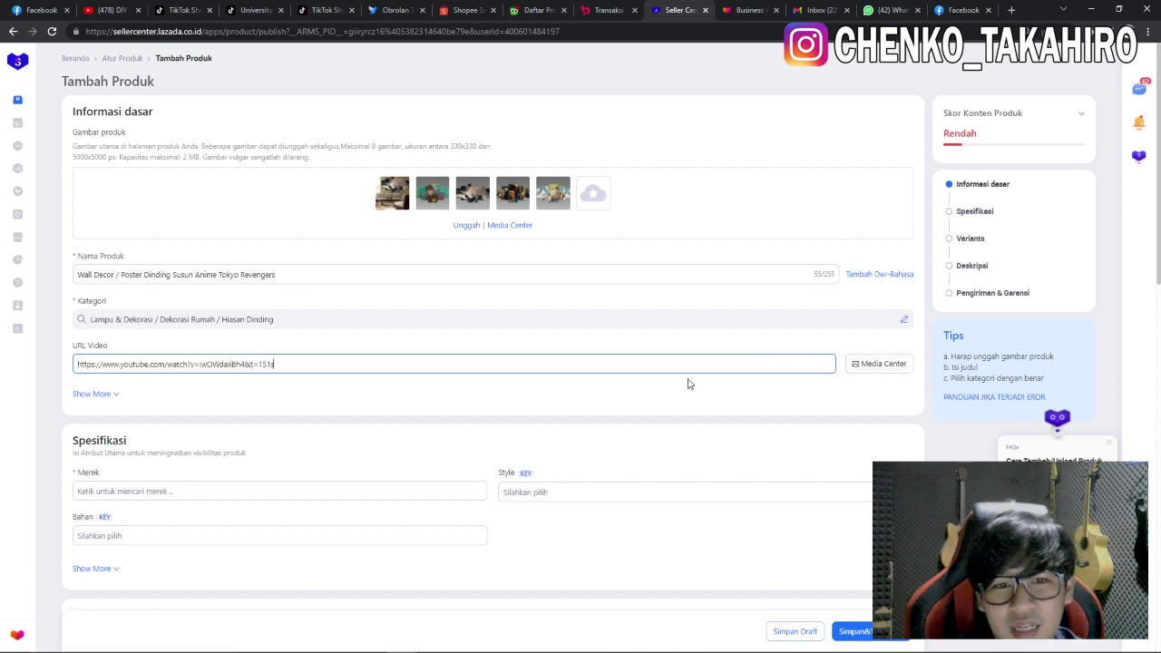
pyautogui.click(112, 395)
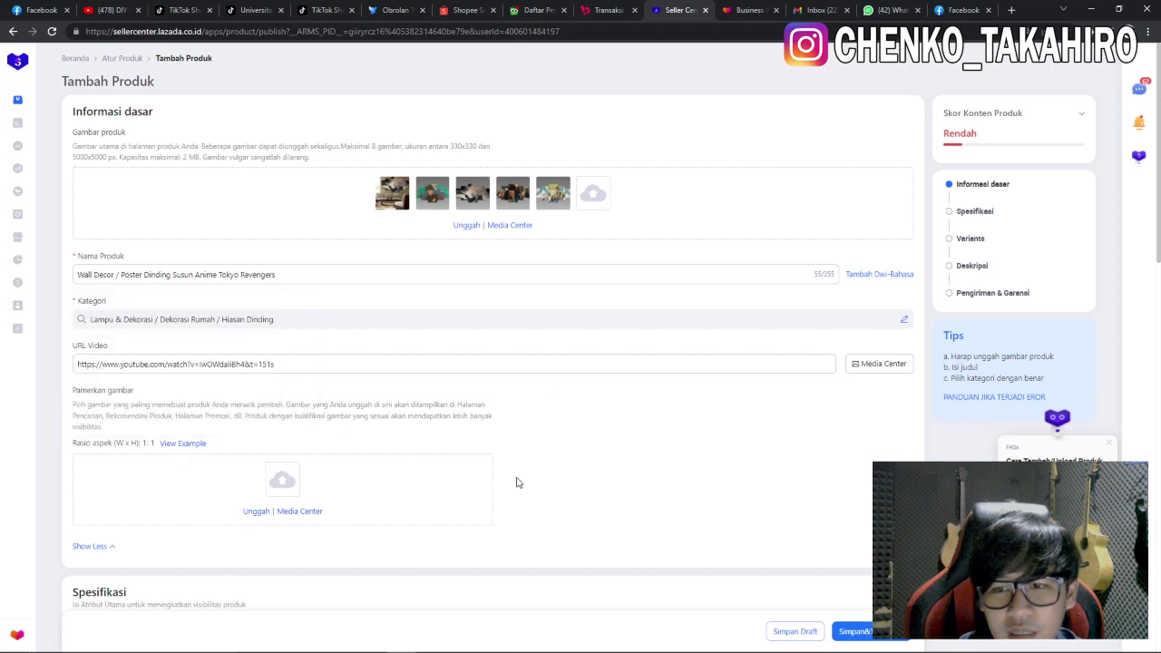
# Step: Try to find and submit the YouTube video by its address in the Media Center, and close the dialog
pyautogui.click(311, 364)
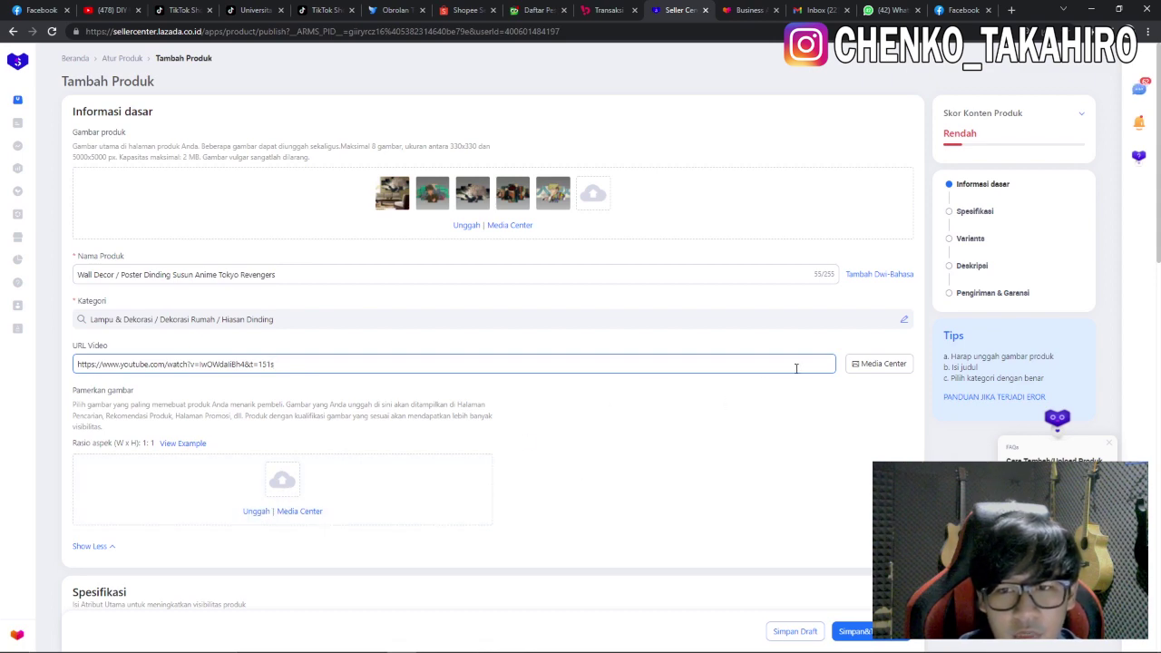
pyautogui.click(877, 364)
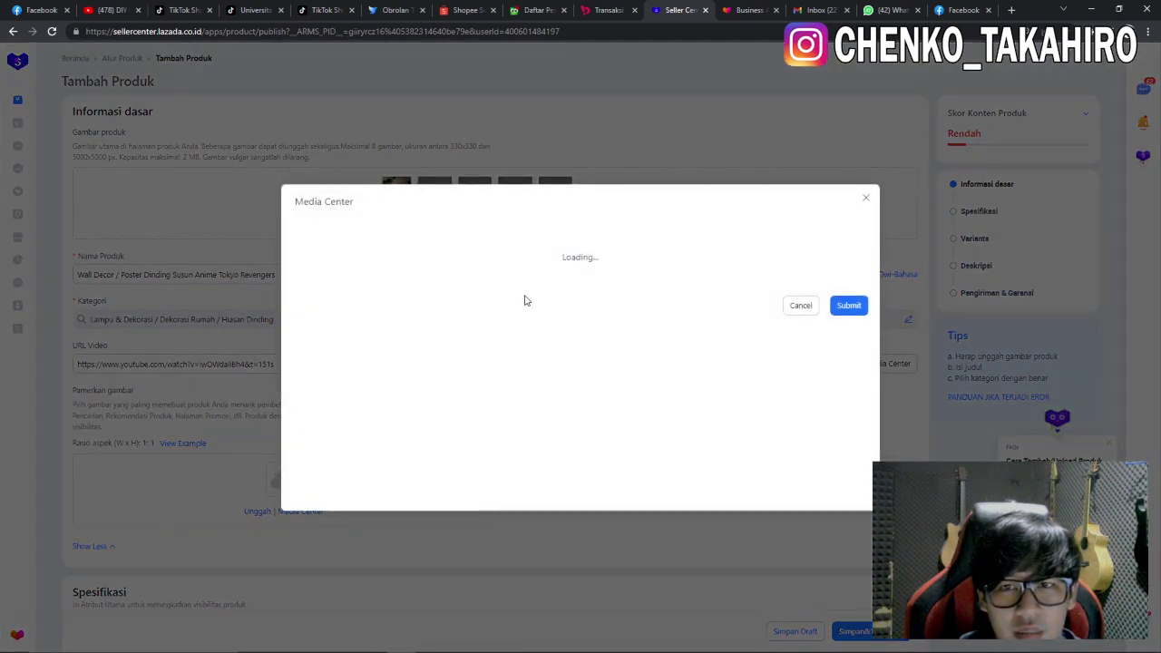
pyautogui.click(753, 180)
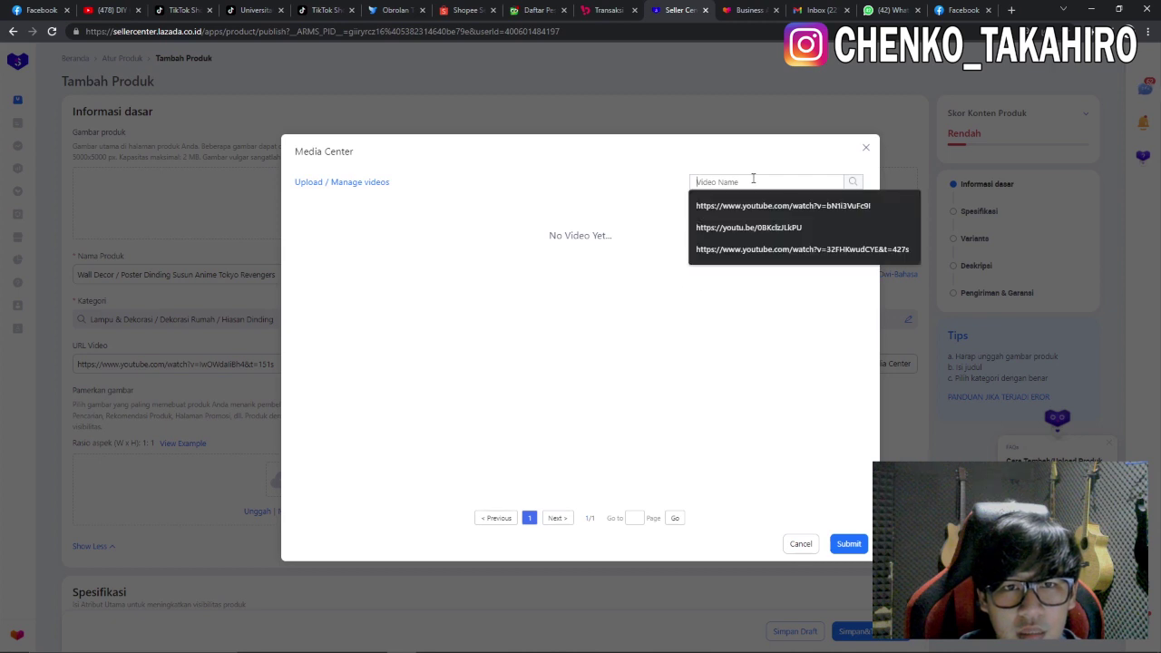
pyautogui.write('https://www.youtube.com/watch?v=iwOWdaiiBh4&t=151s')
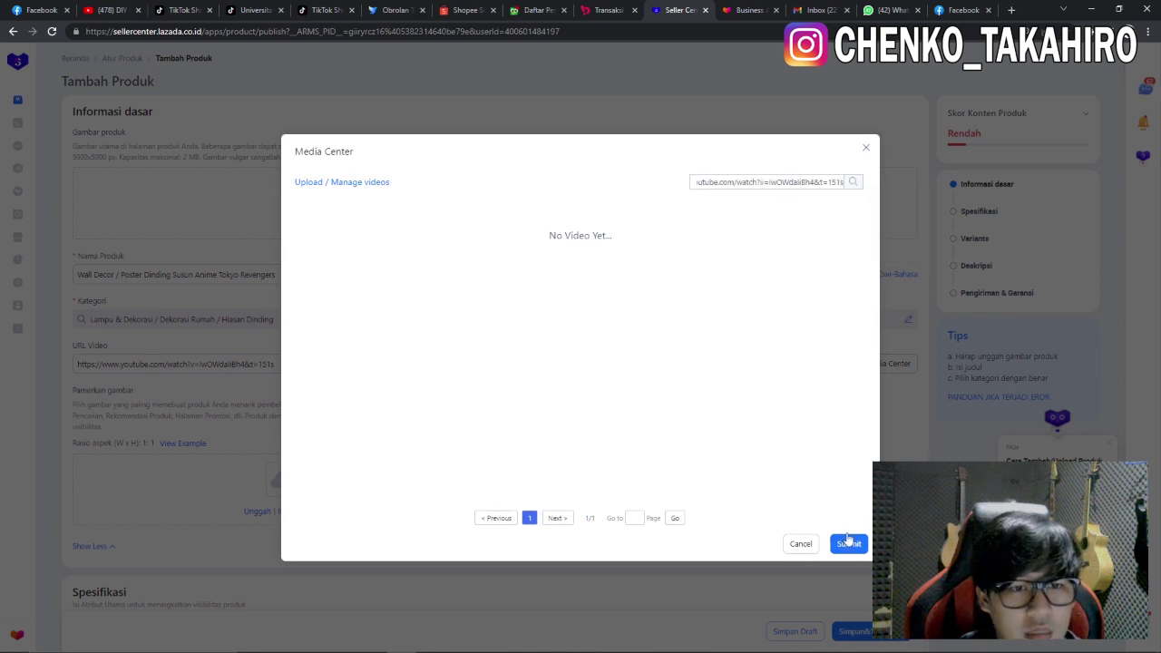
pyautogui.click(856, 184)
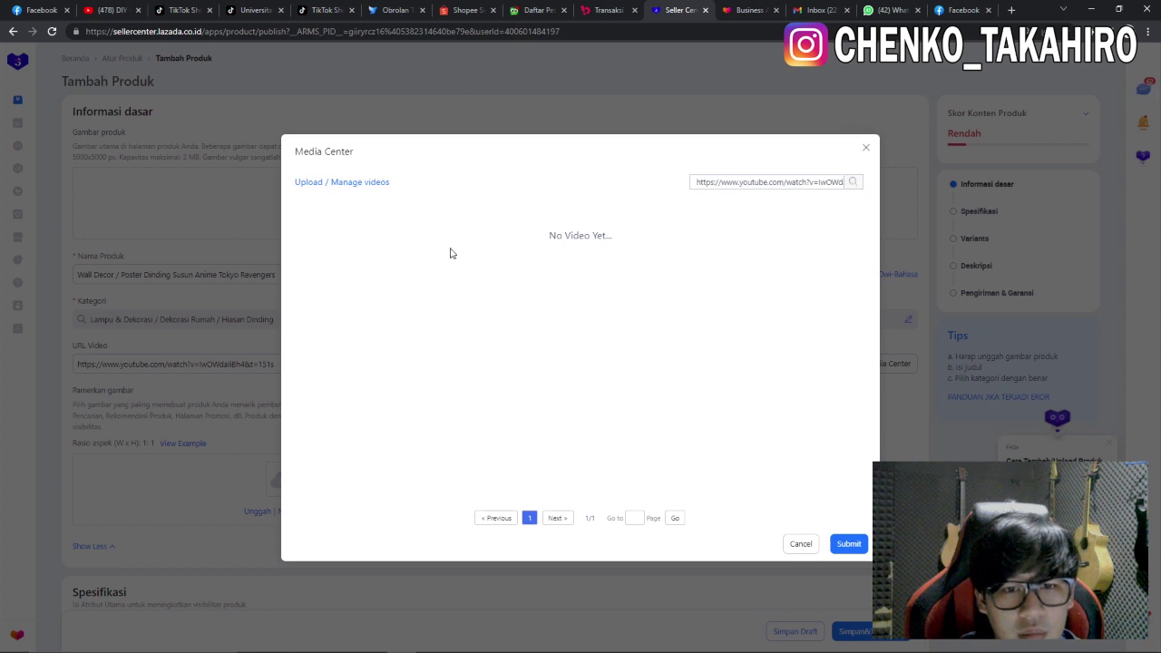
pyautogui.click(846, 553)
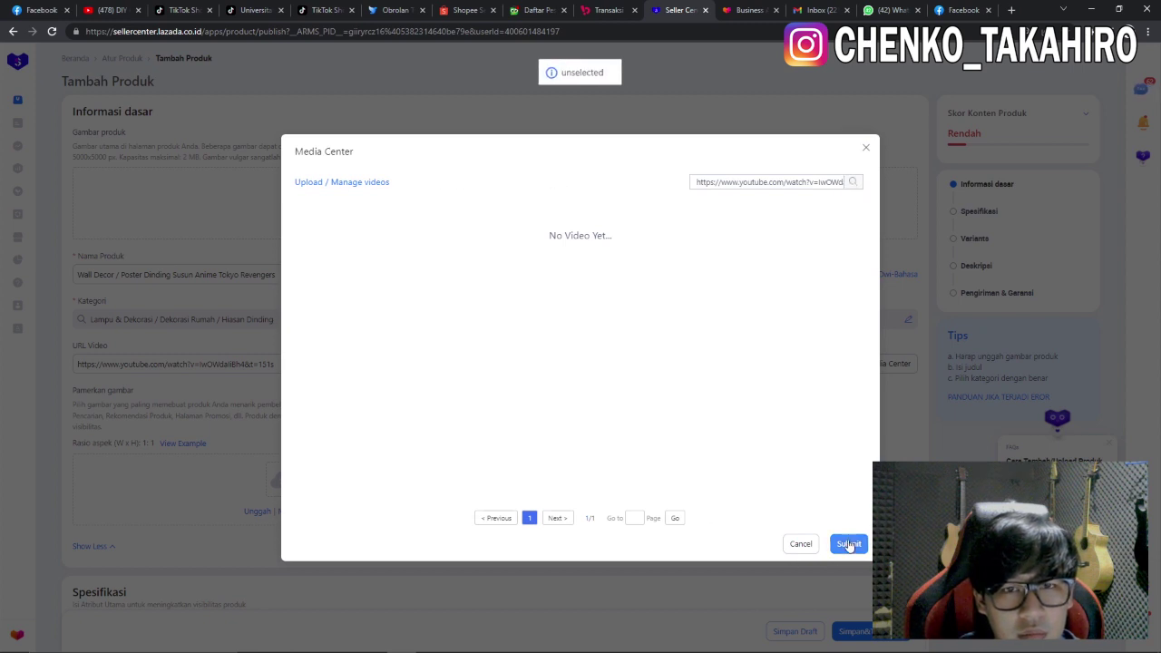
pyautogui.click(864, 148)
# Step: Upload image 2(2) from the TOKYO REVENGER folder as the listing's Pamerkan gambar showcase image
pyautogui.scroll(-1, 479, 393)
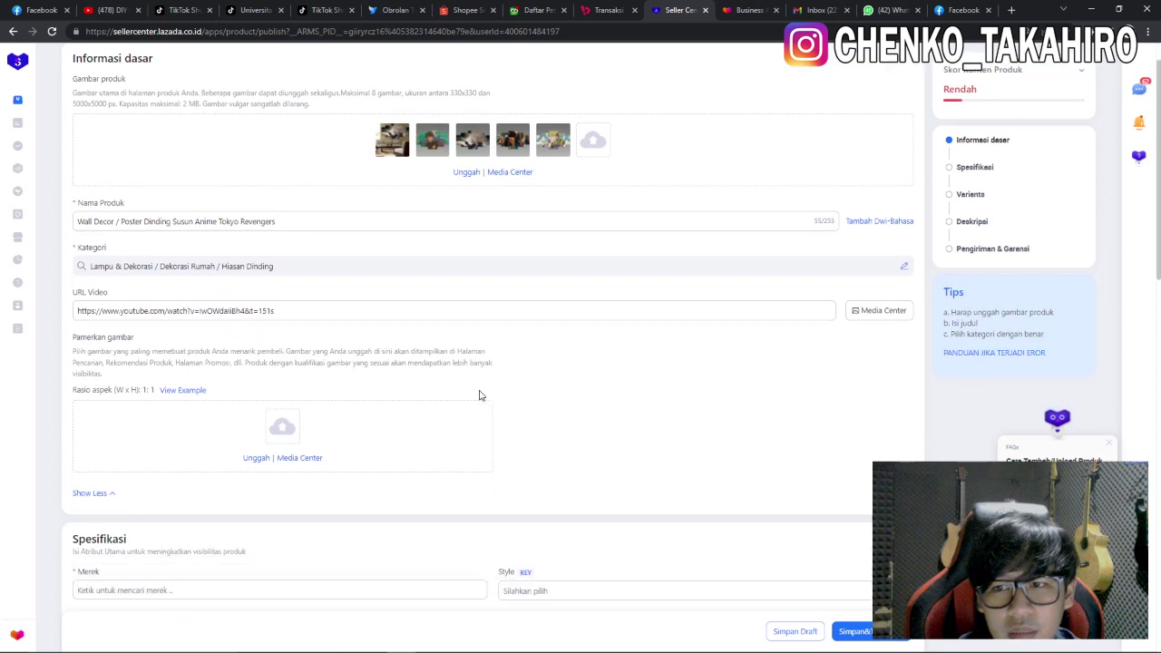
pyautogui.scroll(-2, 644, 415)
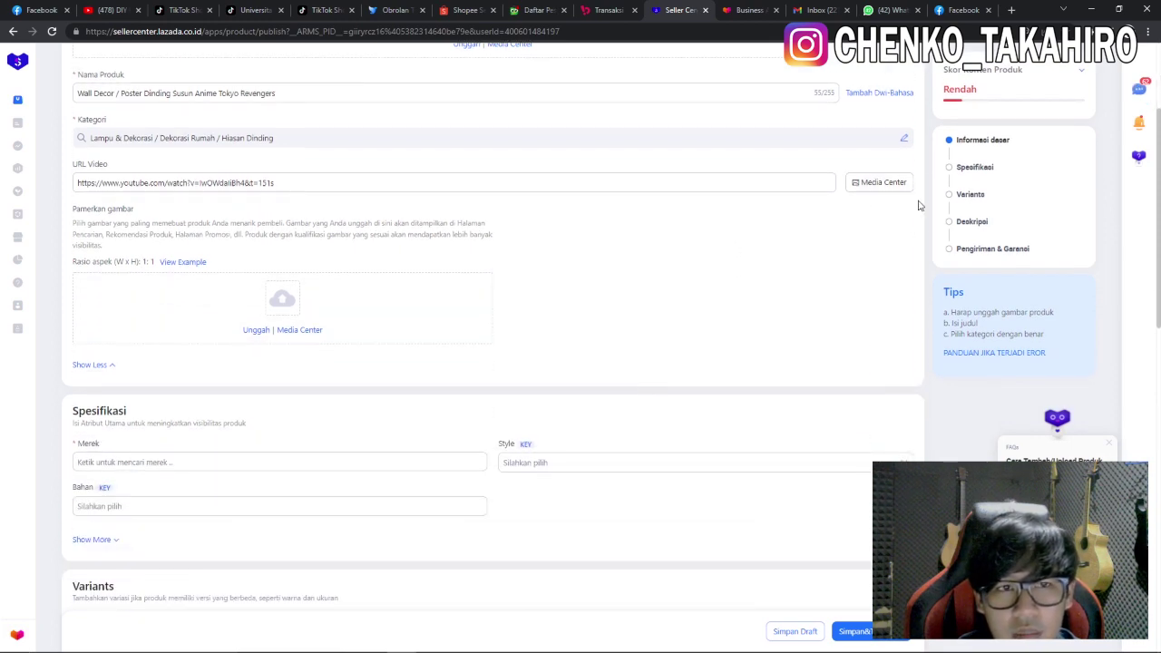
pyautogui.scroll(-3, 557, 325)
pyautogui.scroll(2, 515, 342)
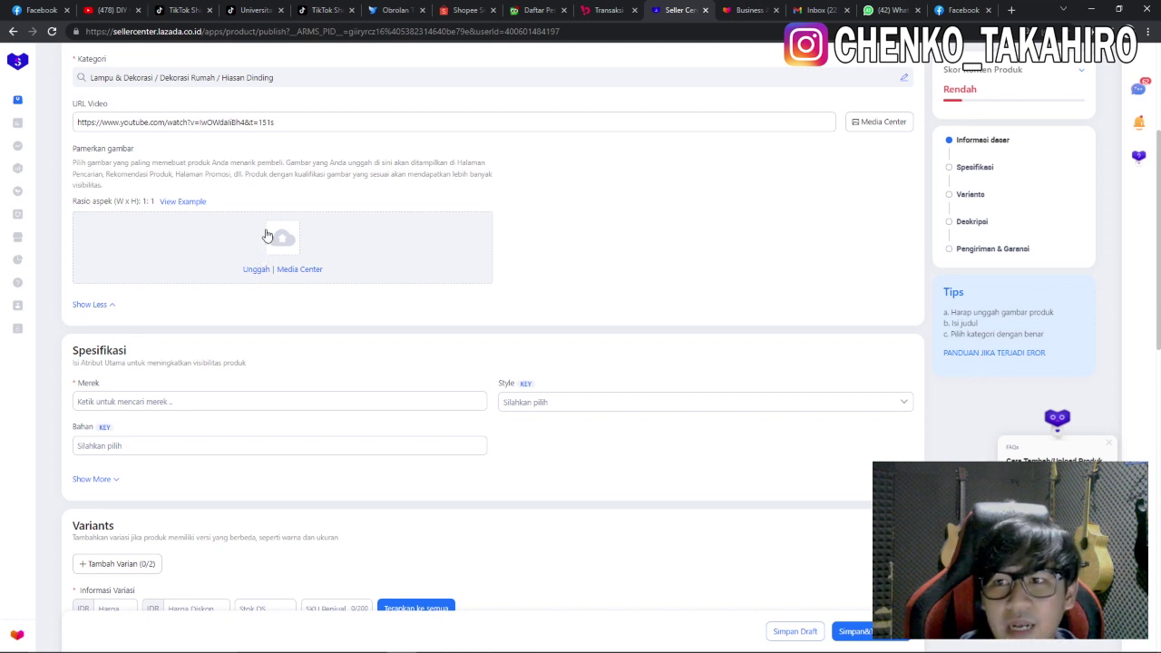
pyautogui.scroll(2, 269, 378)
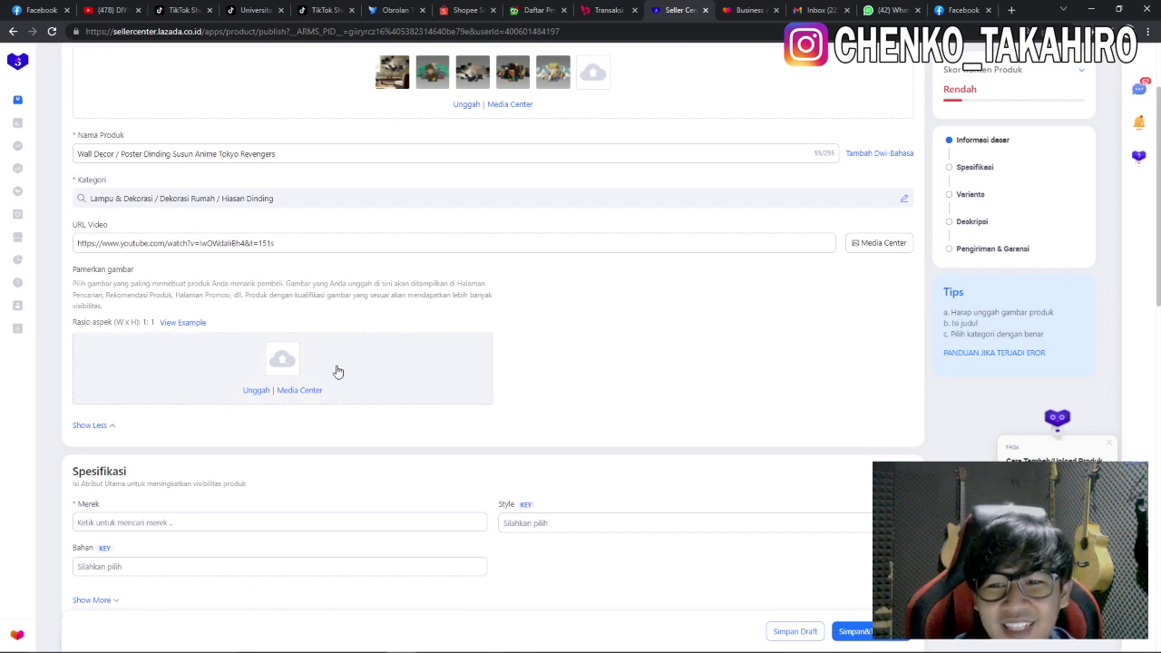
pyautogui.click(256, 390)
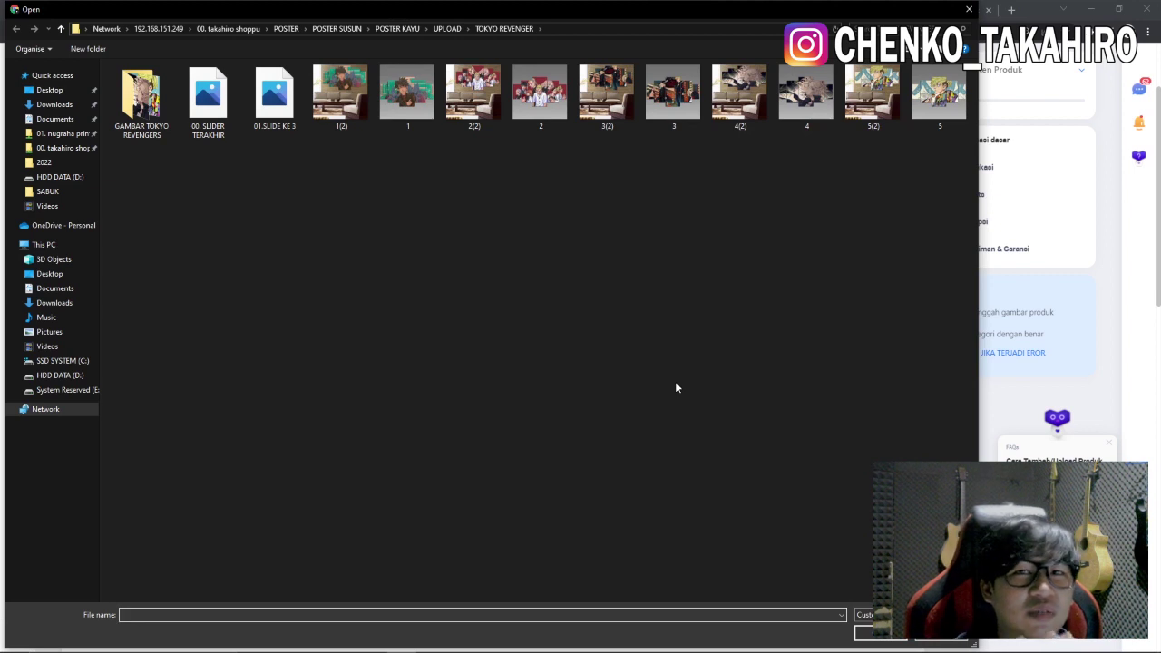
pyautogui.click(359, 82)
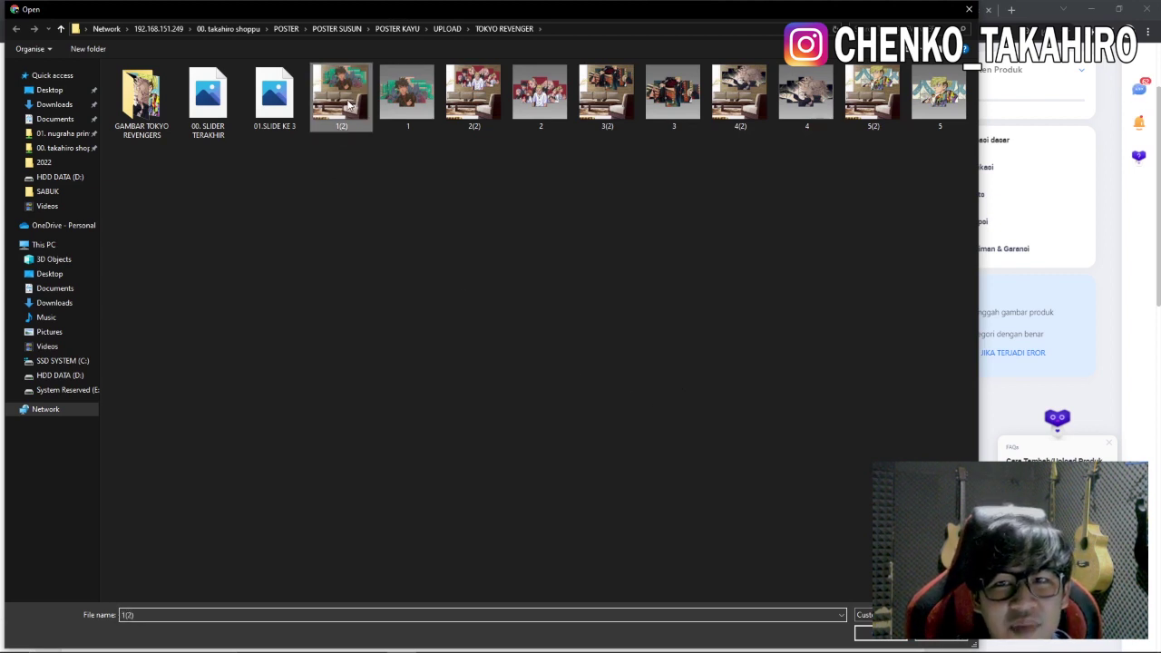
pyautogui.click(597, 98)
pyautogui.doubleClick(470, 107)
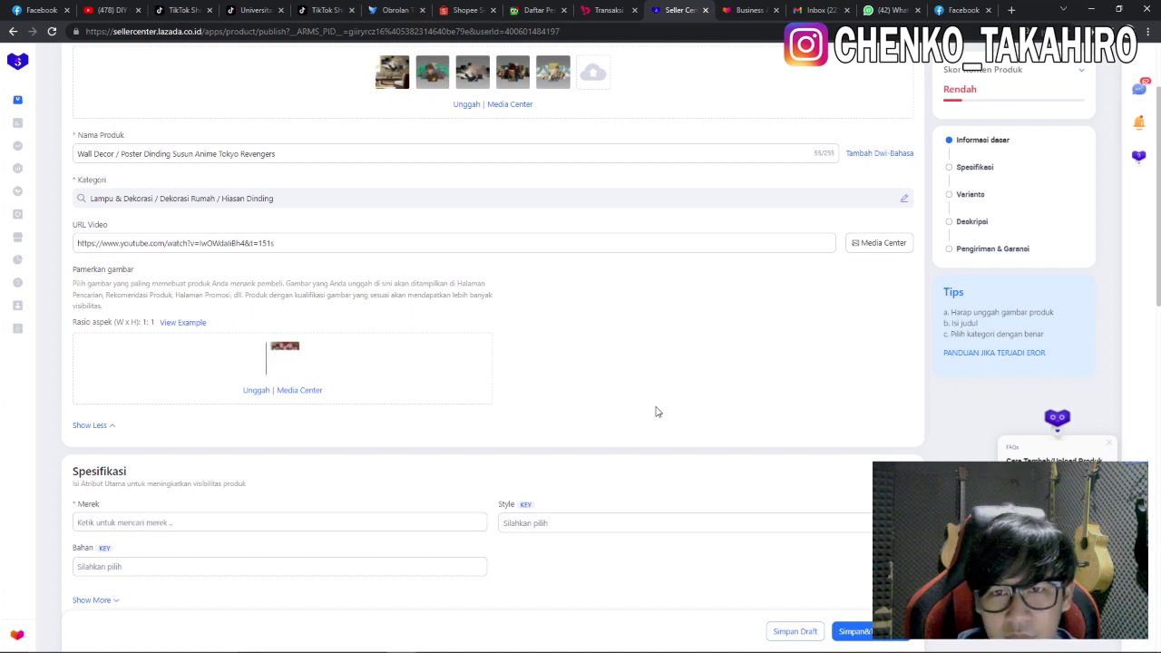
# Step: Set the product's Merek in the specifications to No Brand by marking it as having no brand
pyautogui.scroll(-1, 657, 412)
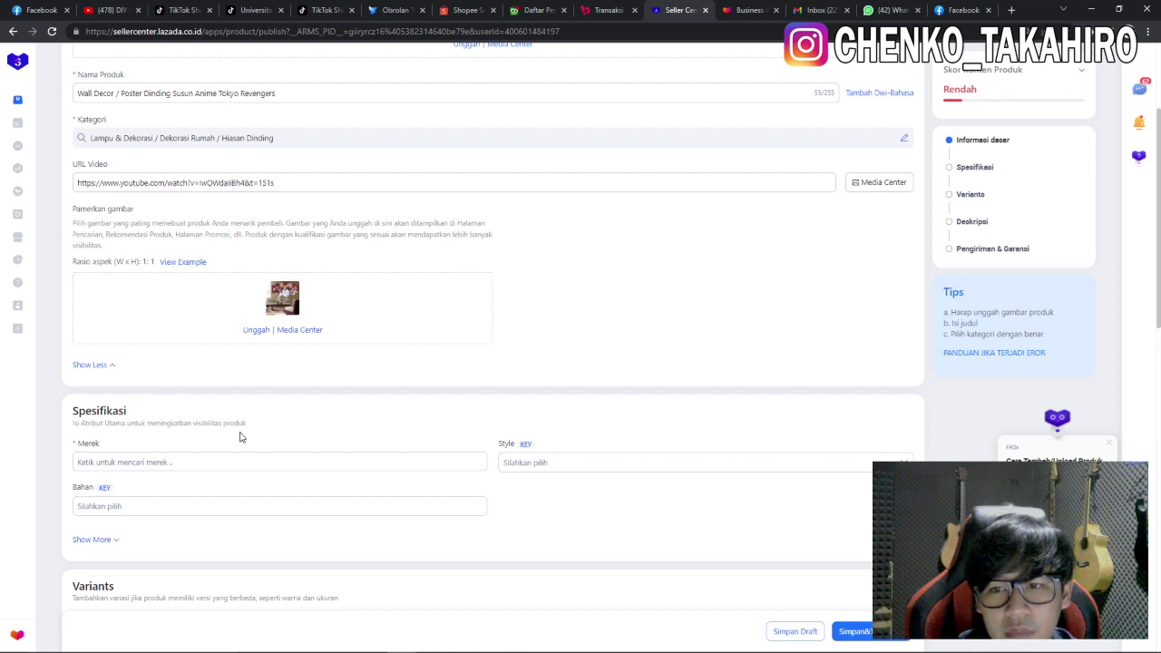
pyautogui.click(259, 460)
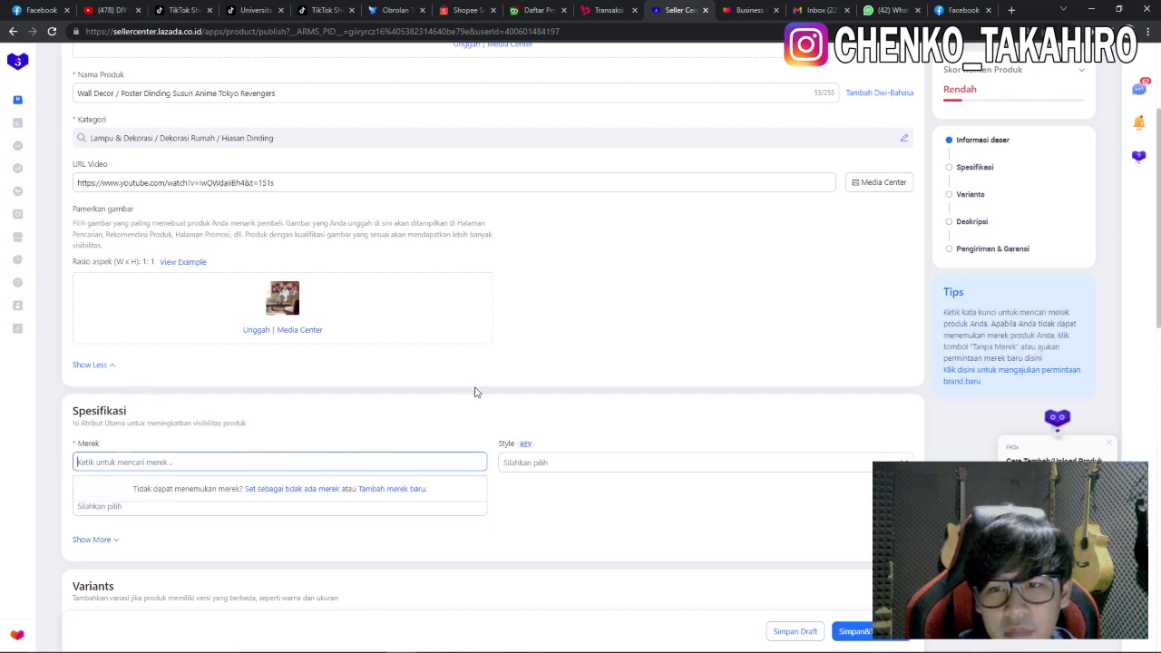
pyautogui.scroll(-2, 556, 347)
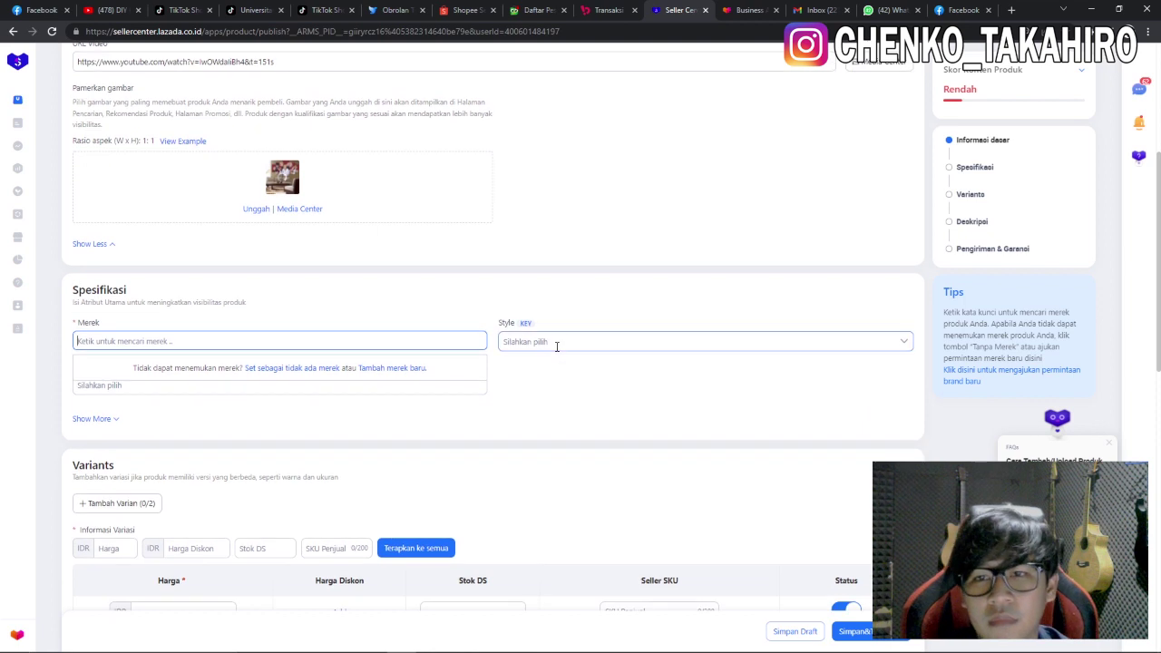
pyautogui.scroll(2, 408, 309)
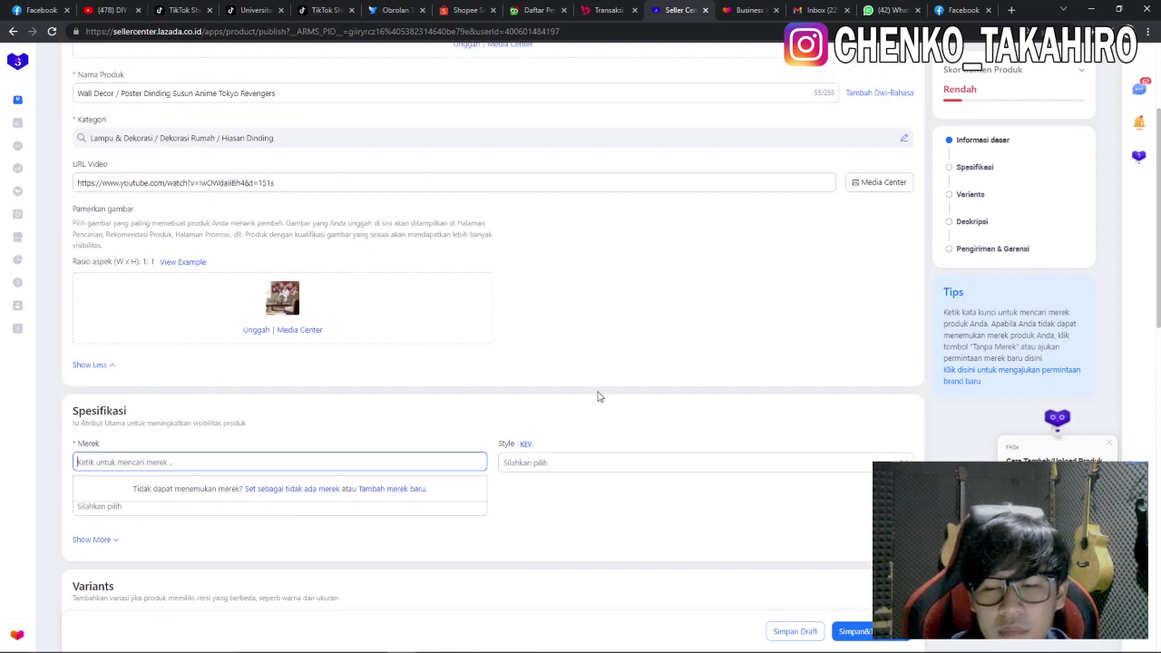
pyautogui.click(601, 397)
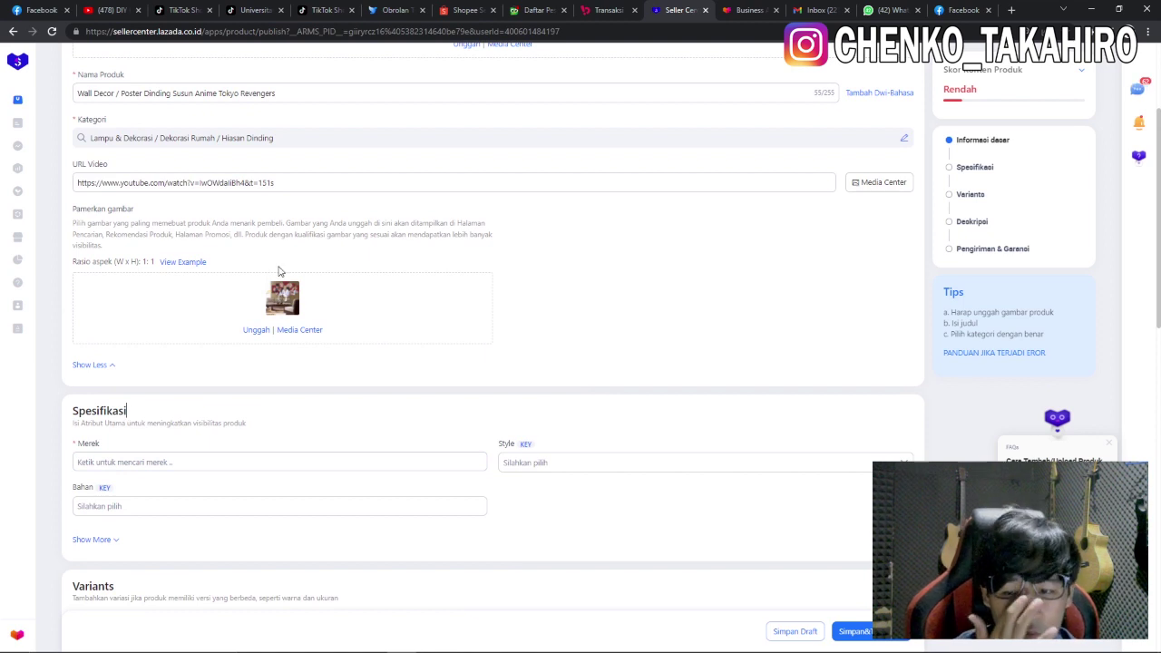
pyautogui.scroll(-1, 293, 347)
pyautogui.click(217, 402)
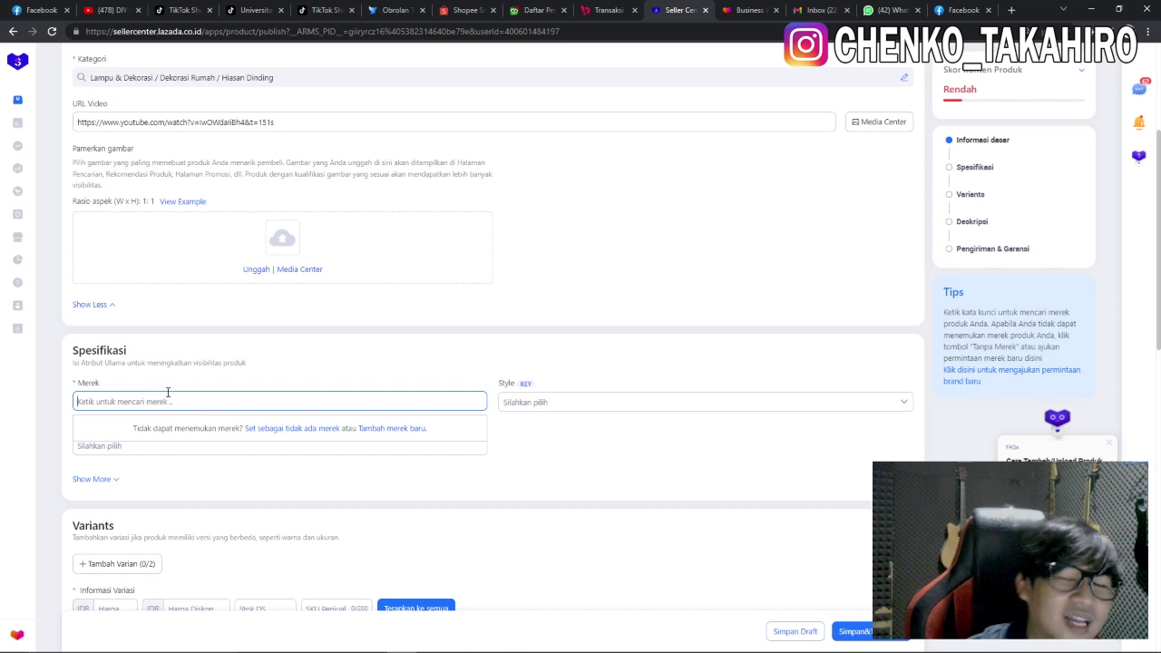
pyautogui.click(315, 430)
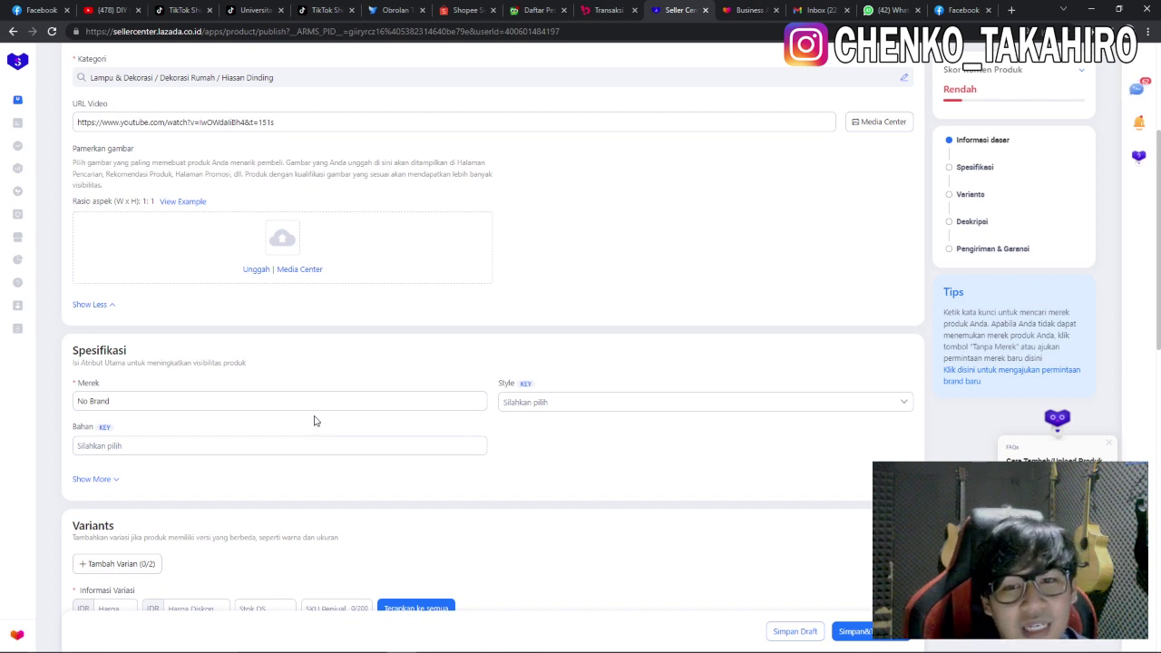
# Step: Choose Karakter as the product's Style in the specifications and close the list of options
pyautogui.click(544, 402)
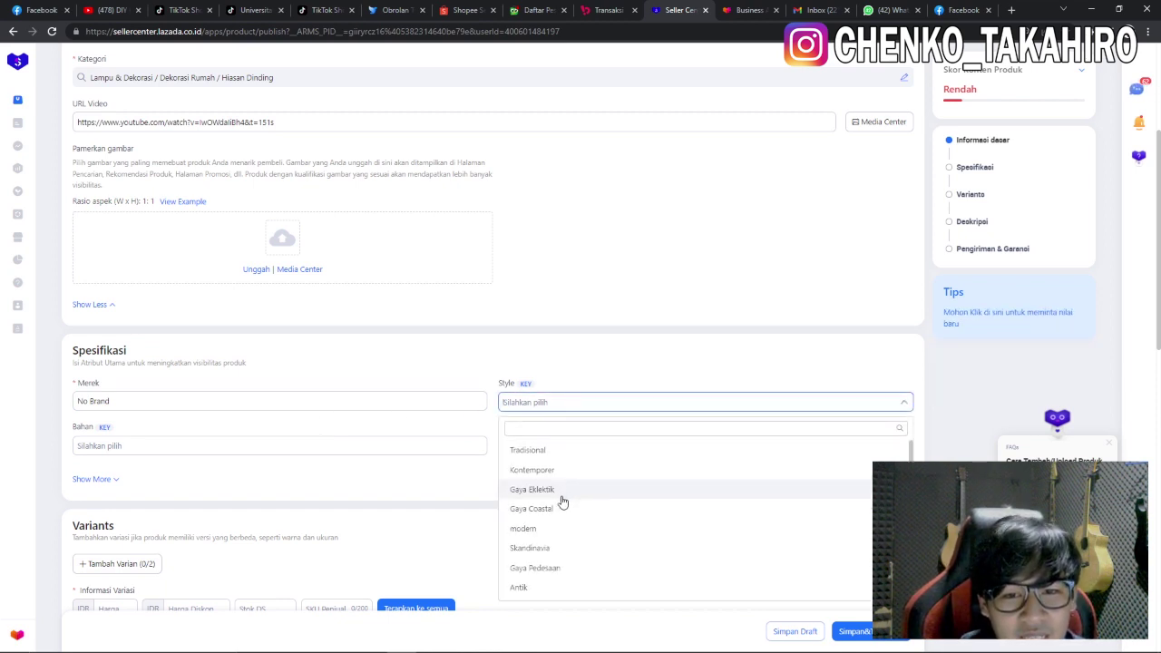
pyautogui.scroll(-3, 562, 502)
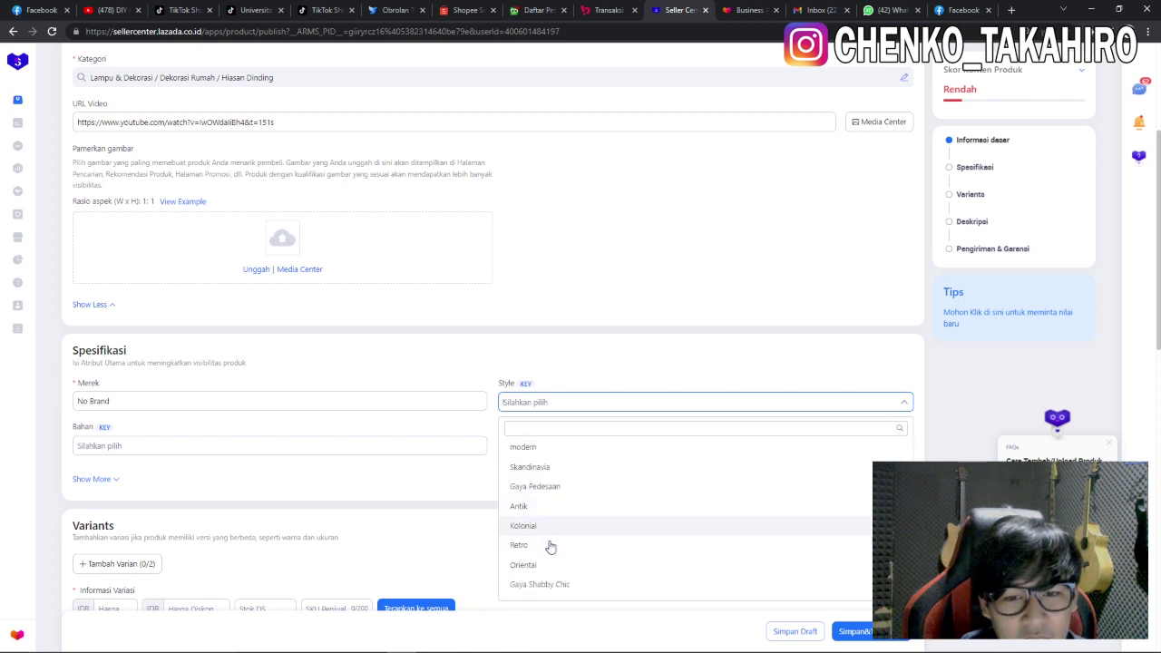
pyautogui.scroll(-3, 550, 545)
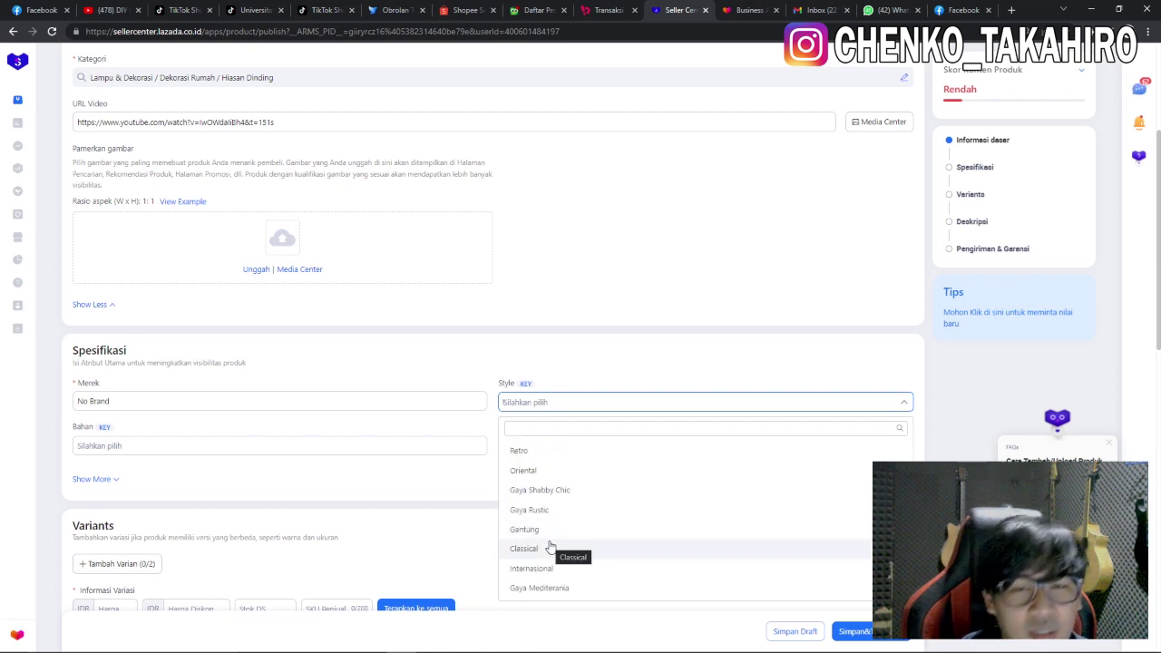
pyautogui.scroll(-3, 548, 549)
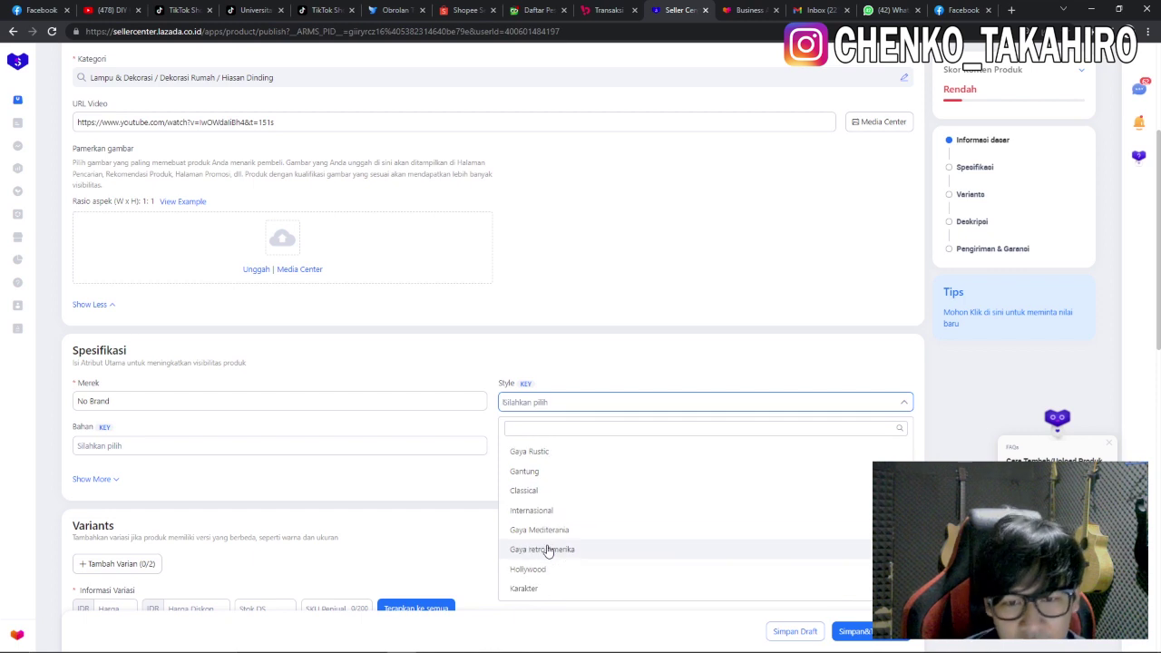
pyautogui.scroll(-2, 548, 541)
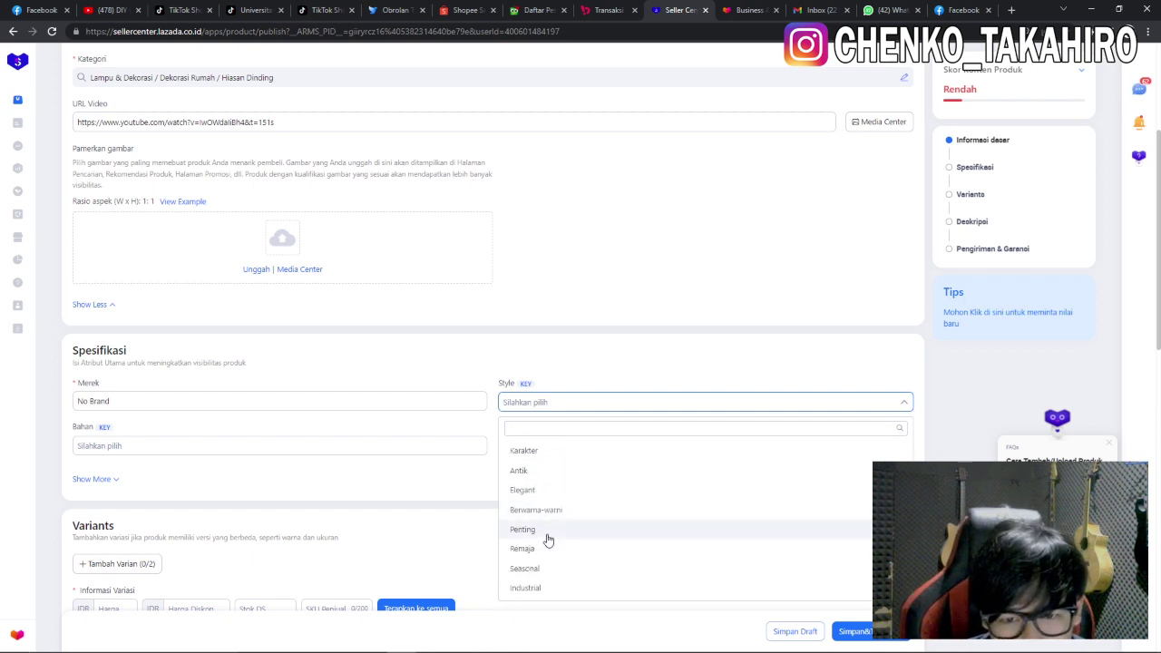
pyautogui.scroll(-1, 544, 539)
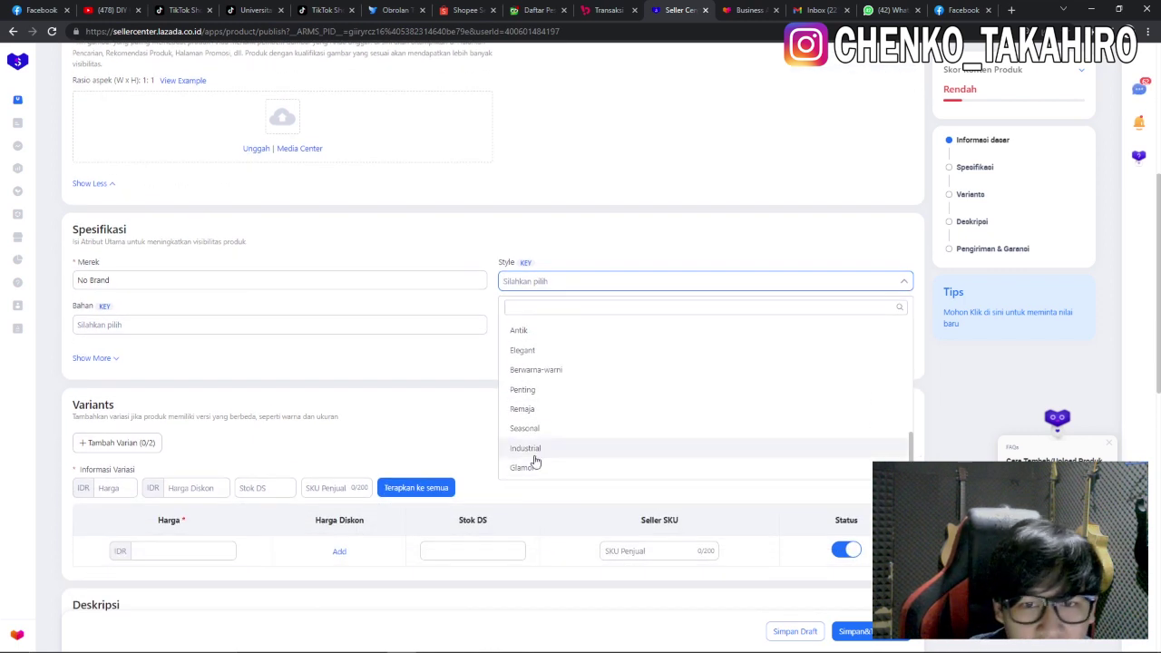
pyautogui.scroll(2, 555, 462)
pyautogui.scroll(5, 590, 440)
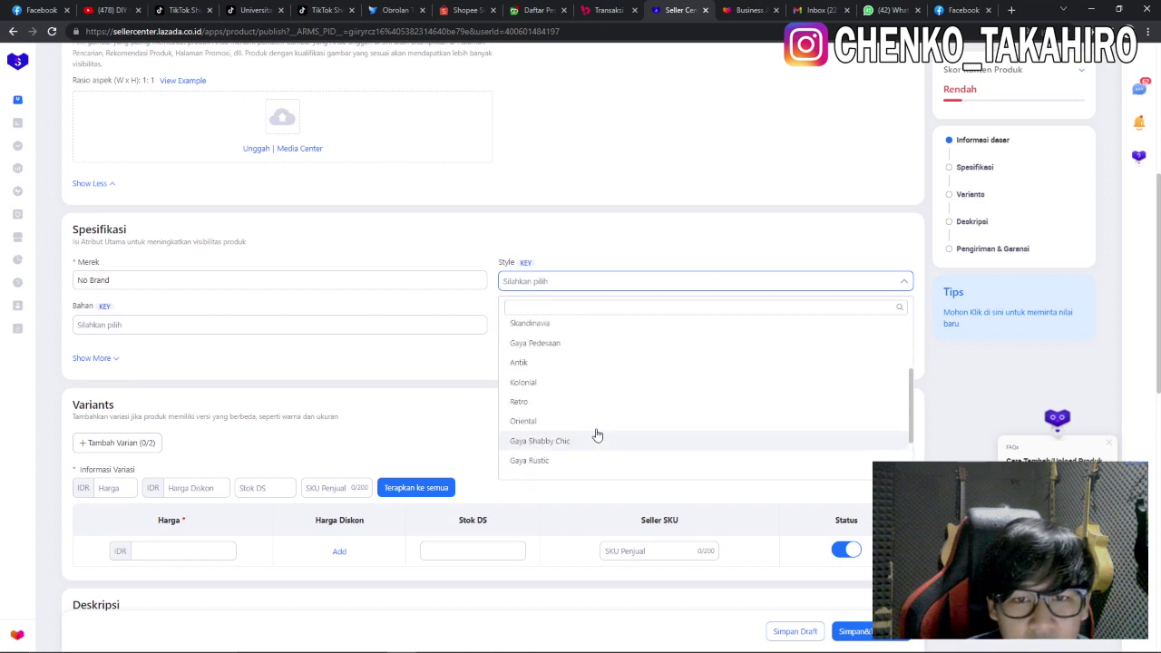
pyautogui.scroll(1, 749, 422)
pyautogui.scroll(-3, 718, 435)
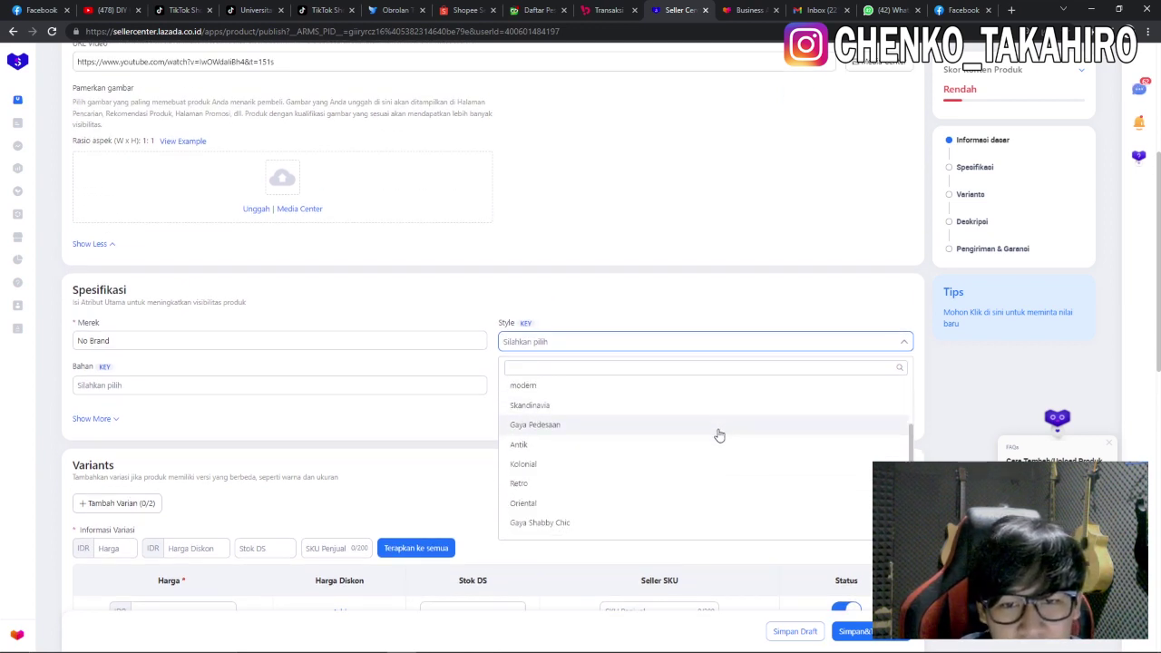
pyautogui.scroll(-3, 589, 473)
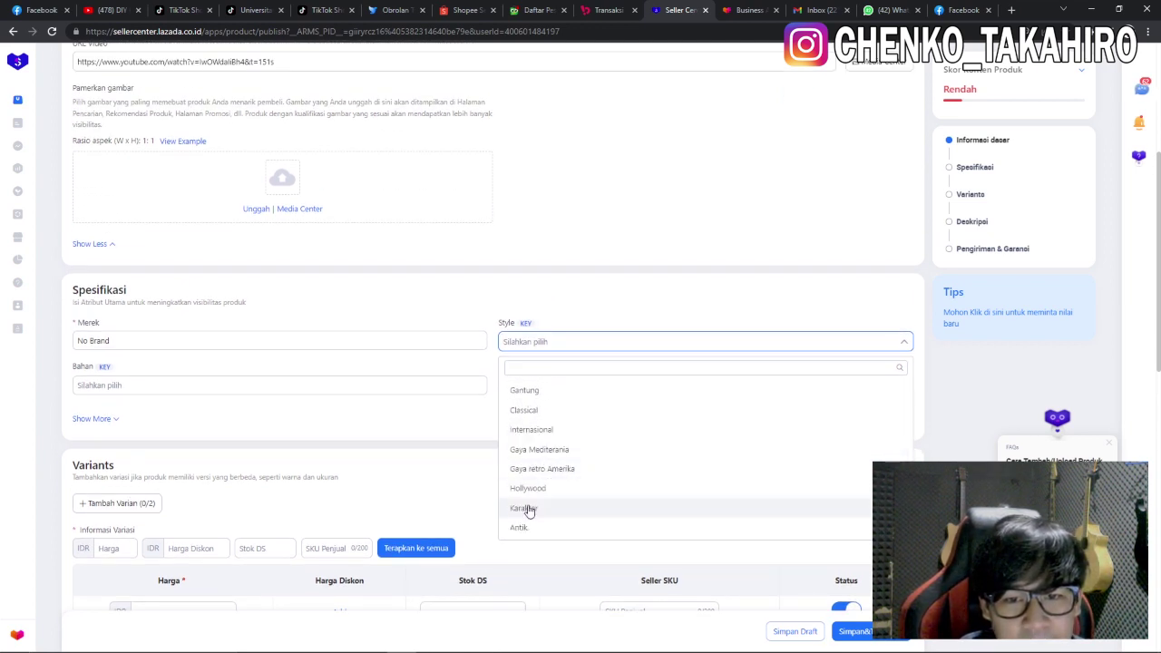
pyautogui.click(530, 510)
pyautogui.click(343, 337)
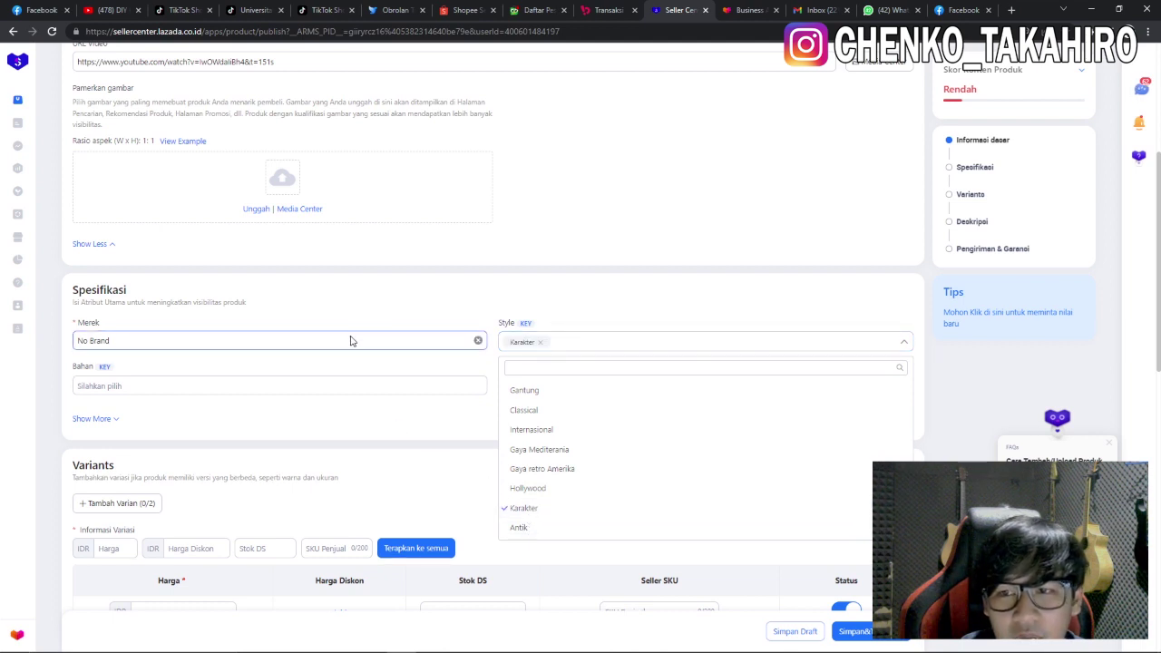
# Step: Choose Kayu as the product's Bahan in the specifications
pyautogui.click(329, 391)
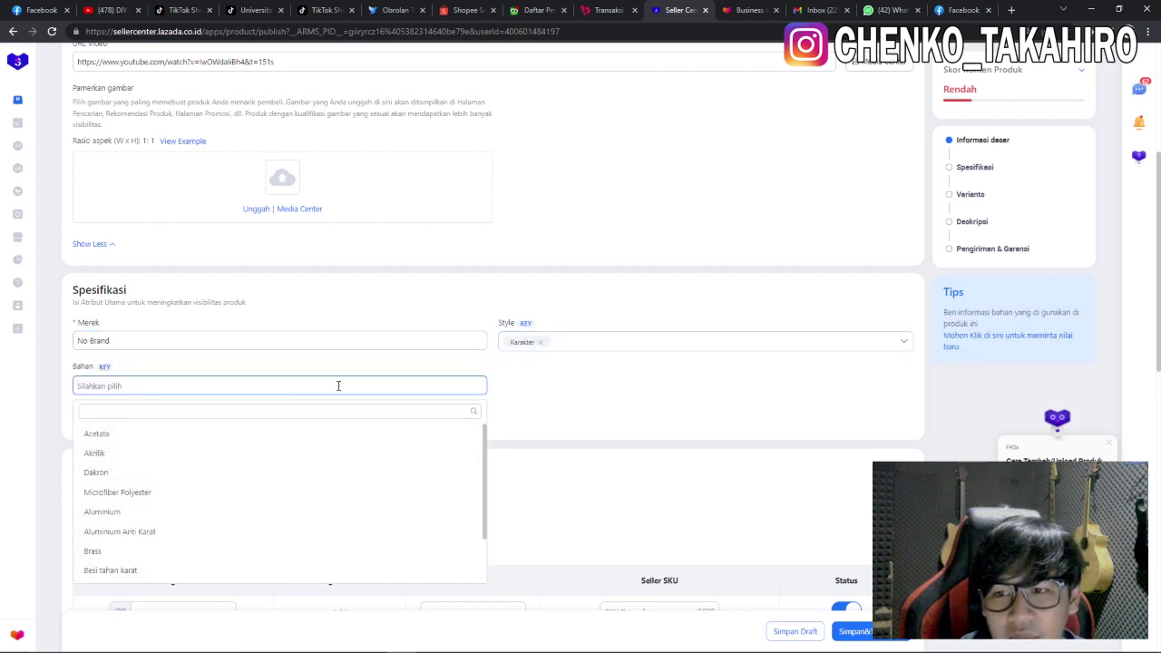
pyautogui.scroll(-6, 241, 454)
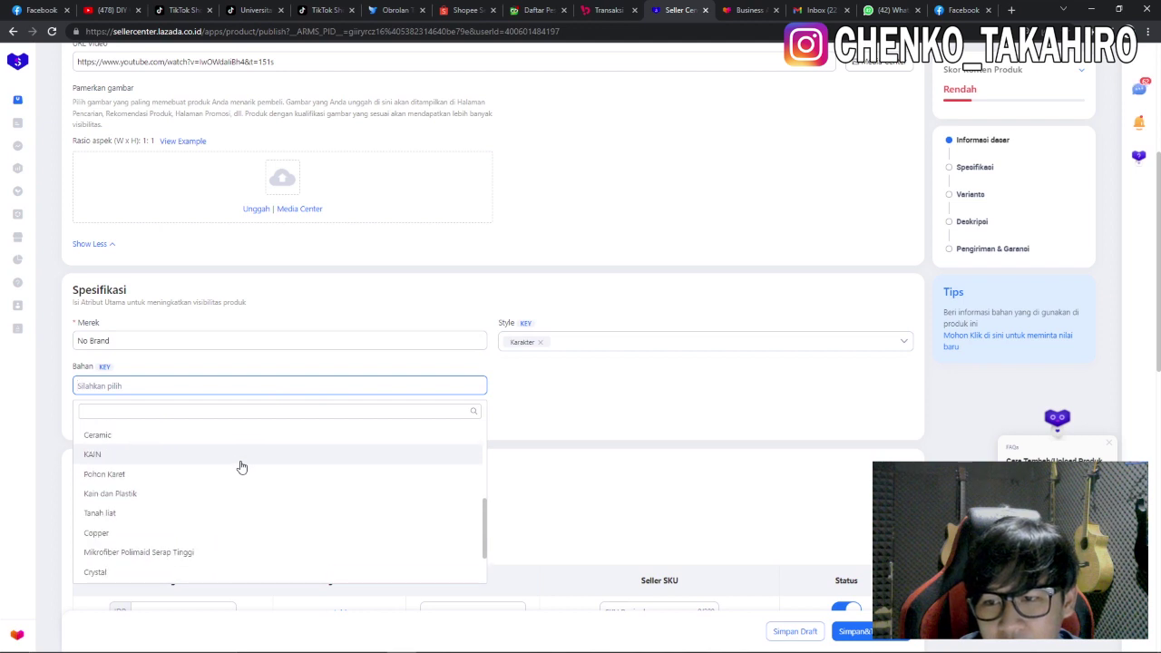
pyautogui.scroll(-4, 233, 477)
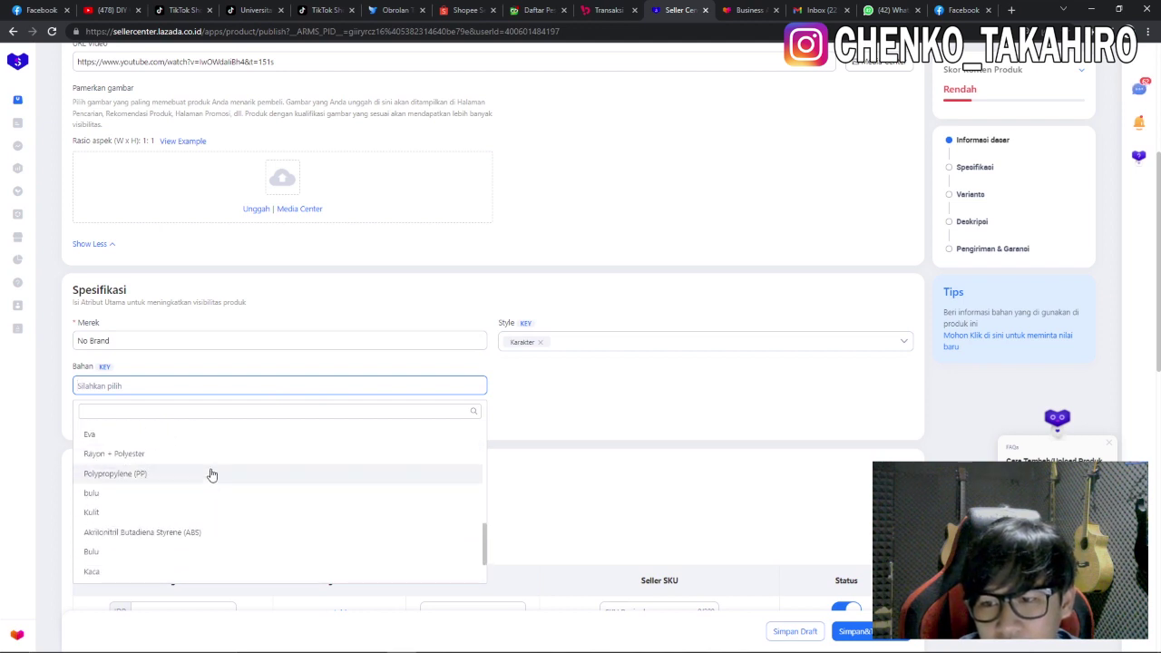
pyautogui.scroll(-5, 211, 475)
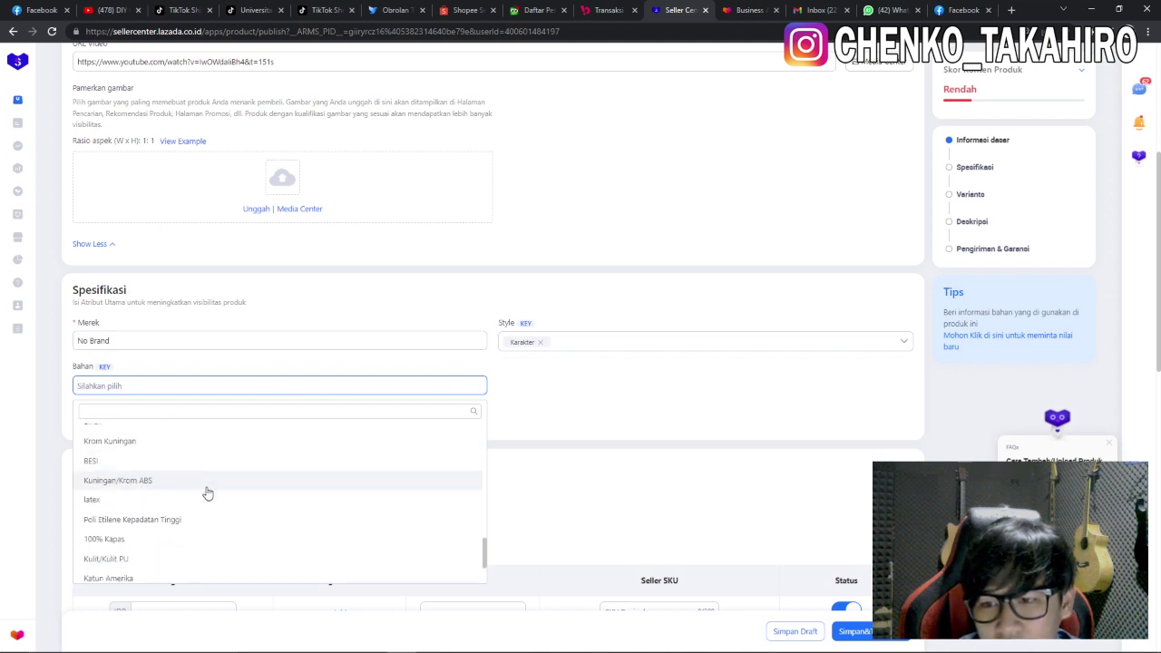
pyautogui.scroll(-5, 207, 492)
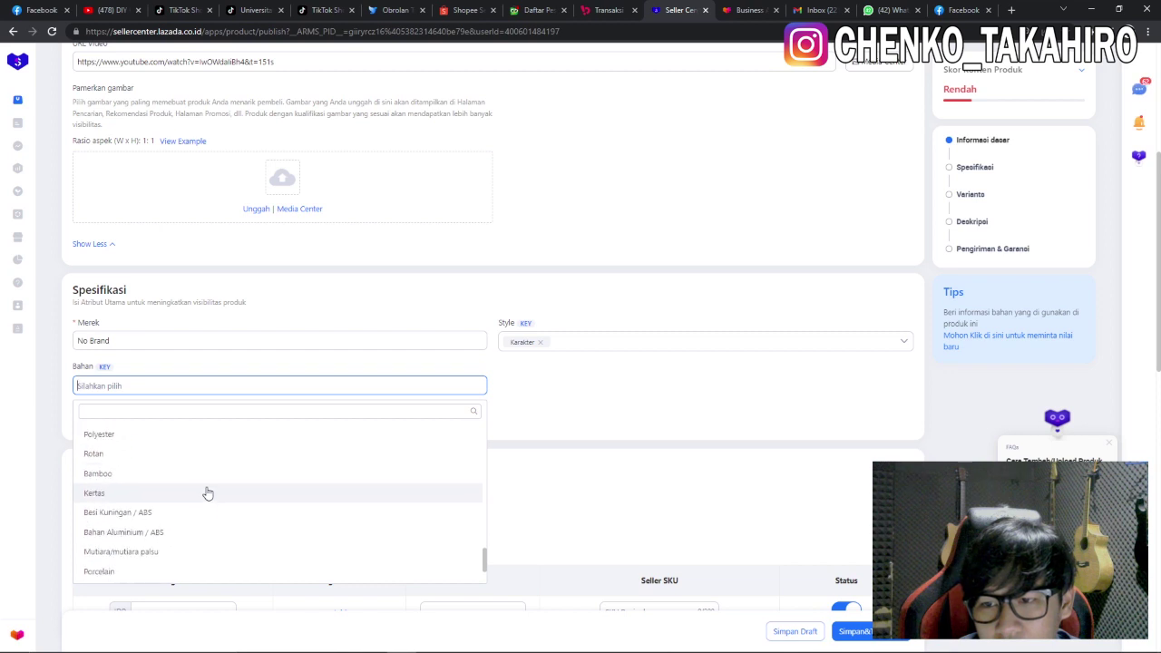
pyautogui.scroll(-5, 207, 493)
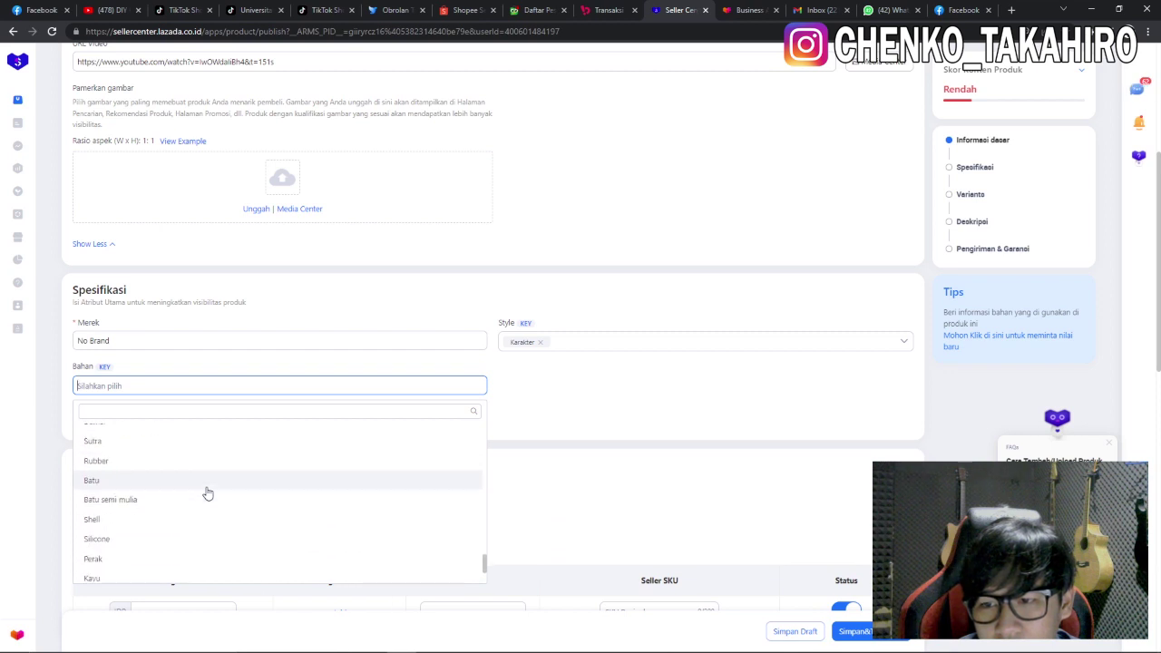
pyautogui.scroll(-2, 207, 492)
pyautogui.click(143, 513)
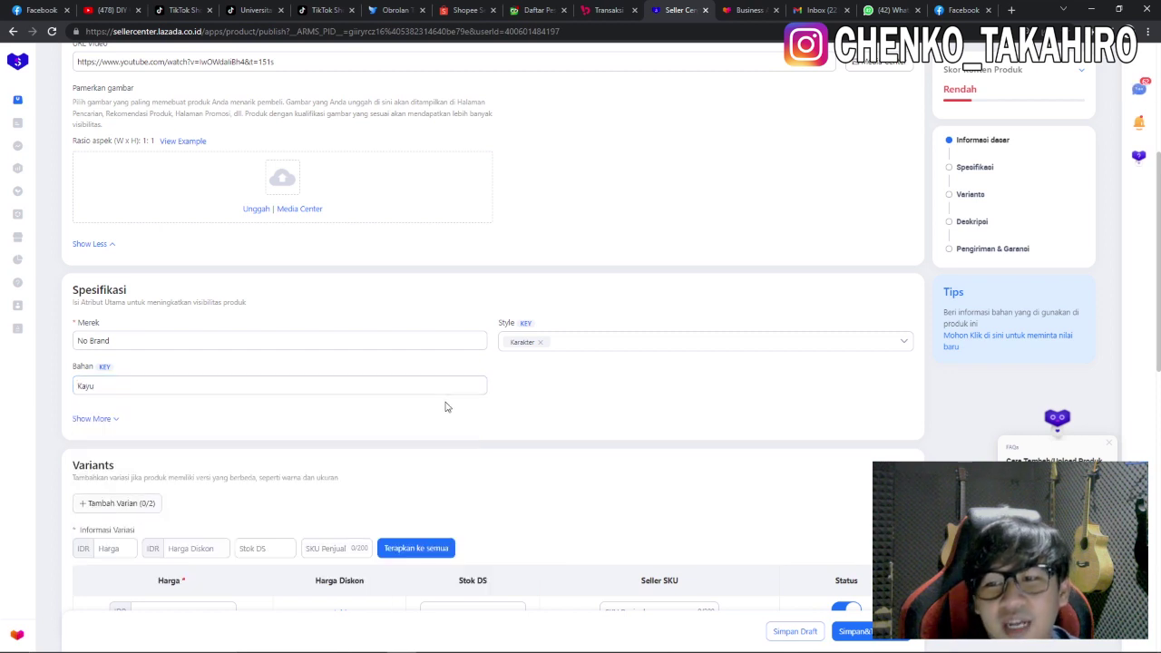
# Step: Add a first variant to the listing and name it Model
pyautogui.scroll(-1, 444, 407)
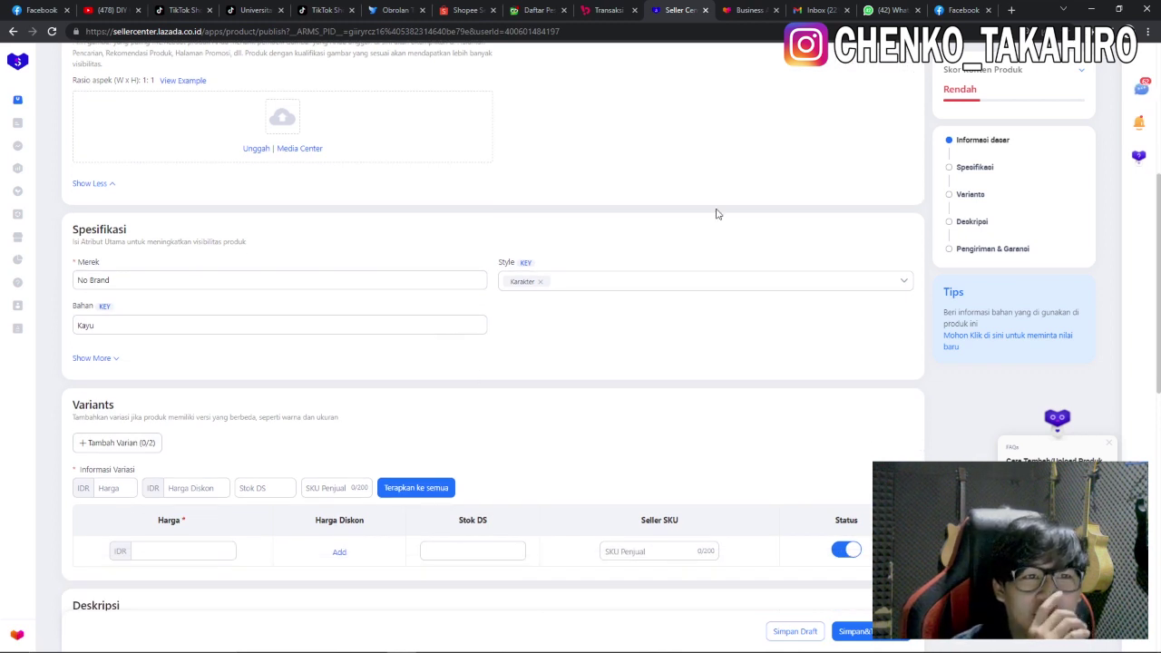
pyautogui.scroll(-2, 524, 270)
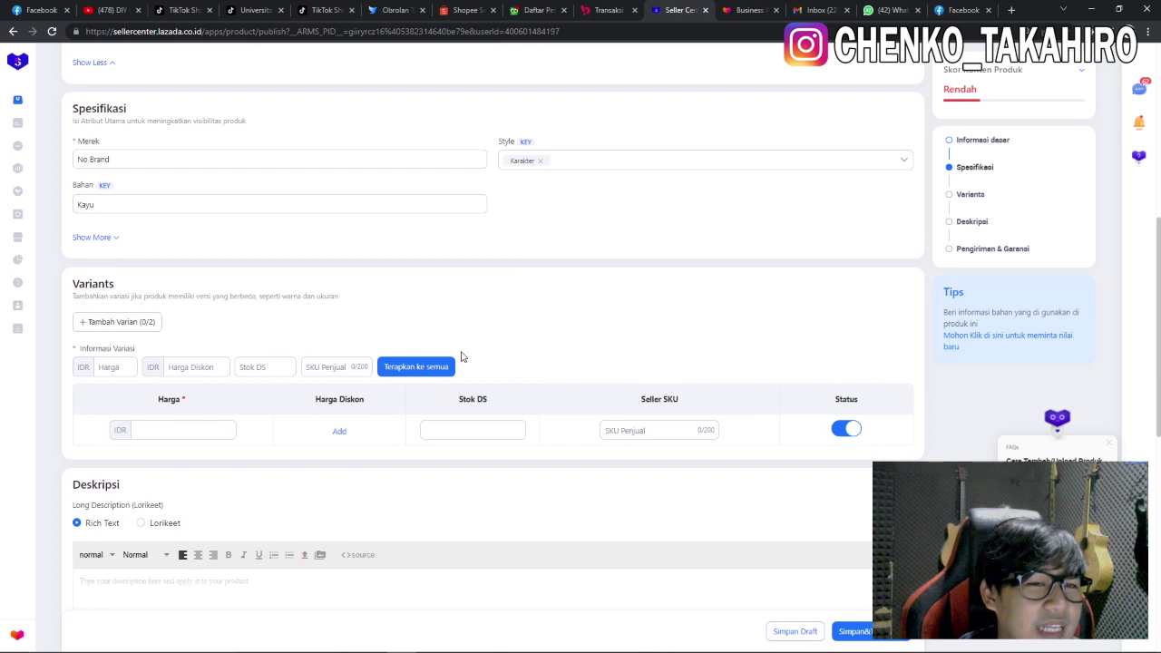
pyautogui.click(117, 326)
pyautogui.click(168, 363)
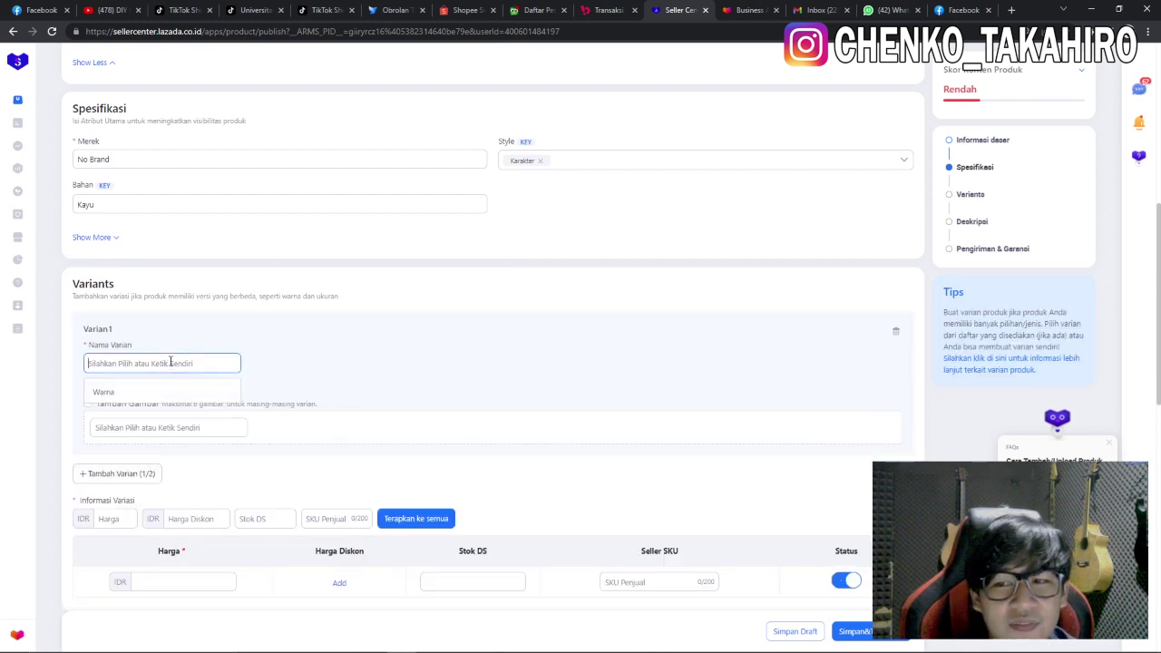
pyautogui.write('Model')
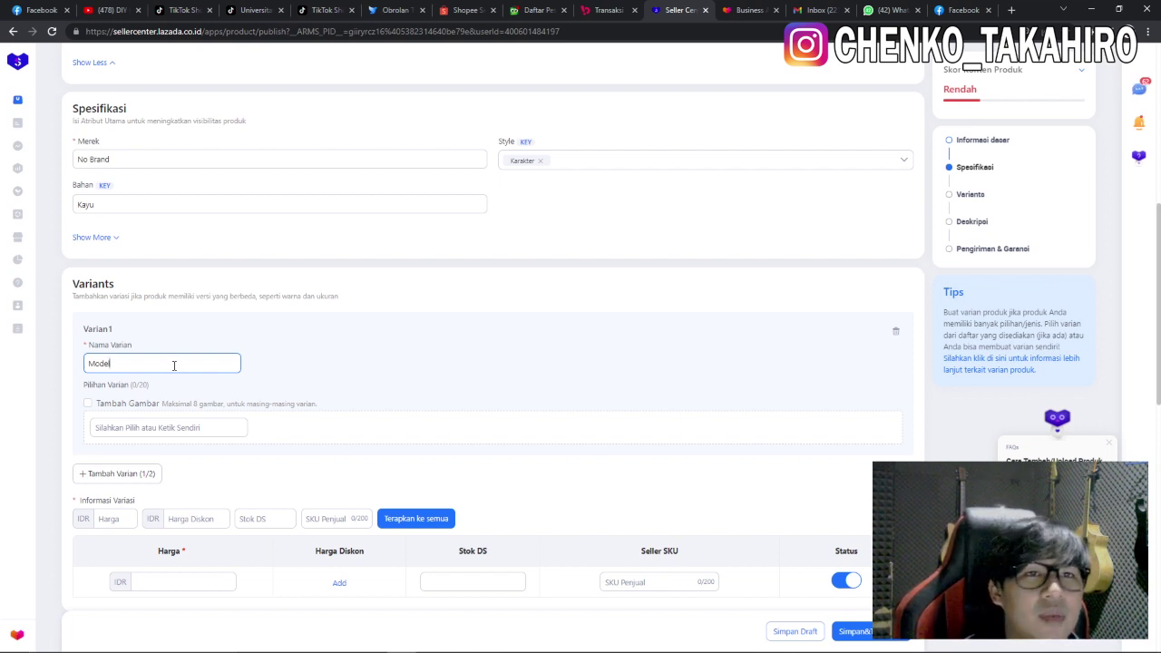
# Step: Enter model 1 as the first option of the Model variant
pyautogui.scroll(-2, 174, 364)
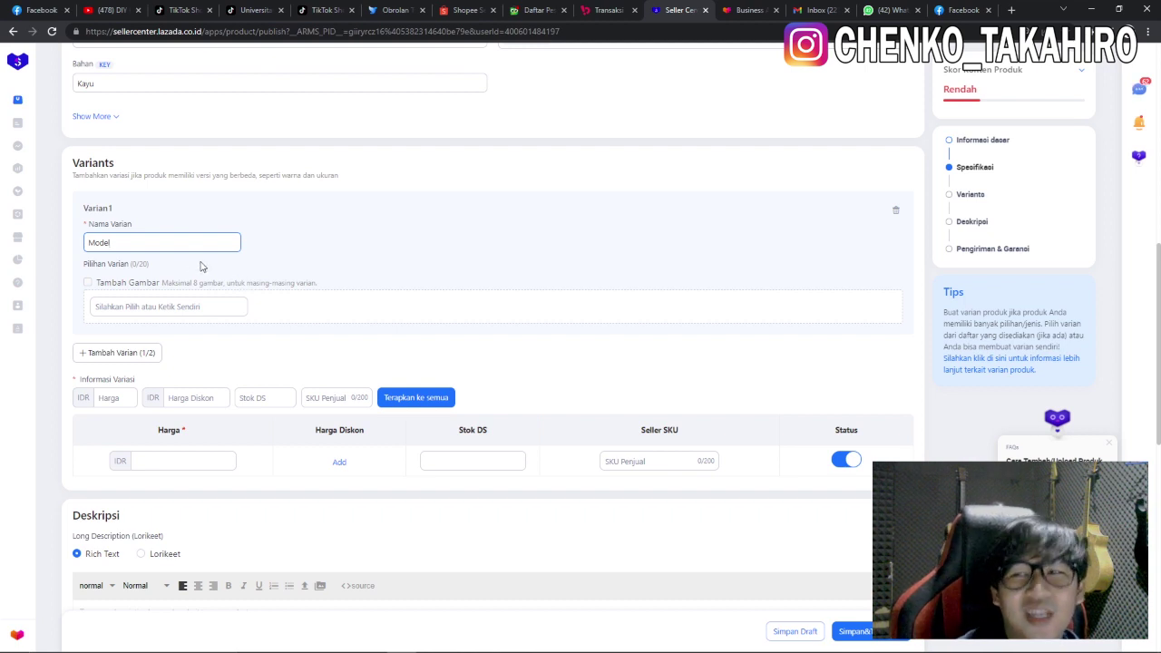
pyautogui.click(176, 307)
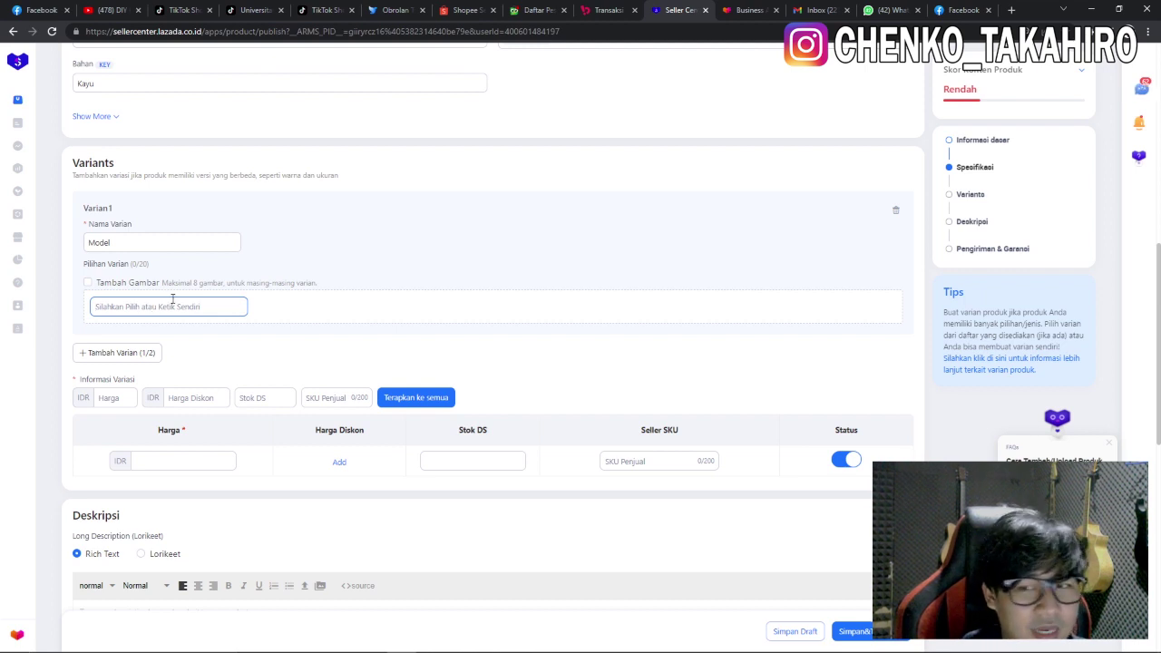
pyautogui.write('model')
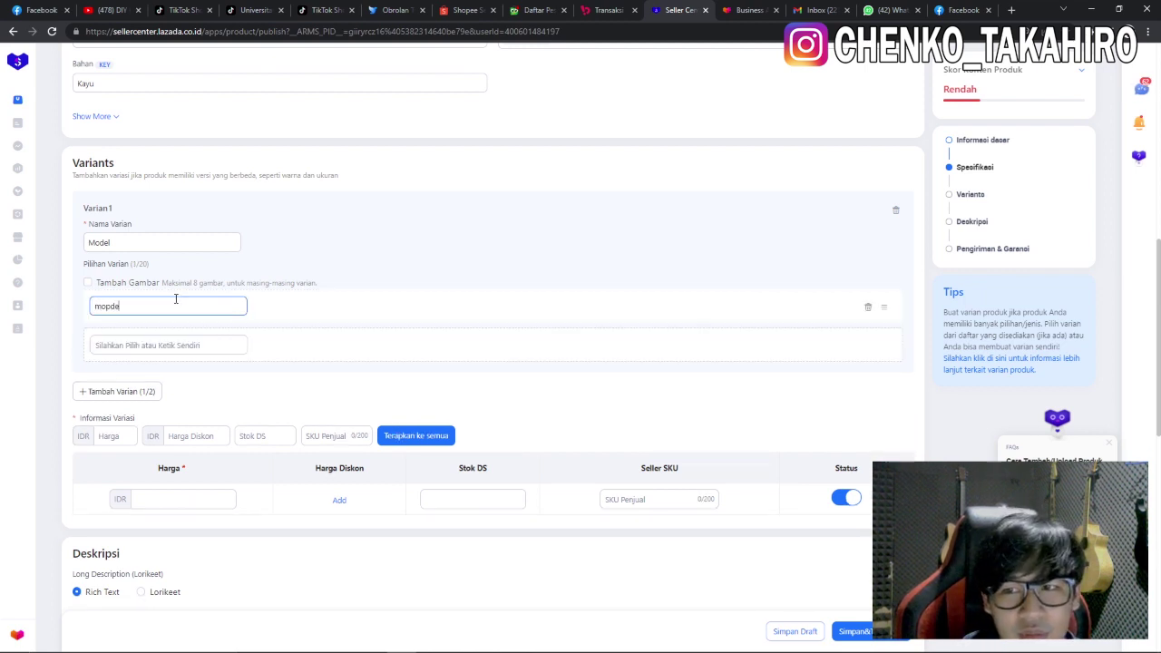
pyautogui.press('BackSpace')
pyautogui.press('BackSpace')
pyautogui.press('BackSpace')
pyautogui.write('del 1')
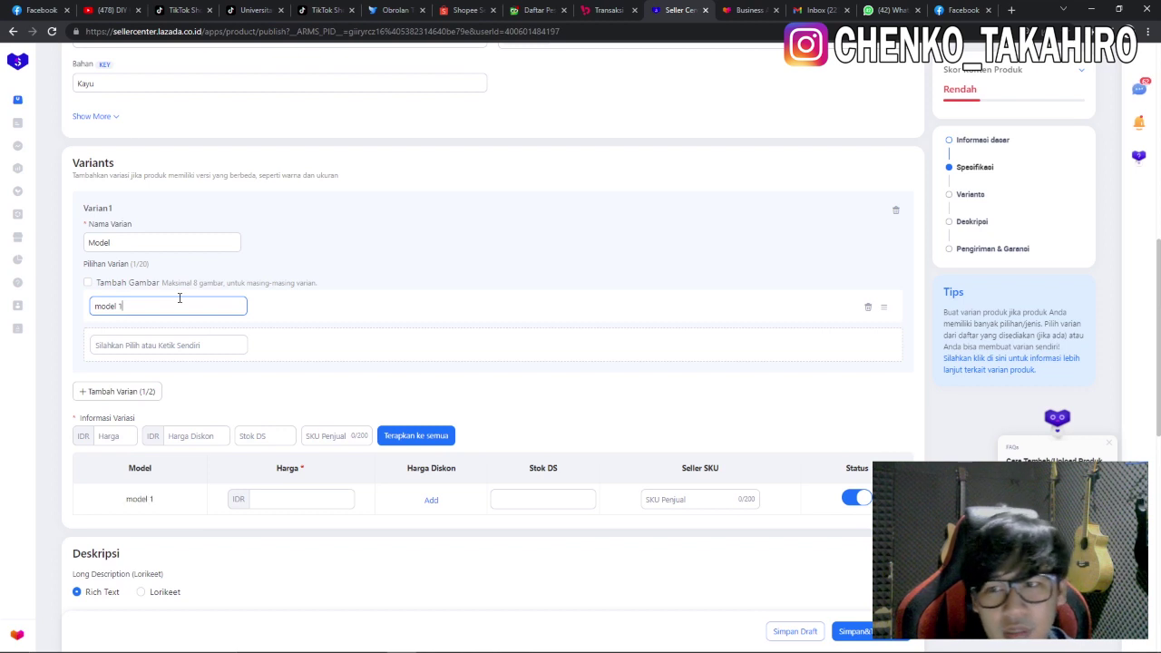
# Step: Add four more options to the Model variant: model 2, model 3, model 4 and model 5
pyautogui.click(200, 345)
pyautogui.write('model 2')
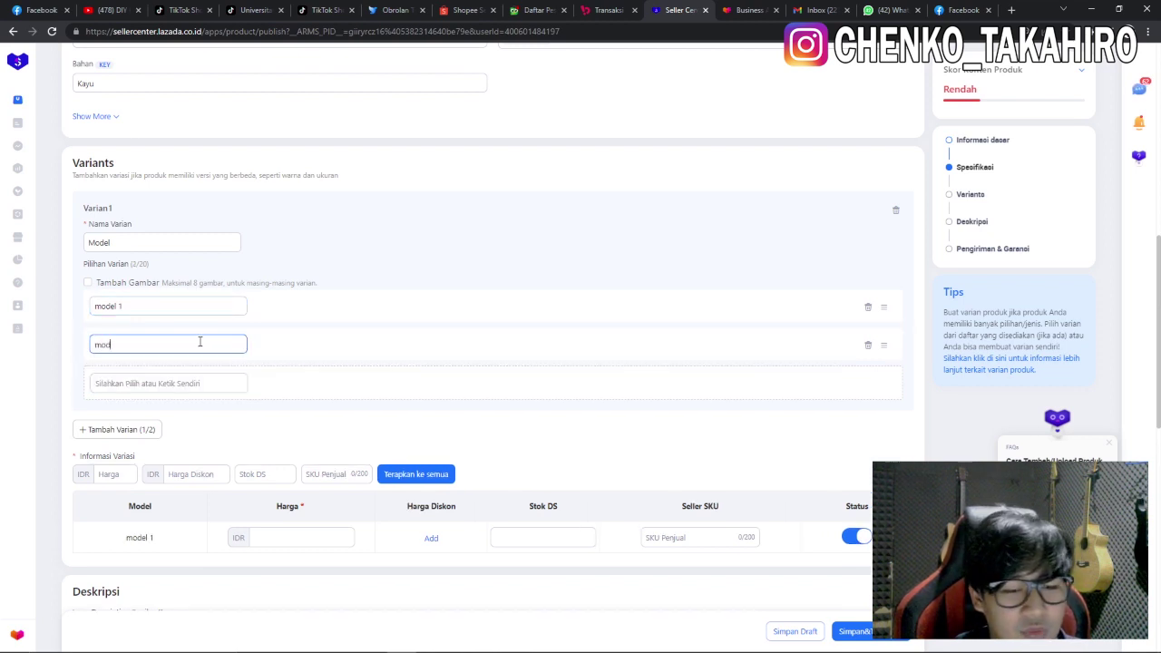
pyautogui.click(212, 383)
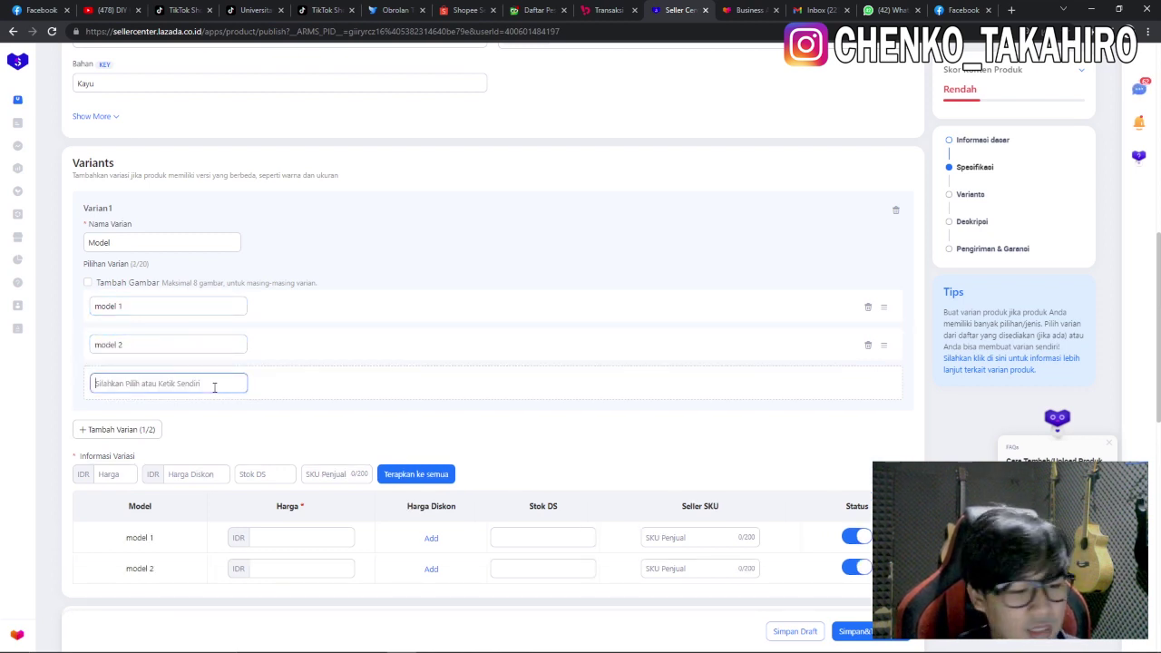
pyautogui.write('model 3')
pyautogui.click(215, 421)
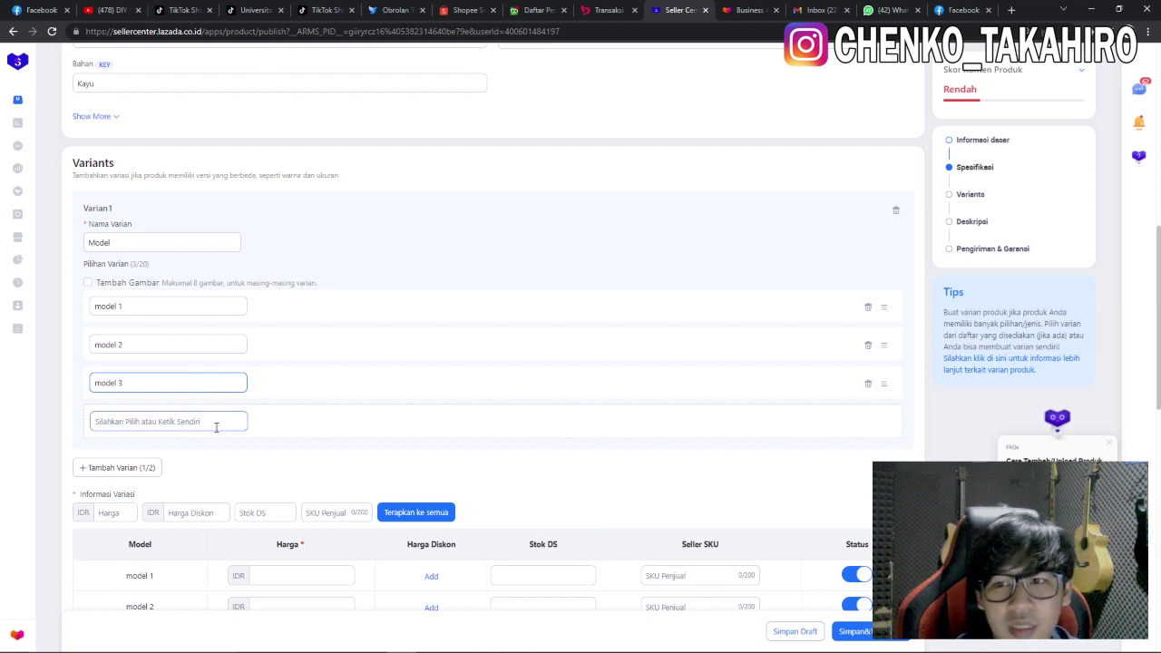
pyautogui.write('model 4')
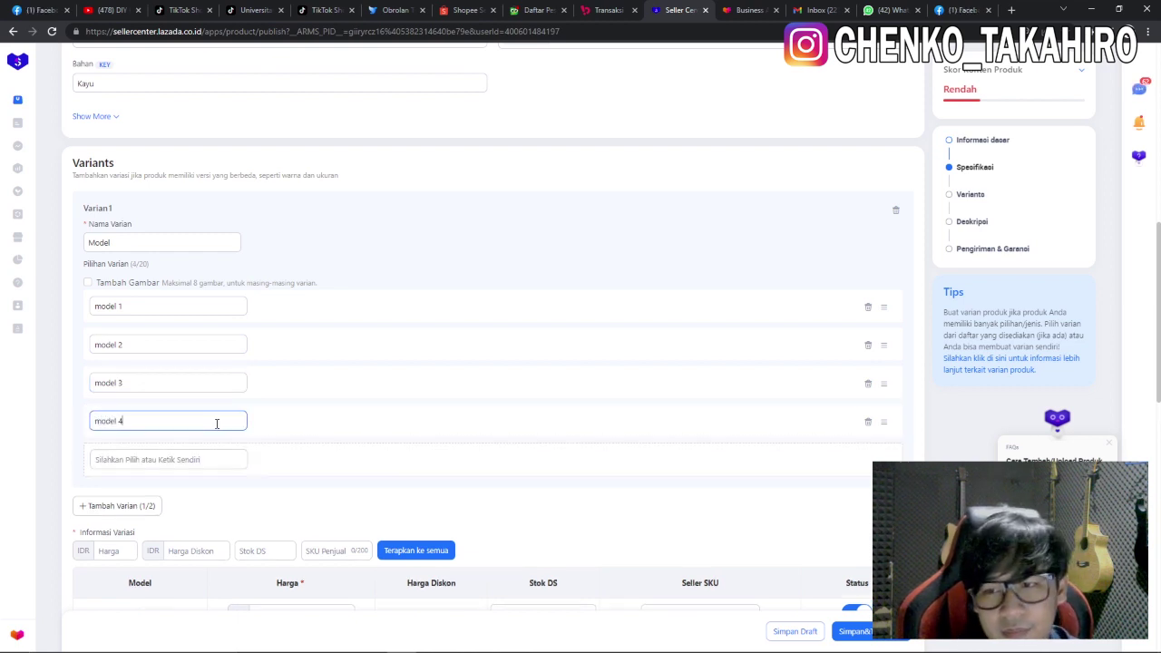
pyautogui.click(224, 453)
pyautogui.write('model 5')
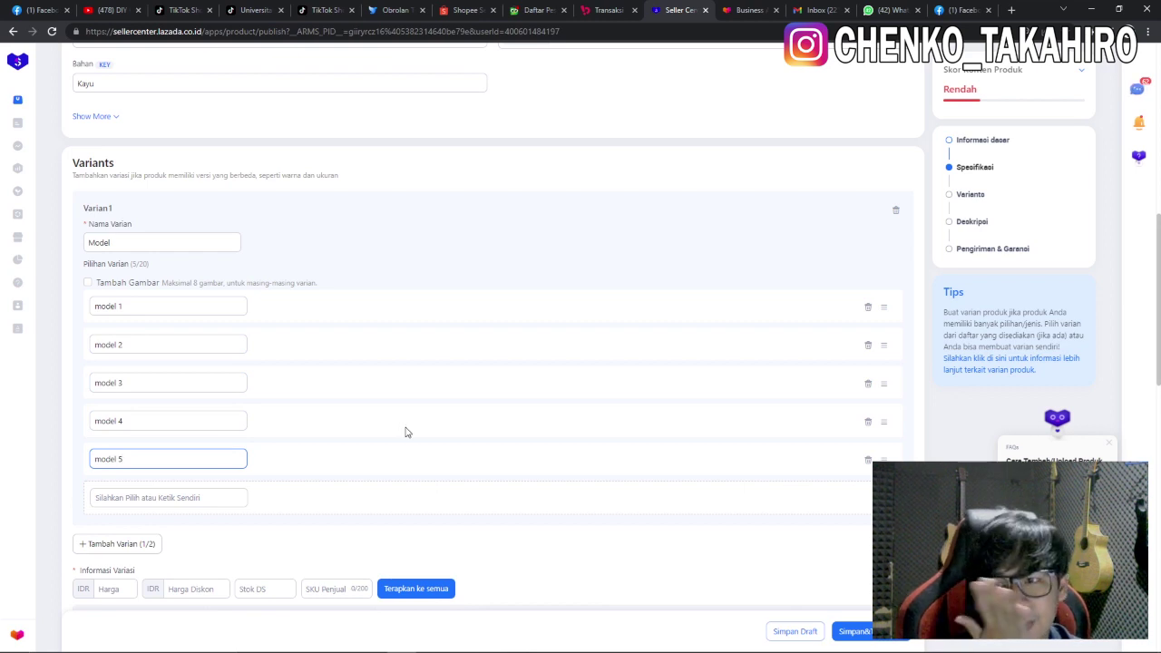
# Step: Enter a bulk Harga of 50000 and a Harga Diskon of 35000 in the variation information
pyautogui.scroll(-2, 407, 432)
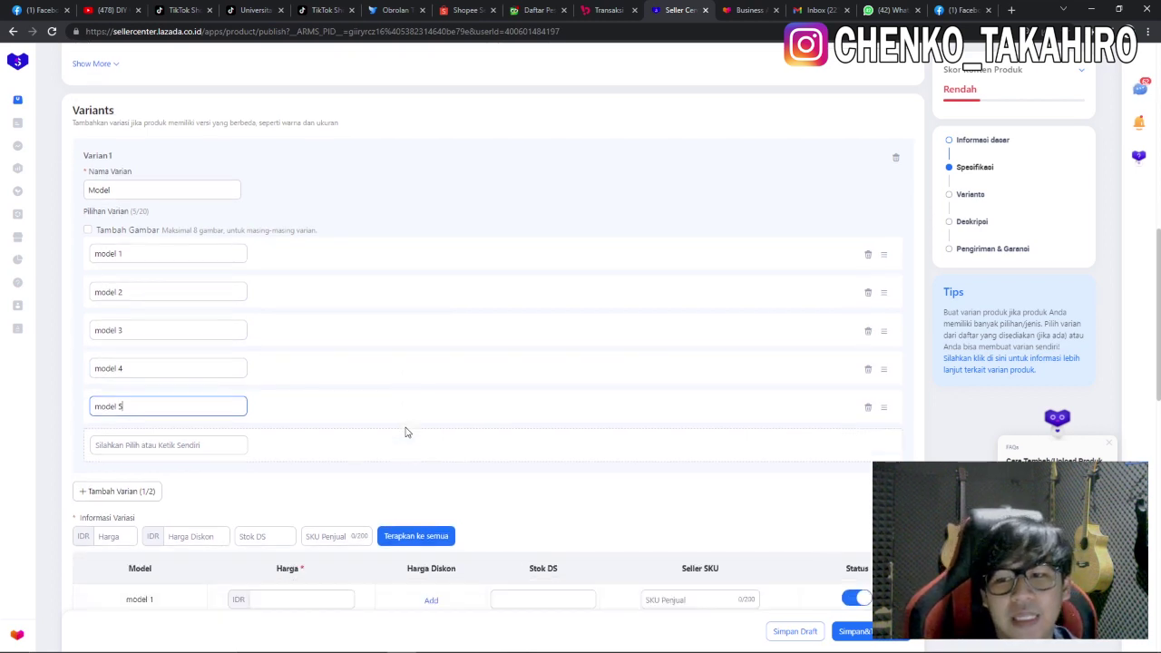
pyautogui.scroll(-1, 406, 421)
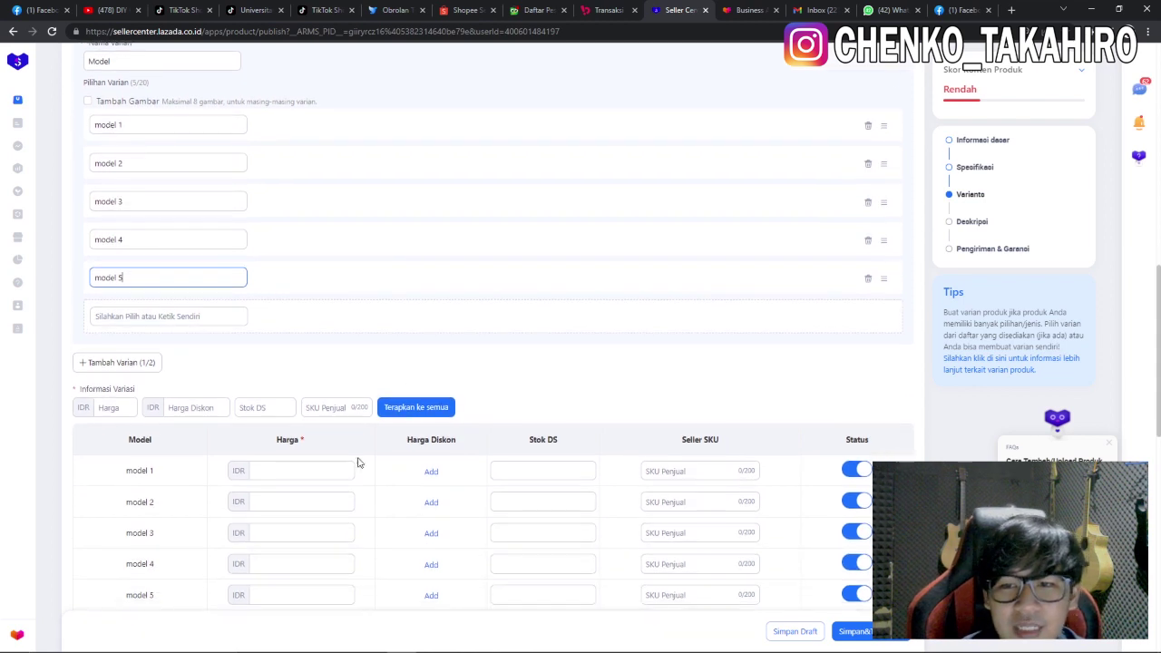
pyautogui.scroll(-1, 248, 446)
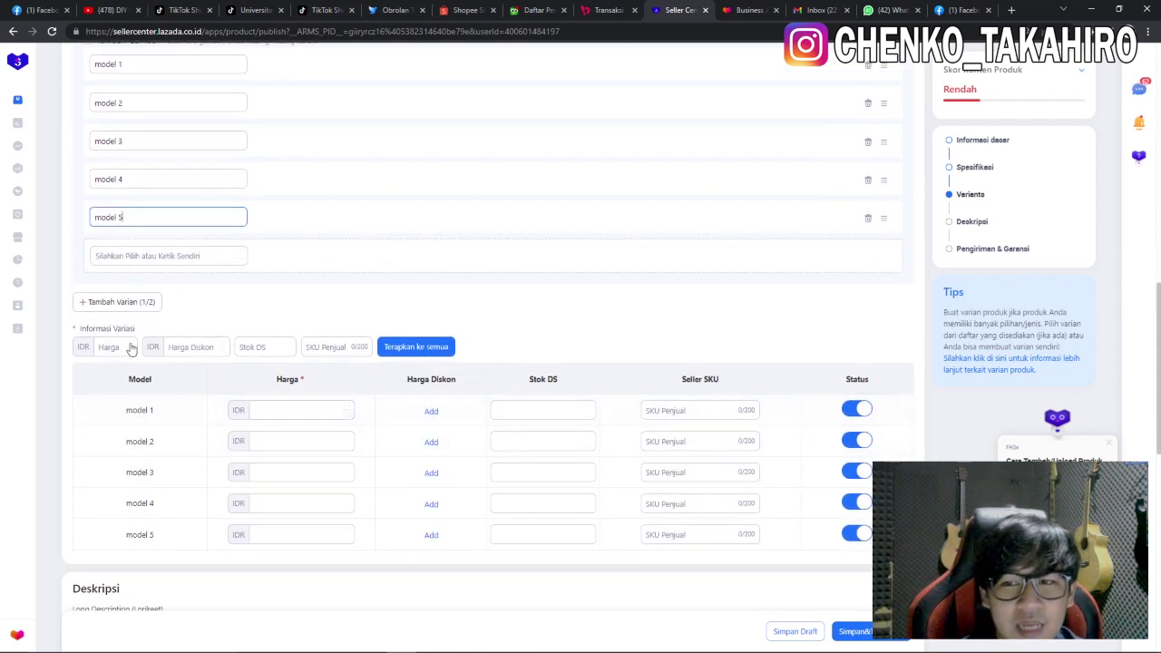
pyautogui.click(96, 347)
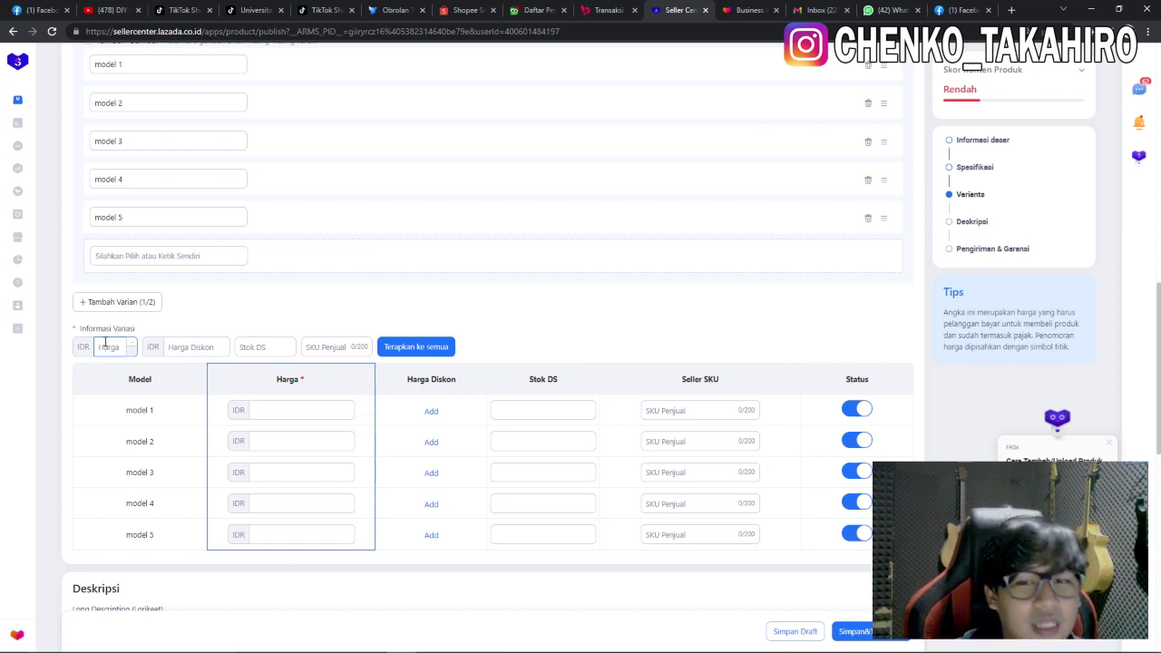
pyautogui.write('50')
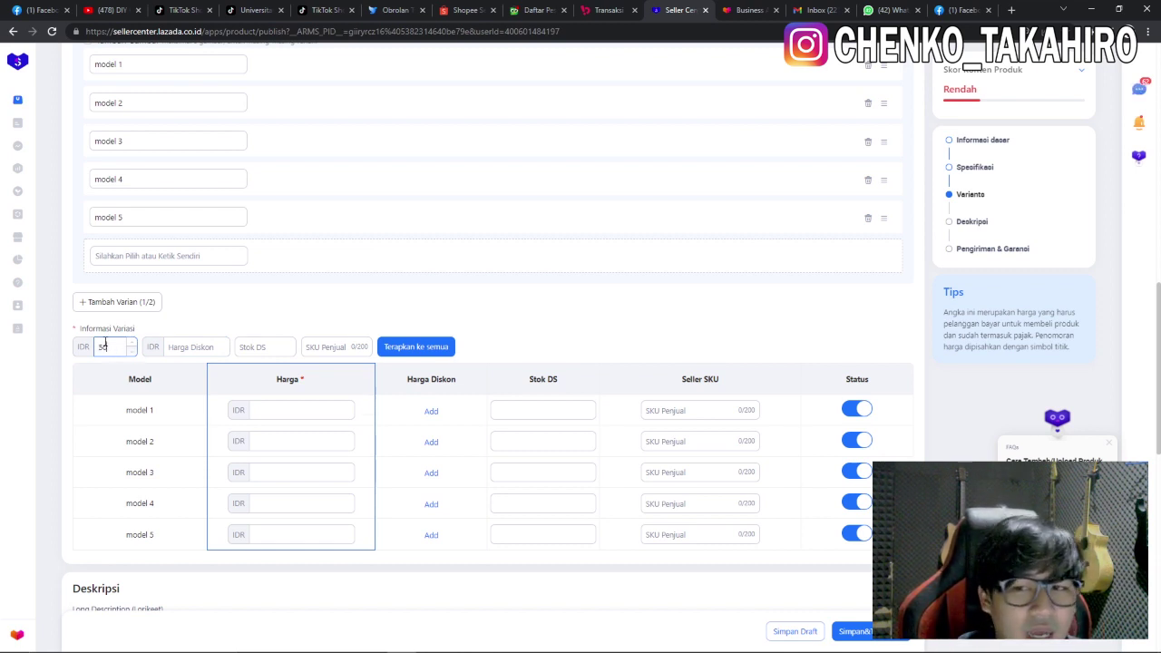
pyautogui.write('000')
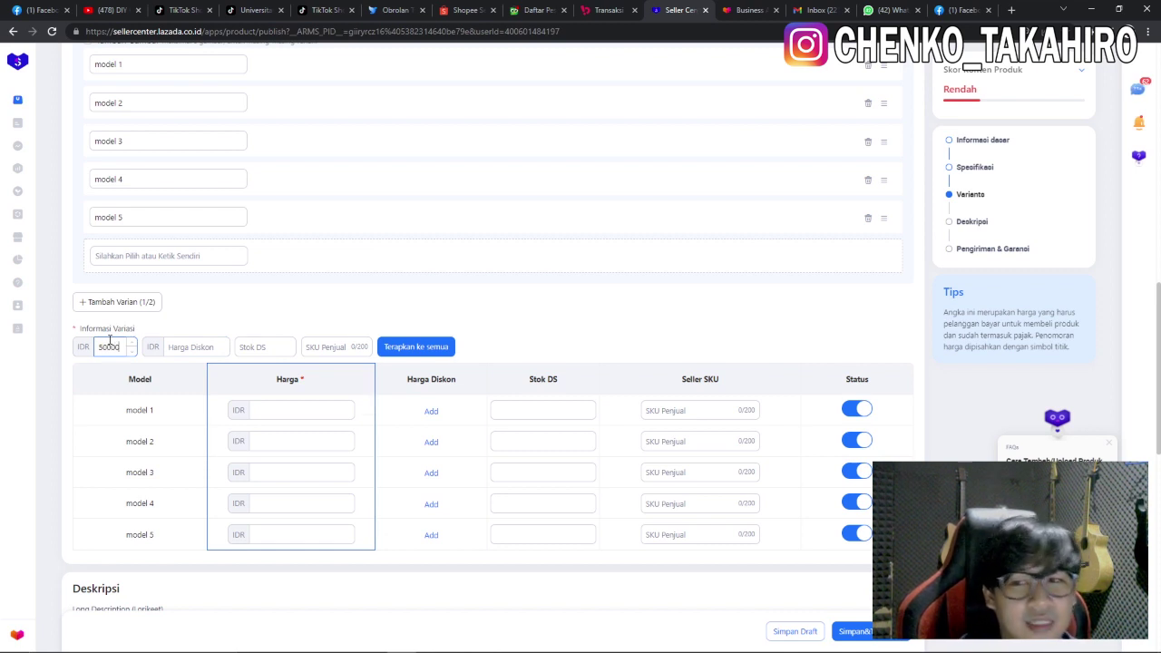
pyautogui.click(207, 346)
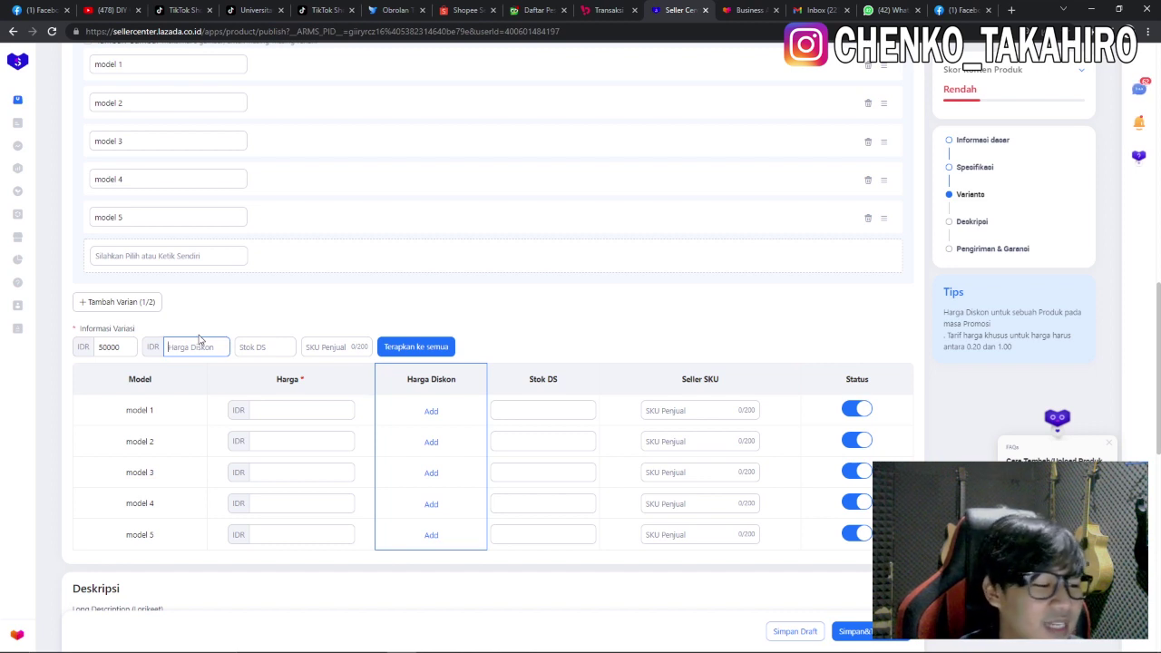
pyautogui.write('35000')
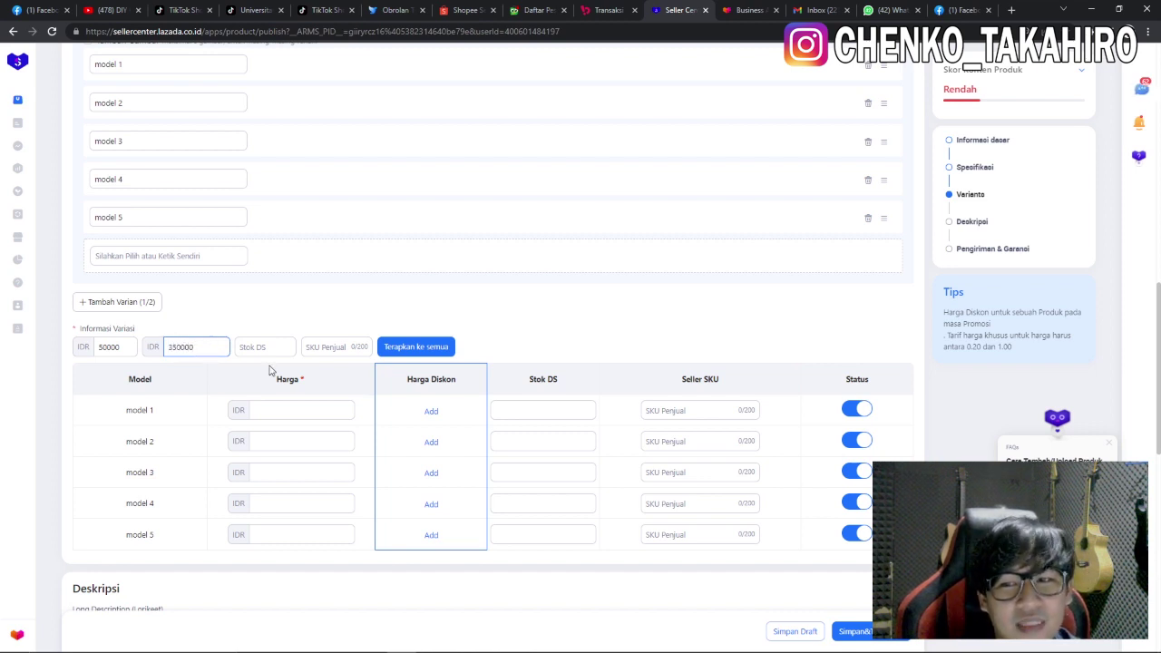
# Step: Enter a bulk Stok DS of 100 and apply the bulk values to all models
pyautogui.click(261, 348)
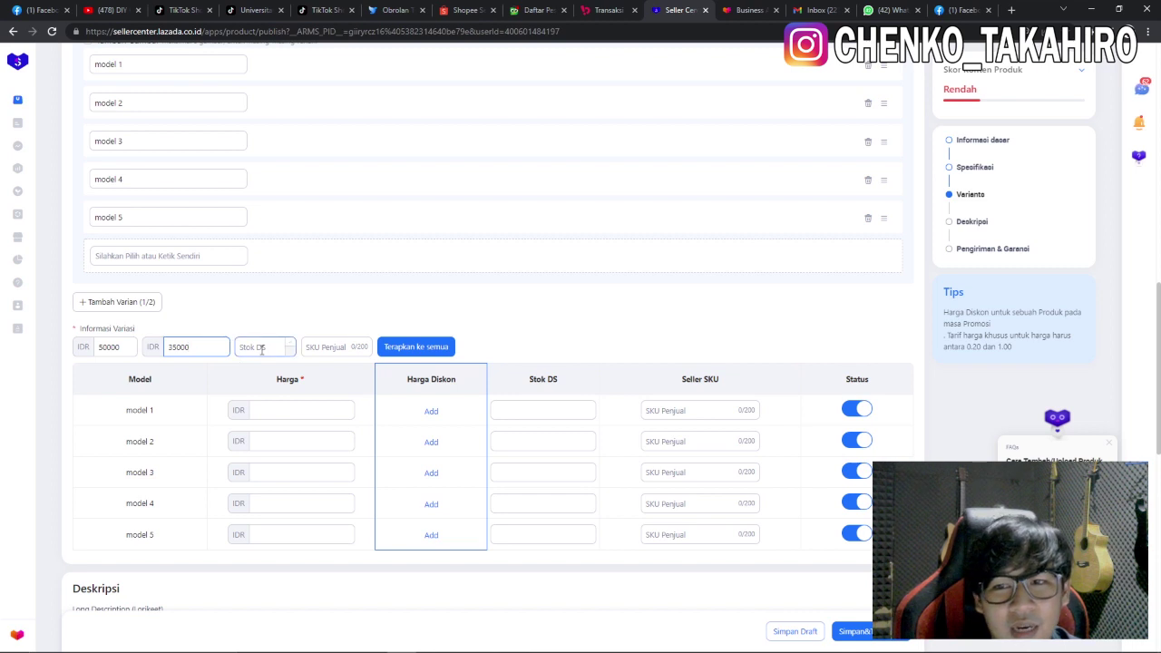
pyautogui.write('1')
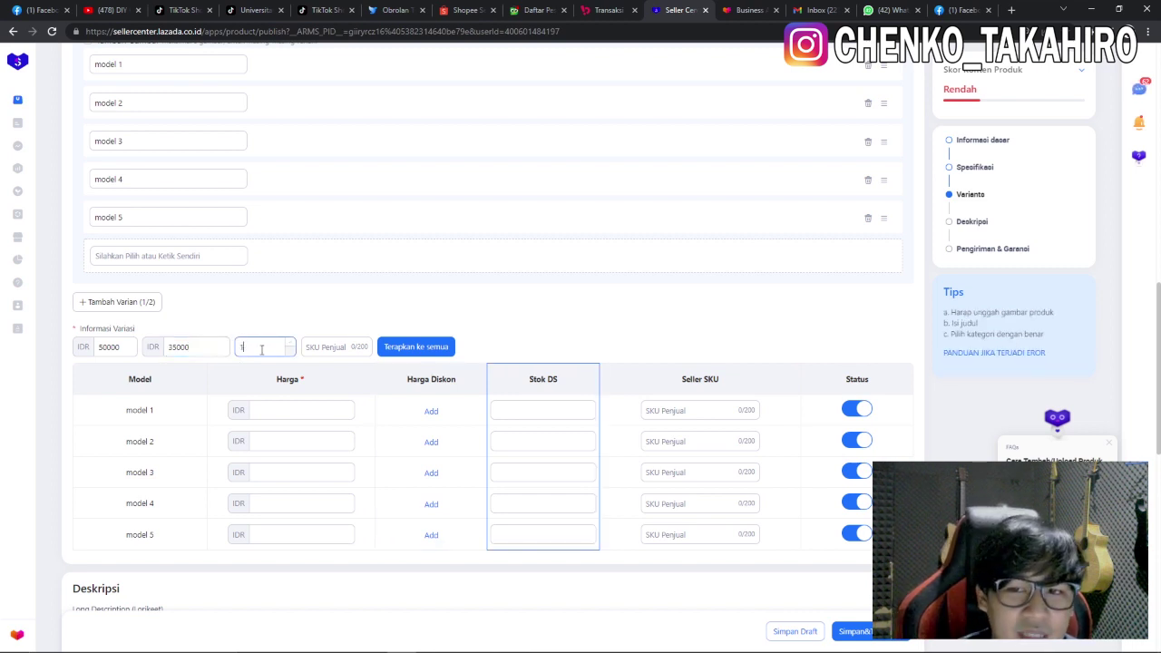
pyautogui.write('00')
pyautogui.click(392, 349)
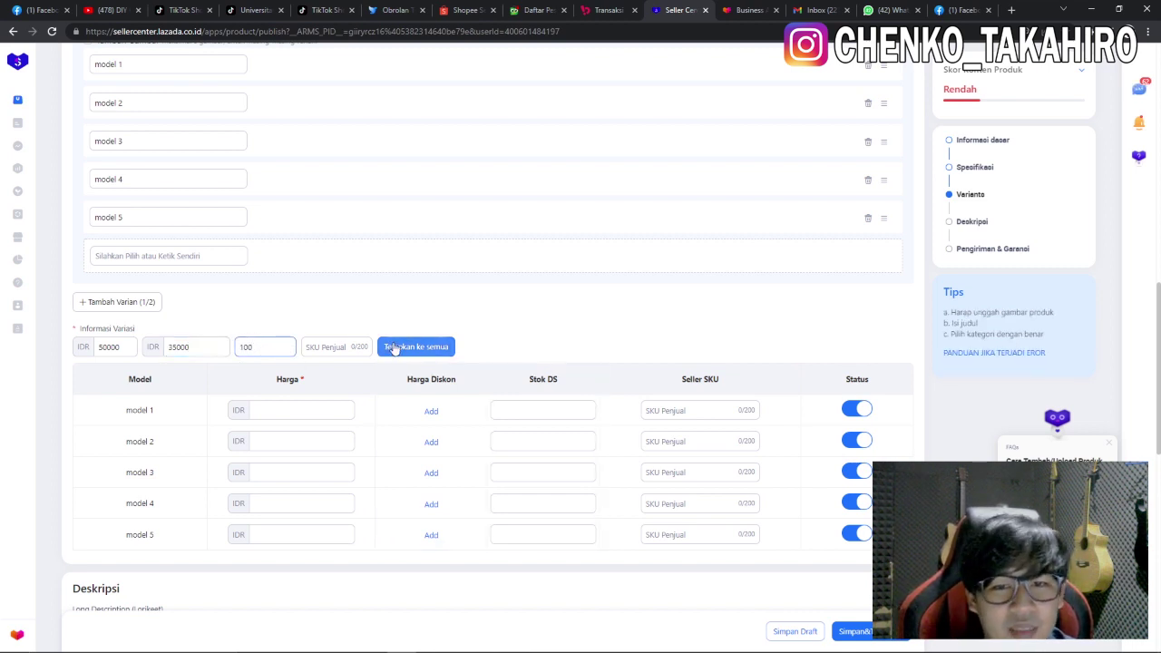
# Step: Set the Seller SKU of model 1 to Model_1 and of model 2 to Model_2
pyautogui.click(664, 411)
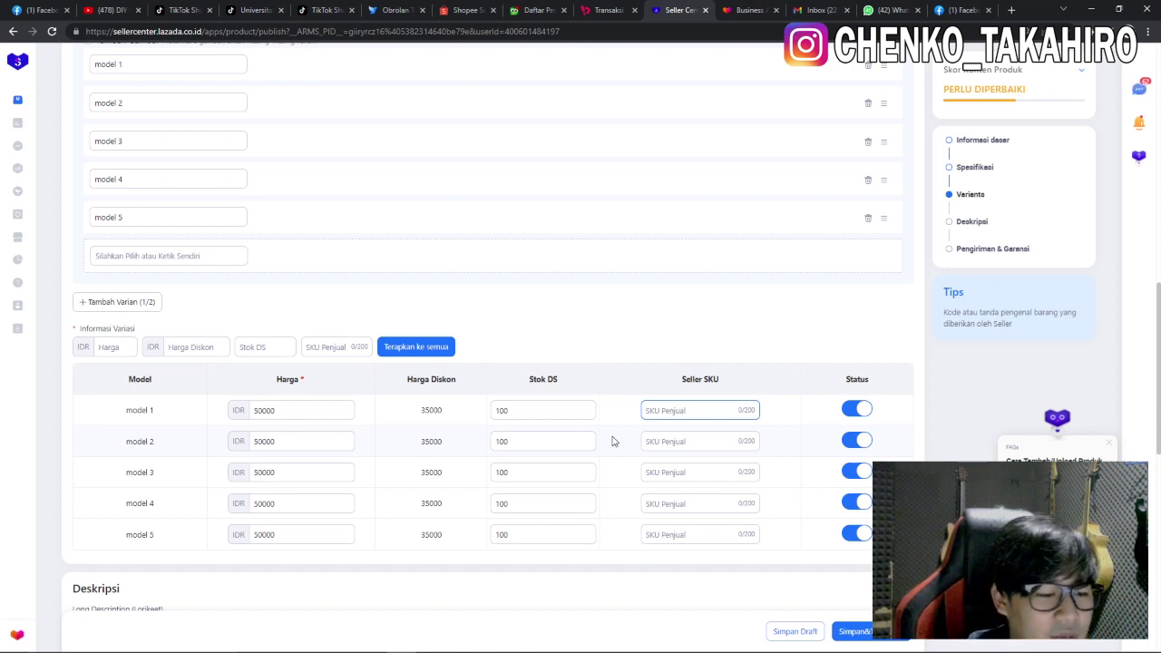
pyautogui.write('Model_1')
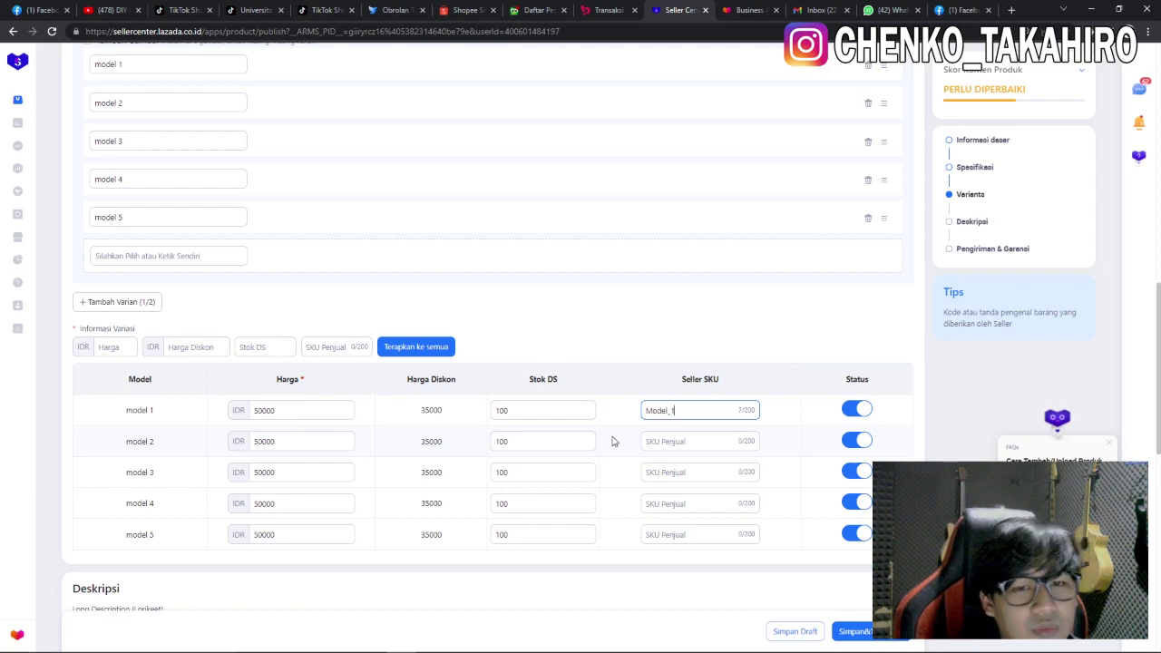
pyautogui.scroll(1, 710, 477)
pyautogui.click(717, 494)
pyautogui.scroll(-2, 717, 487)
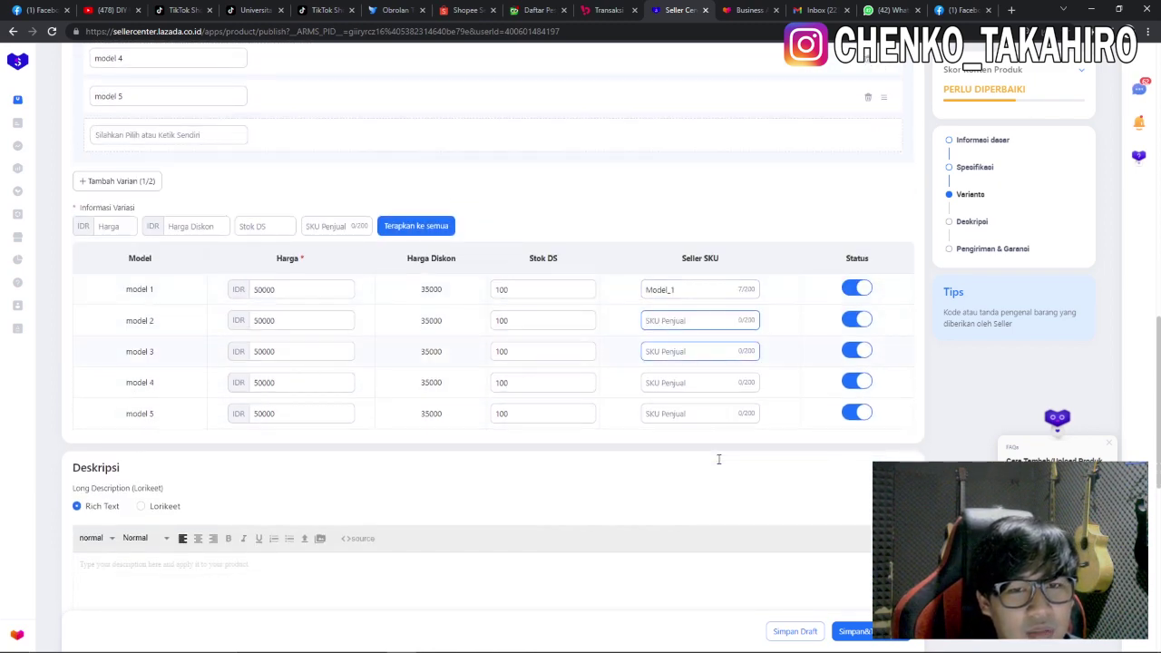
pyautogui.write('Model_1')
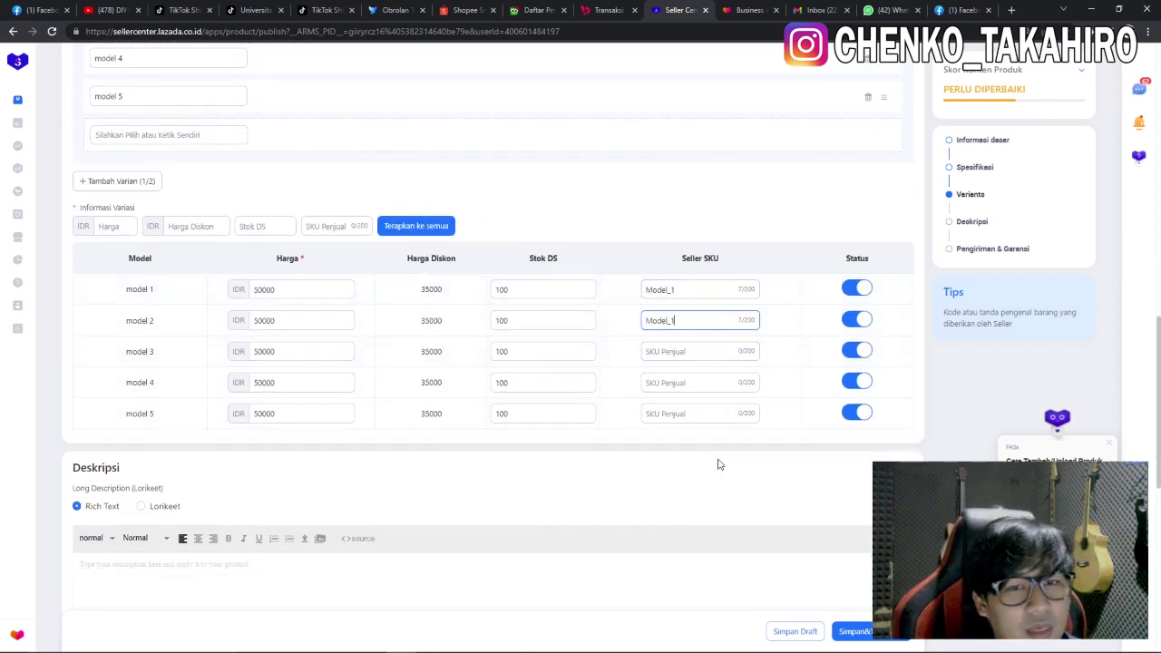
pyautogui.write('2')
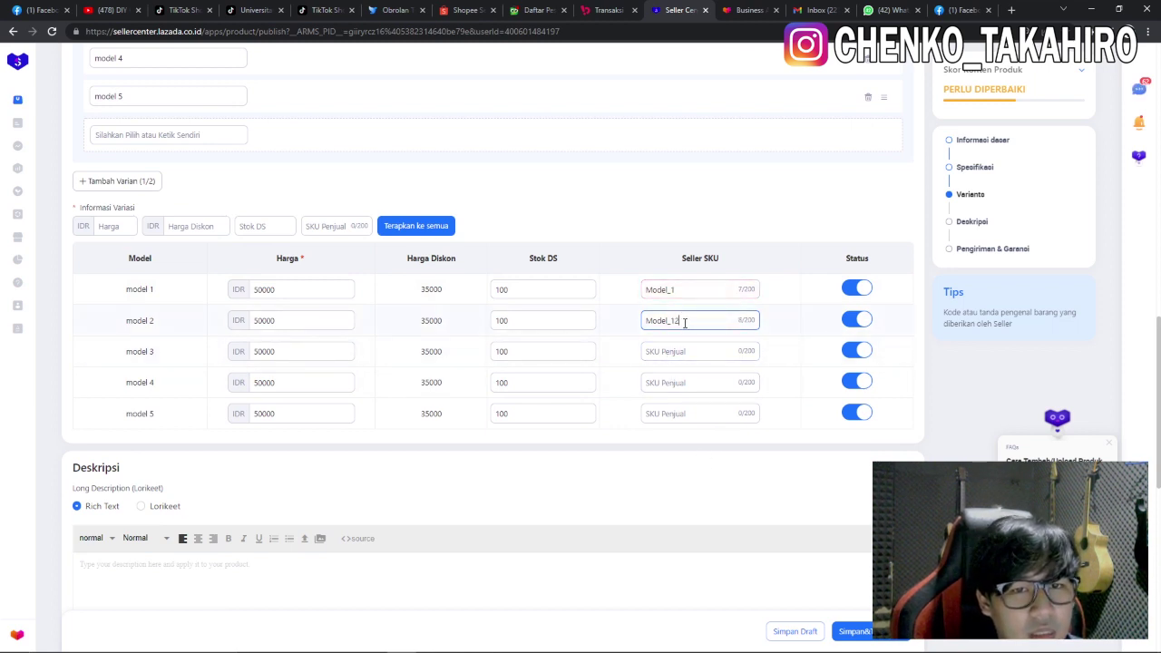
pyautogui.hotkey('ctrl', 'a')
pyautogui.click(683, 322)
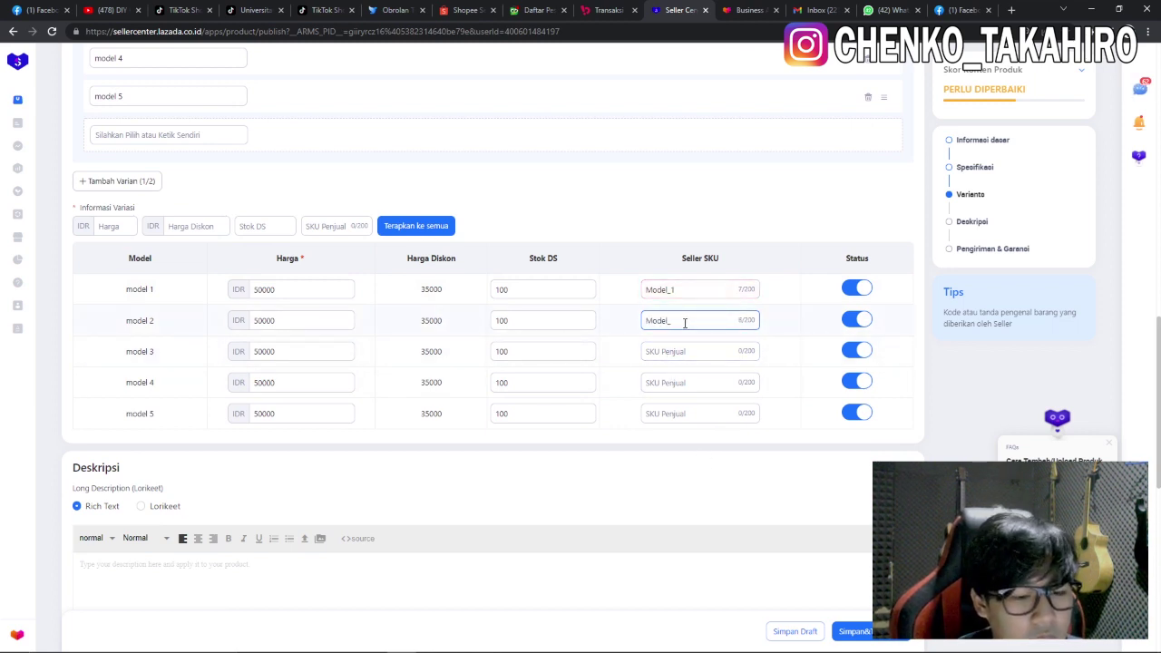
# Step: Fill in the Seller SKUs of models 3, 4 and 5 as Model_3, Model_4 and Model_5
pyautogui.click(680, 349)
pyautogui.write('M')
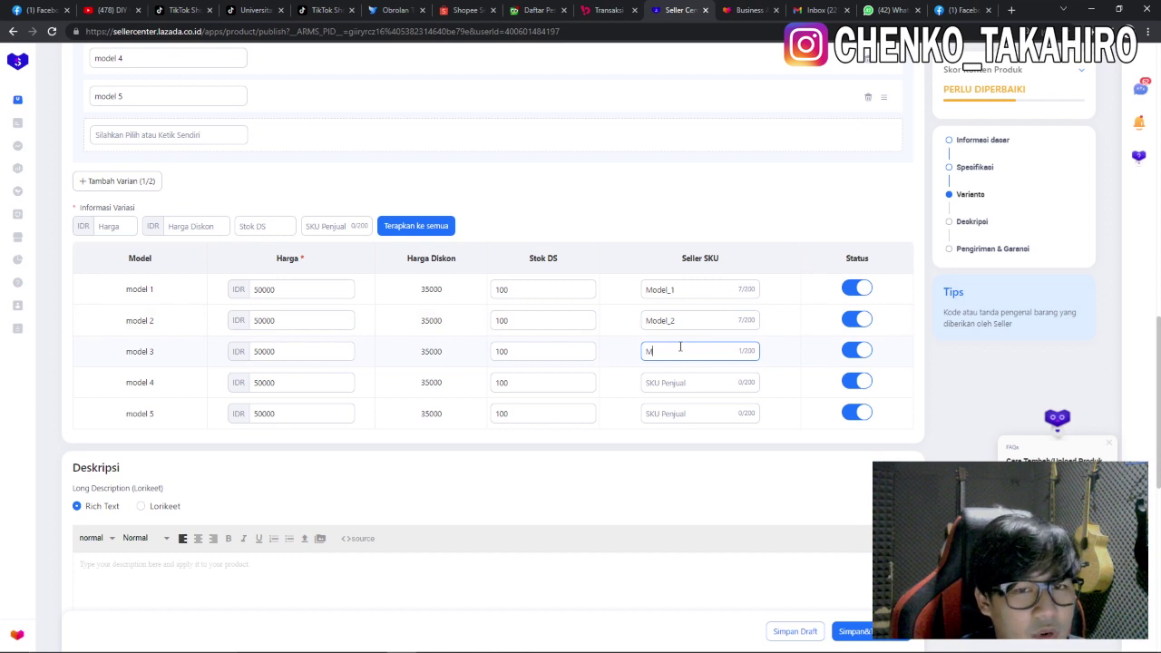
pyautogui.write('odel_3')
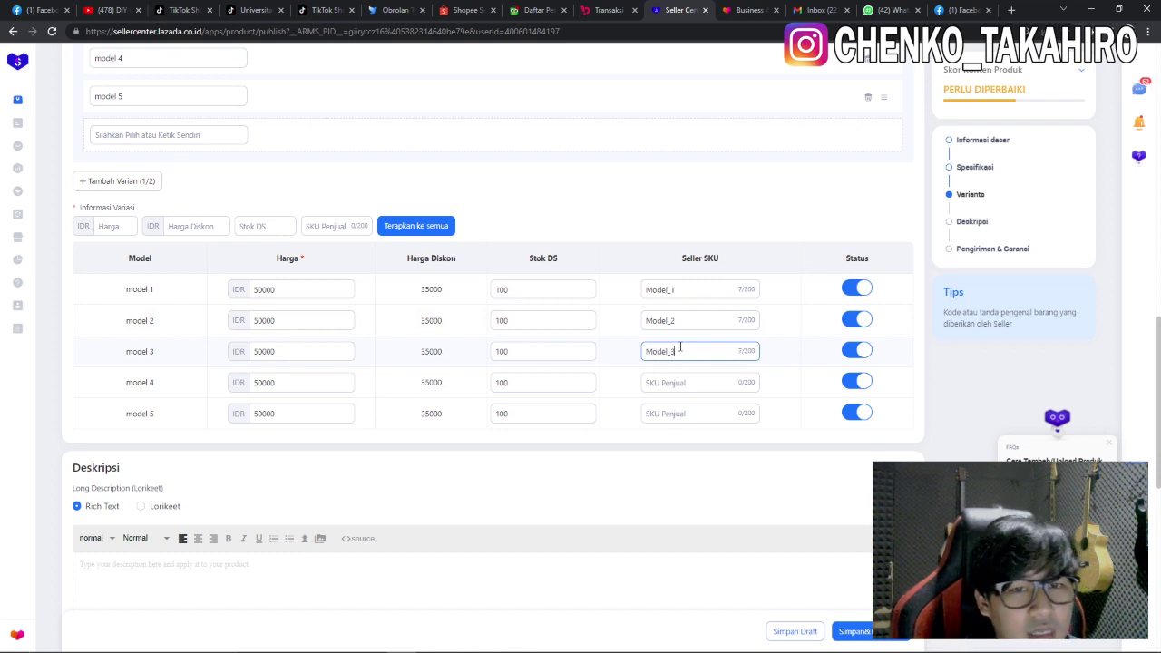
pyautogui.click(682, 382)
pyautogui.write('Model_4')
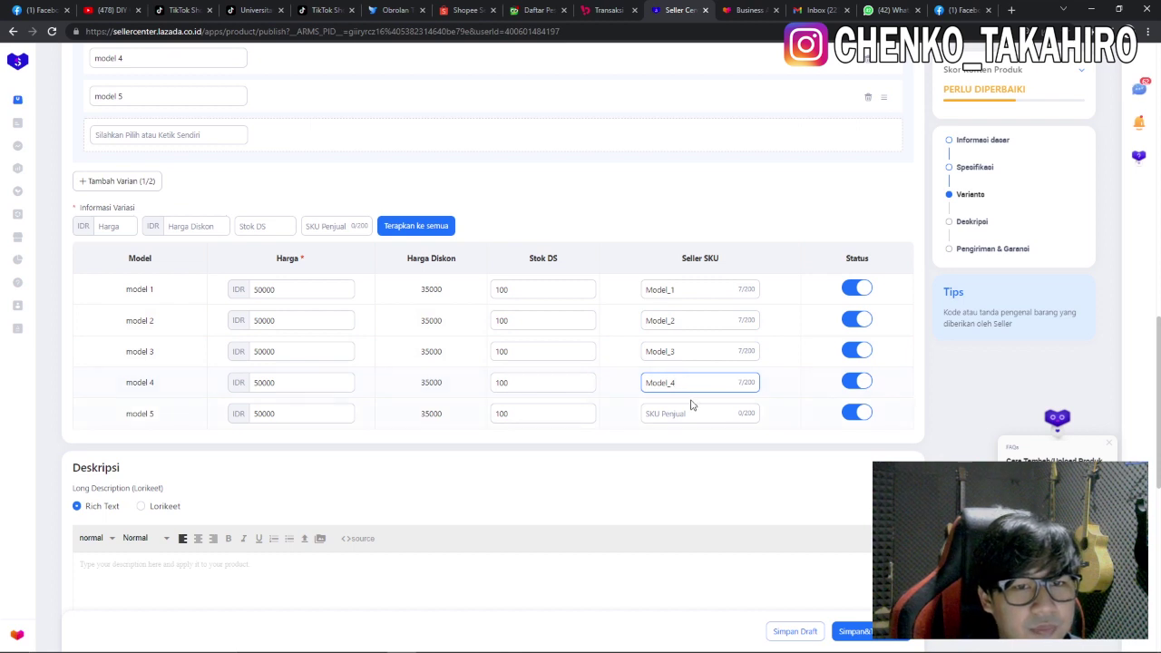
pyautogui.click(692, 411)
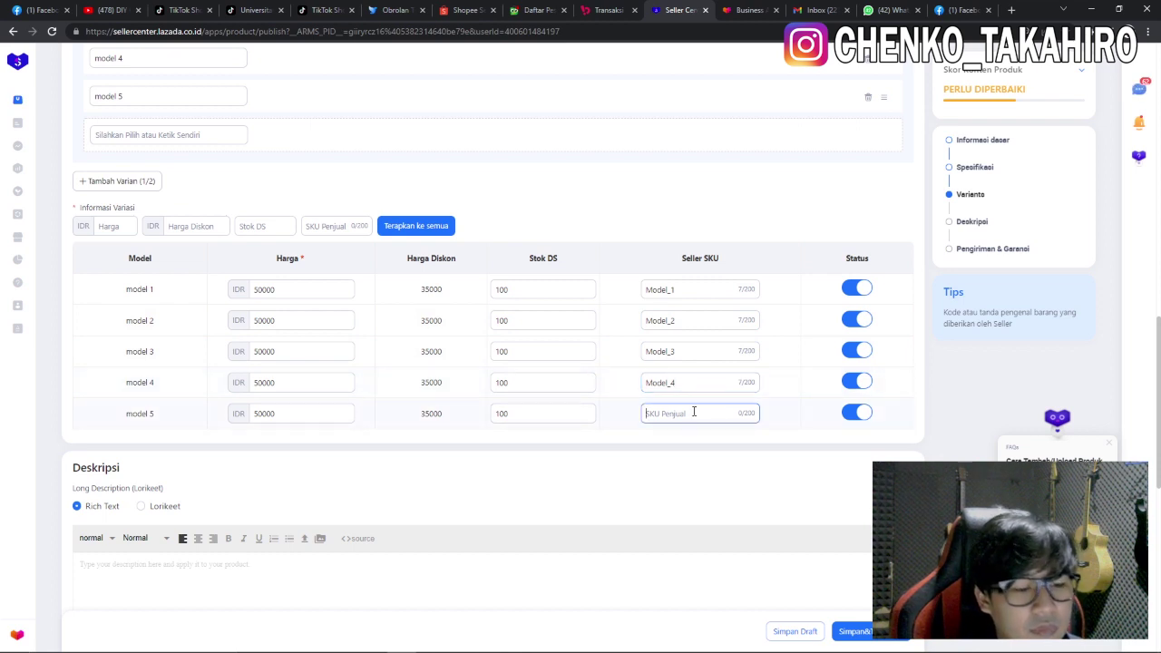
pyautogui.write('Model_5')
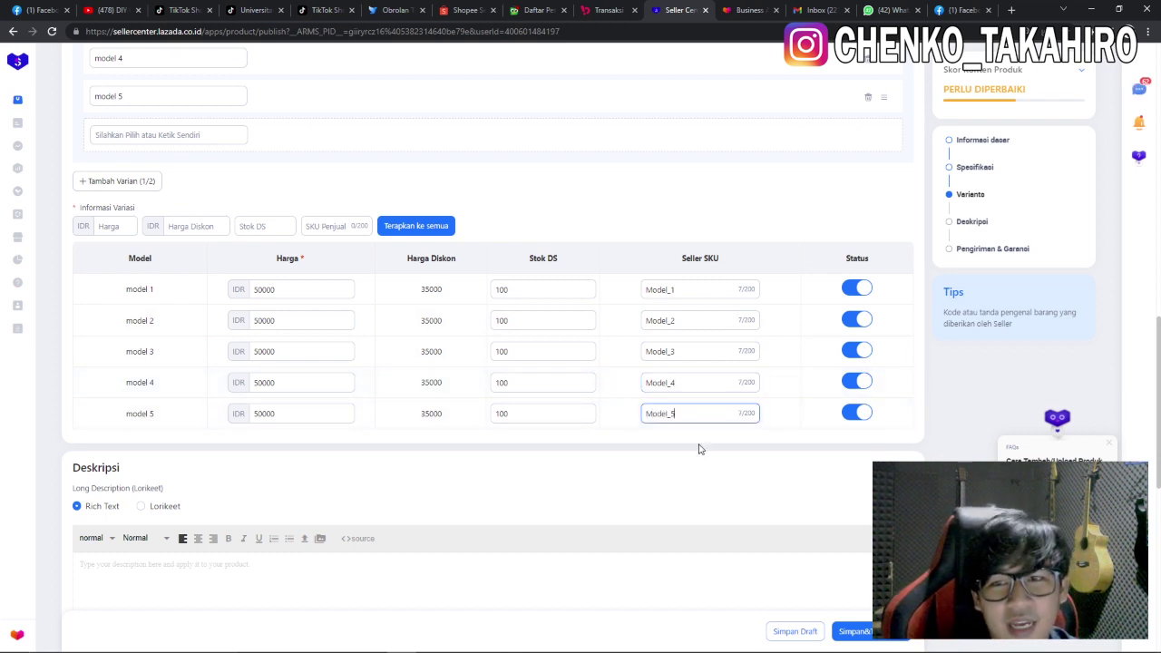
# Step: Enable Tambah Gambar for the options of the Model variant
pyautogui.scroll(4, 317, 355)
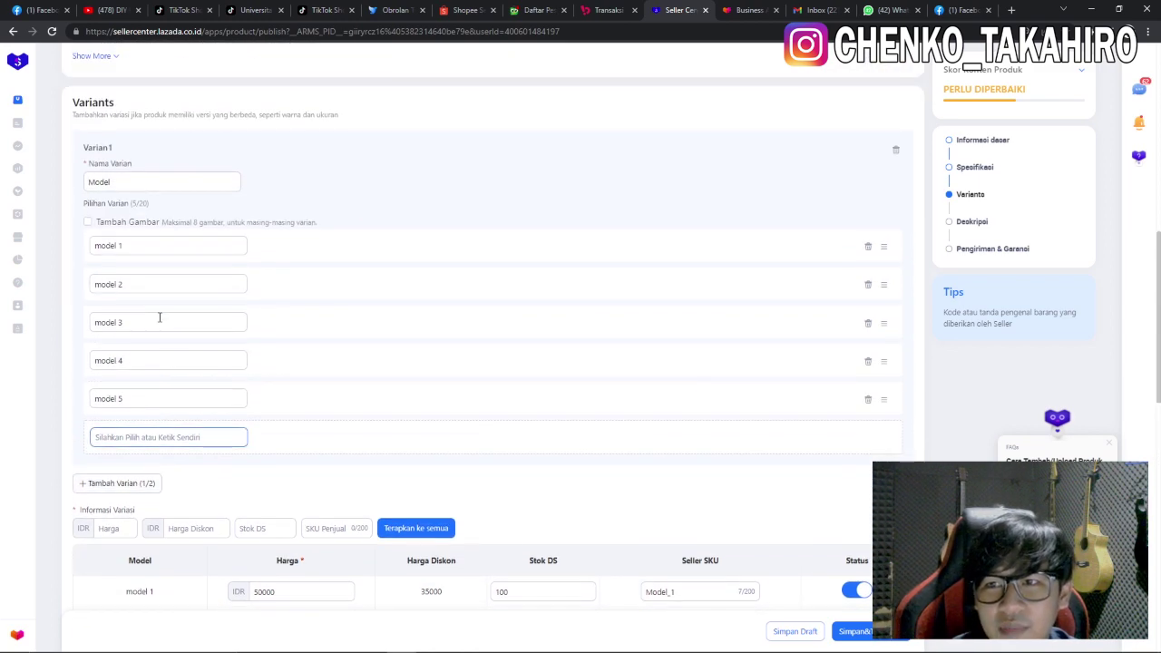
pyautogui.scroll(-4, 162, 320)
pyautogui.scroll(4, 217, 295)
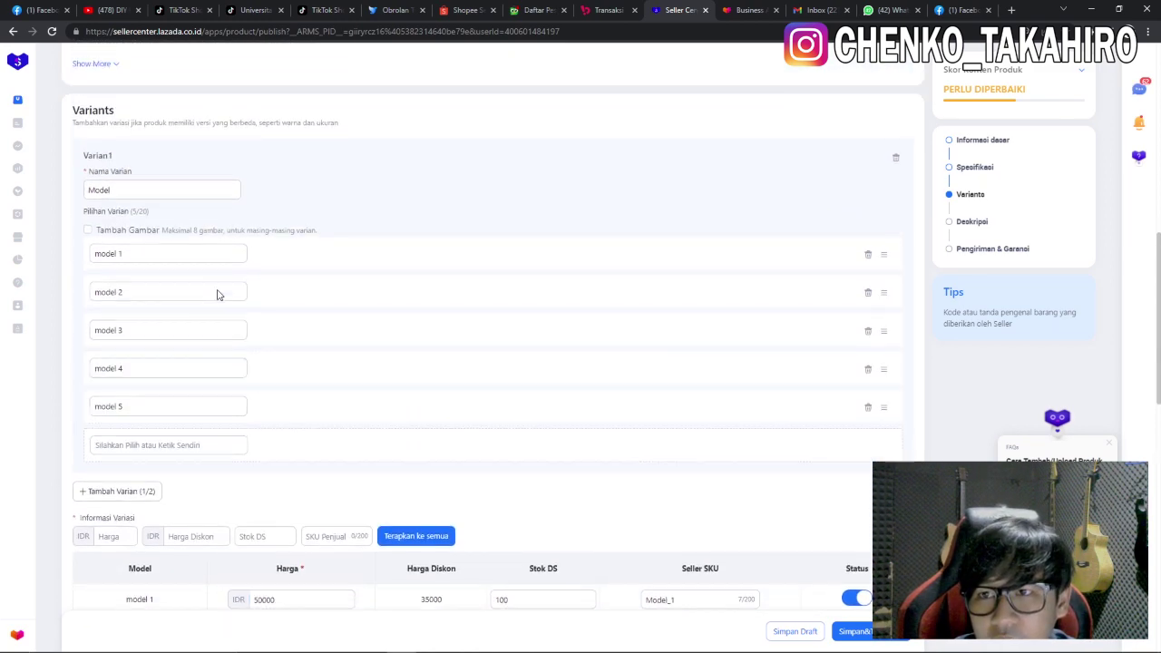
pyautogui.scroll(1, 218, 295)
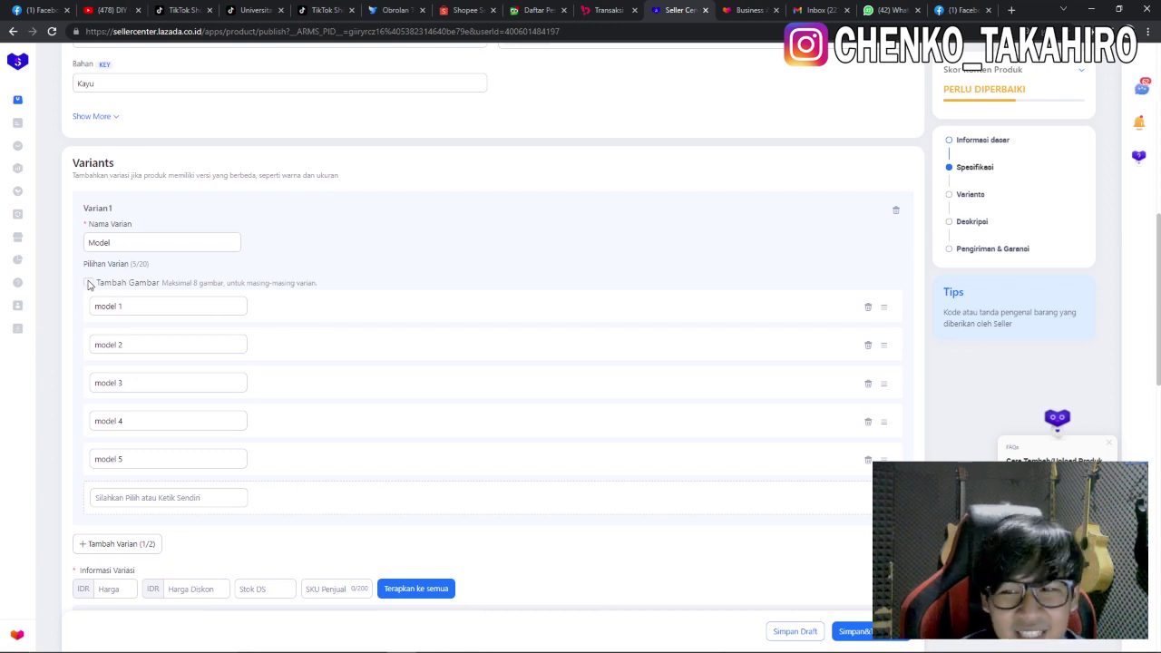
pyautogui.click(88, 283)
pyautogui.scroll(-2, 267, 343)
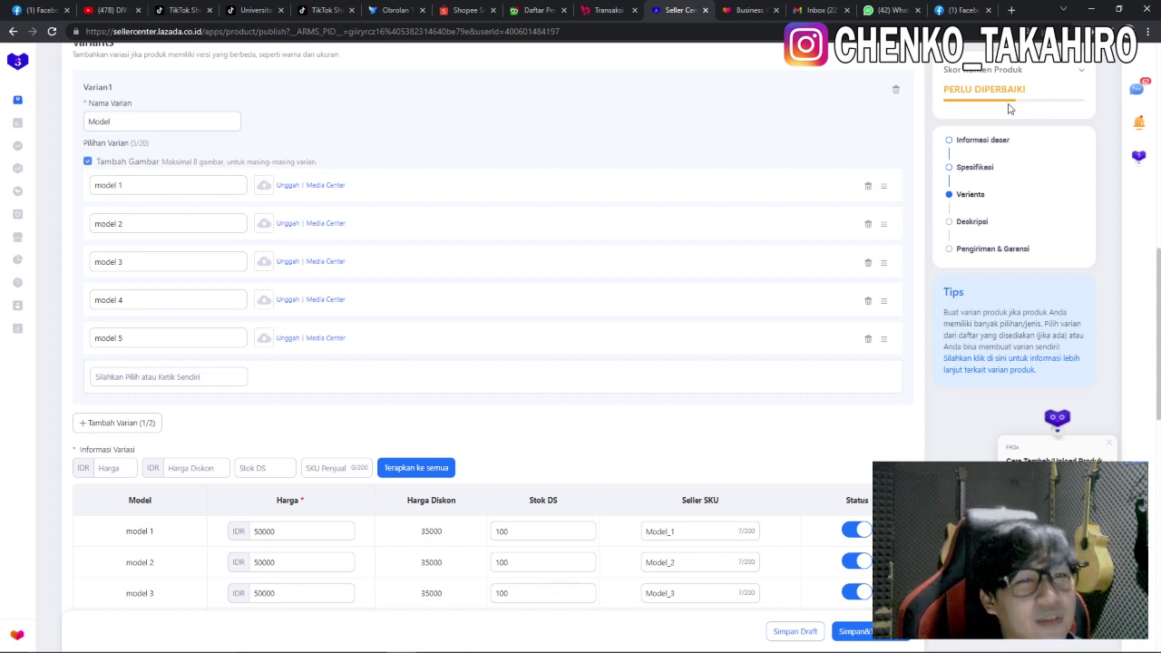
# Step: Upload image 1 as the picture for model 1 and image 2 as the picture for model 2
pyautogui.click(287, 185)
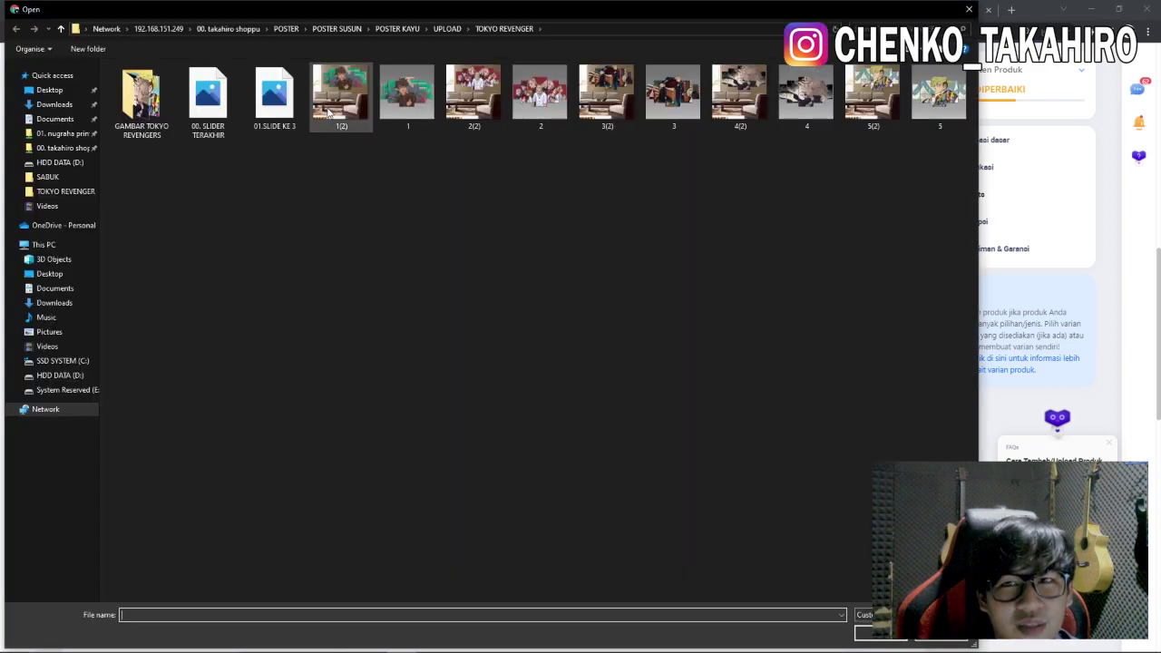
pyautogui.click(405, 115)
pyautogui.click(873, 638)
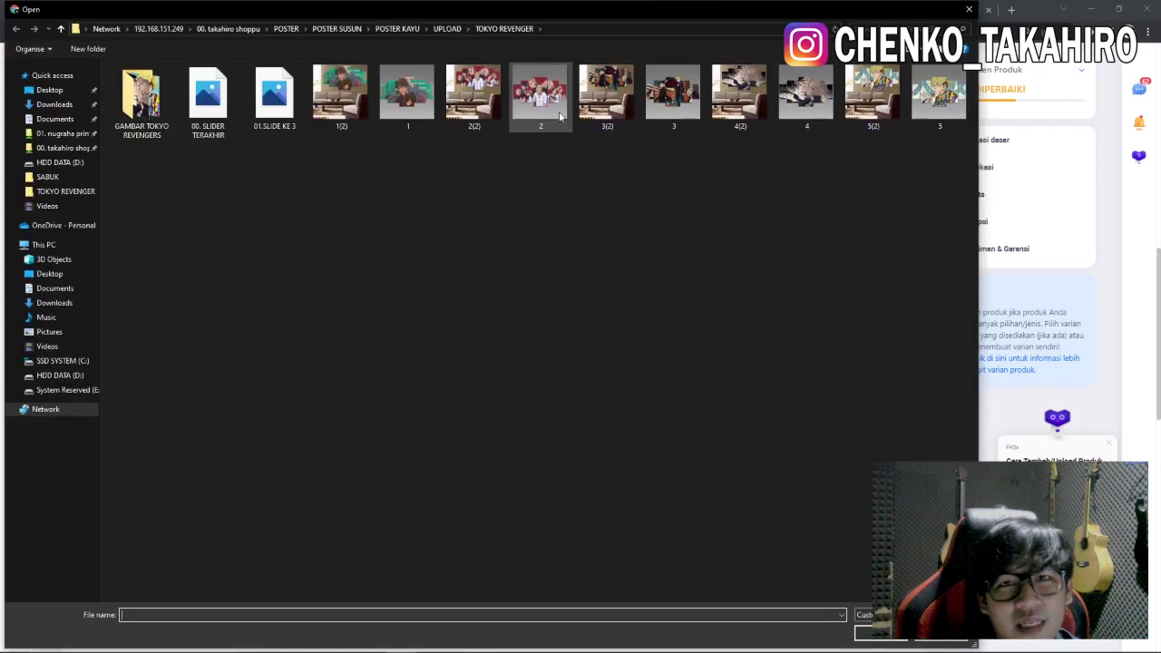
pyautogui.click(541, 95)
pyautogui.click(873, 638)
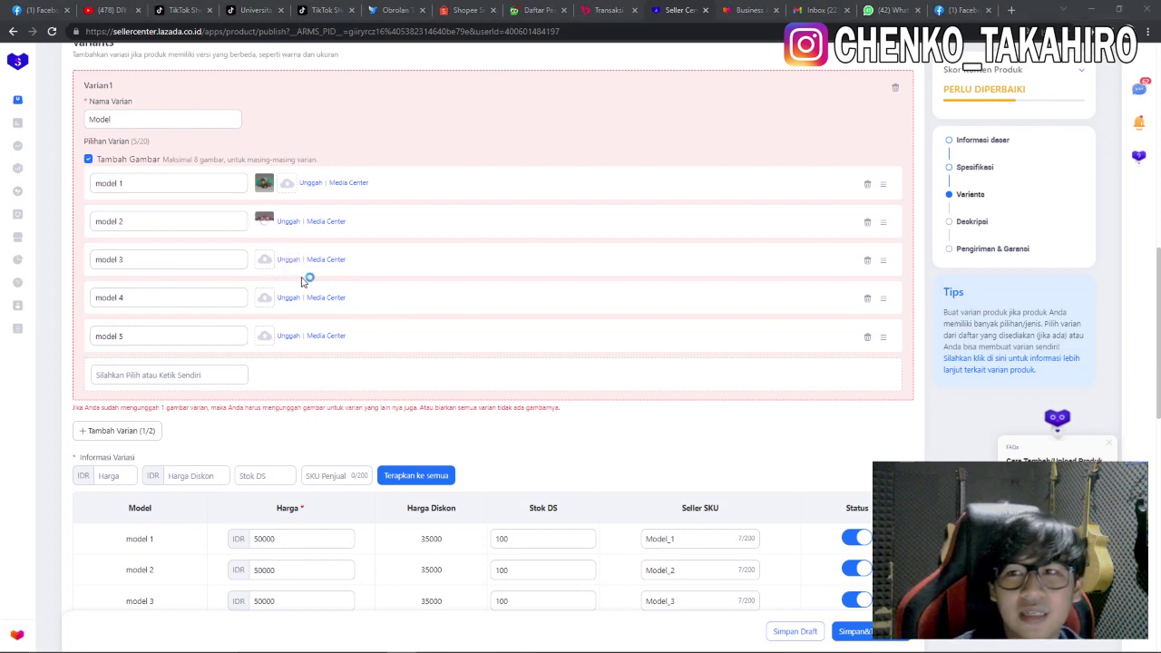
# Step: Upload image 3 from the TOKYO REVENGER folder as the picture for model 3
pyautogui.click(301, 280)
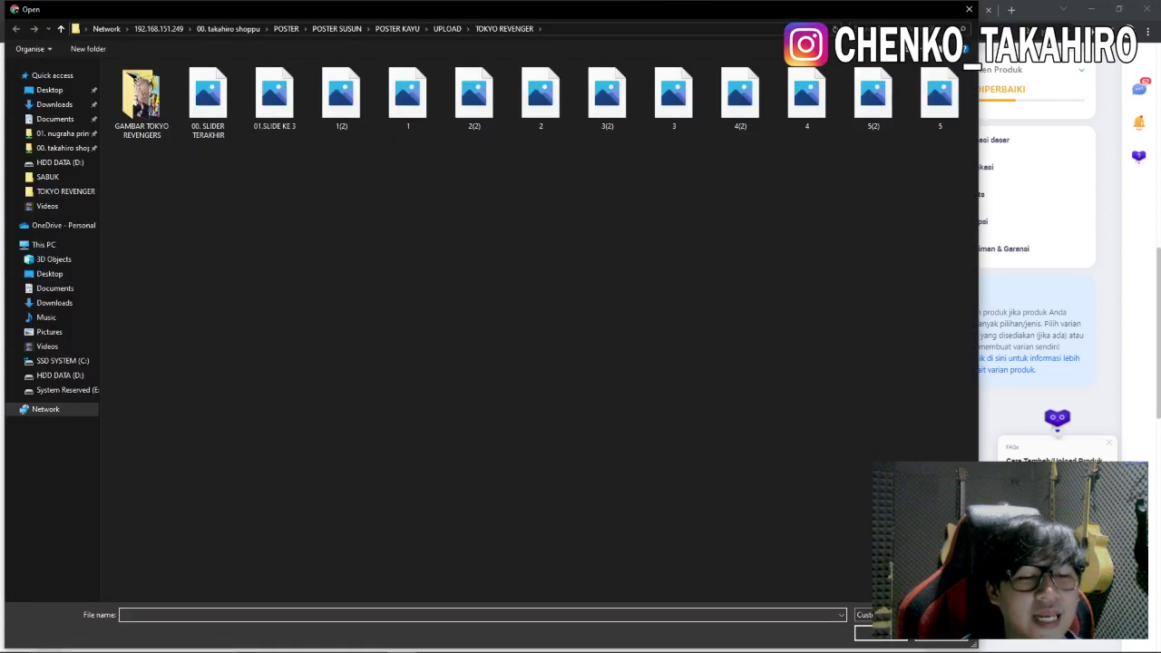
pyautogui.press('Escape')
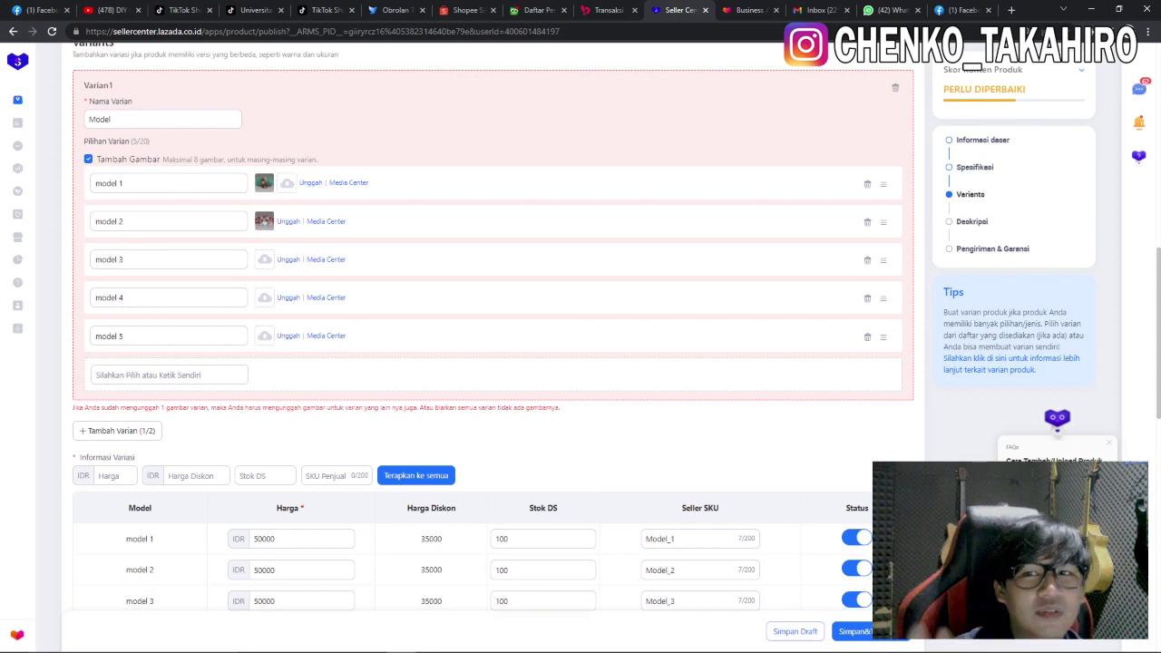
pyautogui.click(289, 261)
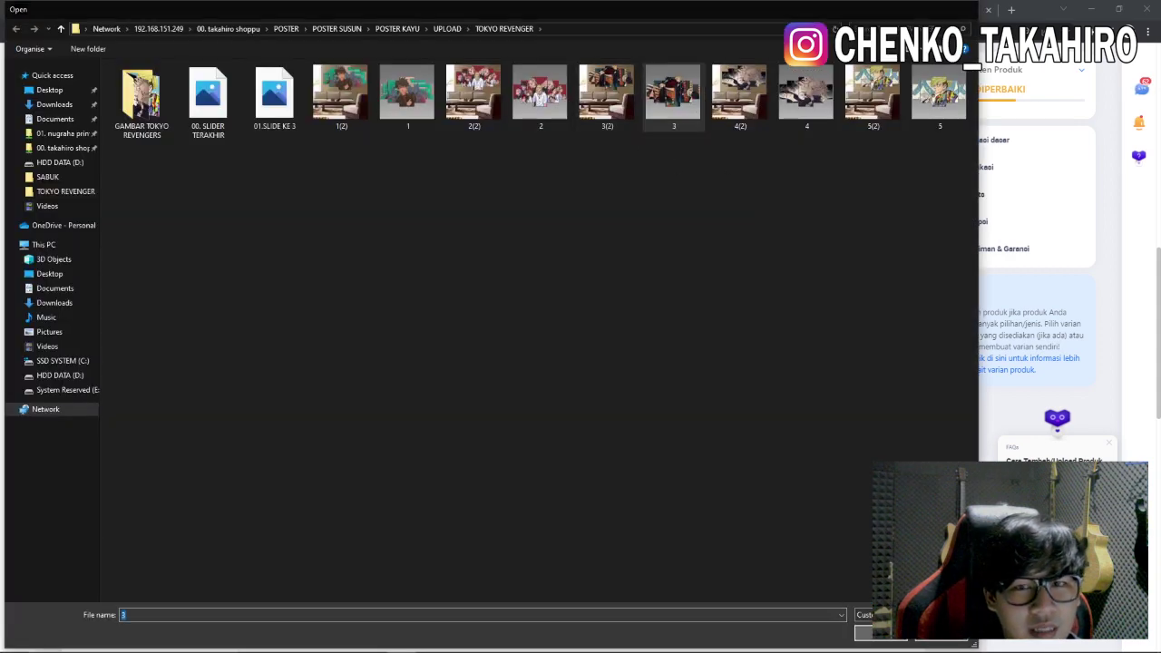
pyautogui.doubleClick(673, 91)
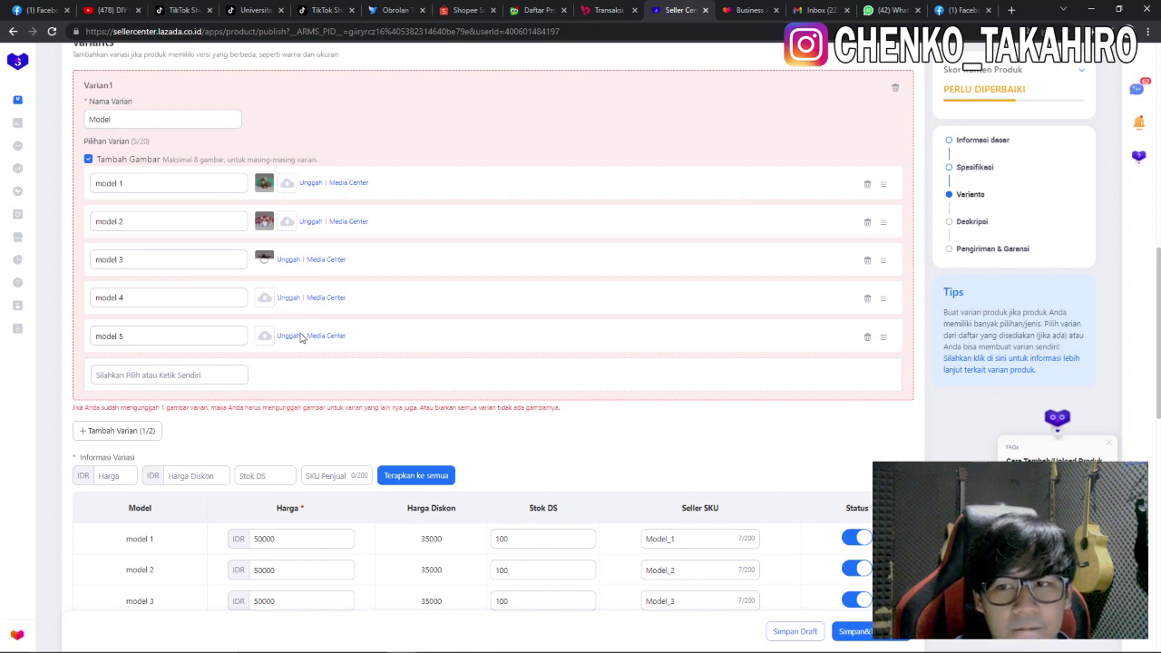
# Step: Upload image 4 for model 4 and image 5 for model 5
pyautogui.scroll(-1, 448, 397)
pyautogui.scroll(2, 469, 409)
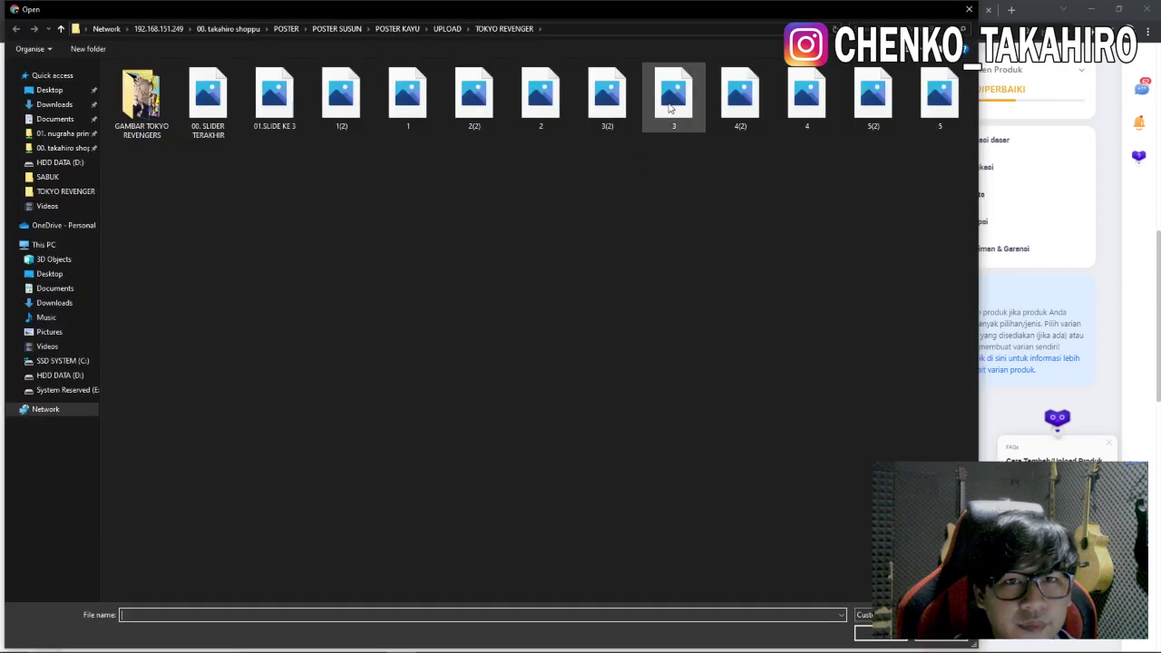
pyautogui.doubleClick(806, 98)
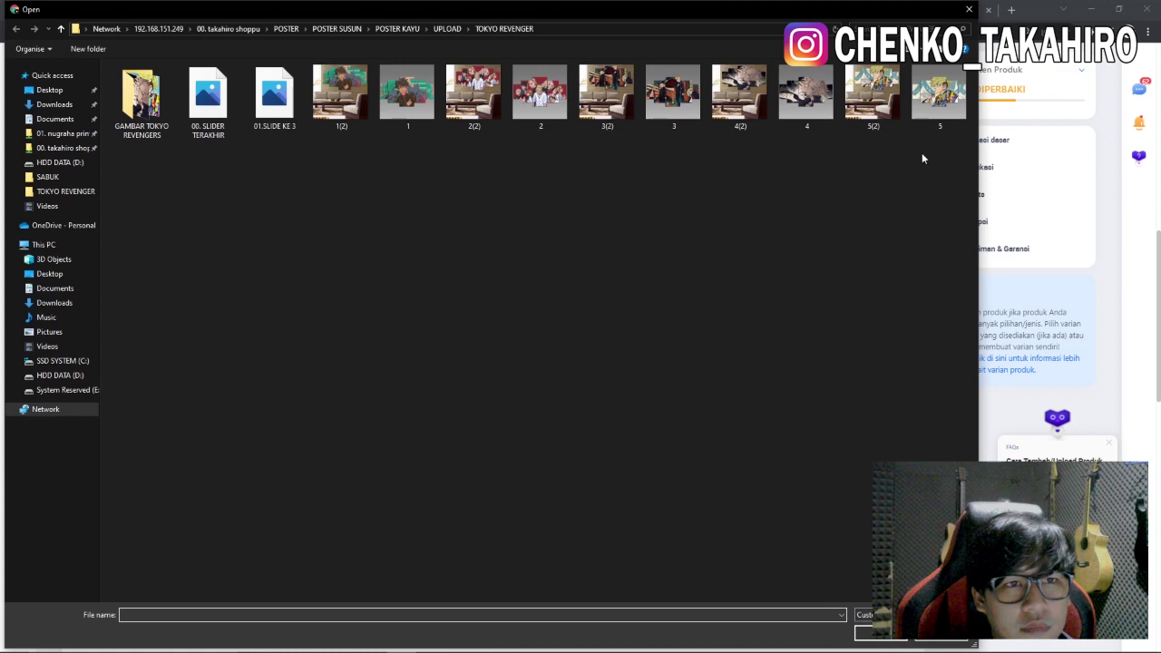
pyautogui.click(930, 127)
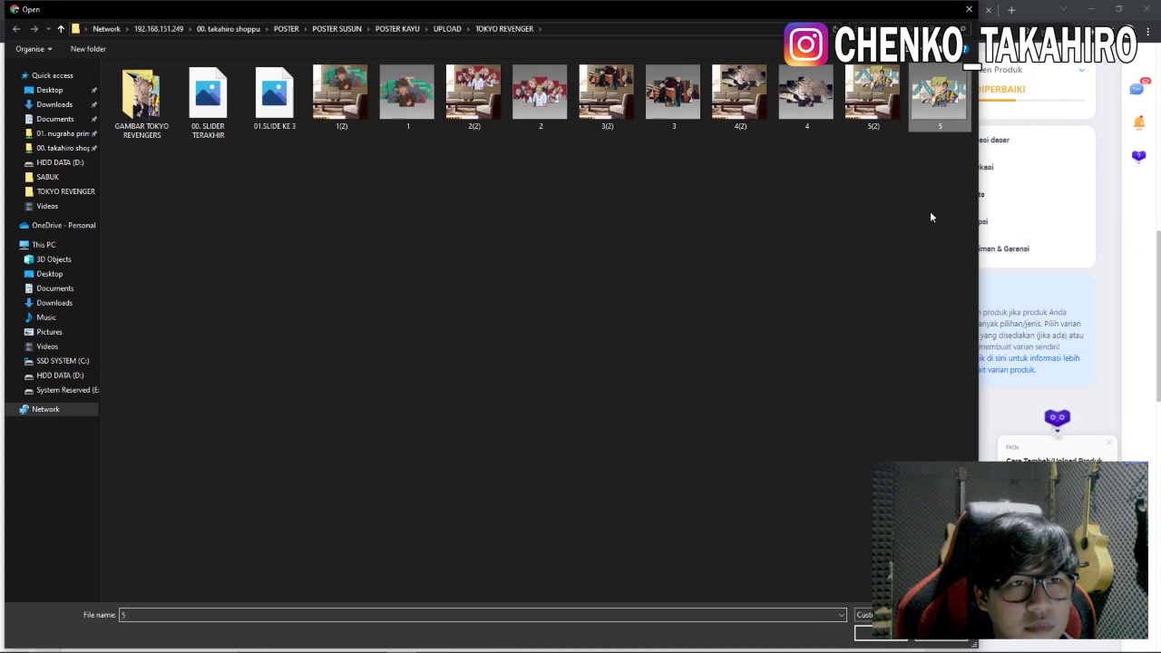
pyautogui.click(891, 637)
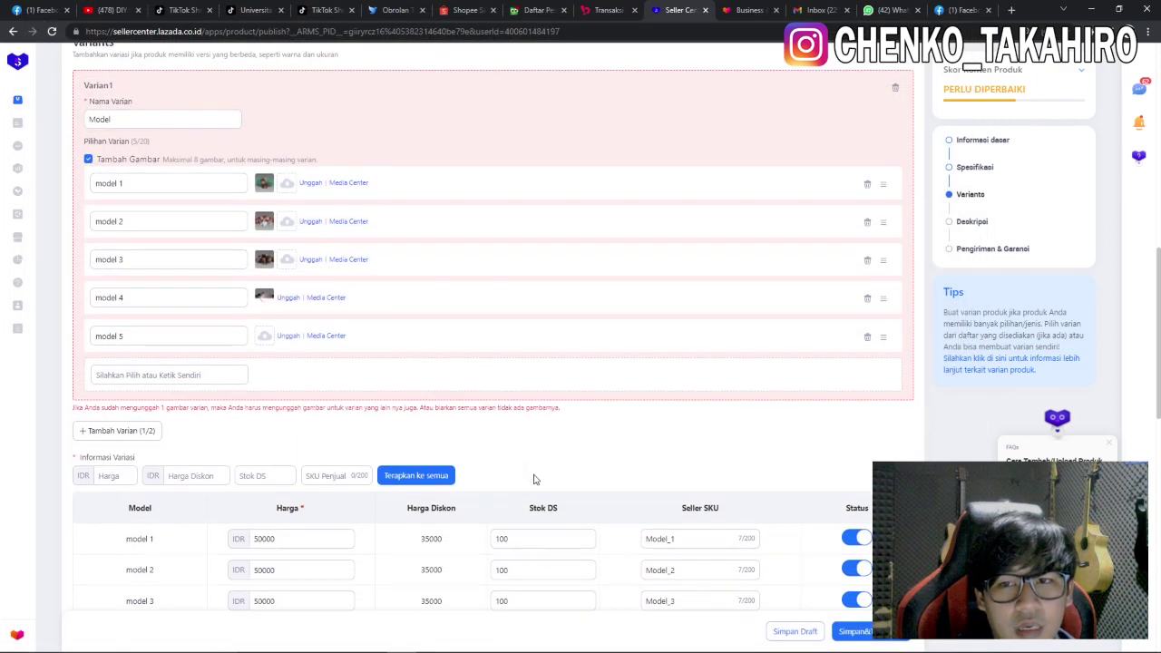
pyautogui.scroll(-2, 533, 479)
pyautogui.scroll(2, 533, 479)
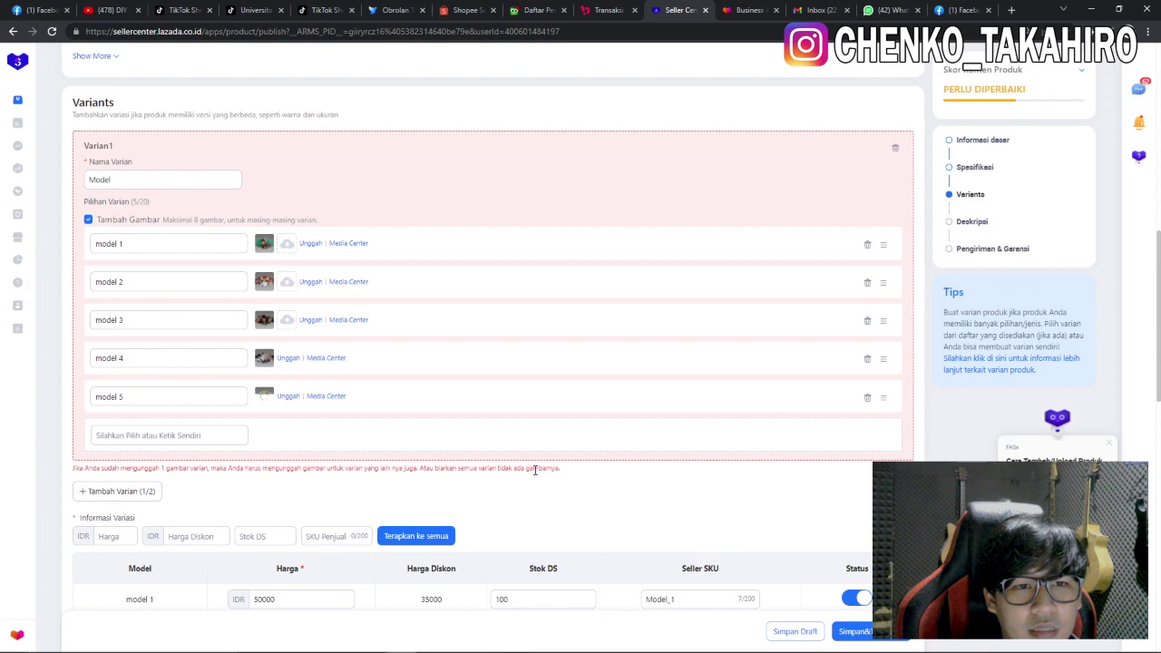
pyautogui.scroll(7, 535, 470)
pyautogui.scroll(-1, 537, 472)
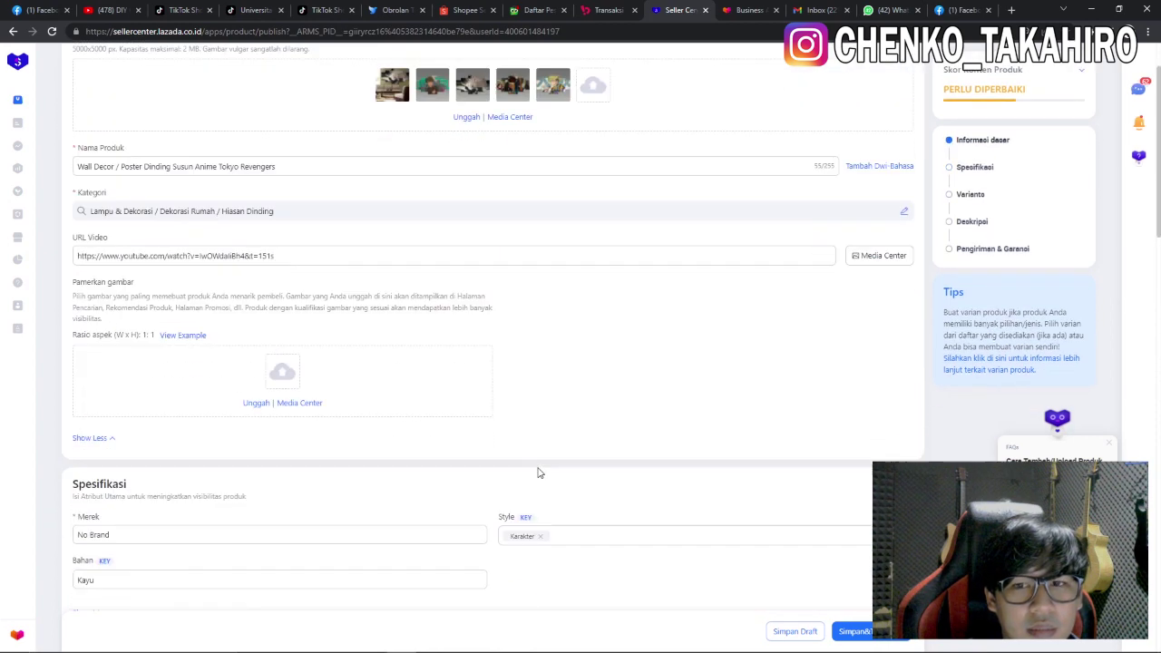
pyautogui.scroll(-7, 537, 472)
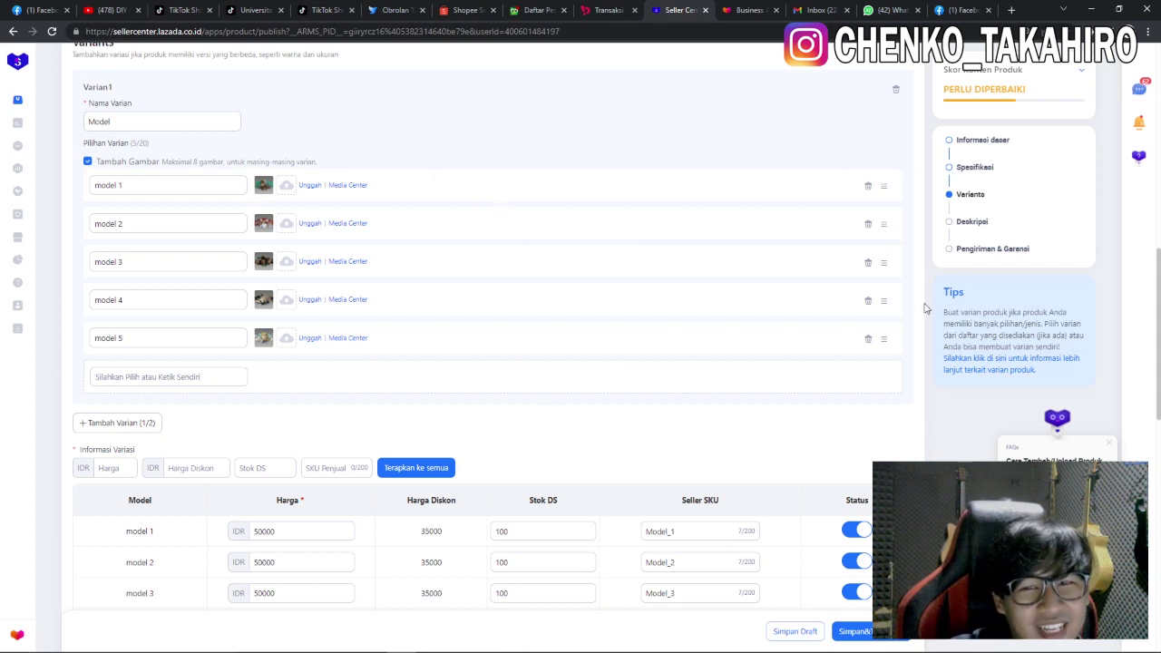
# Step: Switch the product's Long Description format to Lorikeet
pyautogui.scroll(-5, 698, 409)
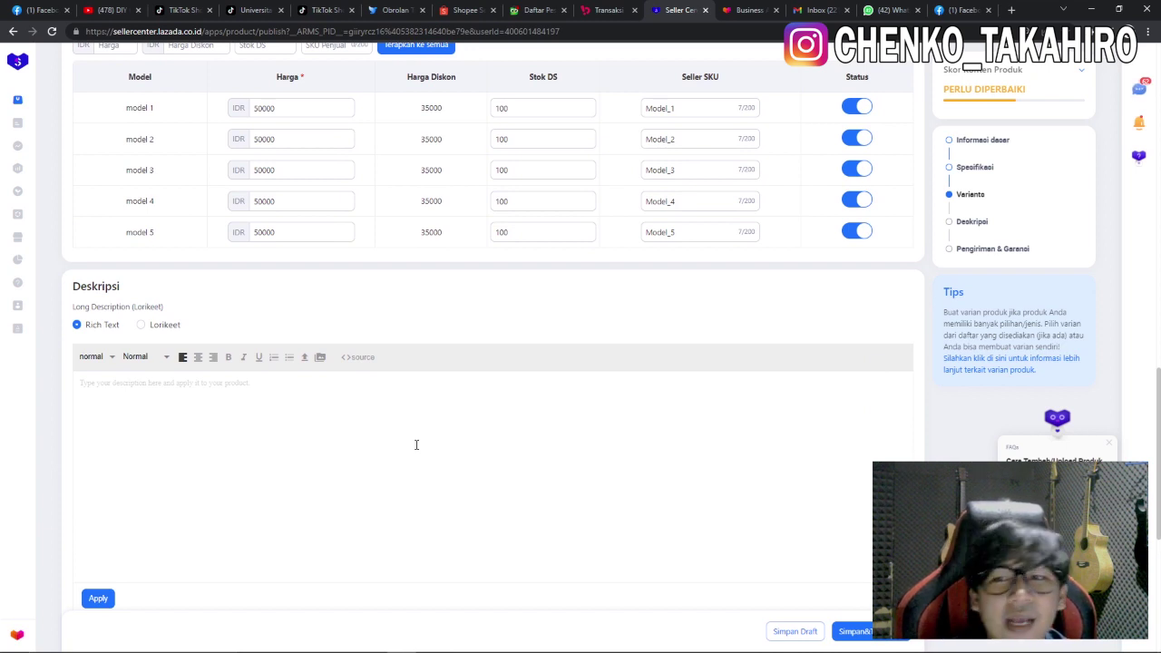
pyautogui.scroll(-1, 417, 444)
pyautogui.click(141, 264)
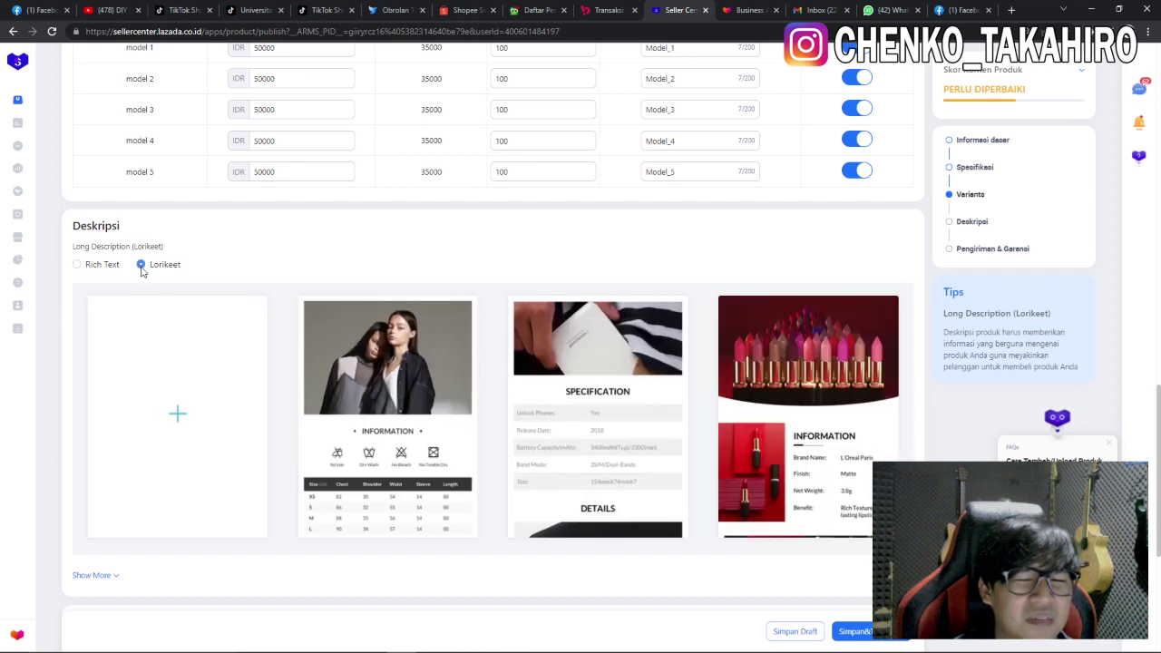
# Step: Compare the Rich Text editor with the Lorikeet templates for the long description, returning to Lorikeet
pyautogui.moveTo(800, 368)
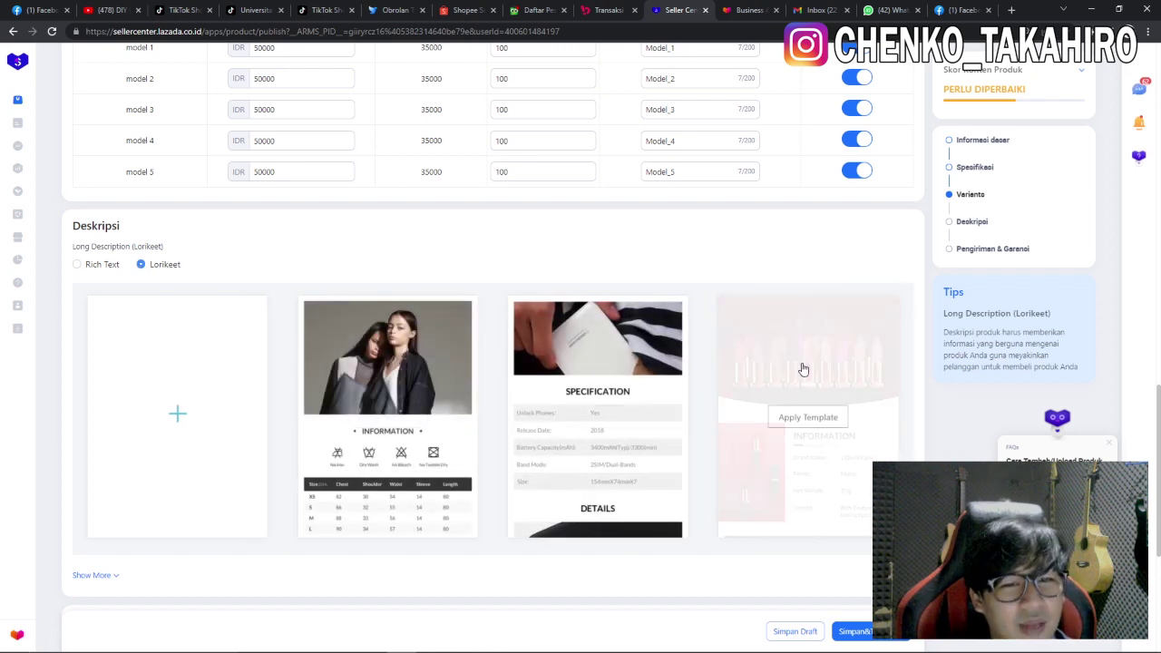
pyautogui.scroll(-1, 802, 369)
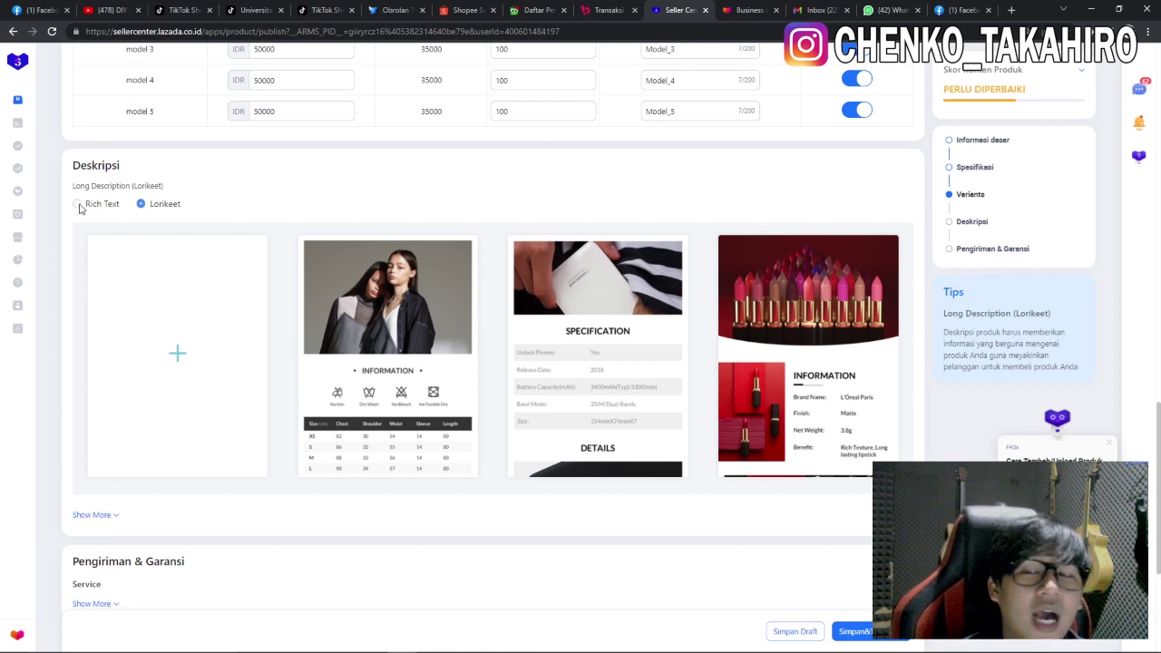
pyautogui.click(77, 204)
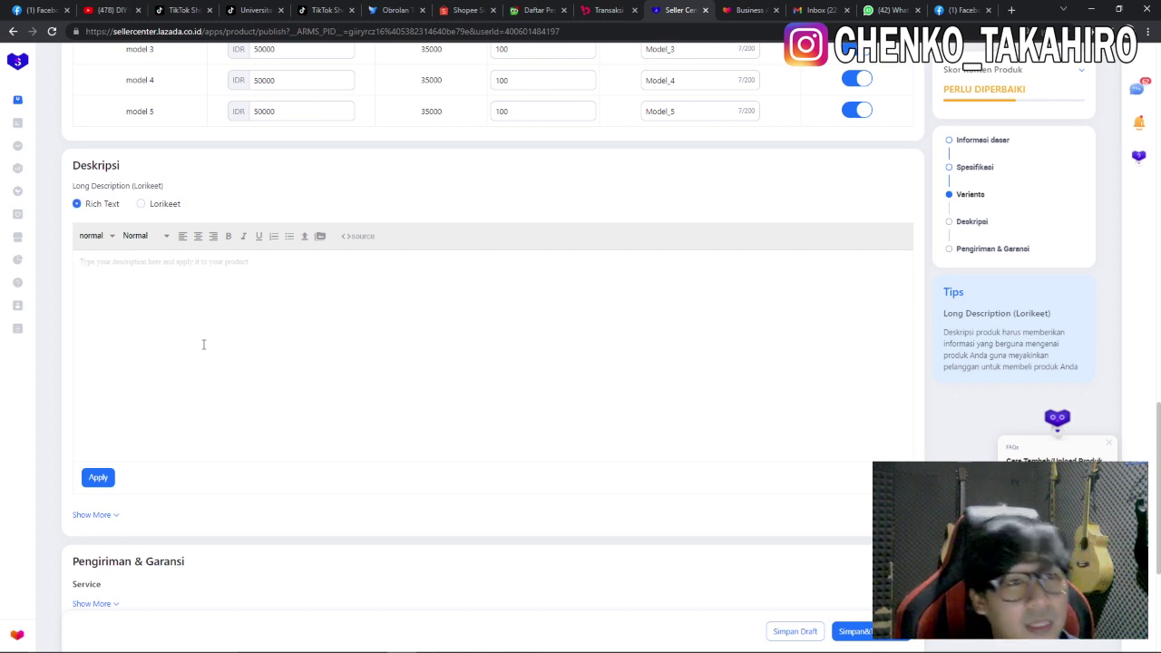
pyautogui.click(141, 204)
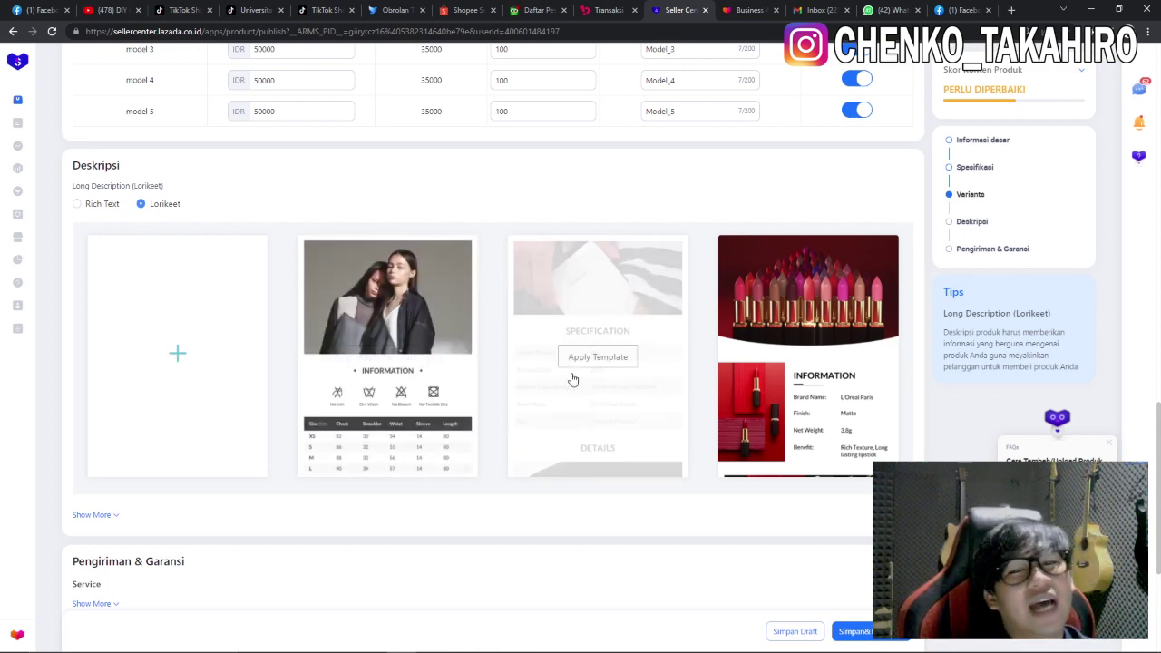
pyautogui.scroll(-2, 805, 377)
pyautogui.scroll(1, 803, 378)
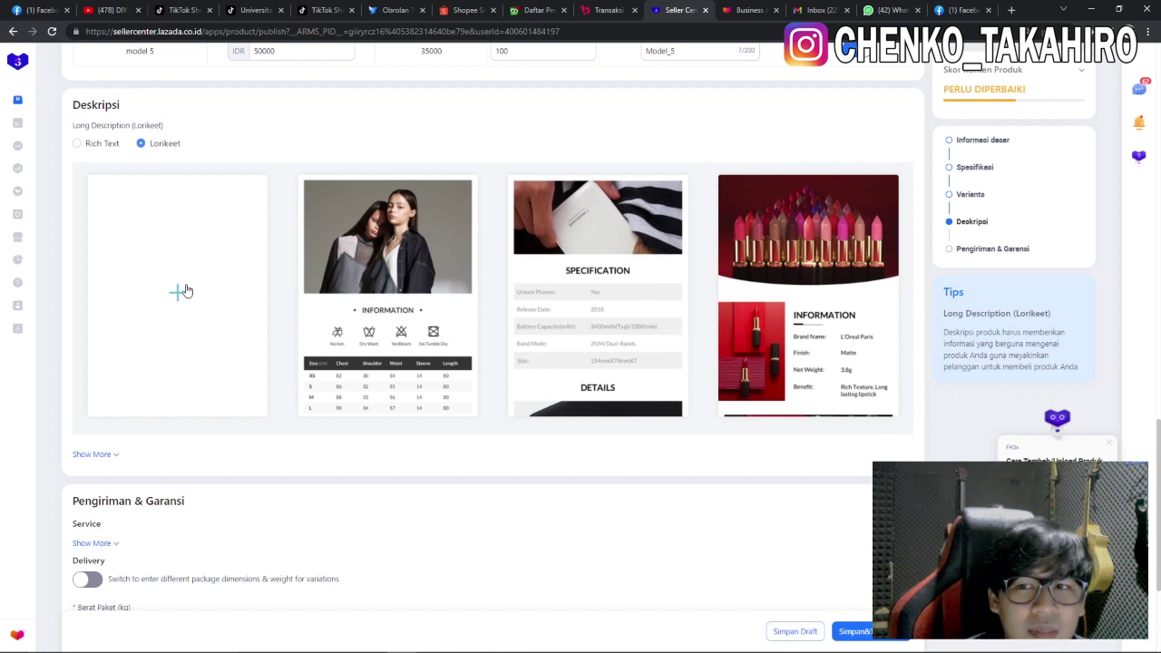
pyautogui.click(102, 142)
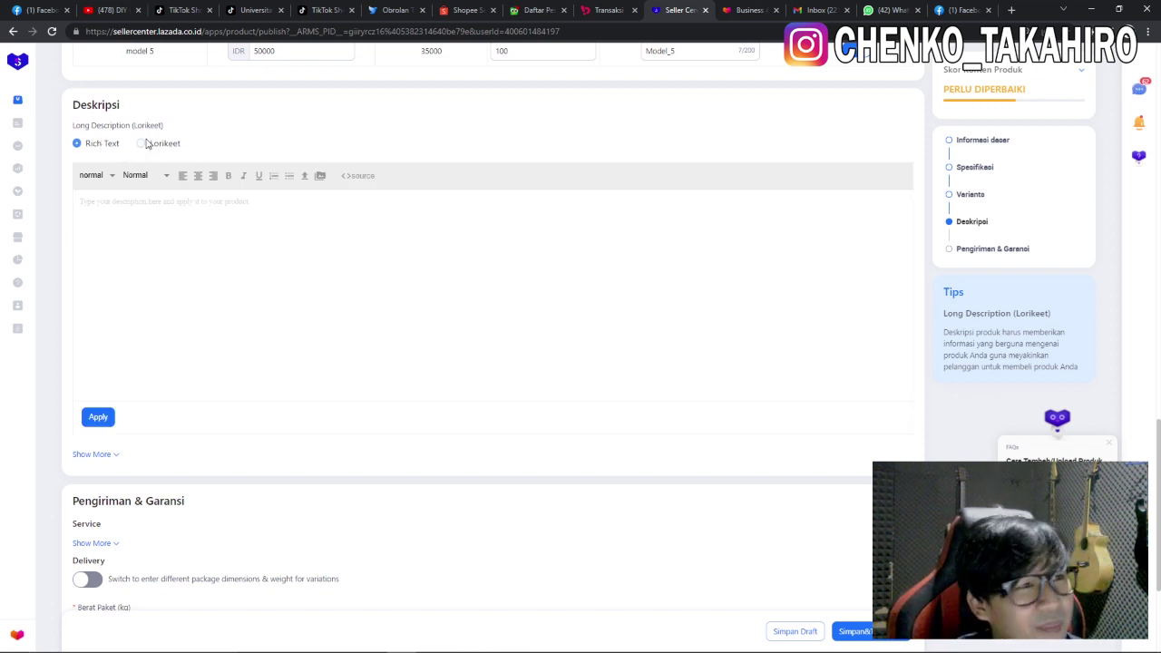
pyautogui.click(142, 145)
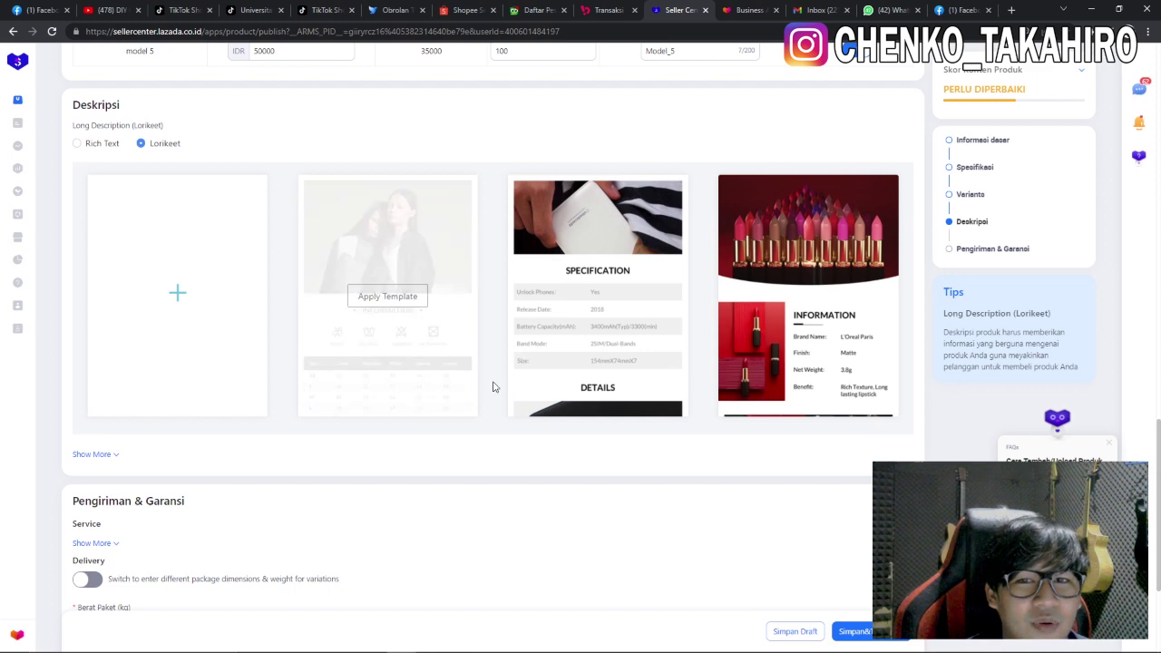
# Step: Apply the Lorikeet template with the lipstick header image to the product description
pyautogui.moveTo(589, 317)
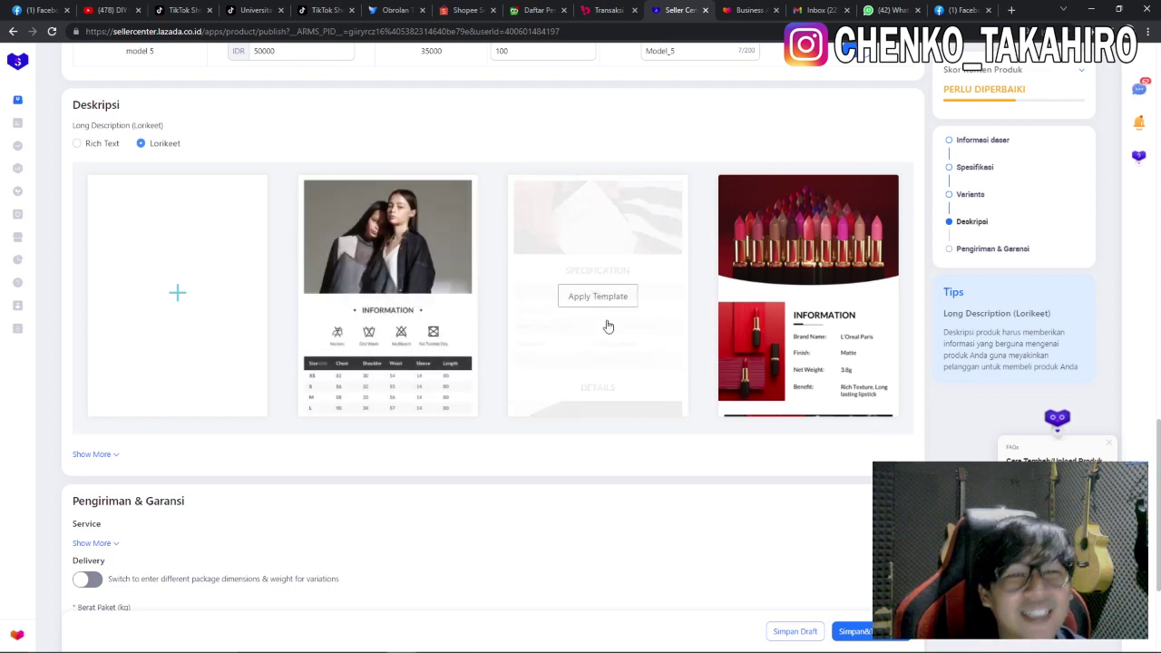
pyautogui.moveTo(738, 321)
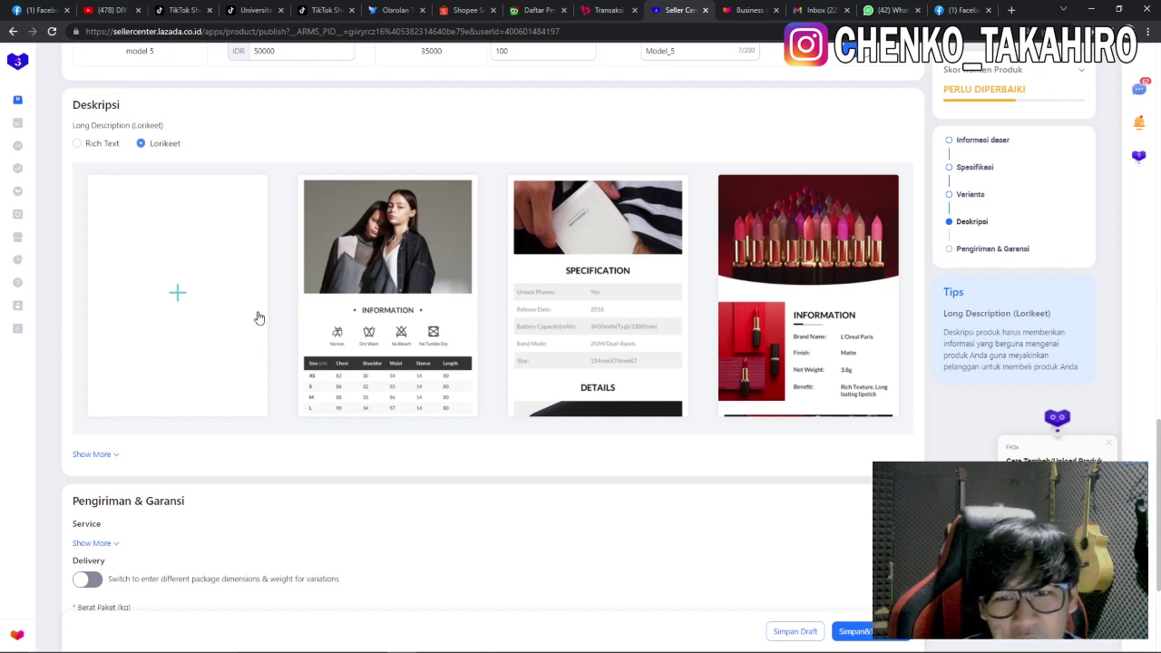
pyautogui.moveTo(469, 280)
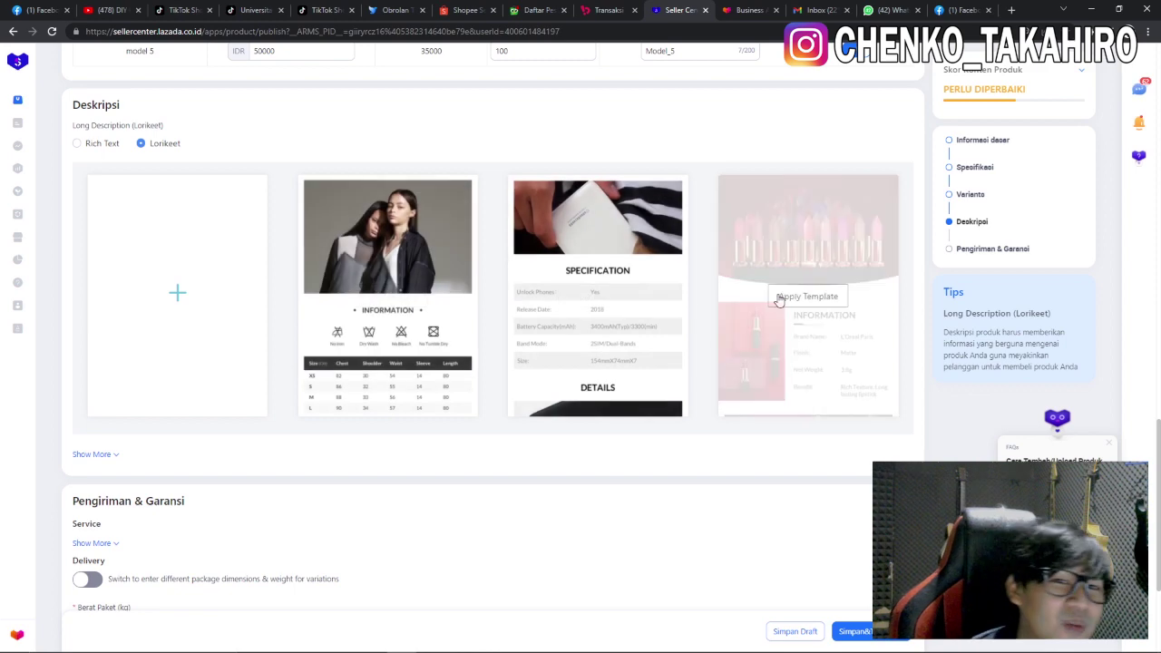
pyautogui.click(807, 301)
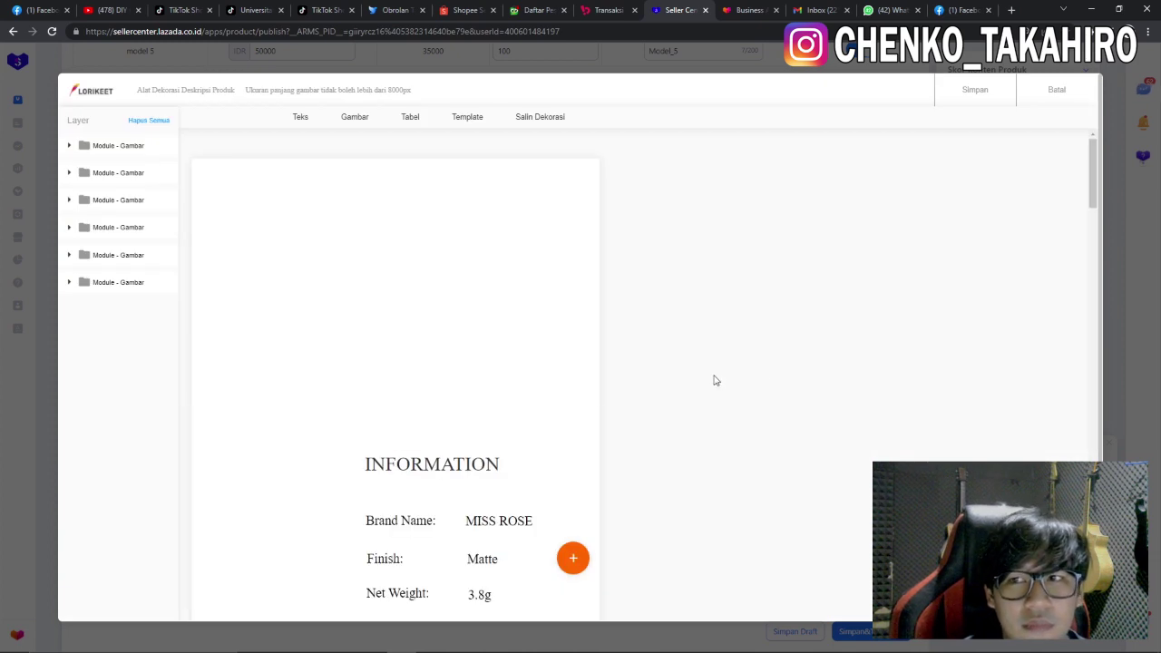
# Step: Examine the lipstick template's modules, selecting the header image and the Information section's text and picture to see their editing options
pyautogui.scroll(-2, 713, 381)
pyautogui.scroll(2, 714, 381)
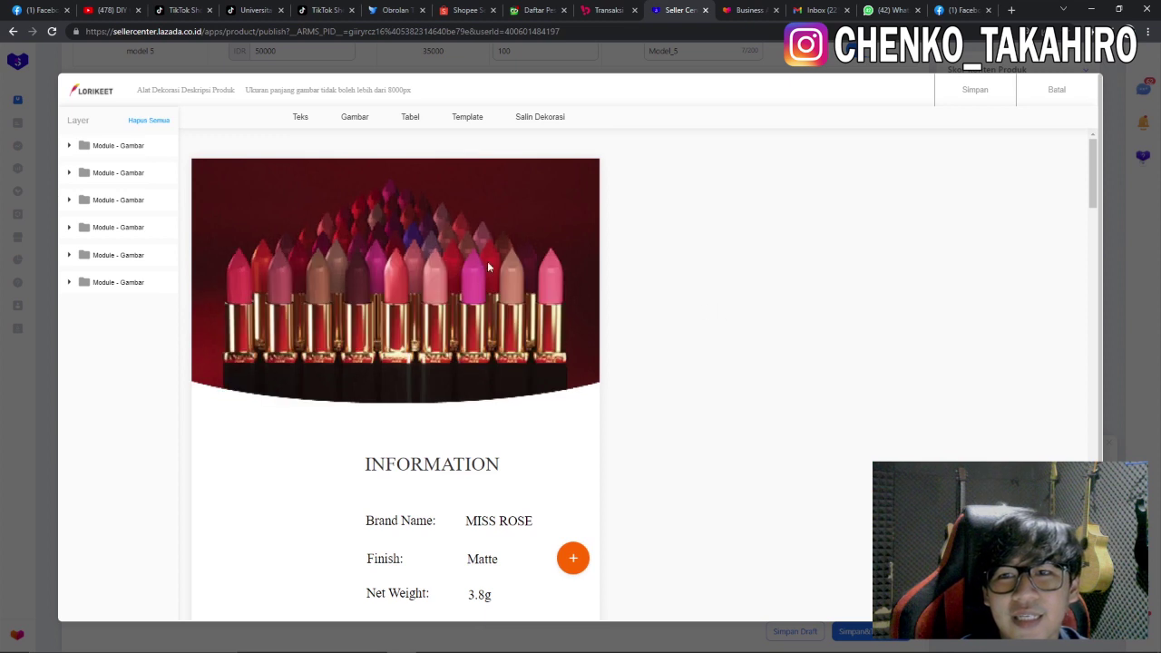
pyautogui.scroll(-3, 585, 404)
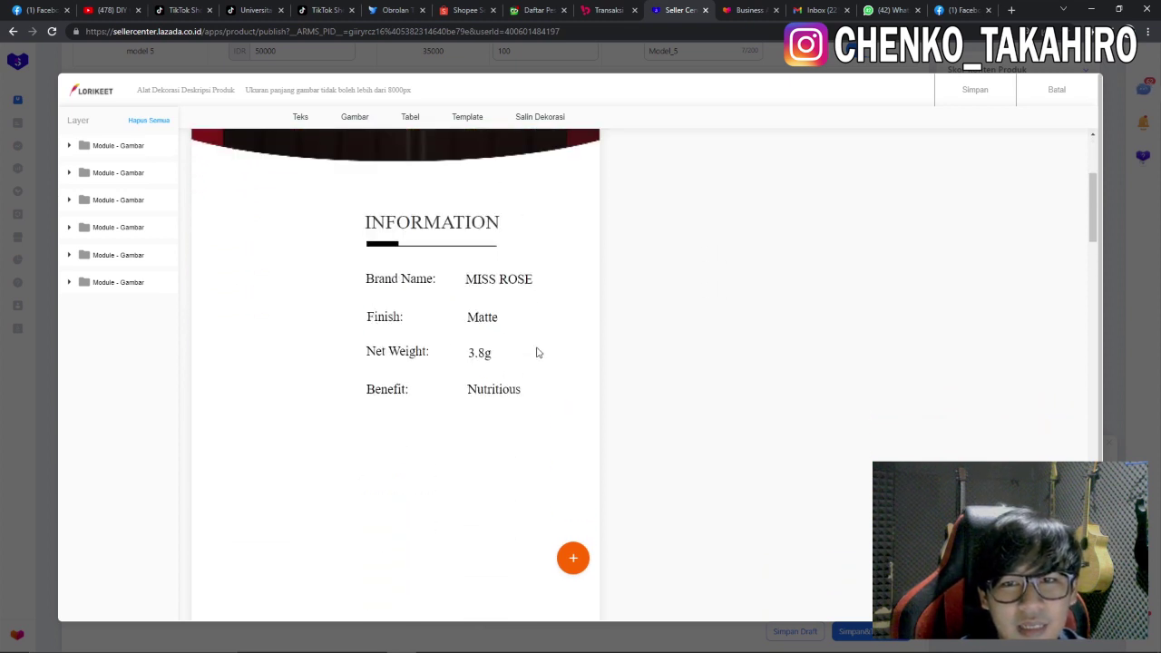
pyautogui.click(498, 389)
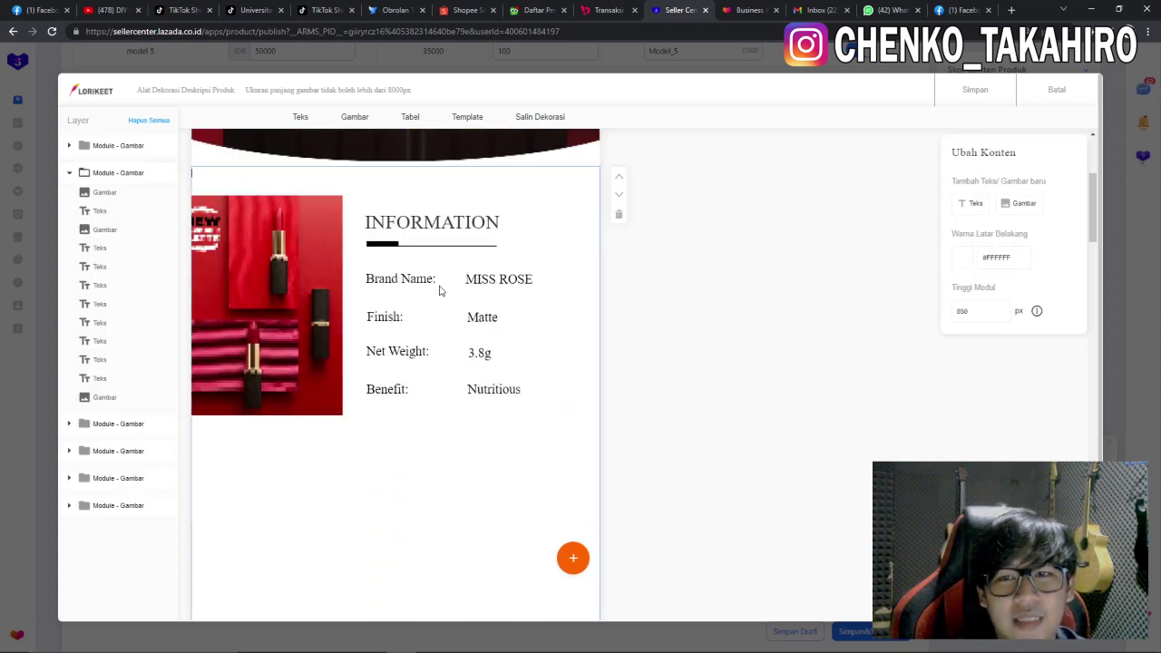
pyautogui.scroll(3, 640, 357)
pyautogui.click(480, 316)
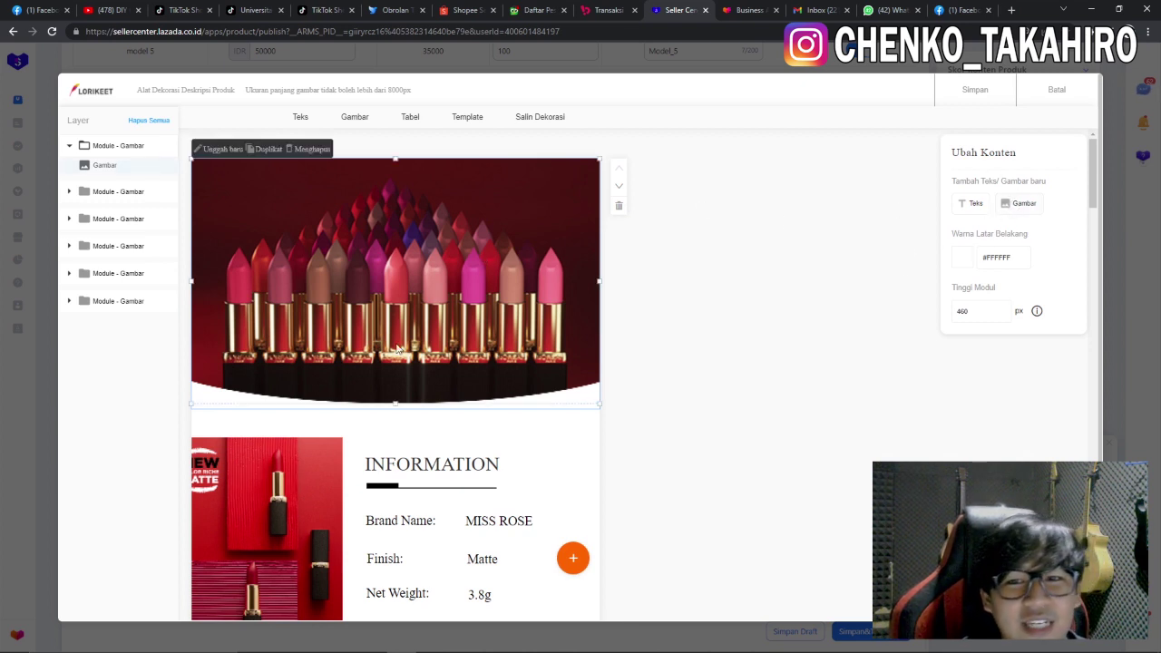
pyautogui.scroll(-2, 316, 397)
pyautogui.click(318, 403)
pyautogui.scroll(-5, 322, 408)
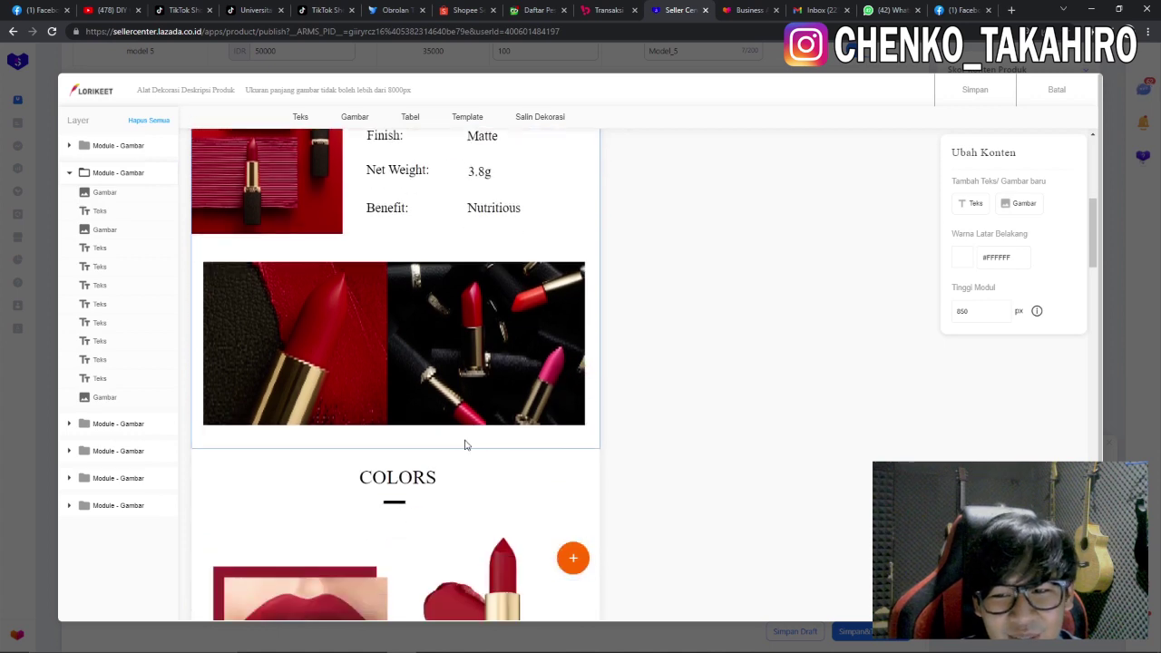
pyautogui.scroll(4, 326, 390)
pyautogui.click(297, 359)
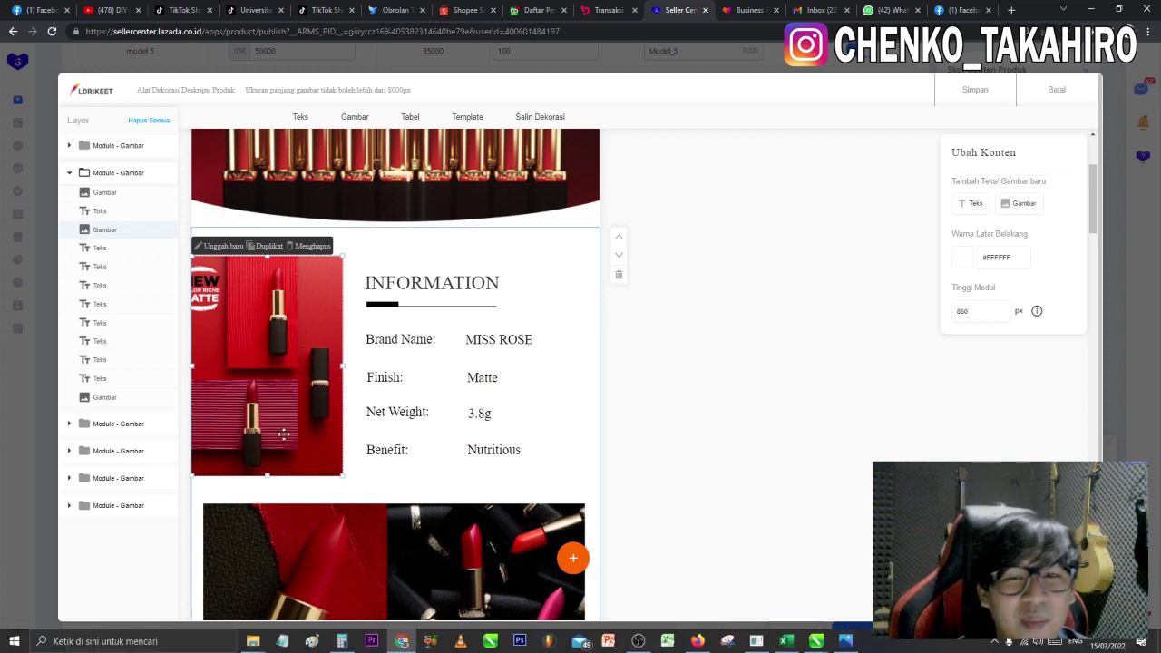
pyautogui.scroll(2, 293, 431)
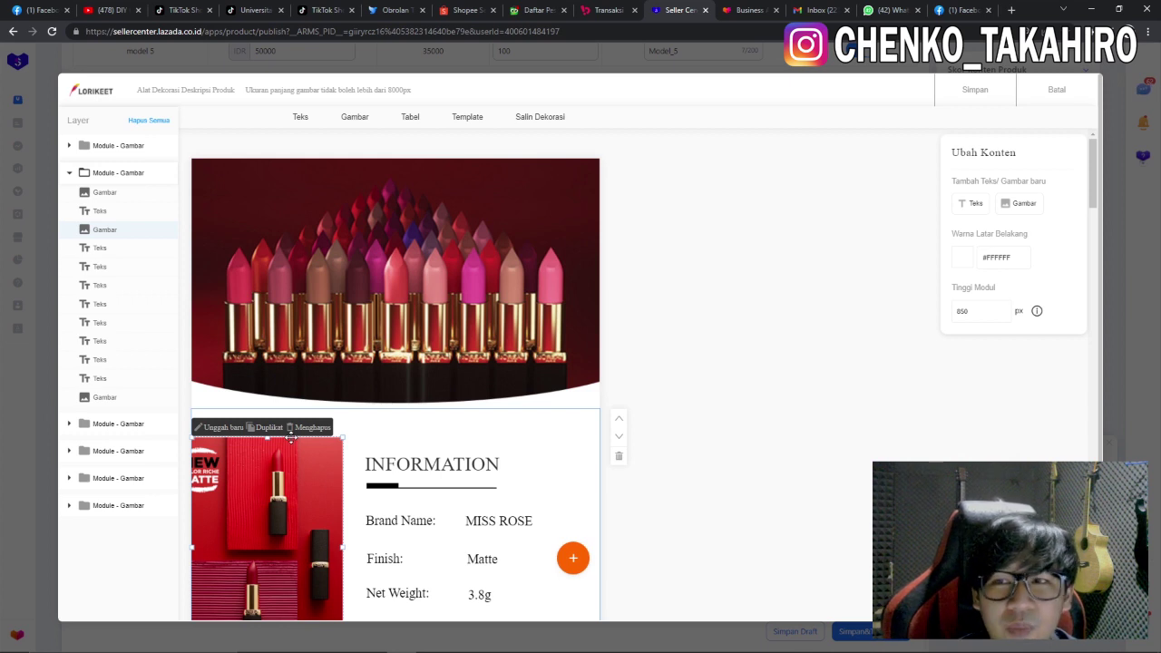
pyautogui.scroll(-1, 290, 437)
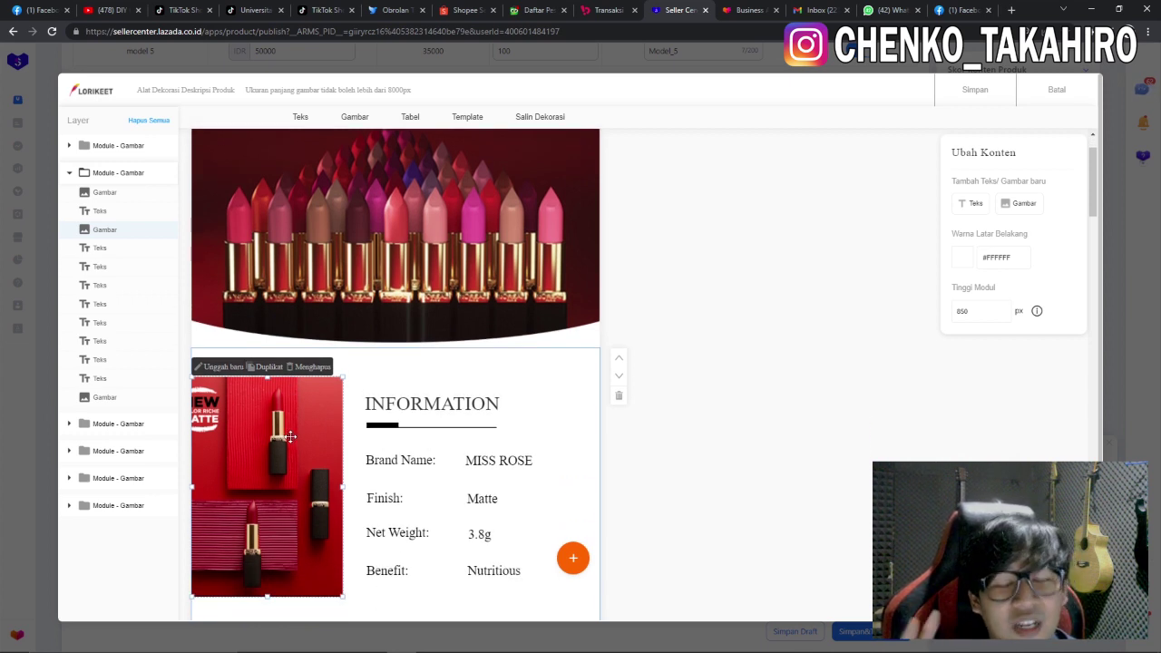
# Step: Try placing an additional blank image over the lower part of the header module's lipstick picture, and delete it
pyautogui.scroll(-1, 290, 436)
pyautogui.scroll(2, 298, 444)
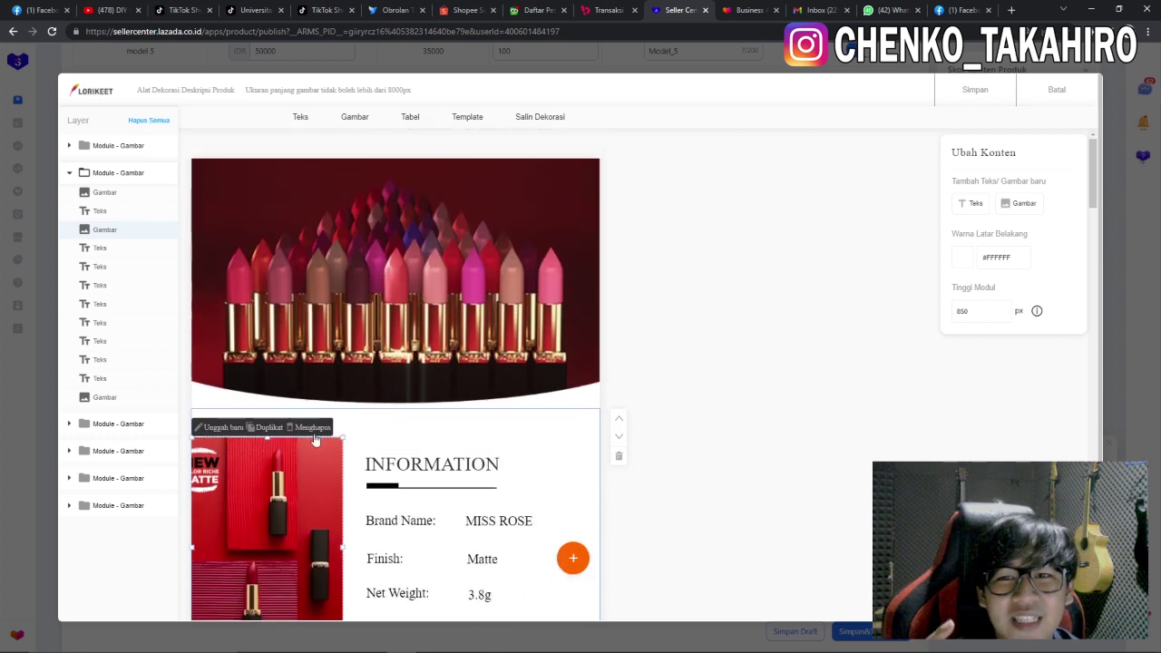
pyautogui.click(369, 325)
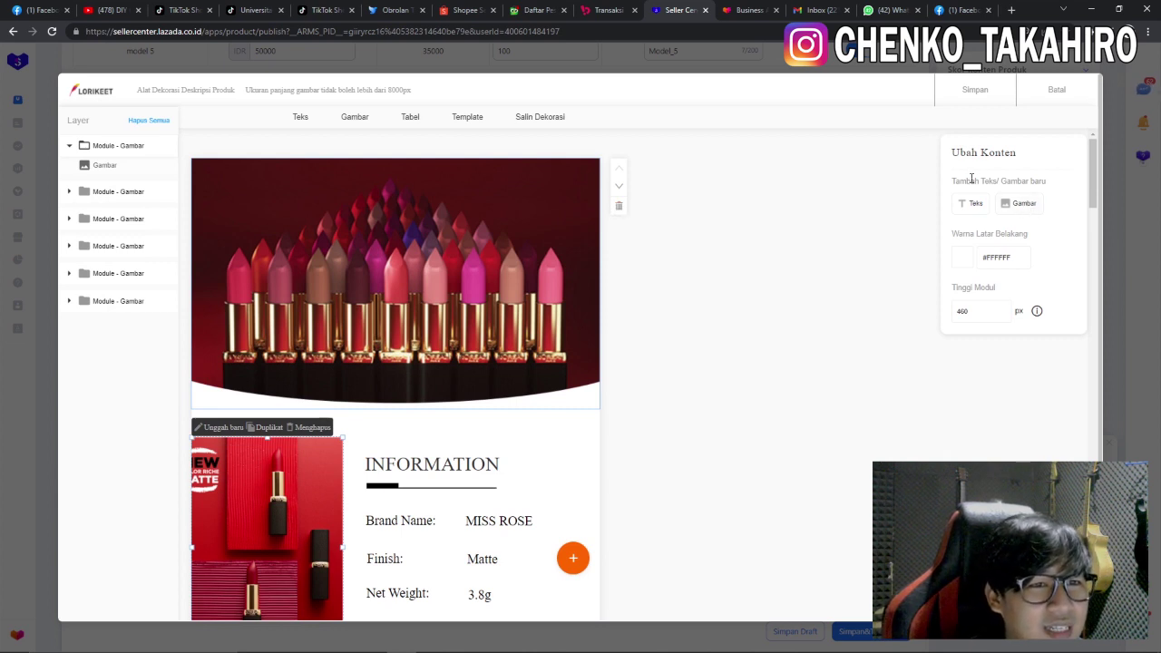
pyautogui.click(1018, 212)
pyautogui.moveTo(240, 207); pyautogui.dragTo(361, 243)
pyautogui.click(278, 208)
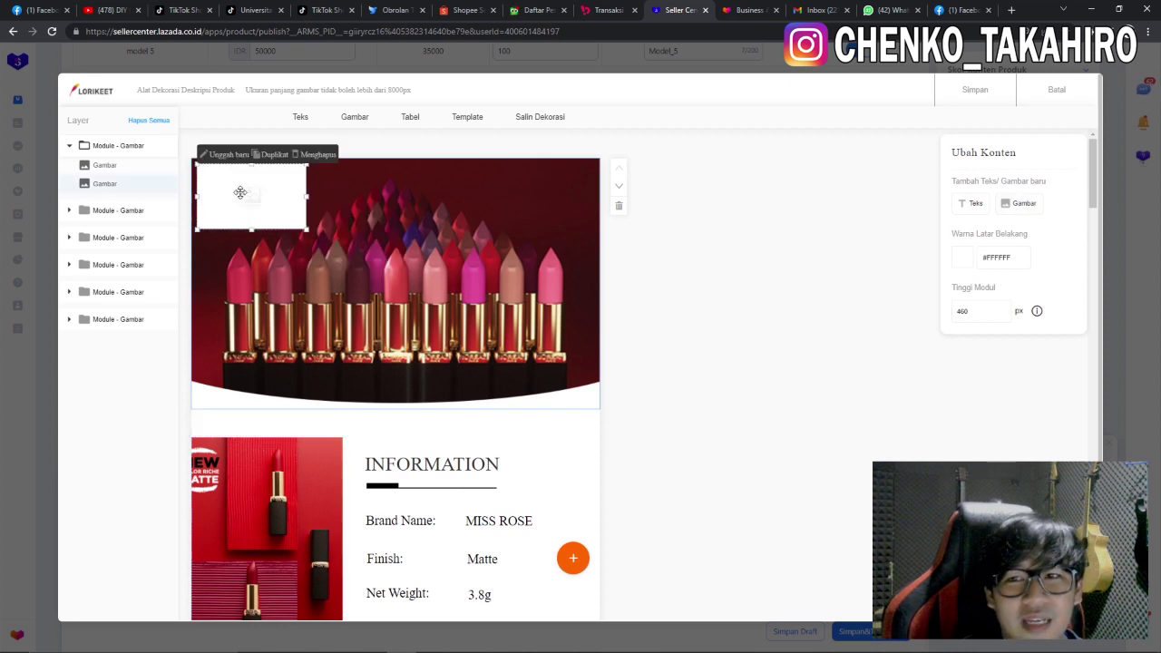
pyautogui.moveTo(238, 191); pyautogui.dragTo(513, 385)
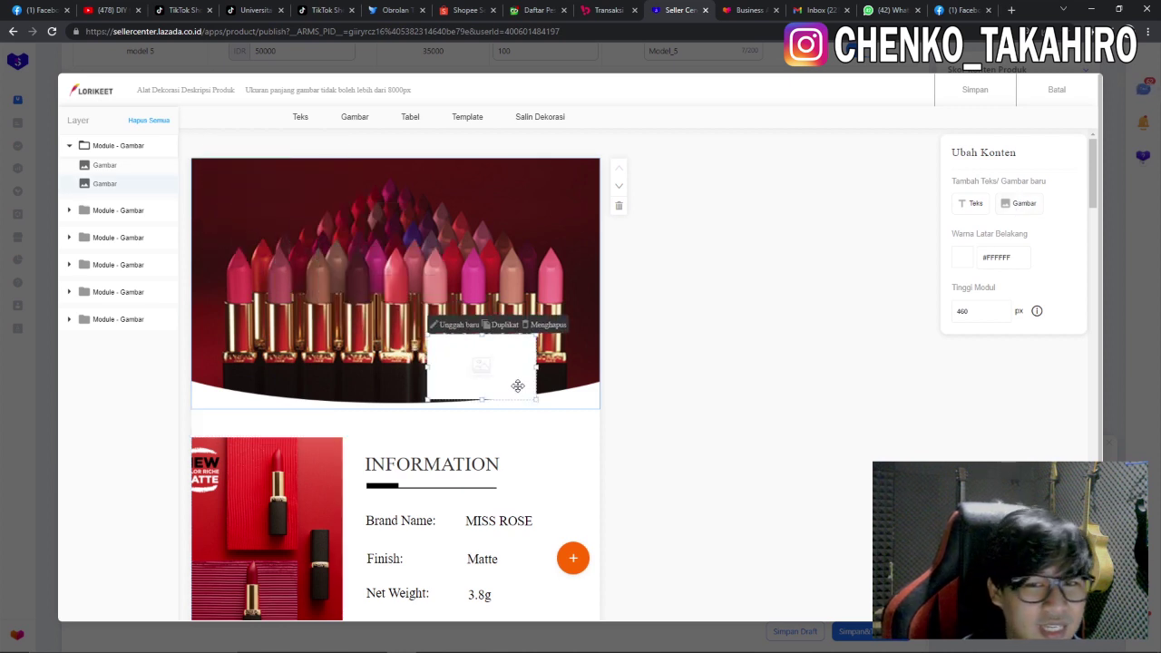
pyautogui.press('Delete')
# Step: Open the file chooser to upload a replacement for the template's lipstick header image
pyautogui.click(453, 239)
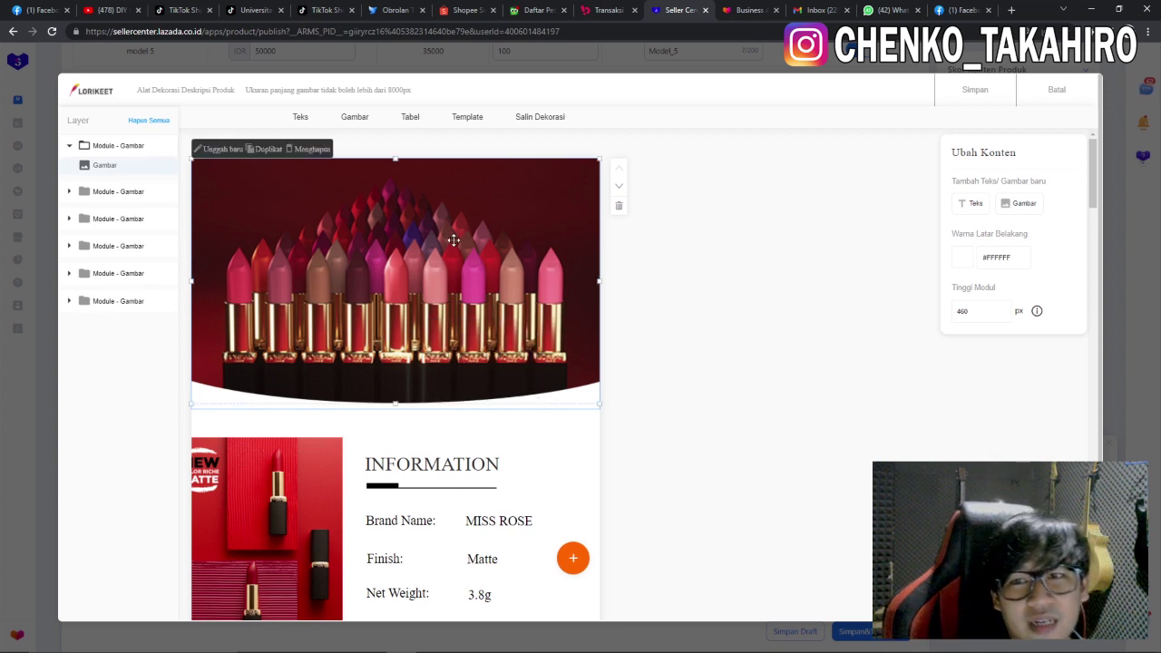
pyautogui.click(216, 151)
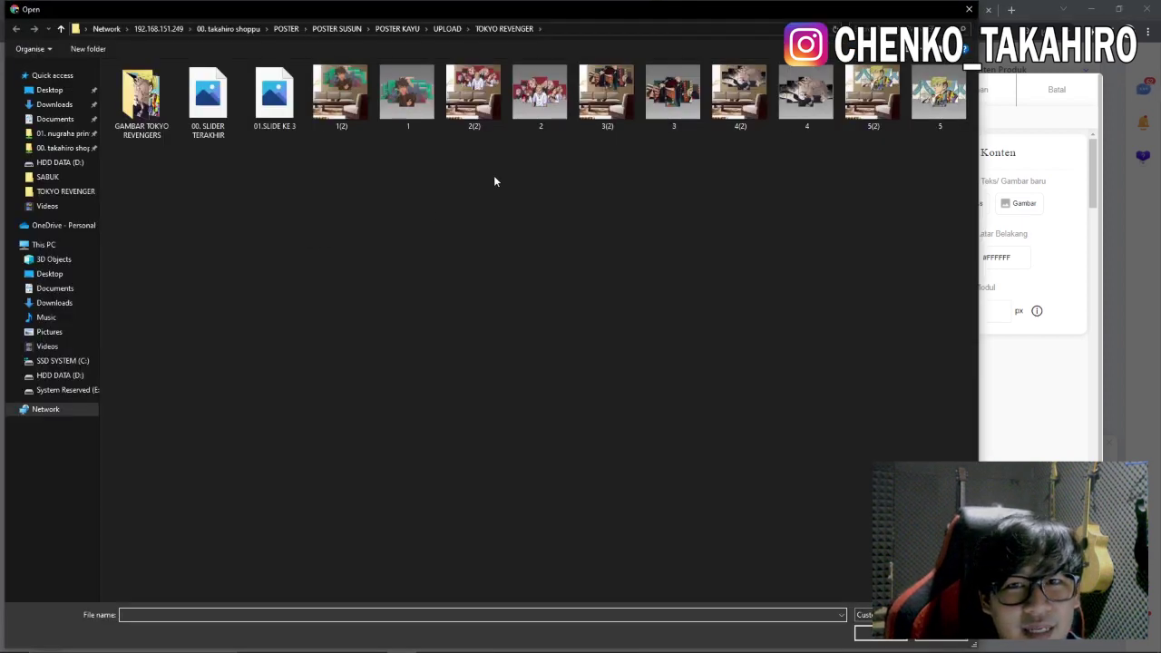
# Step: Try to replace the lipstick banner in the first module with the image file 2(2)
pyautogui.click(472, 92)
pyautogui.click(880, 632)
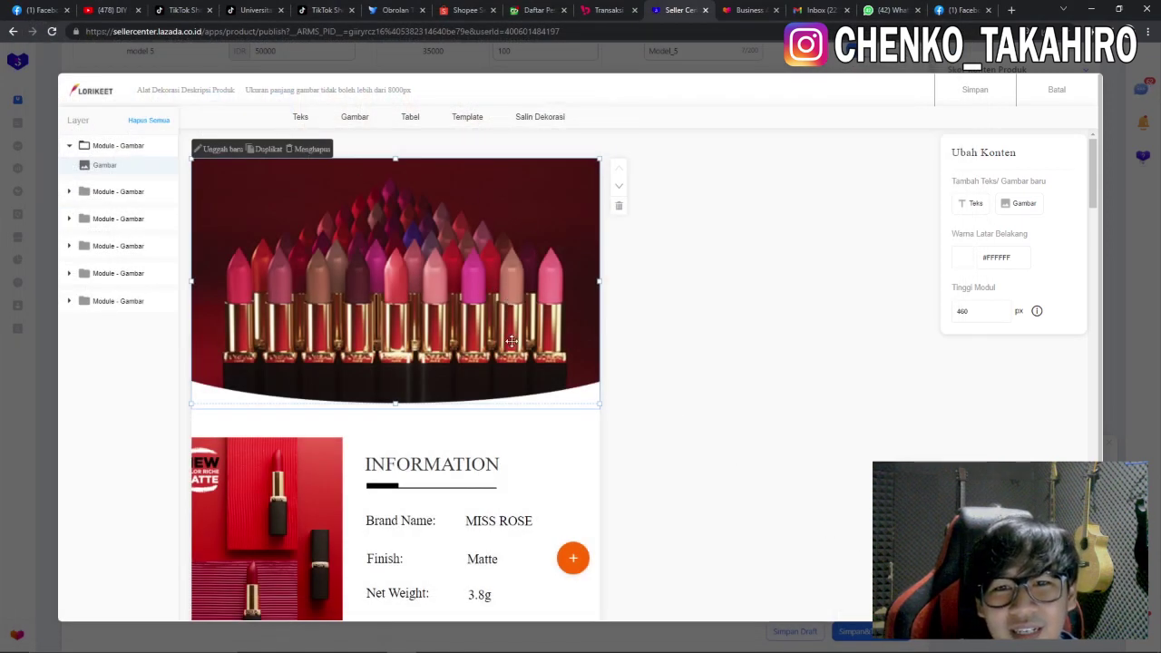
# Step: Delete the lipstick banner from the first module and add two empty image placeholders to it
pyautogui.moveTo(598, 402); pyautogui.dragTo(468, 321)
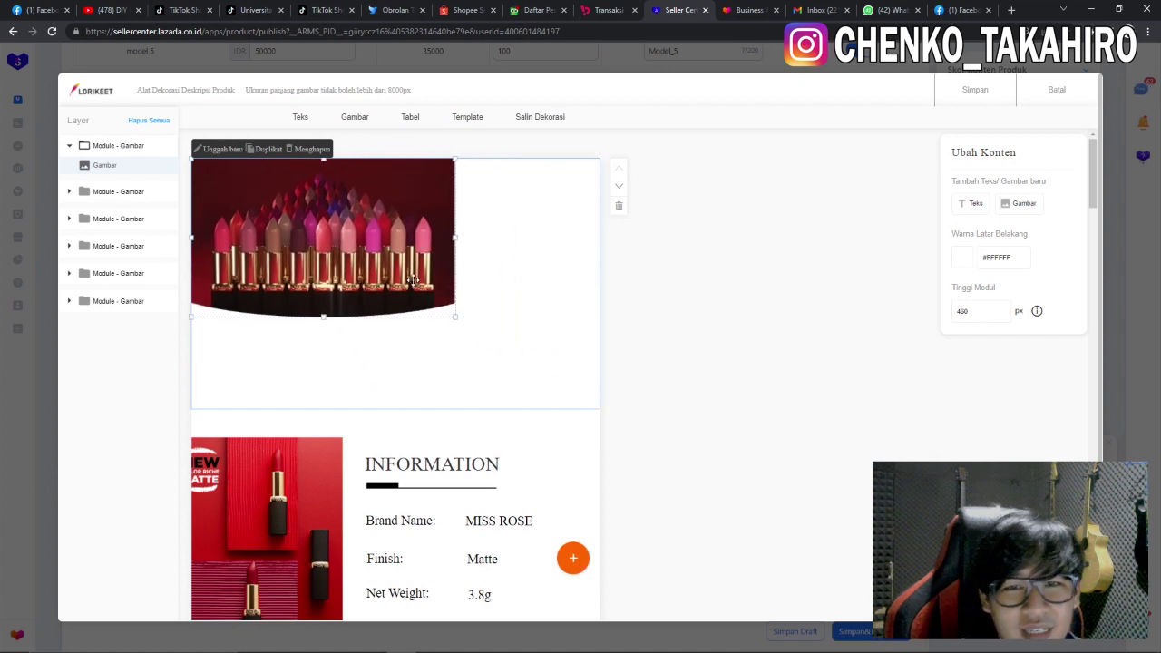
pyautogui.press('Delete')
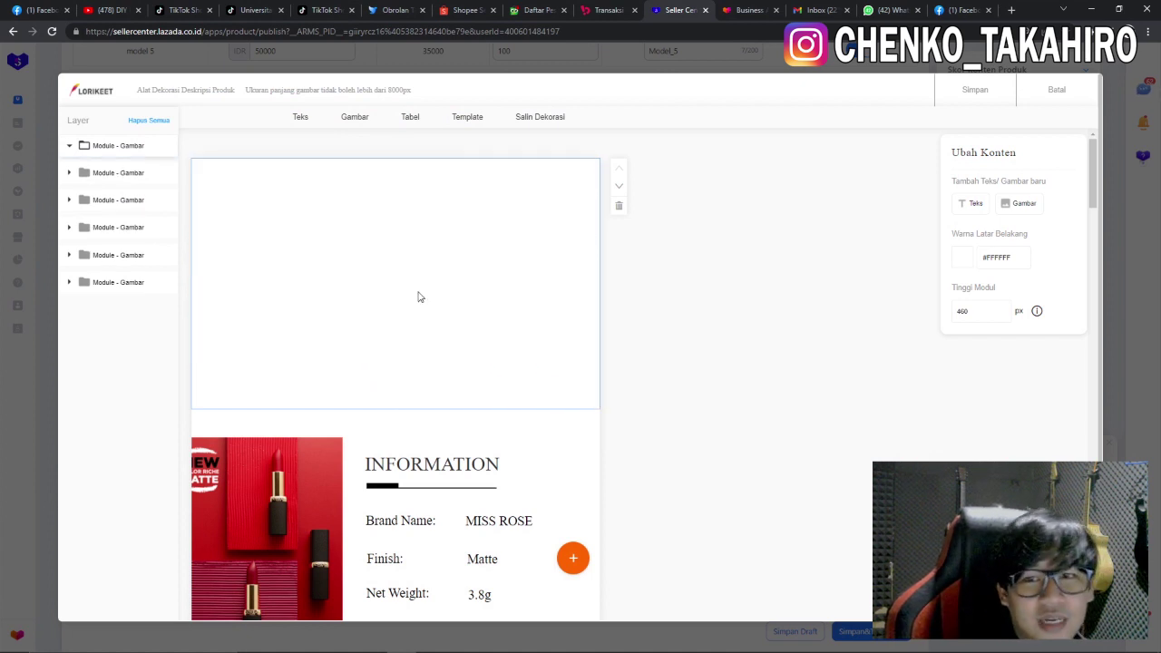
pyautogui.click(1016, 214)
pyautogui.click(1021, 205)
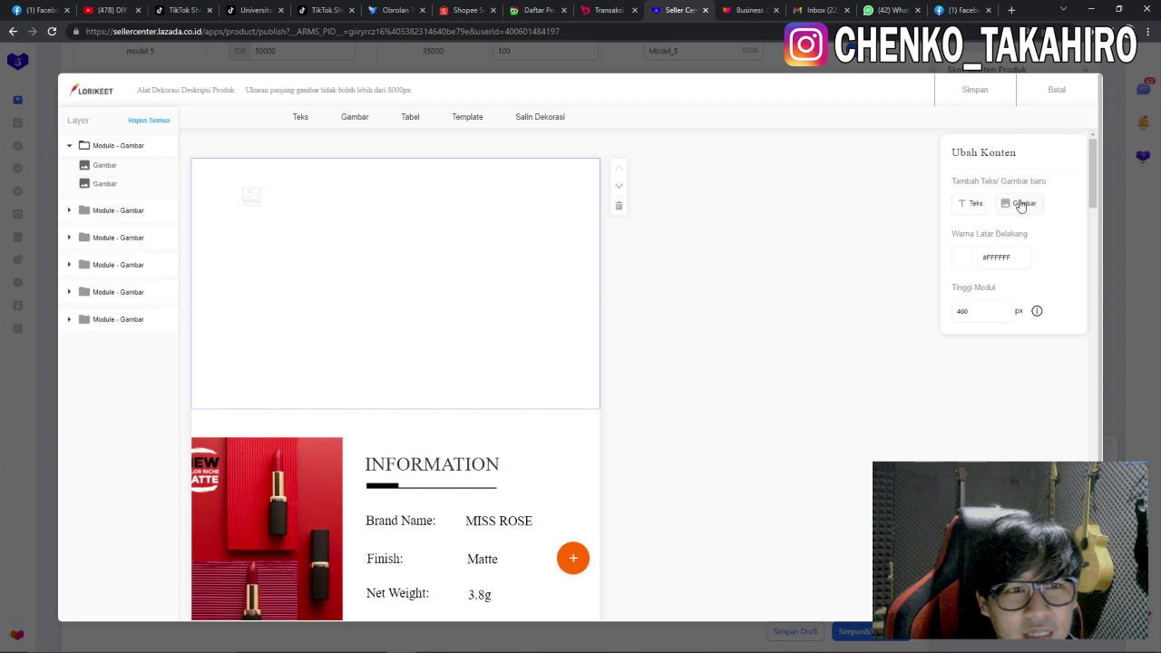
# Step: Try to upload the image file 2(2) from the TOKYO REVENGER folder into the first module's first image placeholder
pyautogui.click(100, 165)
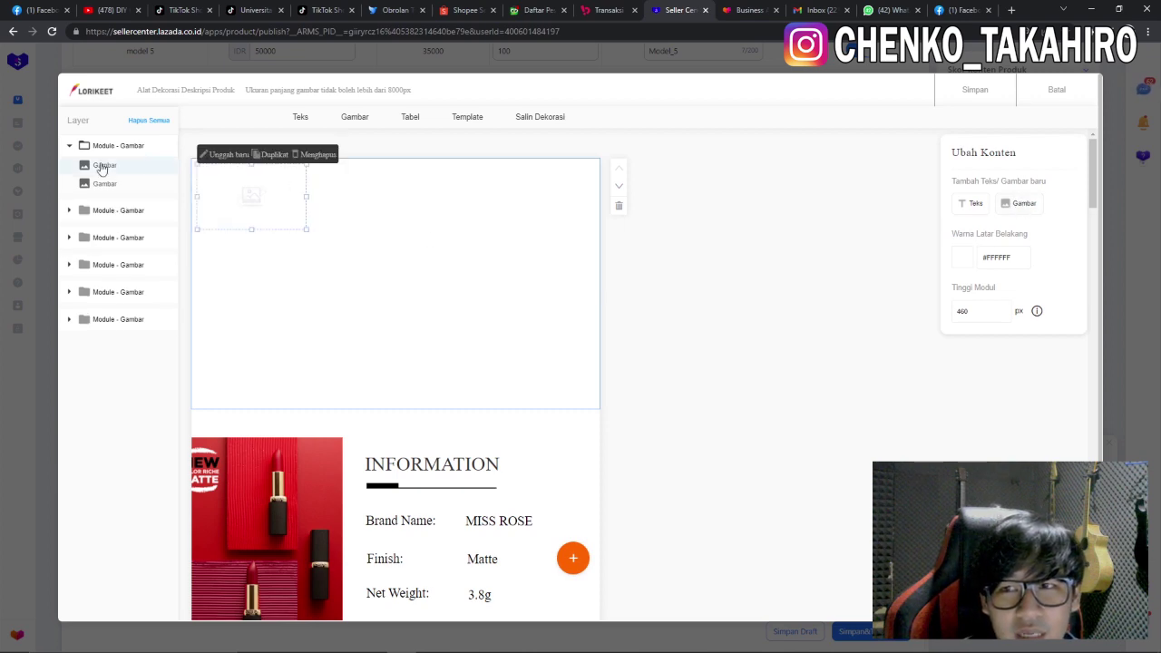
pyautogui.click(230, 158)
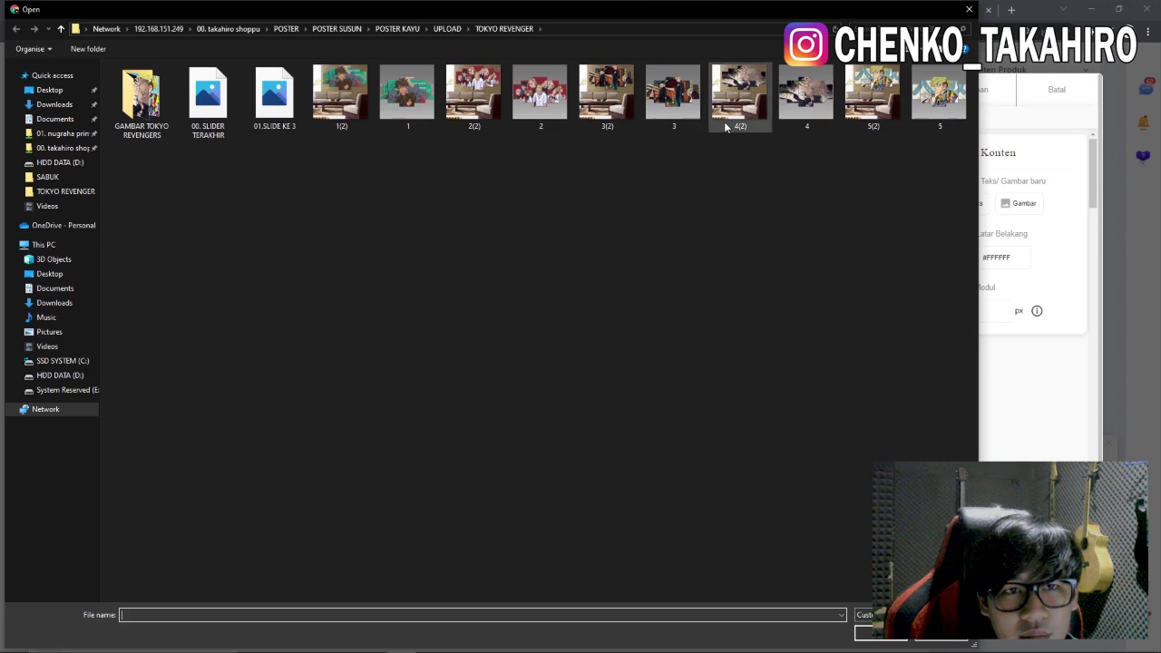
pyautogui.click(540, 90)
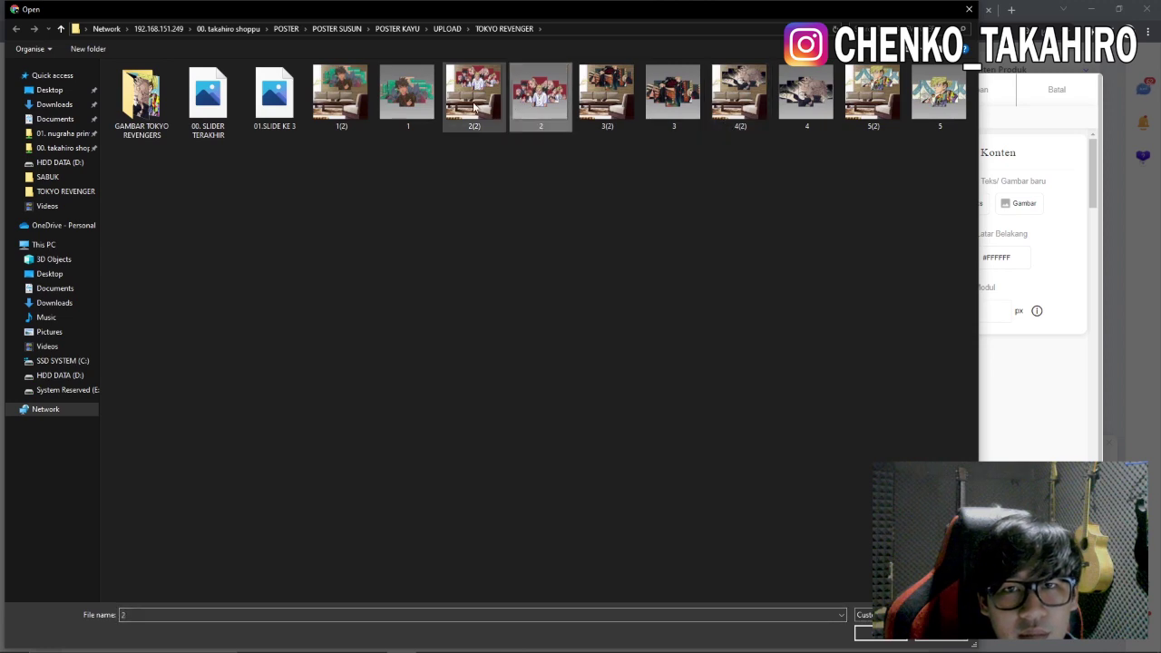
pyautogui.click(473, 90)
pyautogui.click(885, 635)
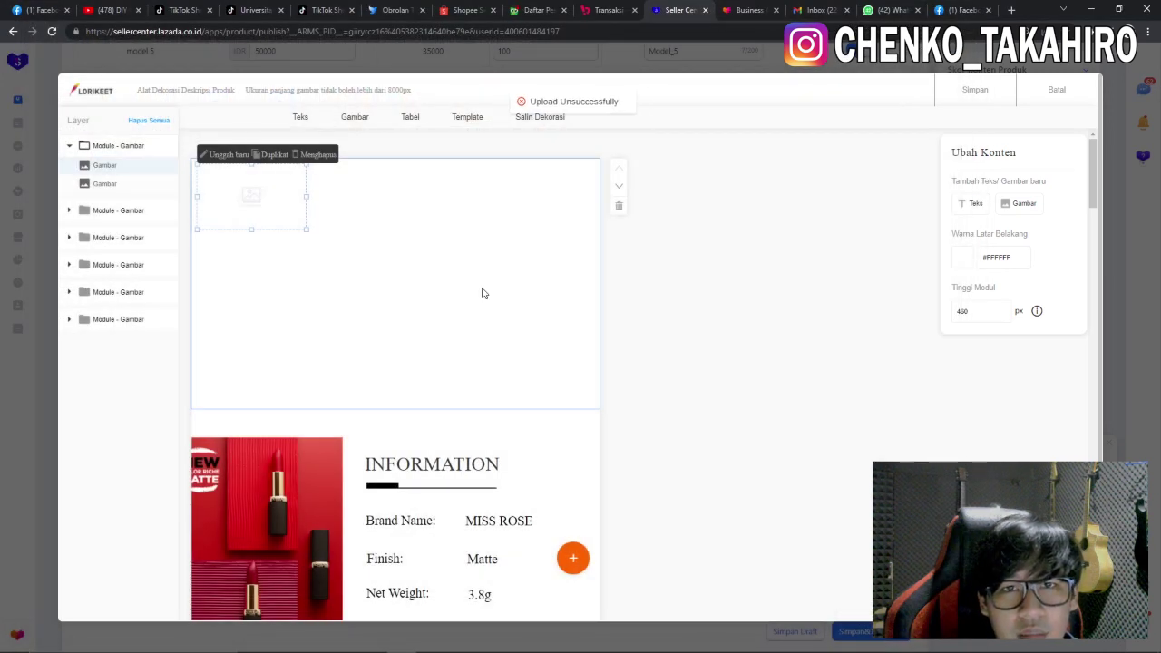
# Step: Upload the image file 2 from the TOKYO REVENGER folder into the first module's selected placeholder
pyautogui.click(242, 162)
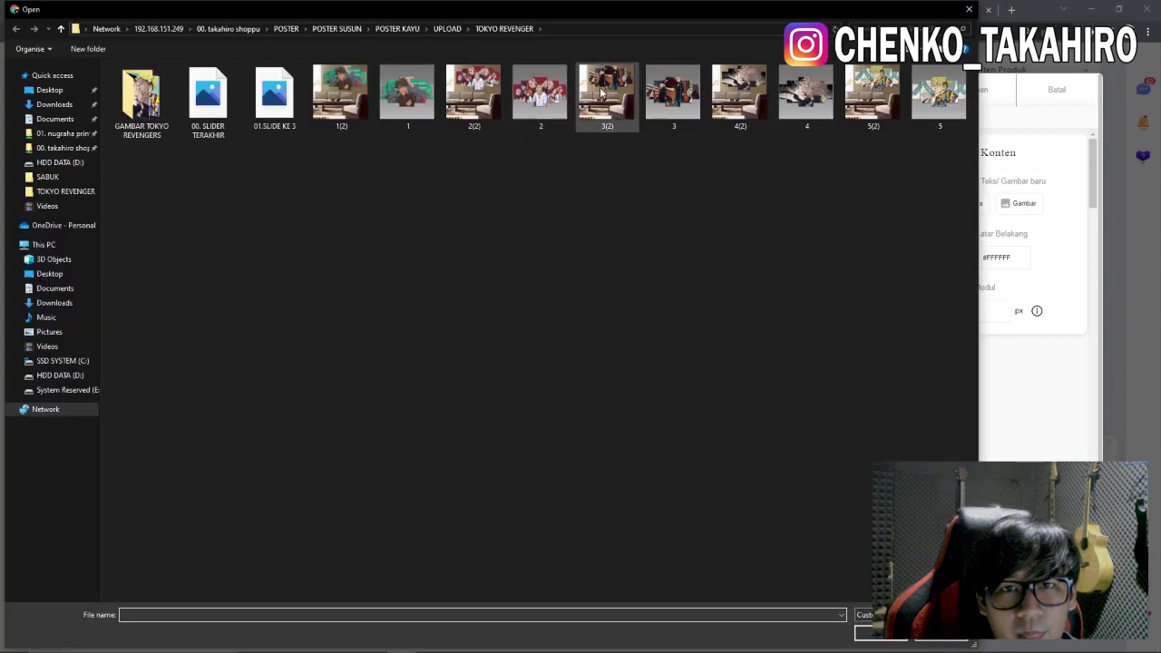
pyautogui.click(540, 92)
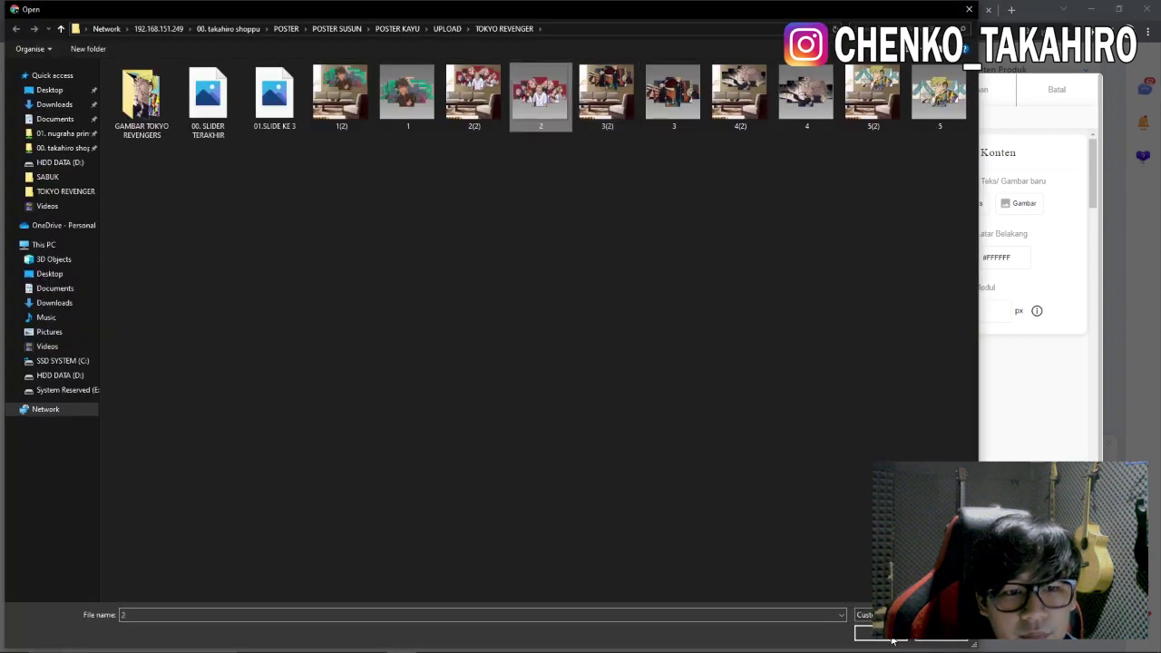
pyautogui.click(885, 635)
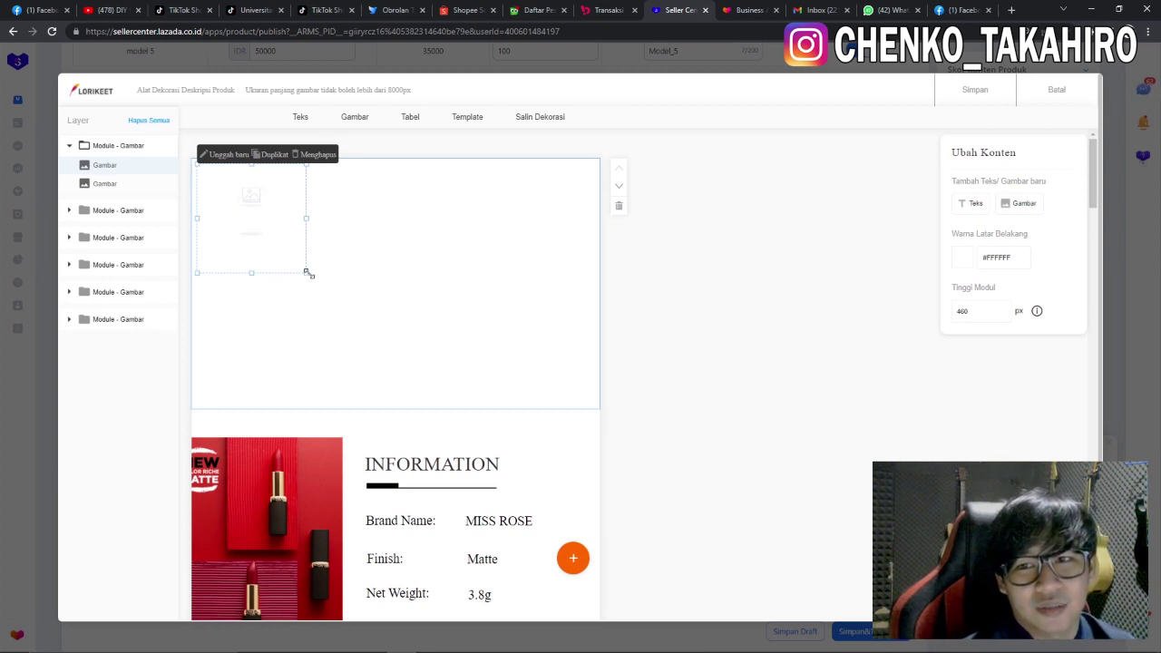
# Step: Enlarge the uploaded poster image to span nearly the whole first module and extend past its upper and lower edges
pyautogui.moveTo(306, 272); pyautogui.dragTo(521, 394)
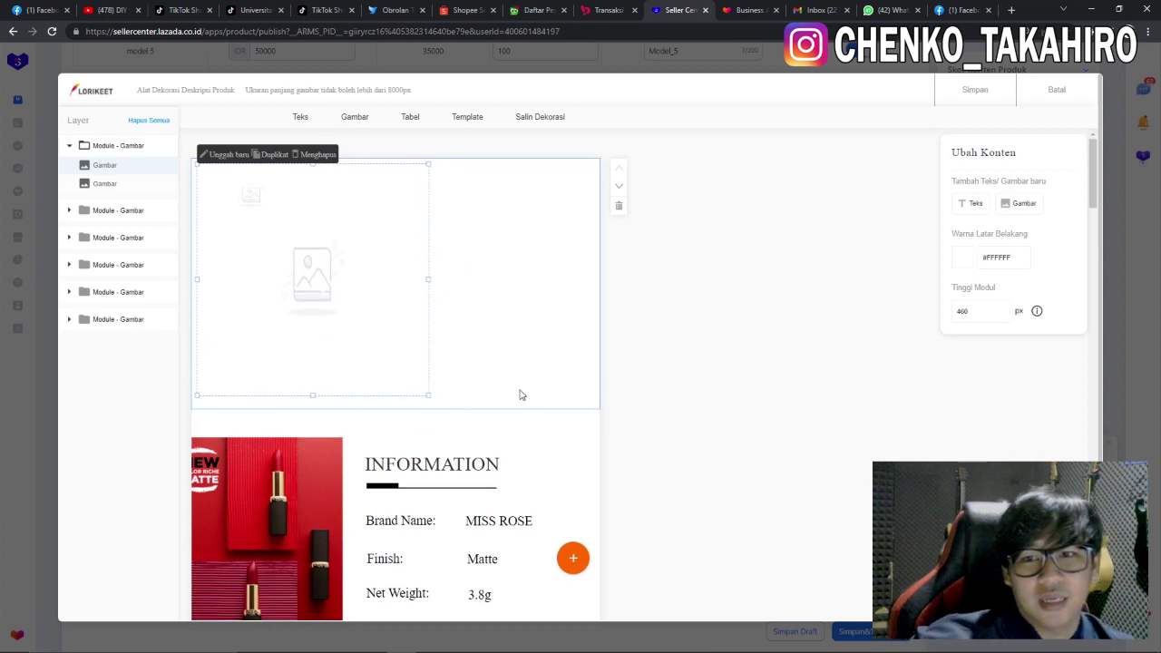
pyautogui.moveTo(428, 280); pyautogui.dragTo(587, 300)
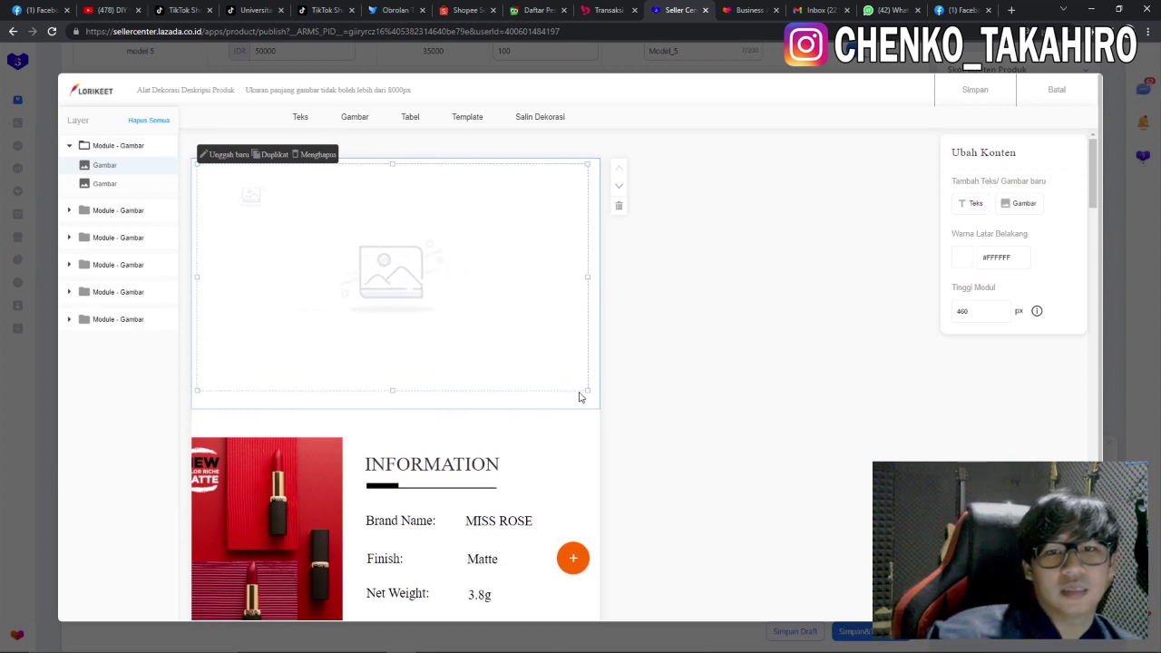
pyautogui.moveTo(583, 394); pyautogui.dragTo(586, 402)
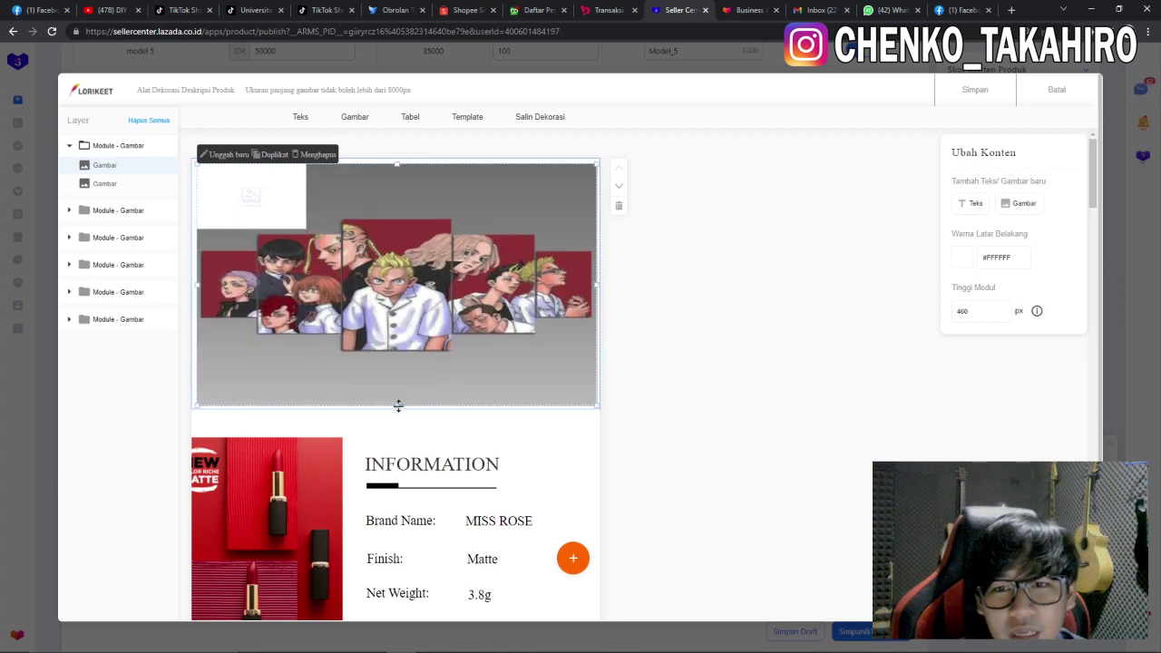
pyautogui.moveTo(398, 406); pyautogui.dragTo(399, 422)
pyautogui.moveTo(394, 163); pyautogui.dragTo(396, 136)
# Step: Delete the leftover empty placeholder and align and stretch the poster image to cover the first module's full width
pyautogui.click(246, 216)
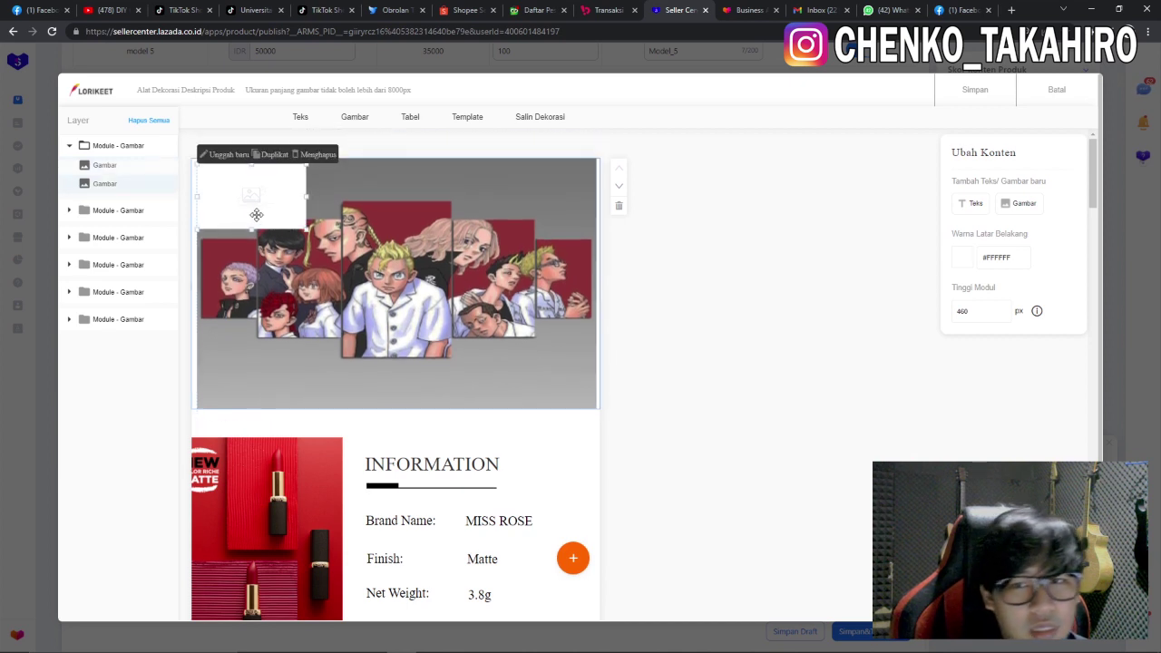
pyautogui.press('Delete')
pyautogui.click(350, 259)
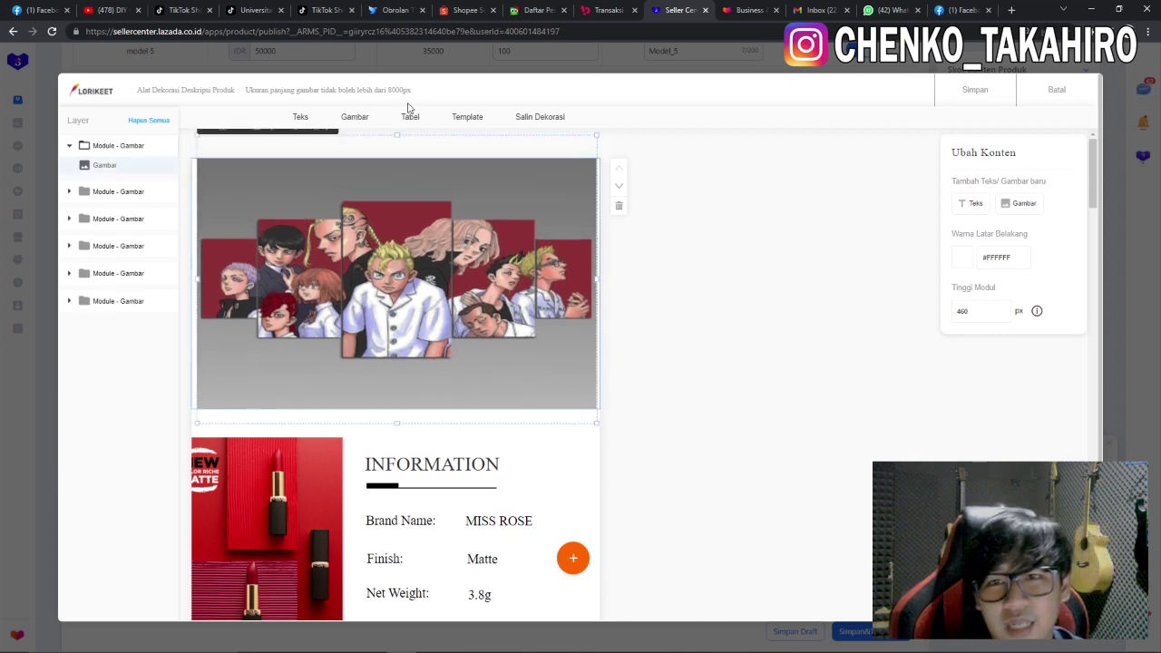
pyautogui.moveTo(392, 133); pyautogui.dragTo(397, 128)
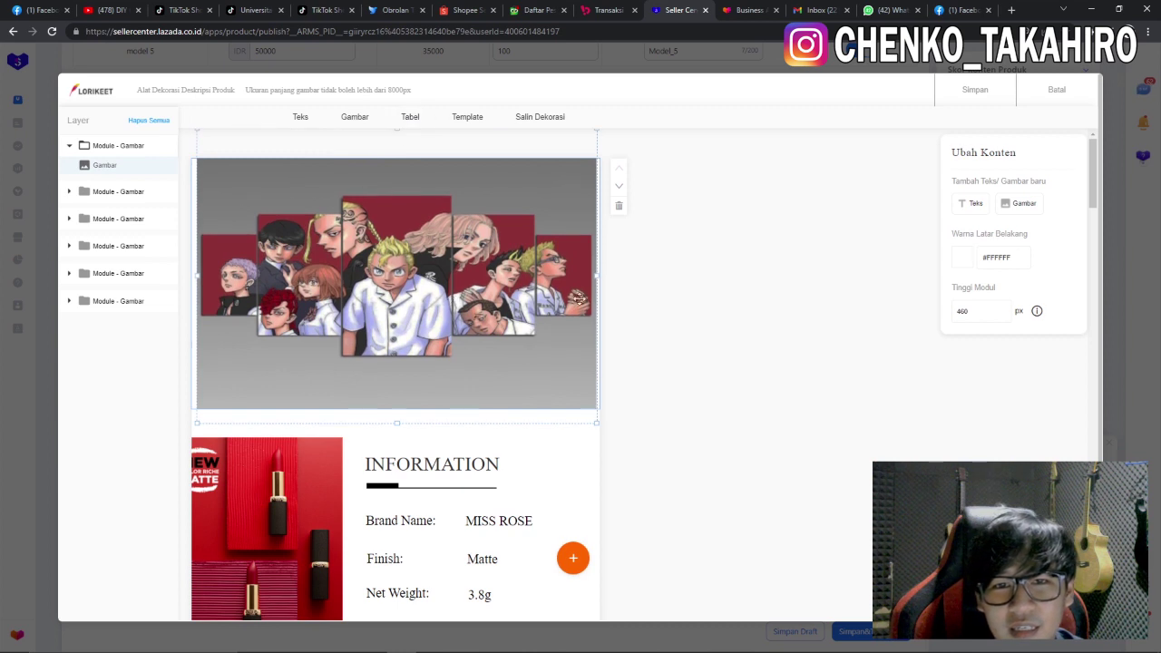
pyautogui.moveTo(595, 278); pyautogui.dragTo(578, 293)
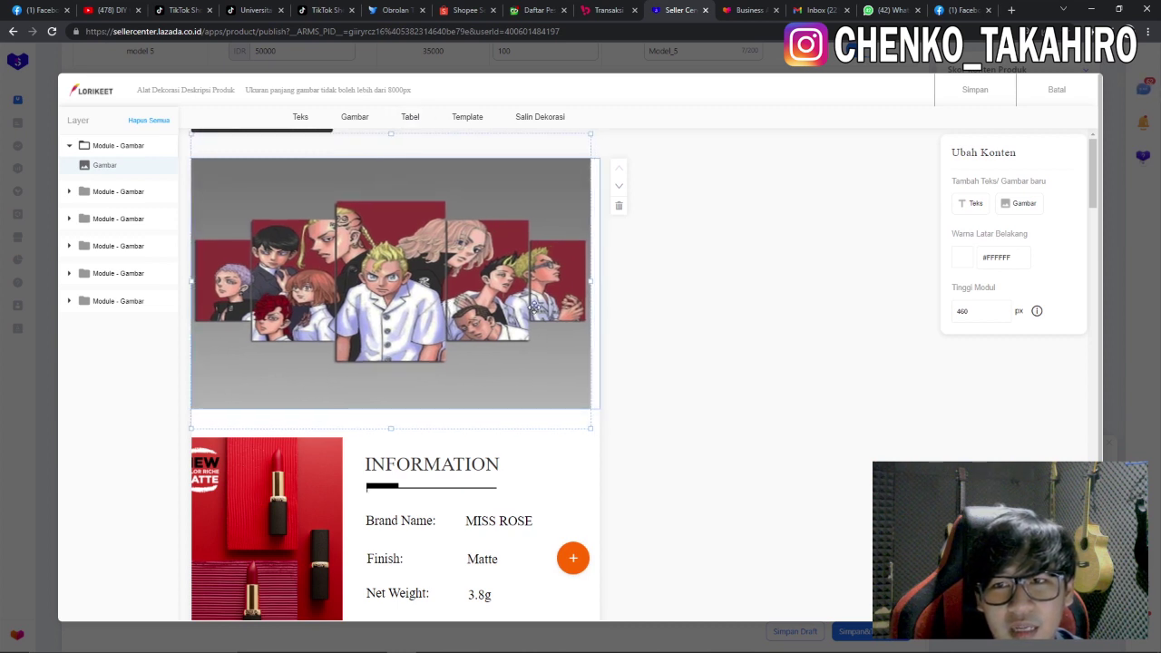
pyautogui.moveTo(590, 427)
pyautogui.mouseDown()
pyautogui.moveTo(598, 439)
pyautogui.moveTo(586, 435)
pyautogui.mouseUp()
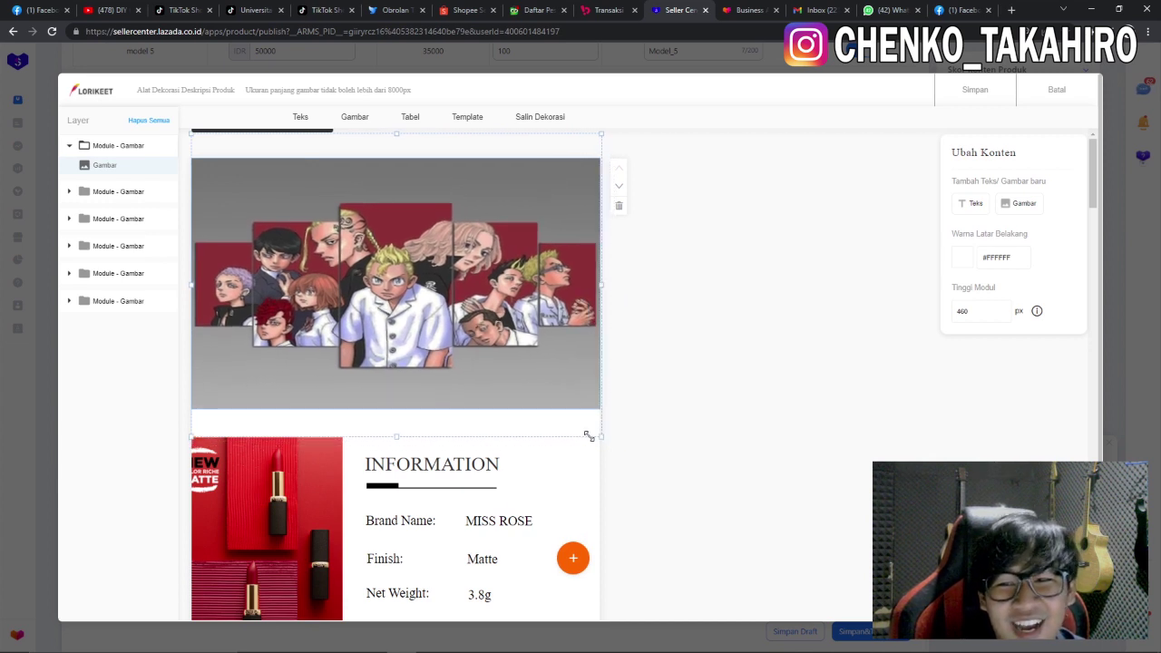
pyautogui.moveTo(398, 437); pyautogui.dragTo(396, 445)
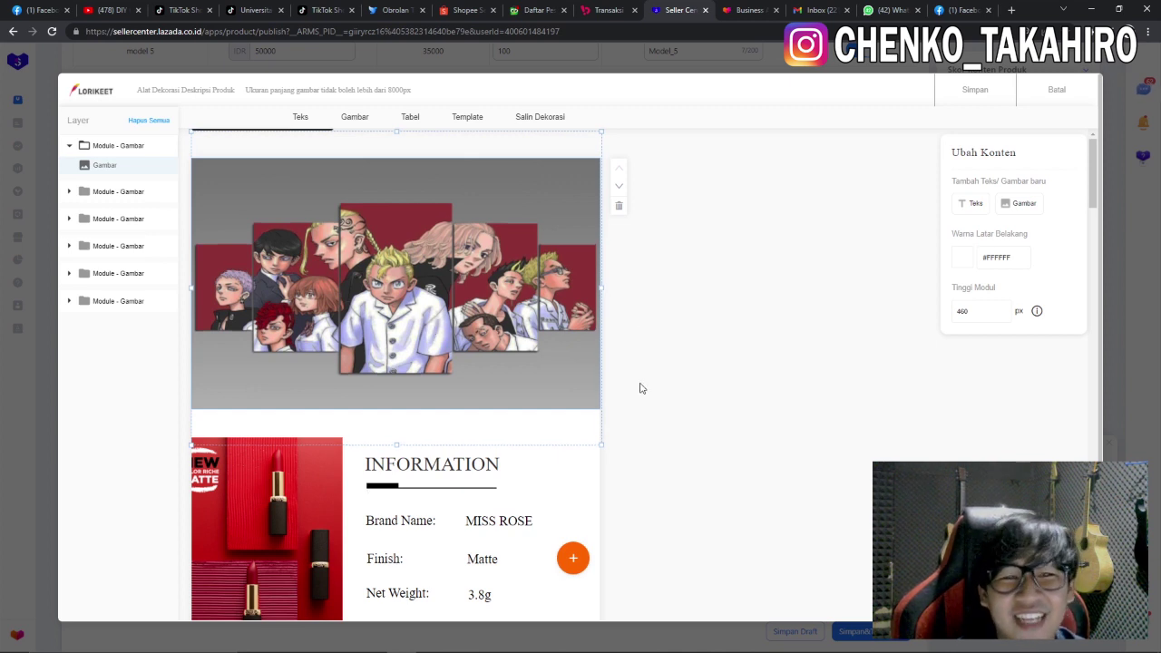
# Step: Delete the red lipstick image beside the product details in the INFORMATION module
pyautogui.scroll(-2, 1092, 186)
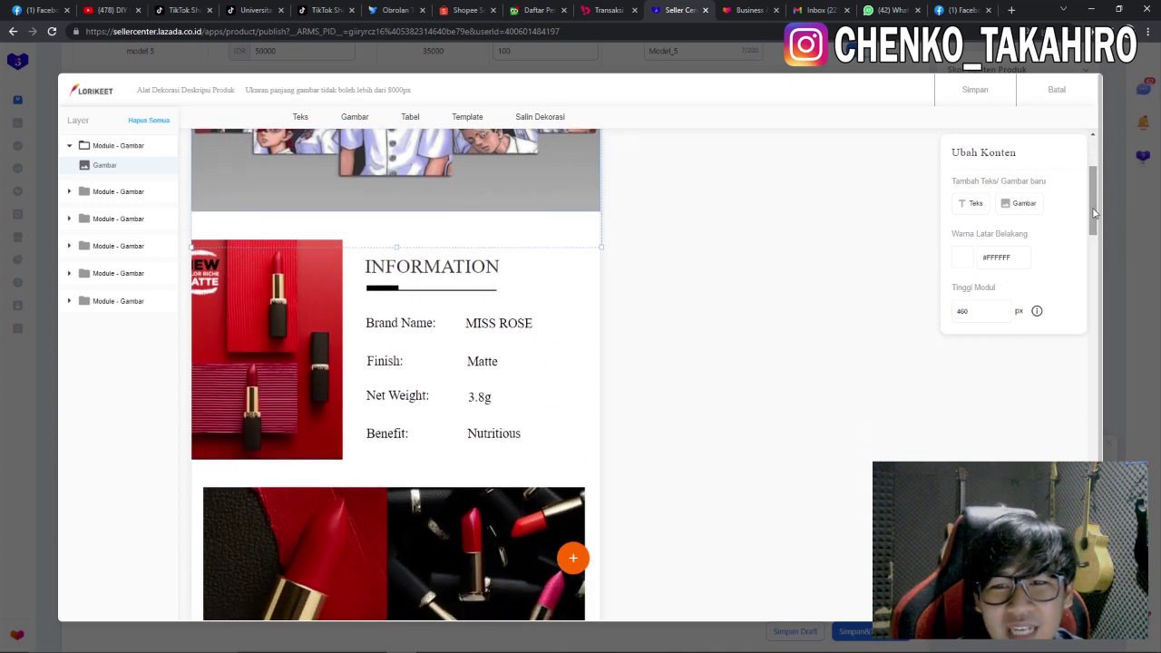
pyautogui.click(309, 346)
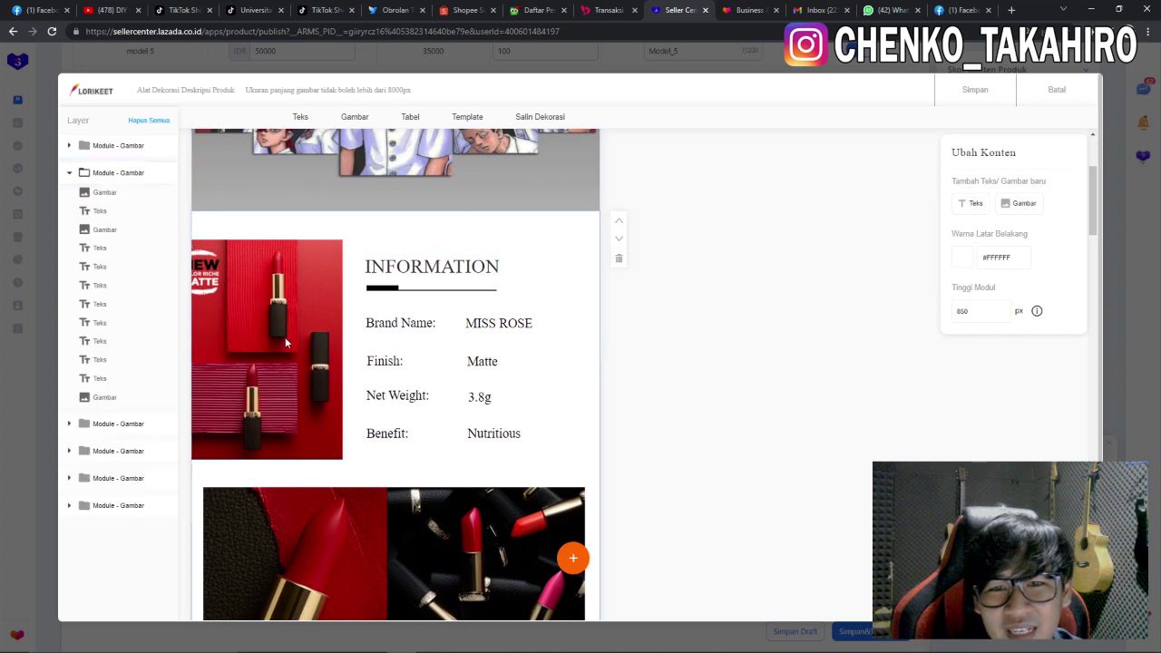
pyautogui.click(285, 337)
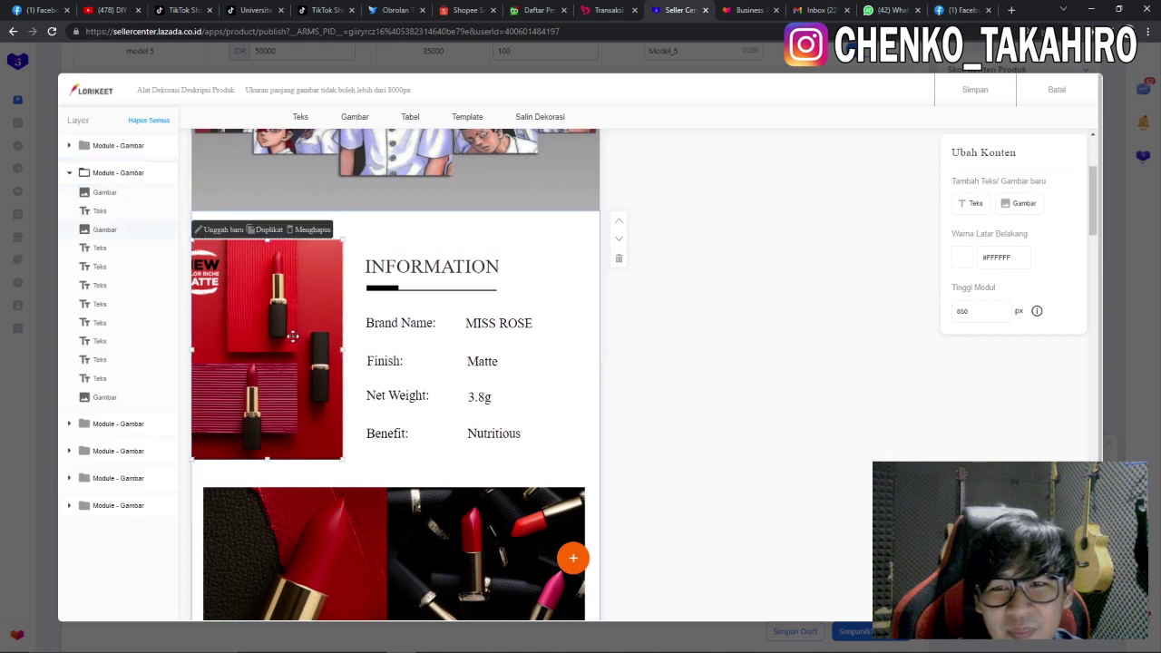
pyautogui.click(311, 230)
# Step: Try moving the INFORMATION heading into the emptied image area and undo the move
pyautogui.click(388, 261)
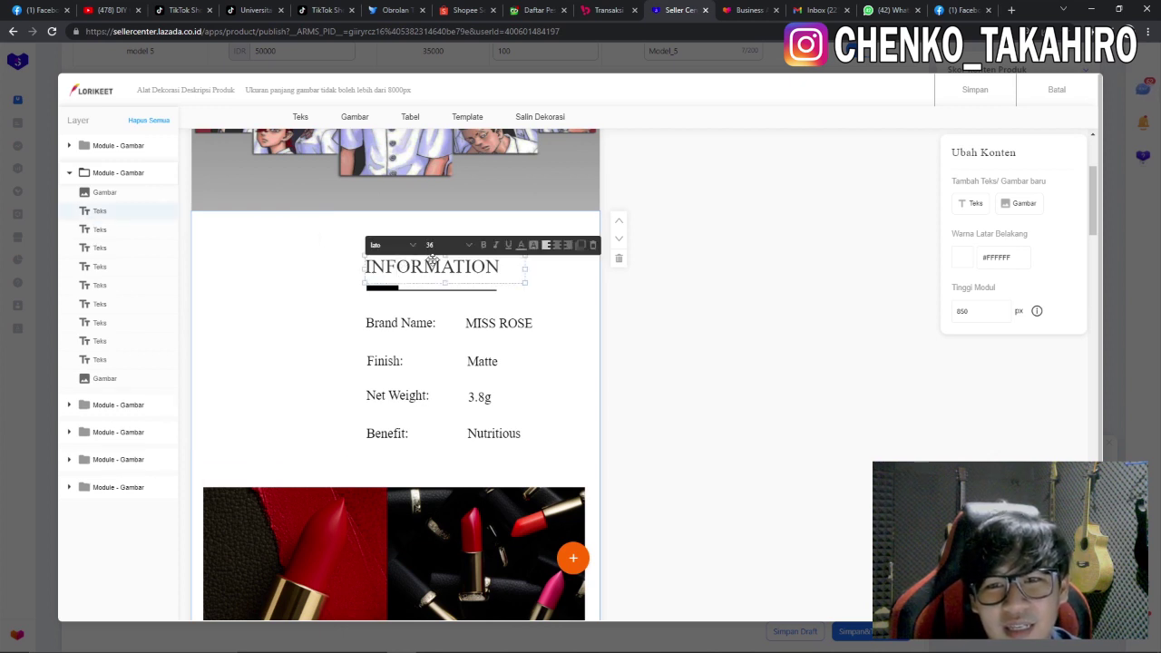
pyautogui.moveTo(452, 266); pyautogui.dragTo(386, 263)
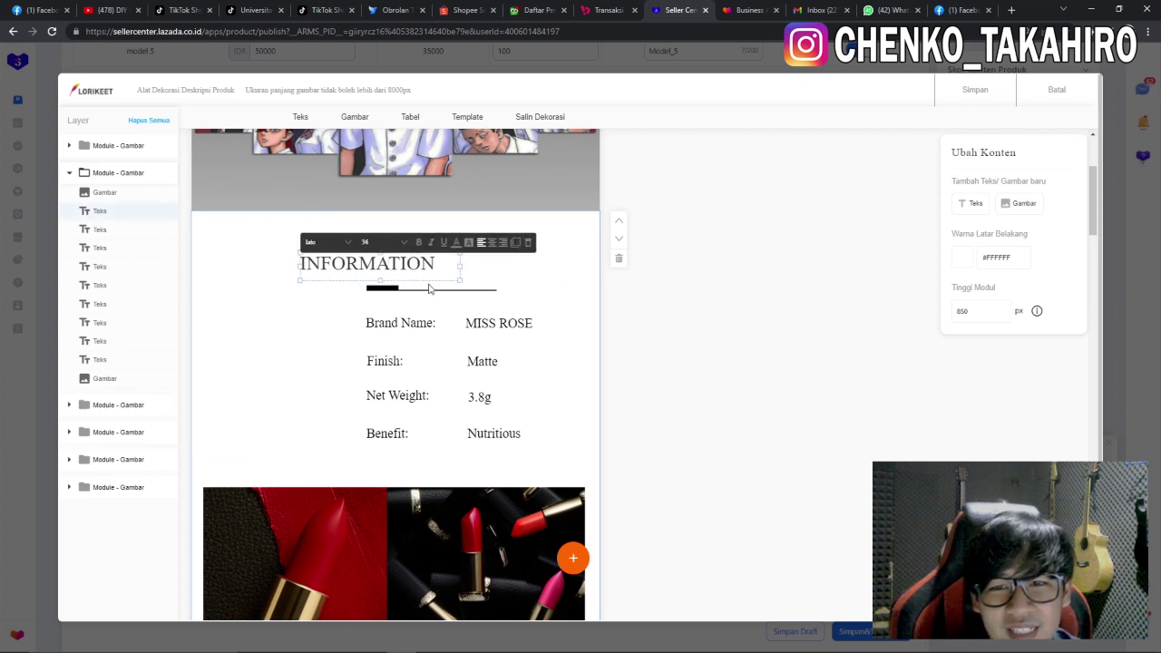
pyautogui.click(439, 297)
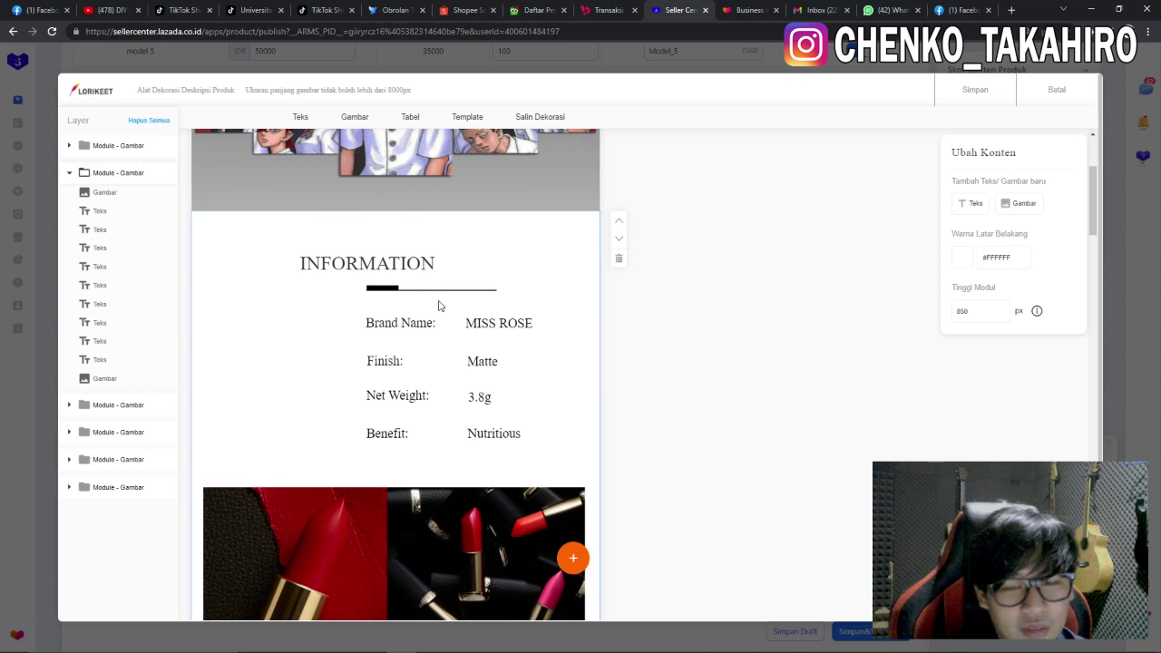
pyautogui.hotkey('ctrl', 'z')
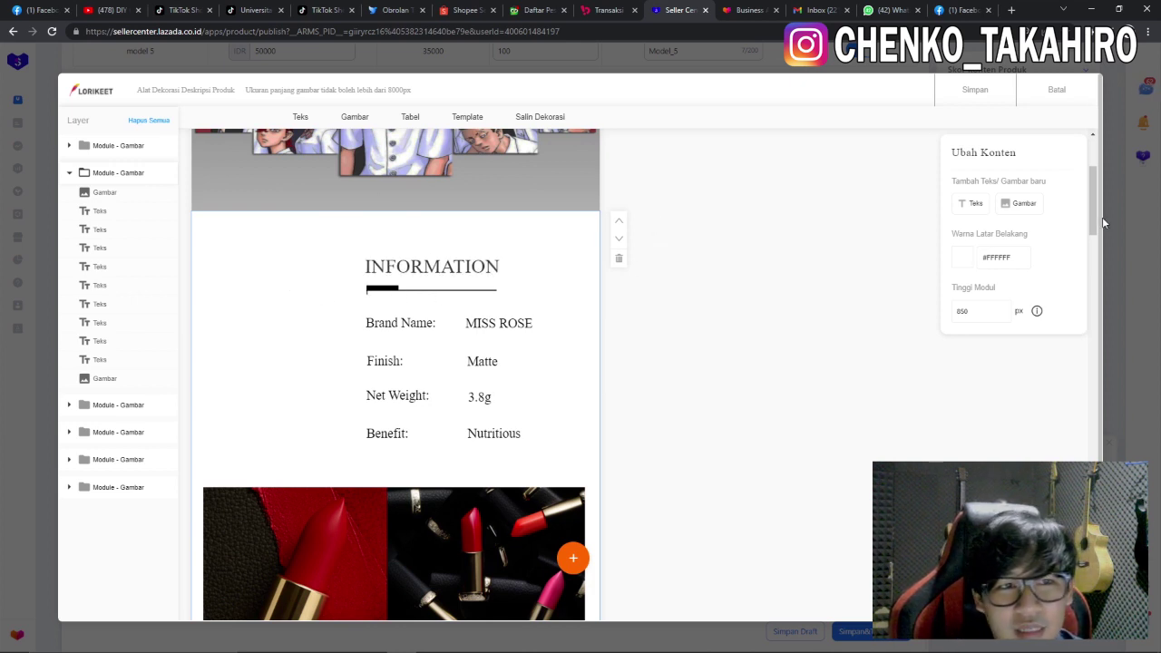
# Step: Add an image placeholder to the INFORMATION module, upload 01.SLIDE KE 3 into it and enlarge it beside the heading
pyautogui.moveTo(1017, 210); pyautogui.dragTo(248, 245)
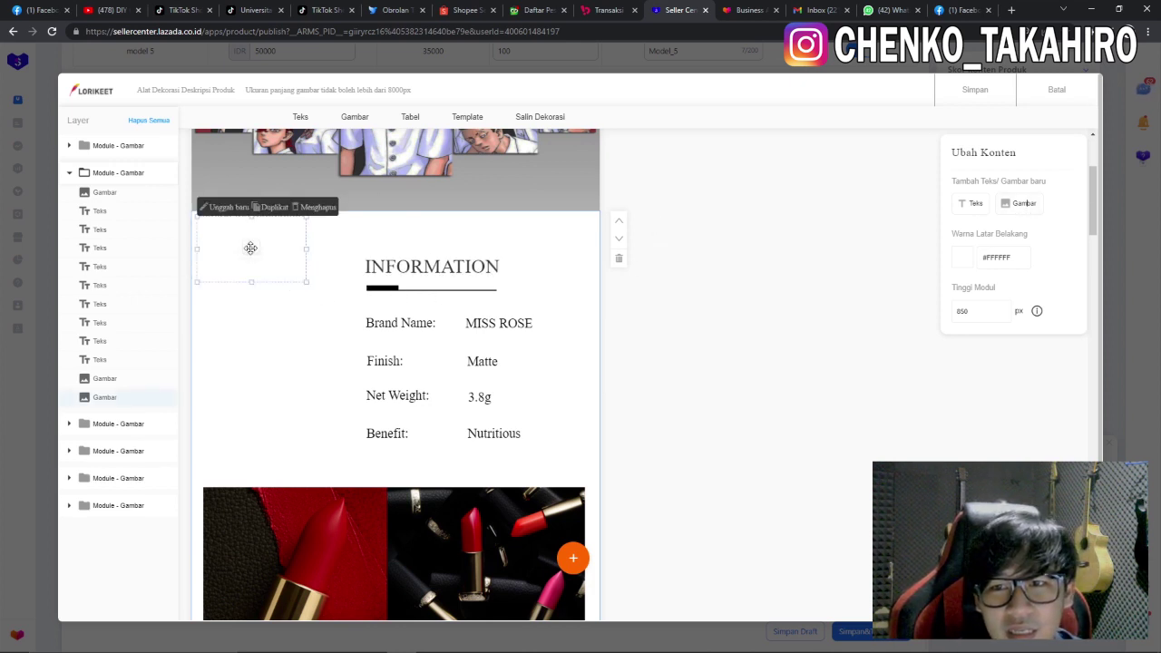
pyautogui.click(228, 207)
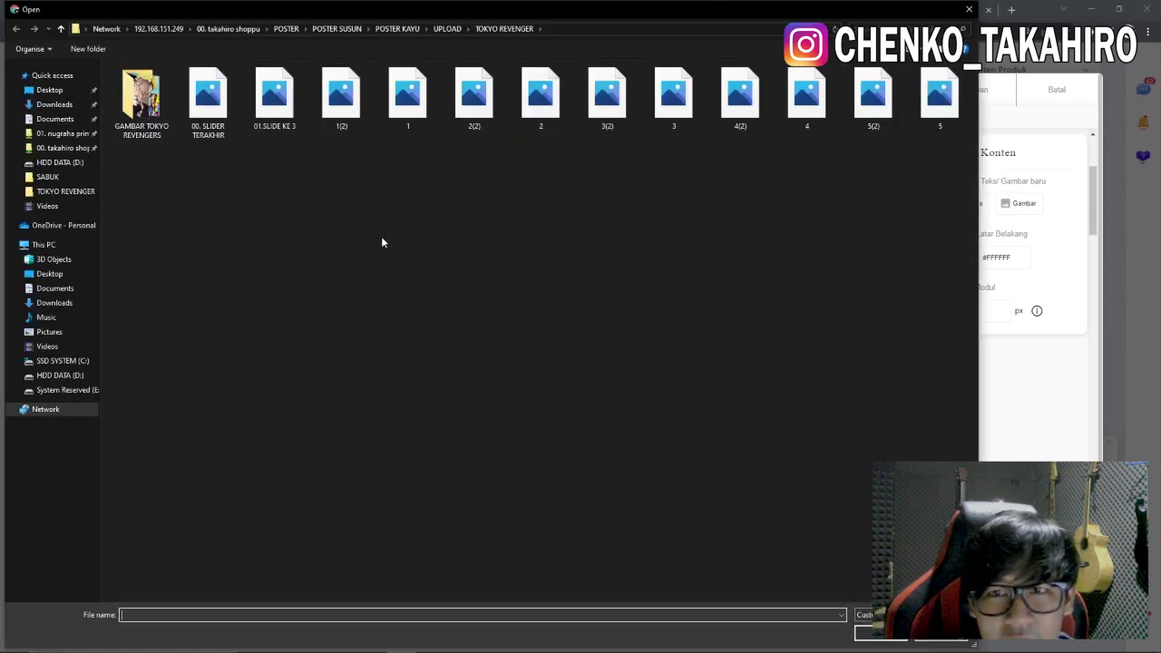
pyautogui.click(272, 100)
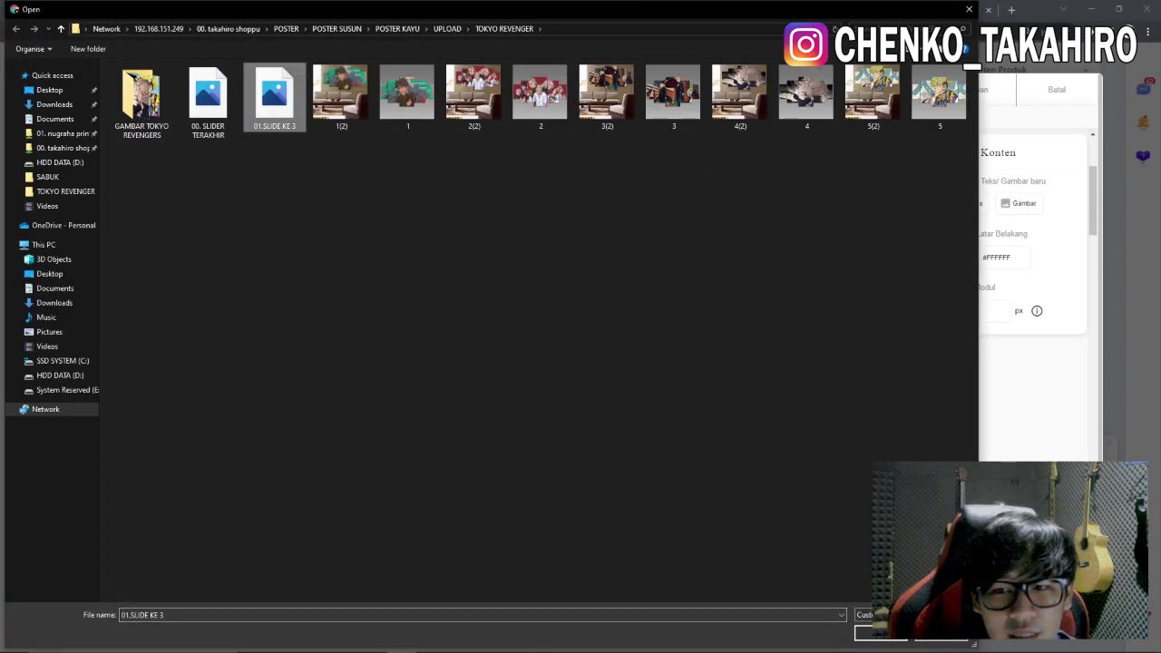
pyautogui.press('Return')
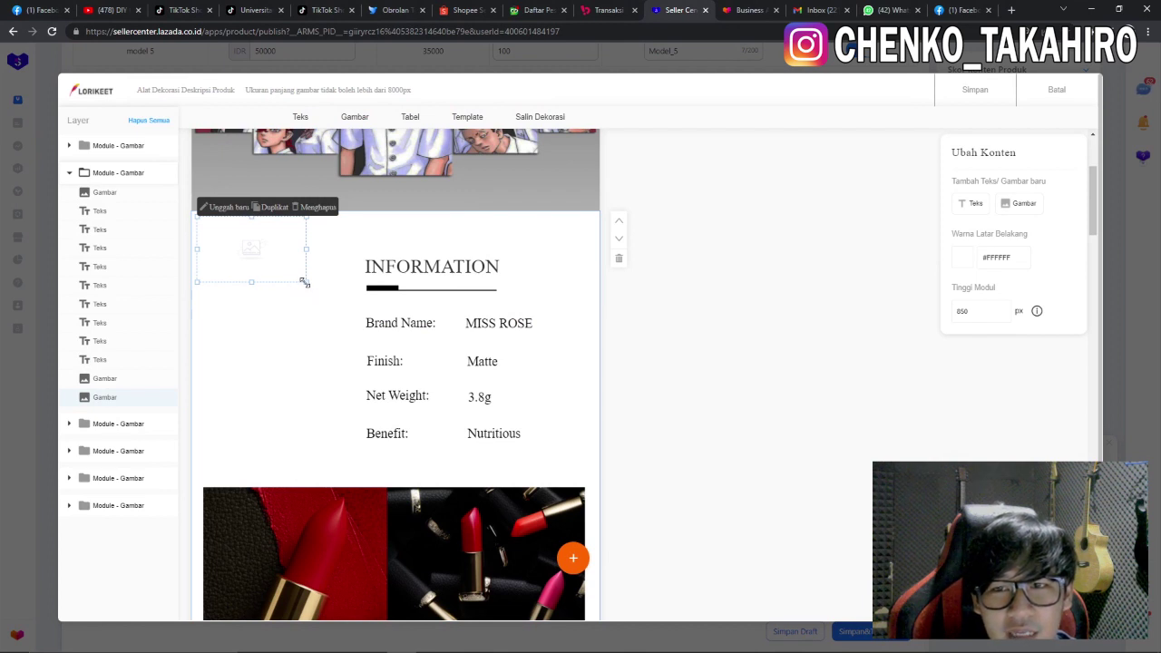
pyautogui.moveTo(304, 283); pyautogui.dragTo(300, 314)
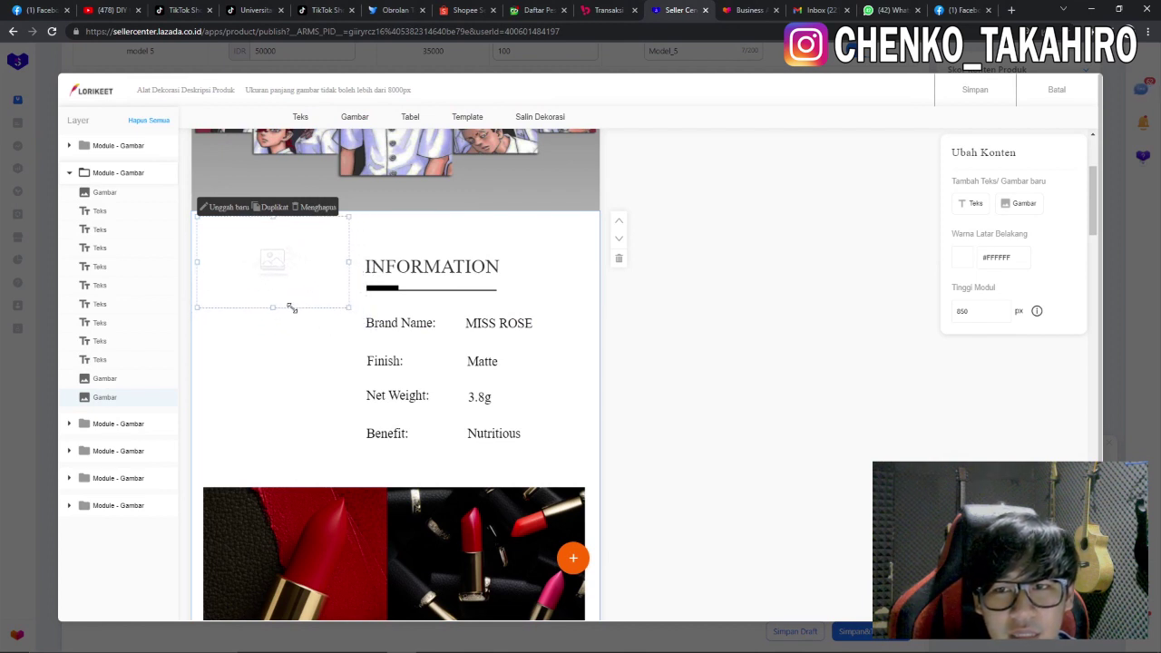
# Step: Change the "Brand Name:" label in the INFORMATION module to "Bahan :"
pyautogui.click(416, 325)
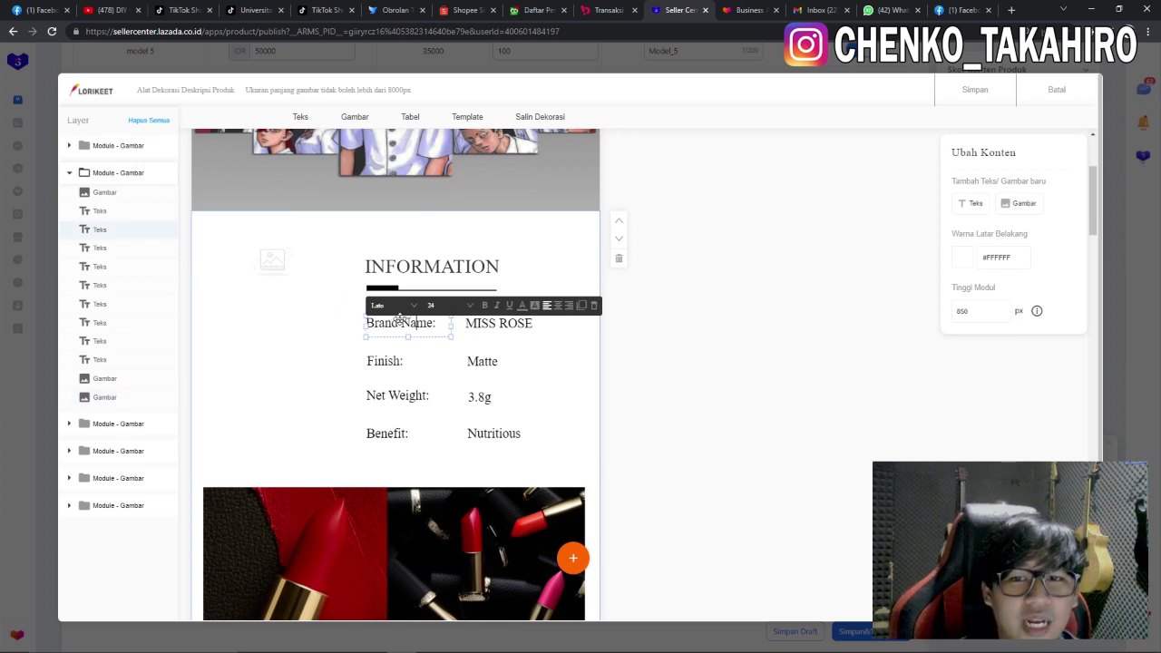
pyautogui.click(490, 361)
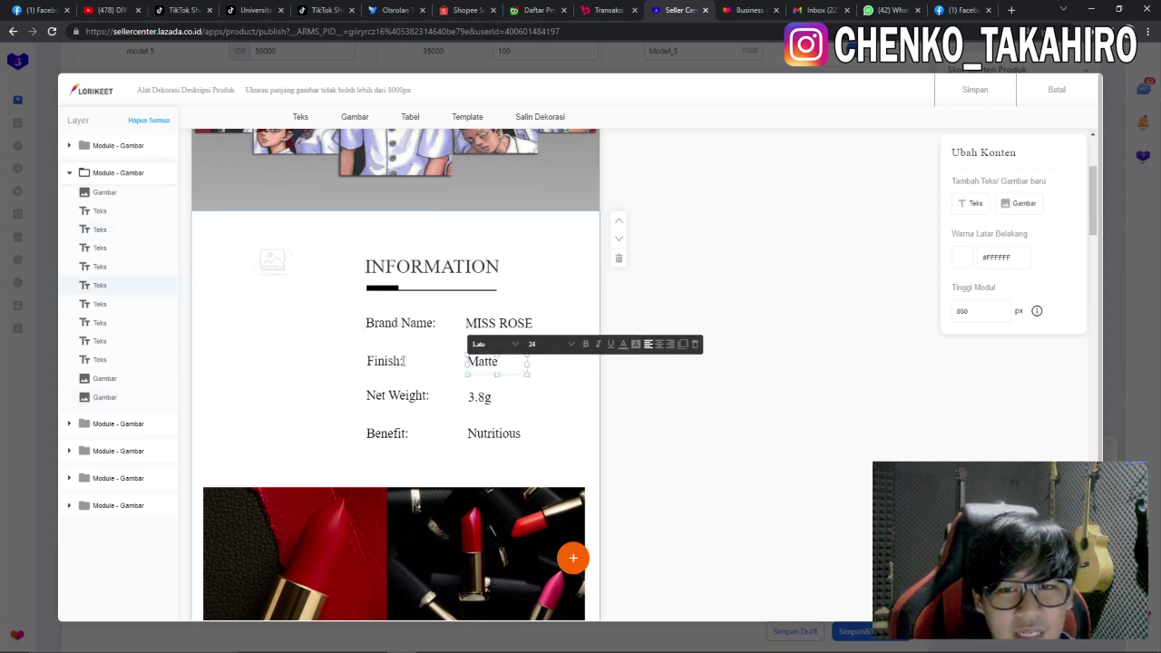
pyautogui.moveTo(432, 323); pyautogui.dragTo(370, 322)
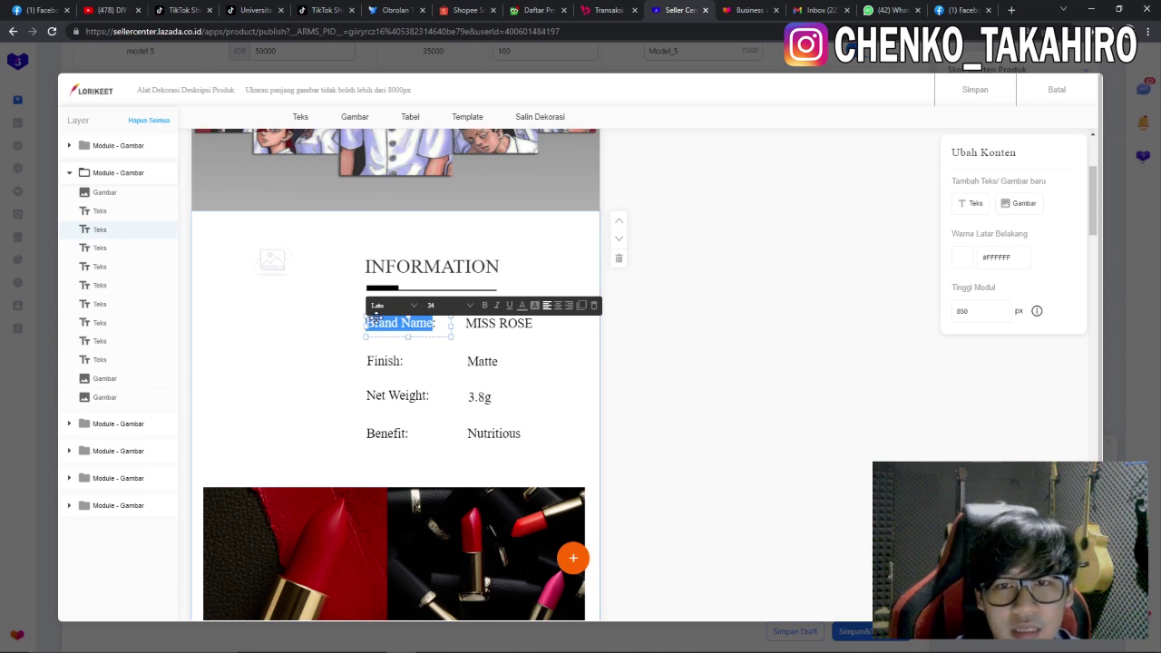
pyautogui.click(386, 328)
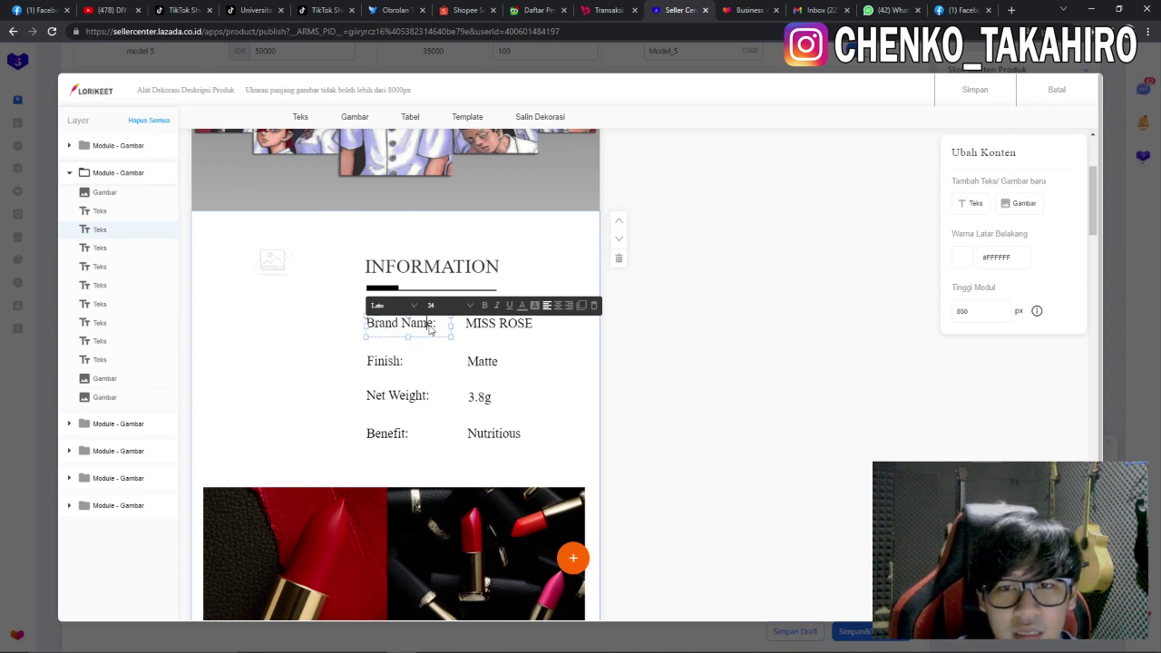
pyautogui.press('BackSpace')
pyautogui.press('BackSpace')
pyautogui.press('BackSpace')
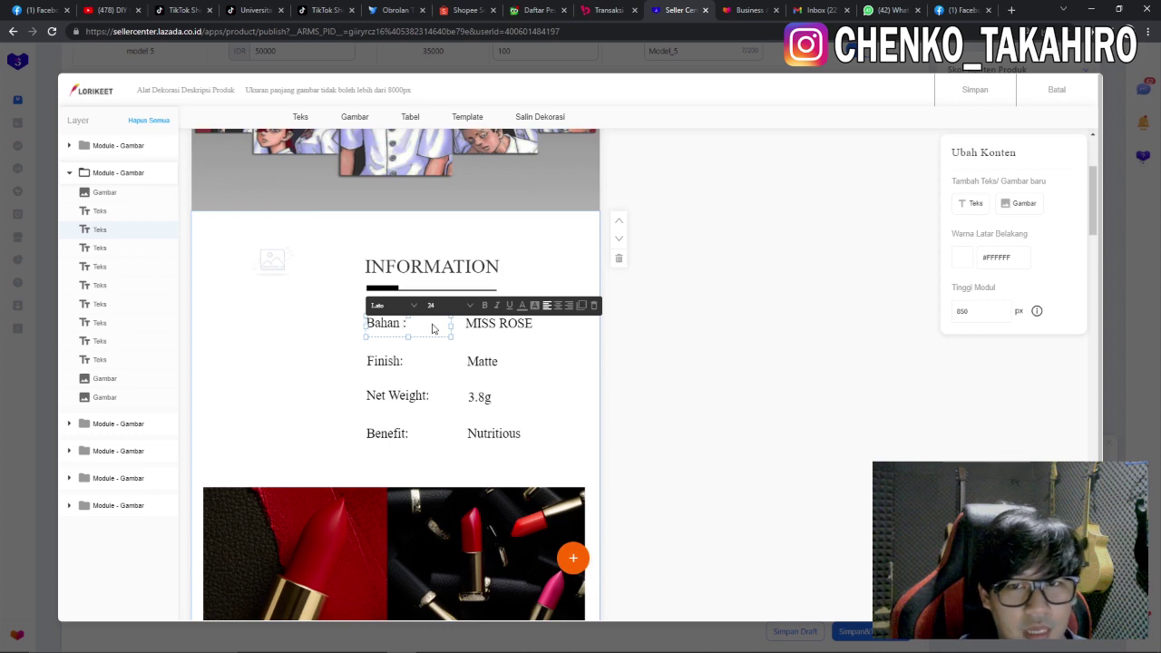
# Step: Replace the MISS ROSE value with "KAYU MDF 6mm" and widen its text box to fit on one line
pyautogui.click(532, 326)
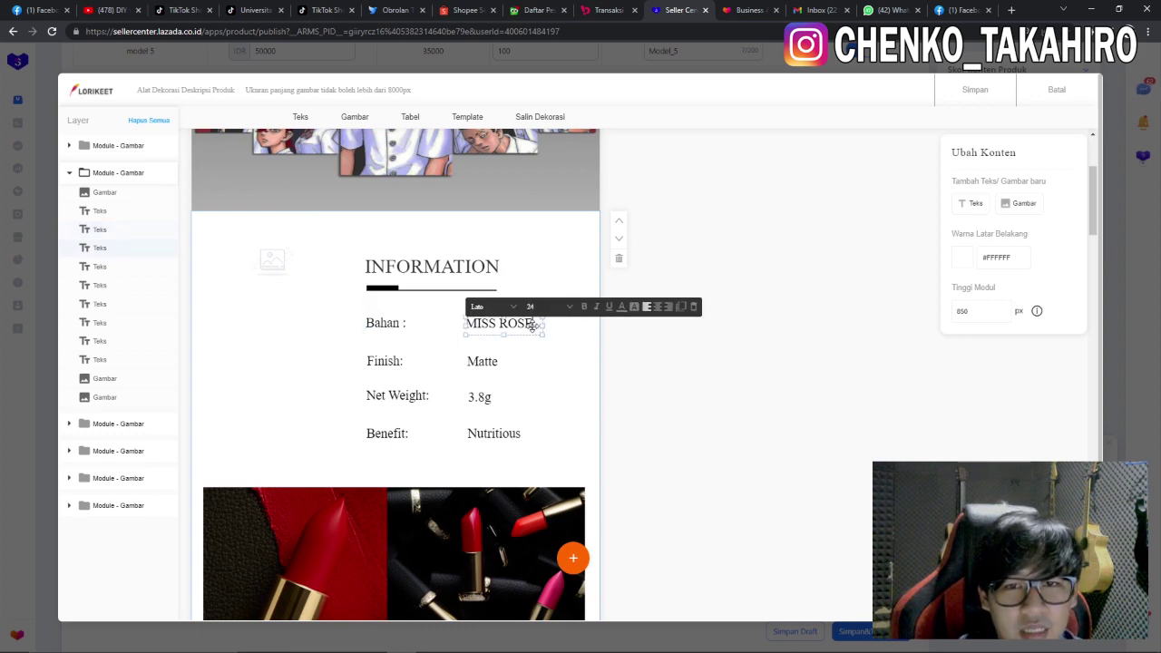
pyautogui.hotkey('ctrl', 'a')
pyautogui.click(570, 334)
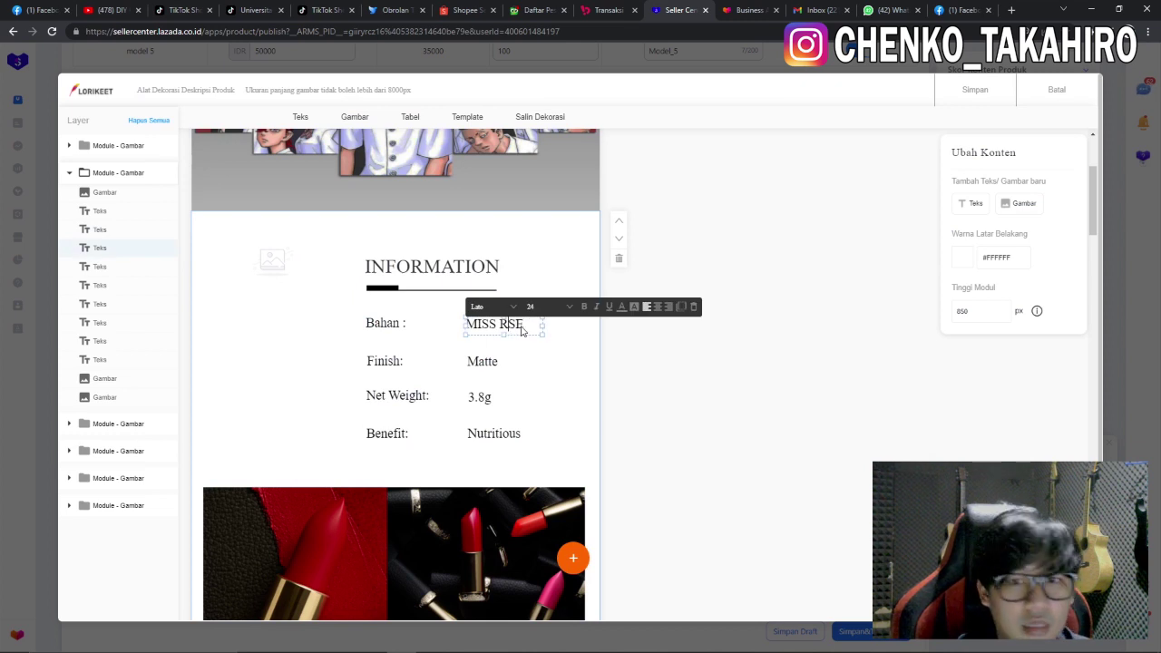
pyautogui.press('BackSpace')
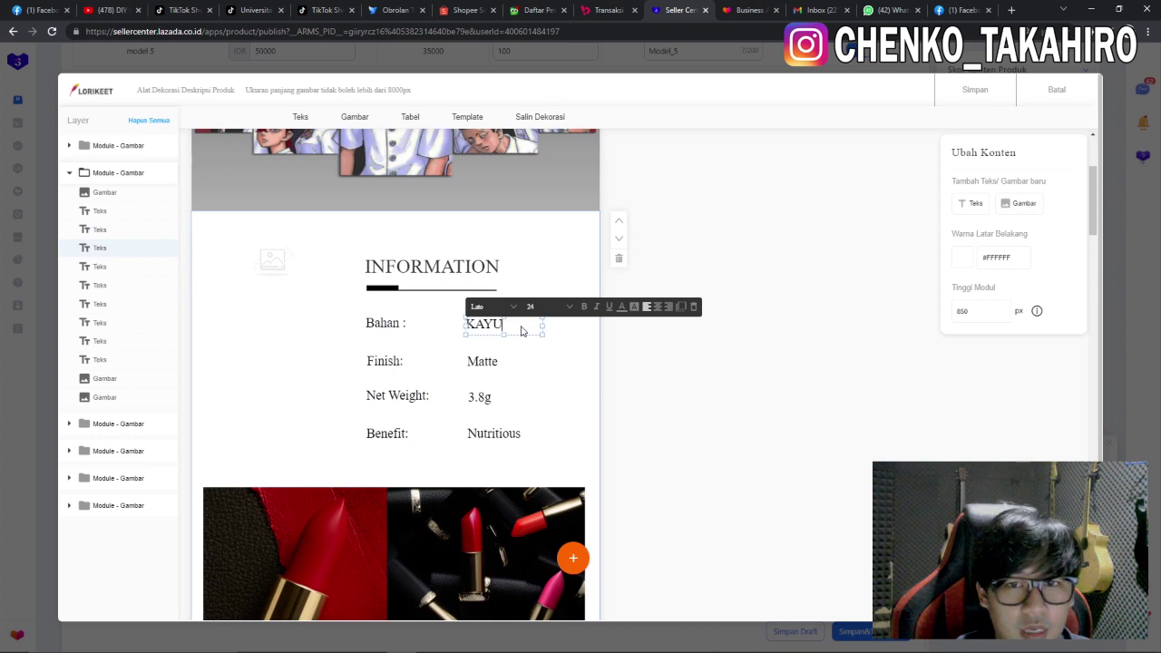
pyautogui.hotkey('ctrl', 'a')
pyautogui.write('S')
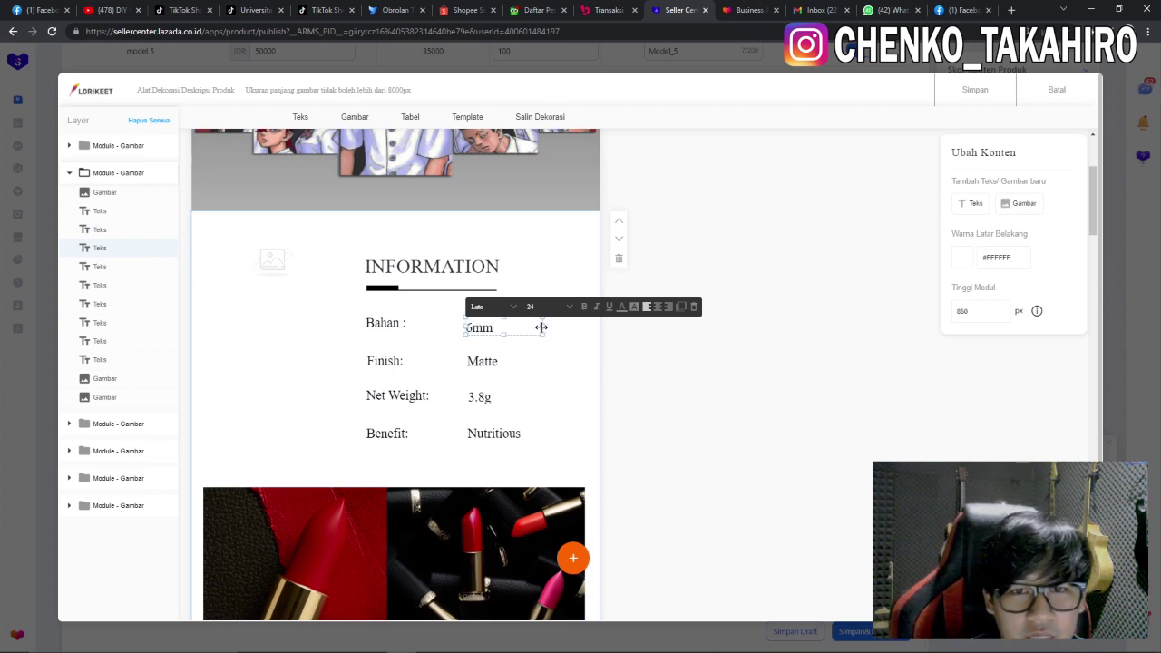
pyautogui.write('KAYU MDF 6mm')
pyautogui.moveTo(544, 324); pyautogui.dragTo(571, 323)
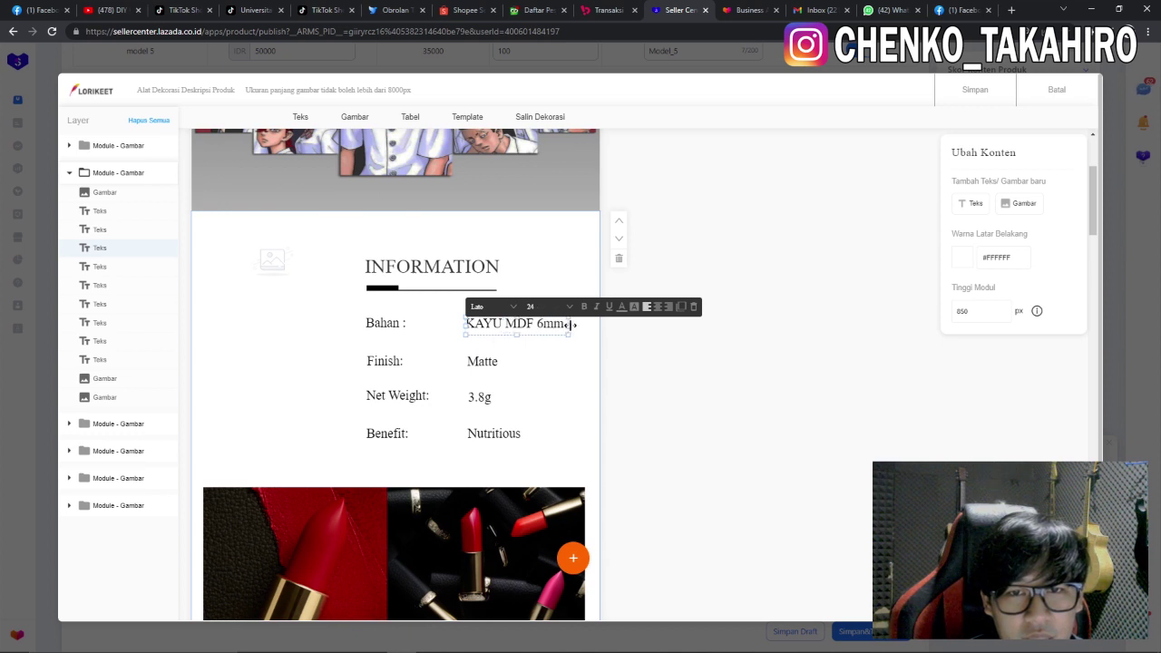
pyautogui.click(482, 360)
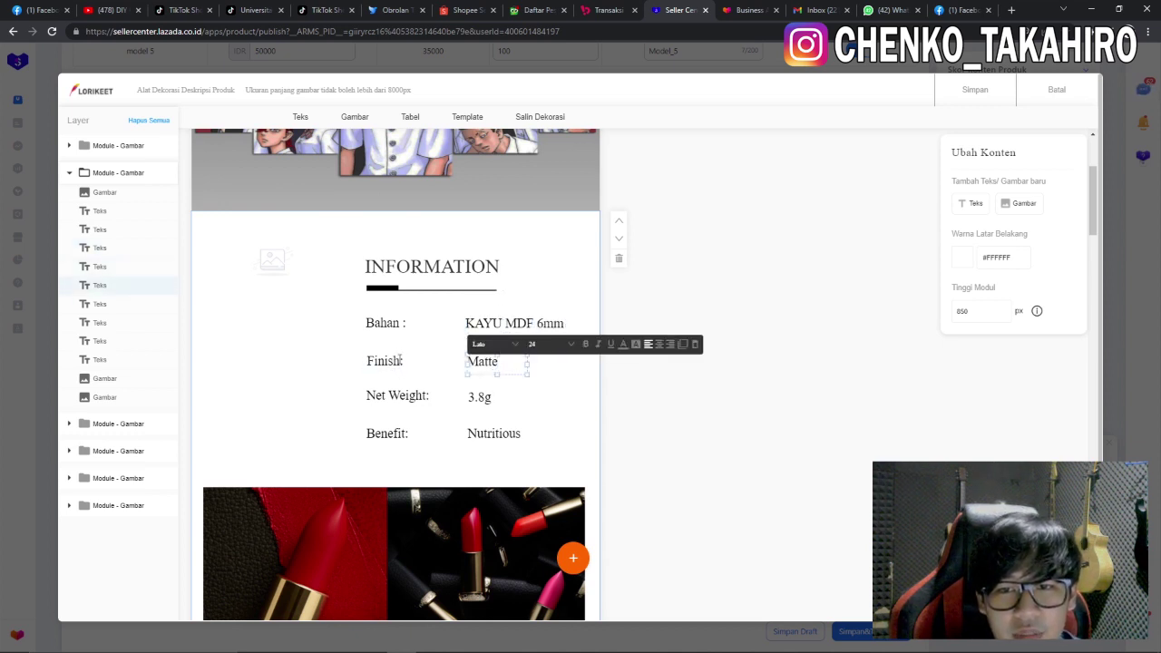
pyautogui.moveTo(388, 361); pyautogui.dragTo(366, 359)
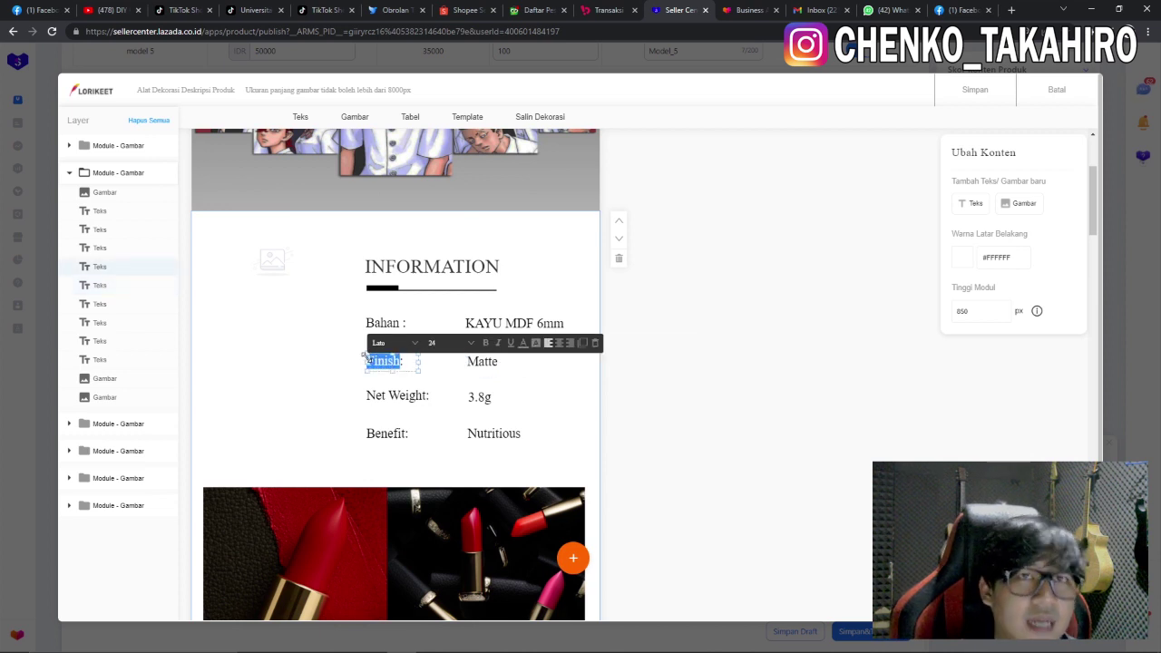
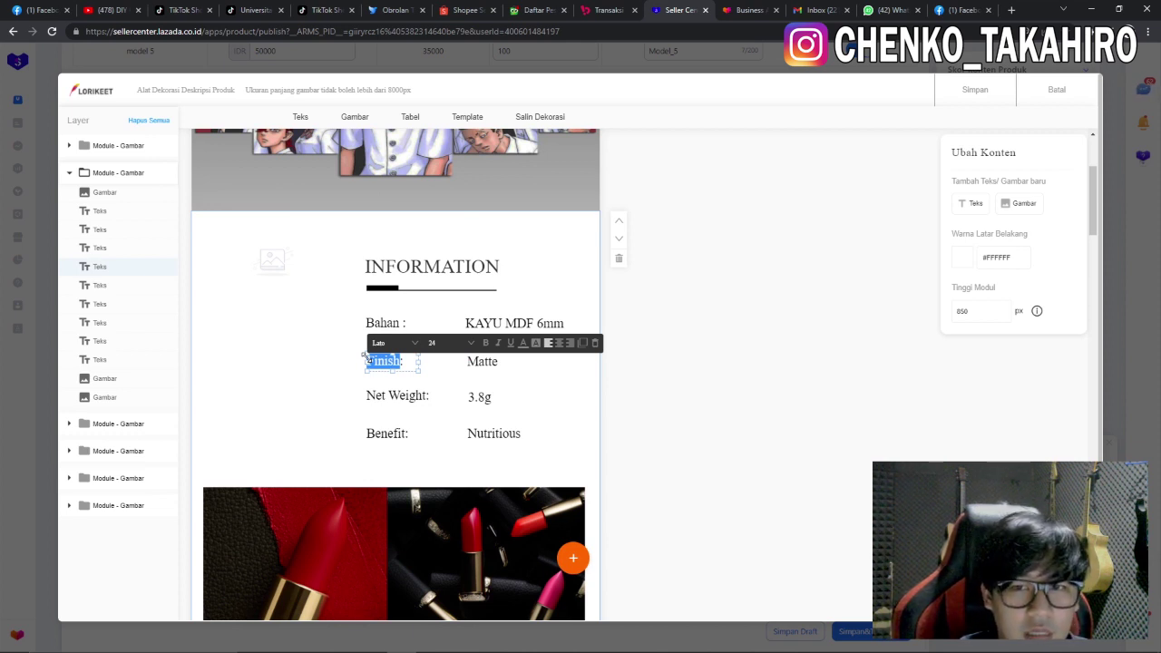
# Step: Try uploading 00. SLIDER TERAKHIR from the TOKYO REVENGER folder into the empty image placeholder beside the INFORMATION heading
pyautogui.click(287, 282)
pyautogui.moveTo(349, 309); pyautogui.dragTo(336, 302)
pyautogui.click(238, 214)
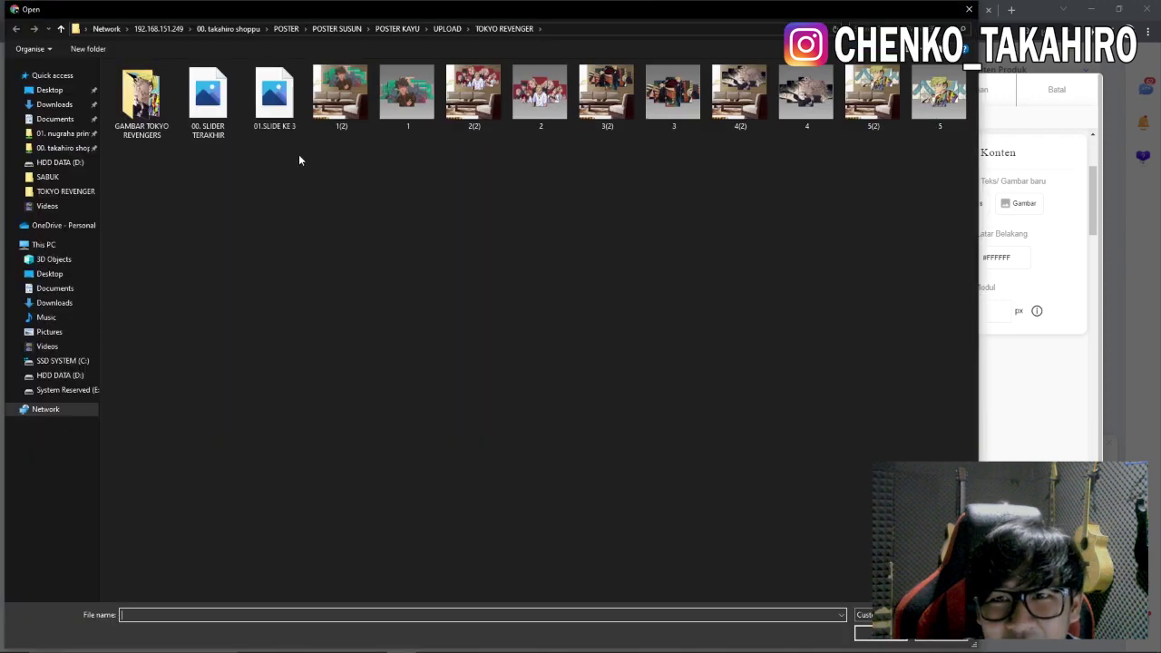
pyautogui.click(206, 104)
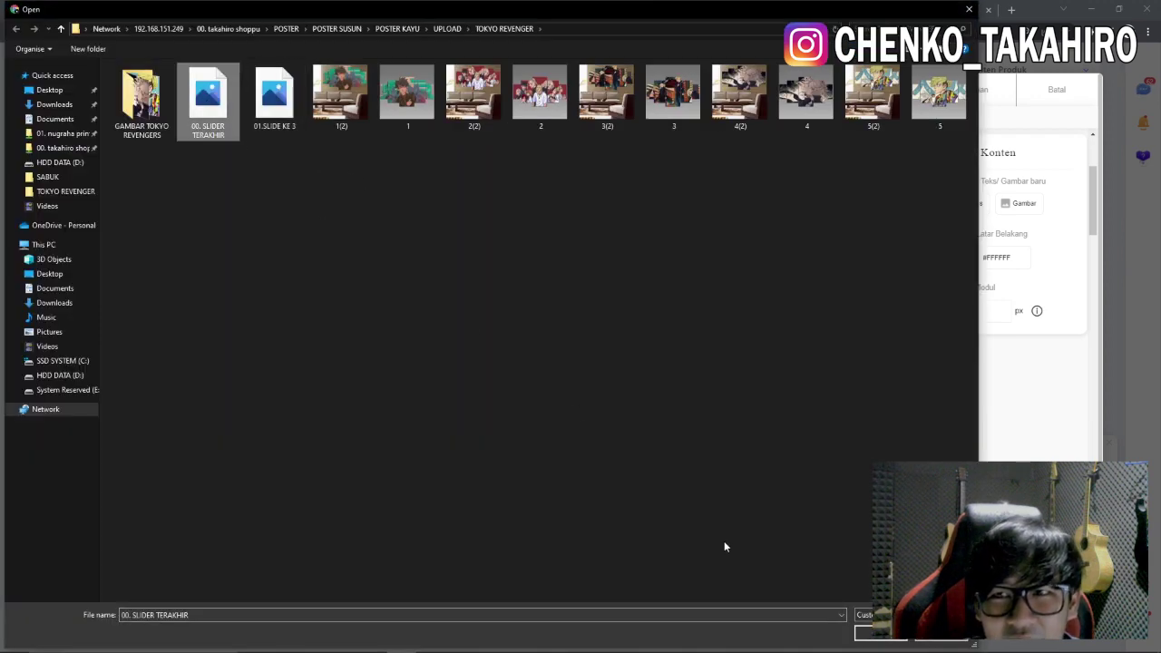
pyautogui.click(864, 636)
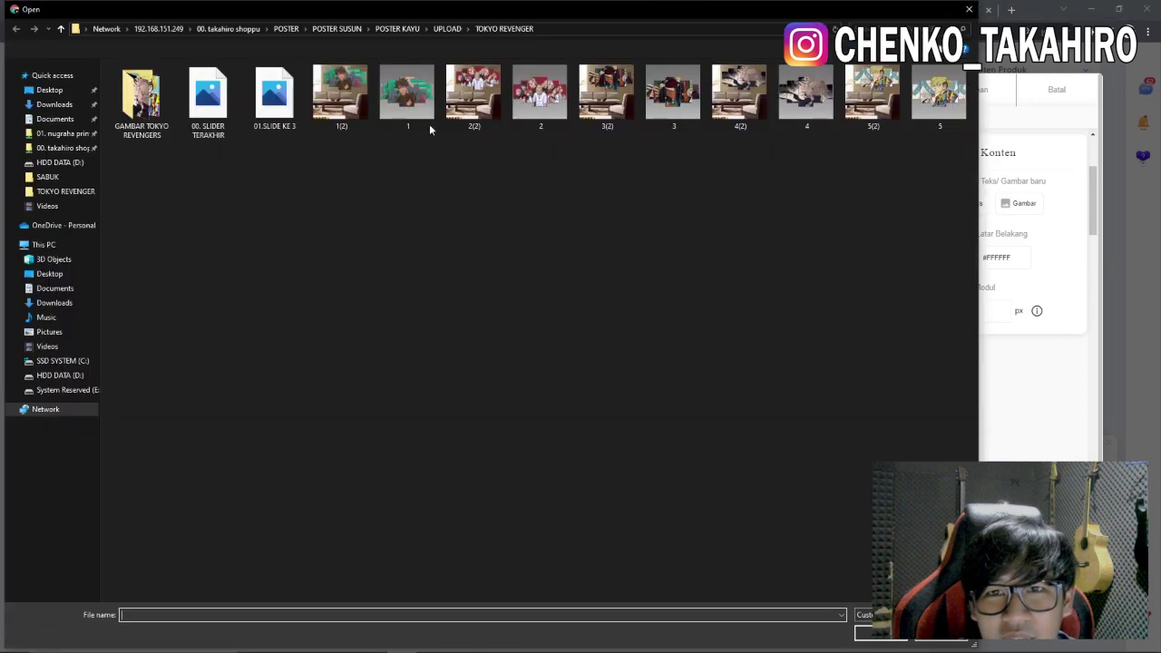
# Step: Upload 01.SLIDE KE 3 from the UPLOAD folder into the placeholder, then enlarge and position it beside the product details
pyautogui.click(448, 29)
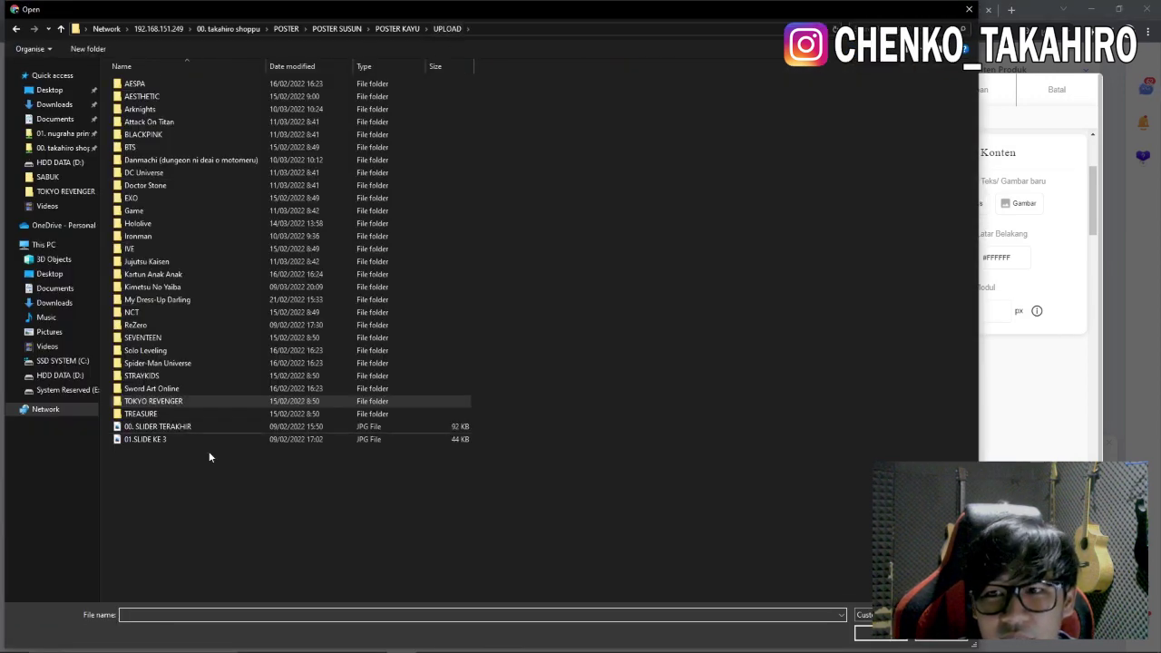
pyautogui.click(168, 440)
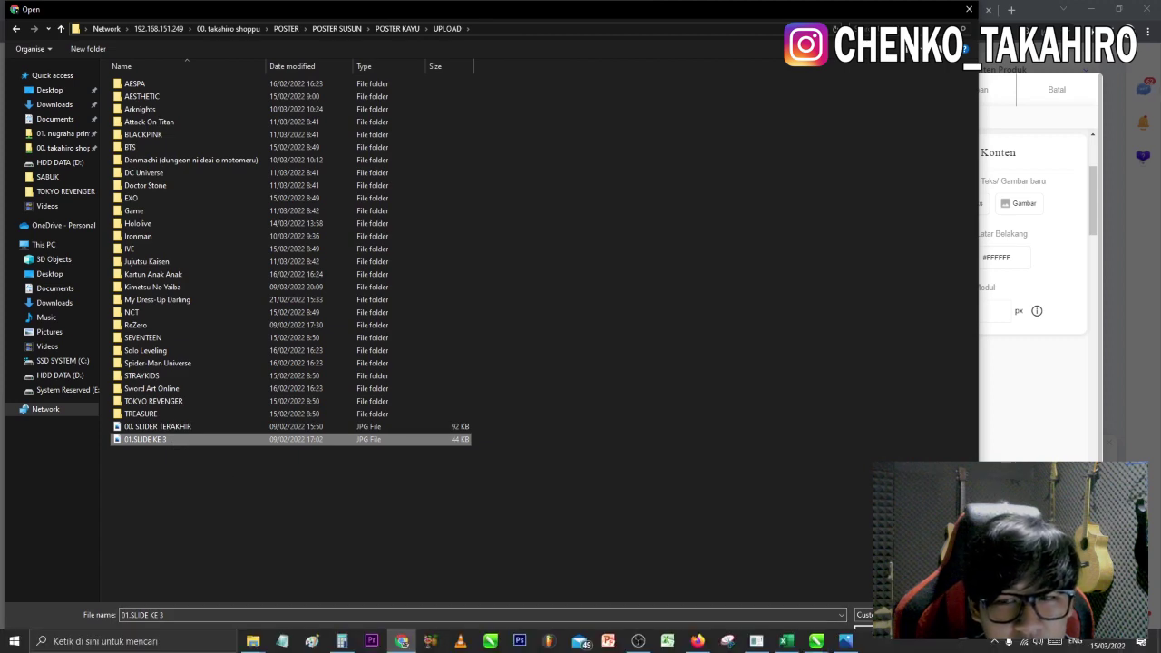
pyautogui.click(881, 633)
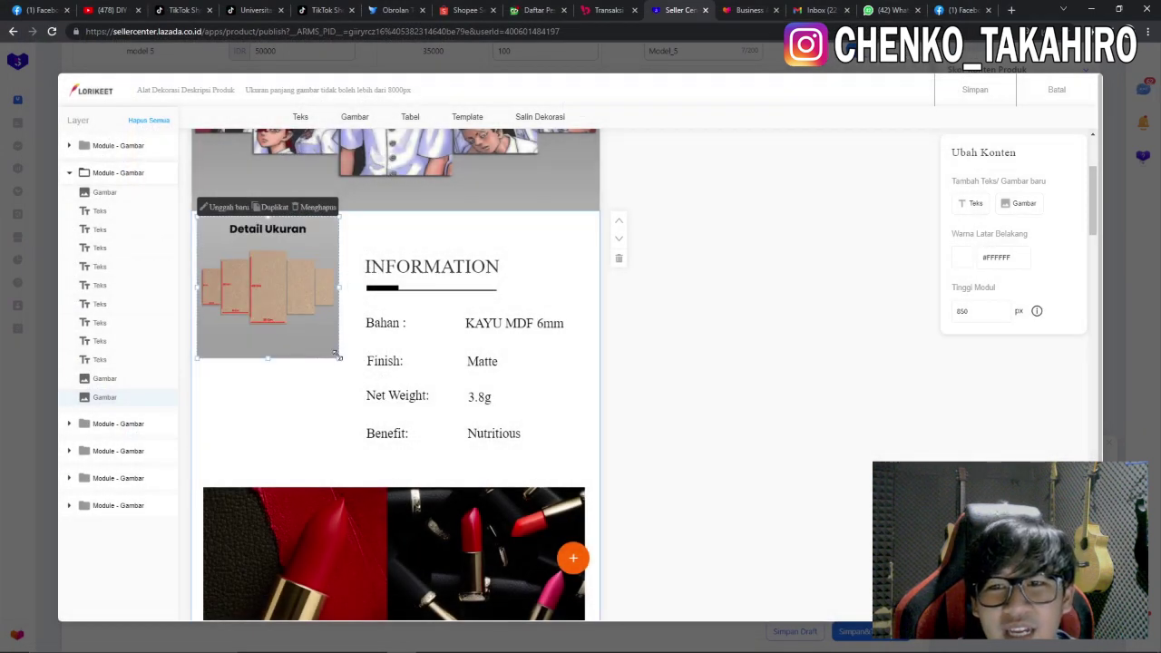
pyautogui.moveTo(336, 355); pyautogui.dragTo(349, 367)
pyautogui.moveTo(274, 370); pyautogui.dragTo(264, 379)
pyautogui.moveTo(283, 324); pyautogui.dragTo(286, 357)
pyautogui.moveTo(353, 421)
pyautogui.mouseDown()
pyautogui.moveTo(360, 430)
pyautogui.moveTo(345, 403)
pyautogui.mouseUp()
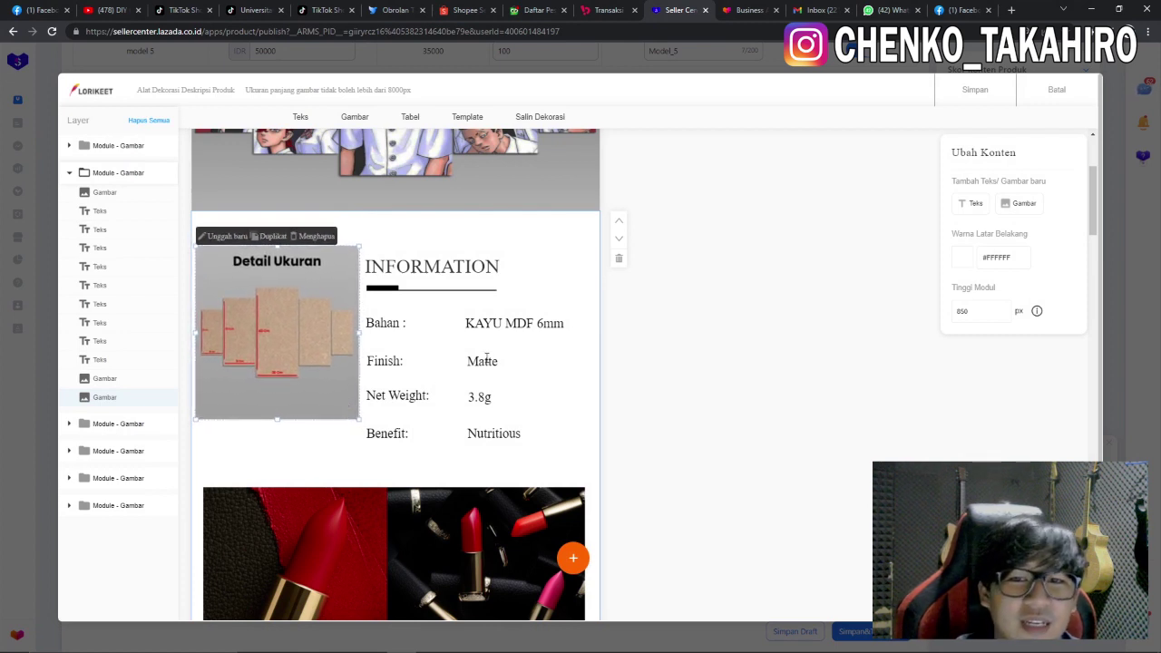
# Step: Replace the "Finish:" label with "Bahan Kertas"
pyautogui.click(487, 359)
pyautogui.moveTo(404, 361); pyautogui.dragTo(364, 362)
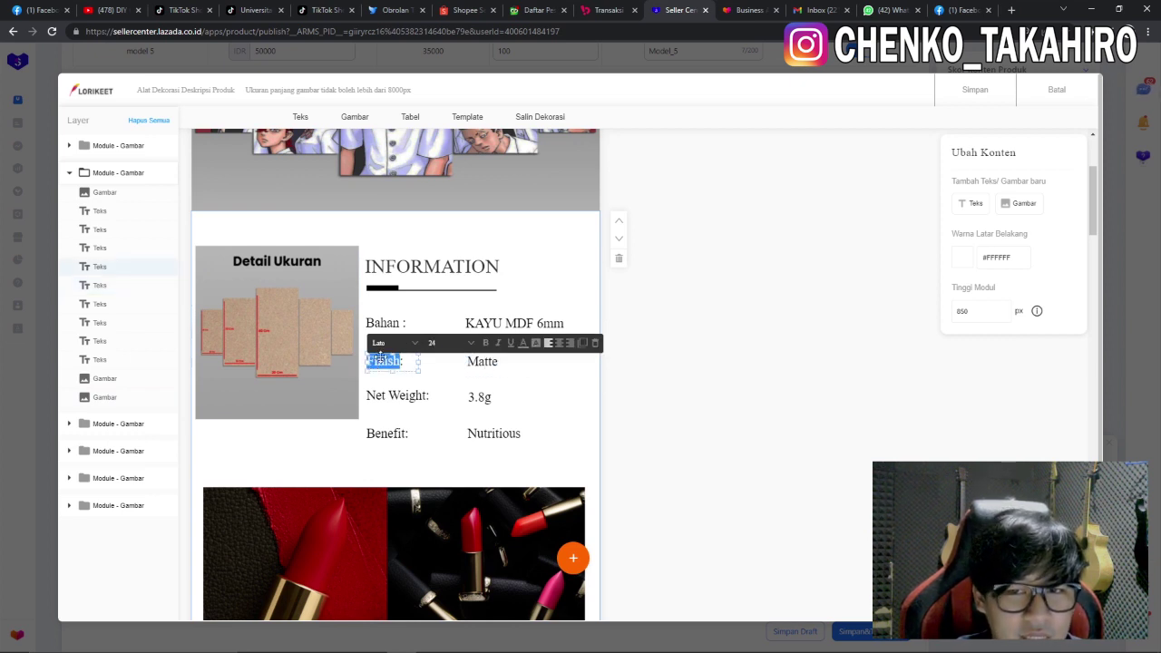
pyautogui.click(397, 361)
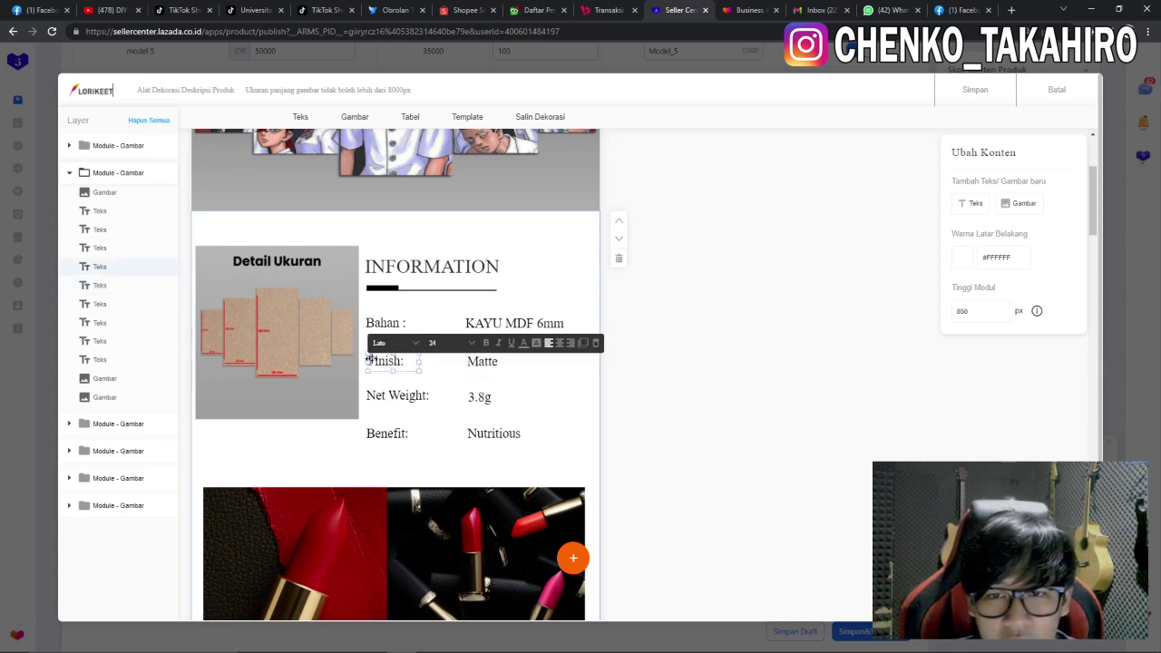
pyautogui.click(414, 363)
pyautogui.click(407, 359)
pyautogui.click(399, 361)
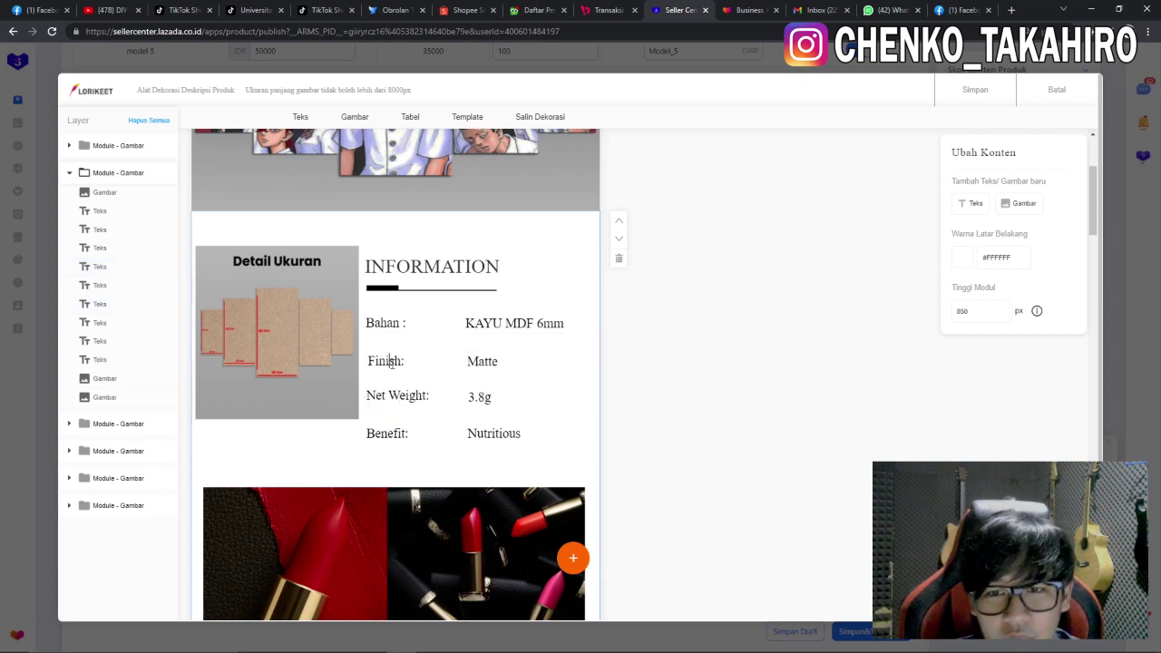
pyautogui.moveTo(409, 365); pyautogui.dragTo(386, 361)
pyautogui.write('Bahan Kertas')
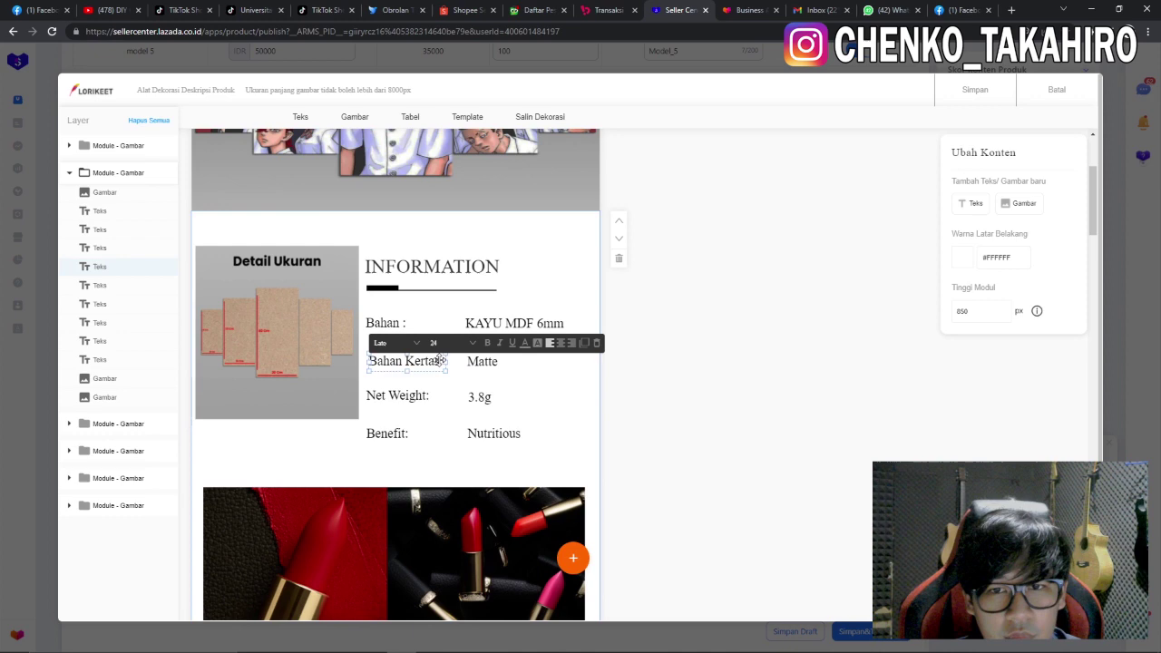
# Step: Replace the Matte value beside Bahan Kertas with "Art Paper 260gsm"
pyautogui.scroll(-1, 454, 272)
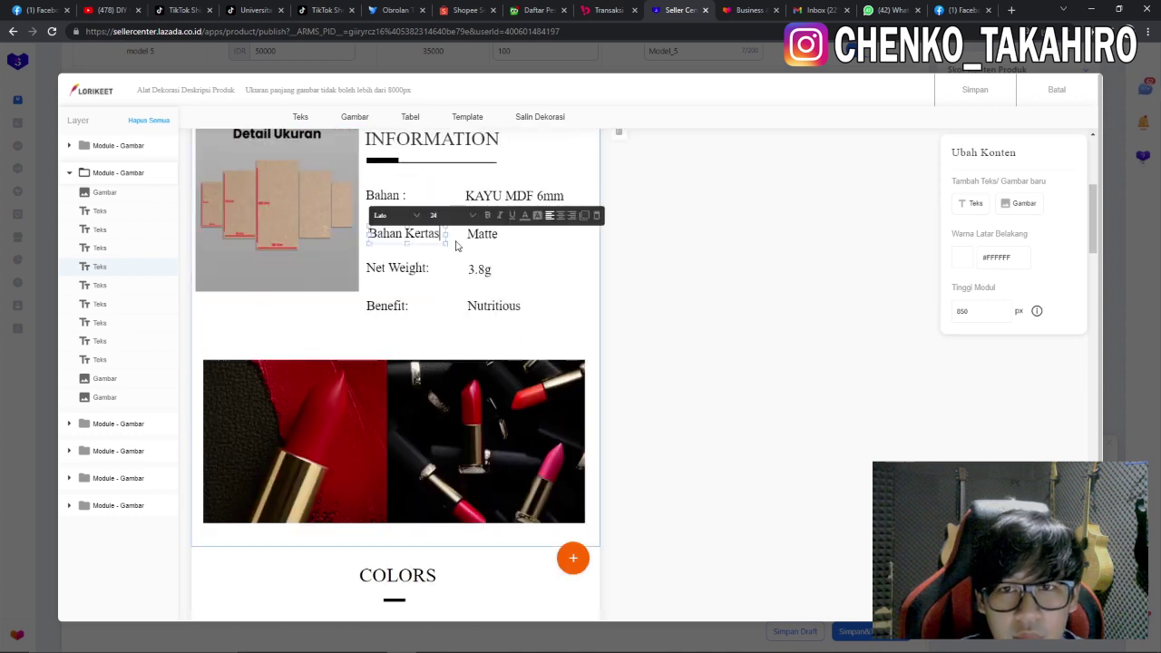
pyautogui.scroll(1, 435, 353)
pyautogui.click(490, 356)
pyautogui.press('Delete')
pyautogui.hotkey('ctrl', 'z')
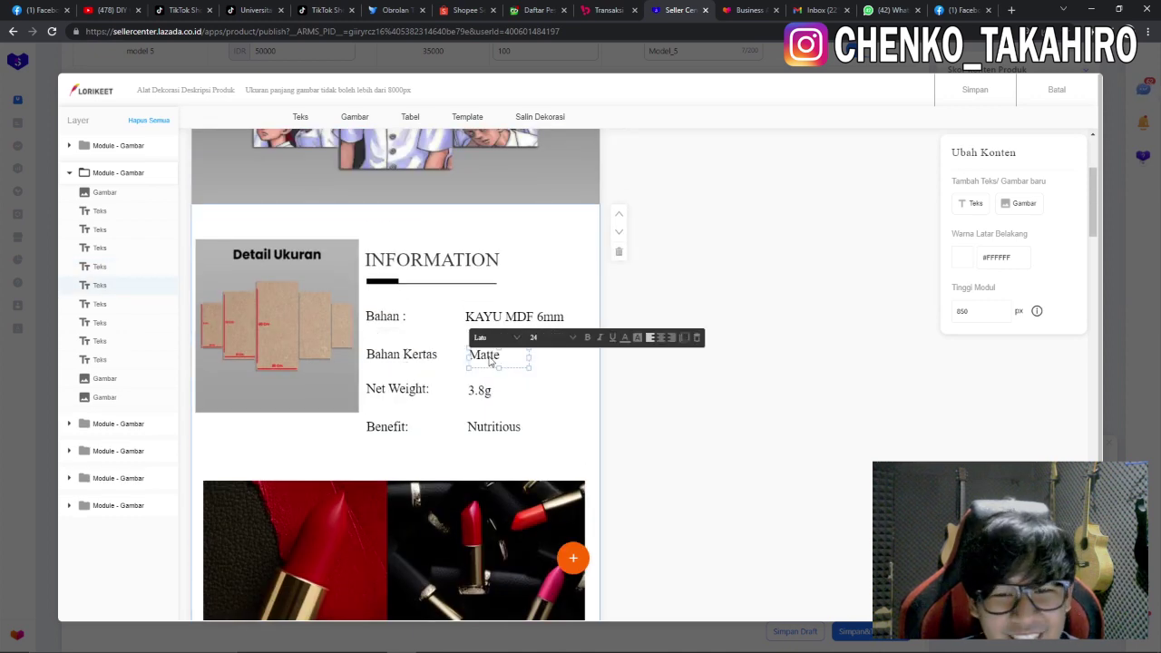
pyautogui.doubleClick(490, 356)
pyautogui.write('Art Paper 260gsm')
# Step: Set the Net Weight value to "1.100 gr"
pyautogui.click(482, 390)
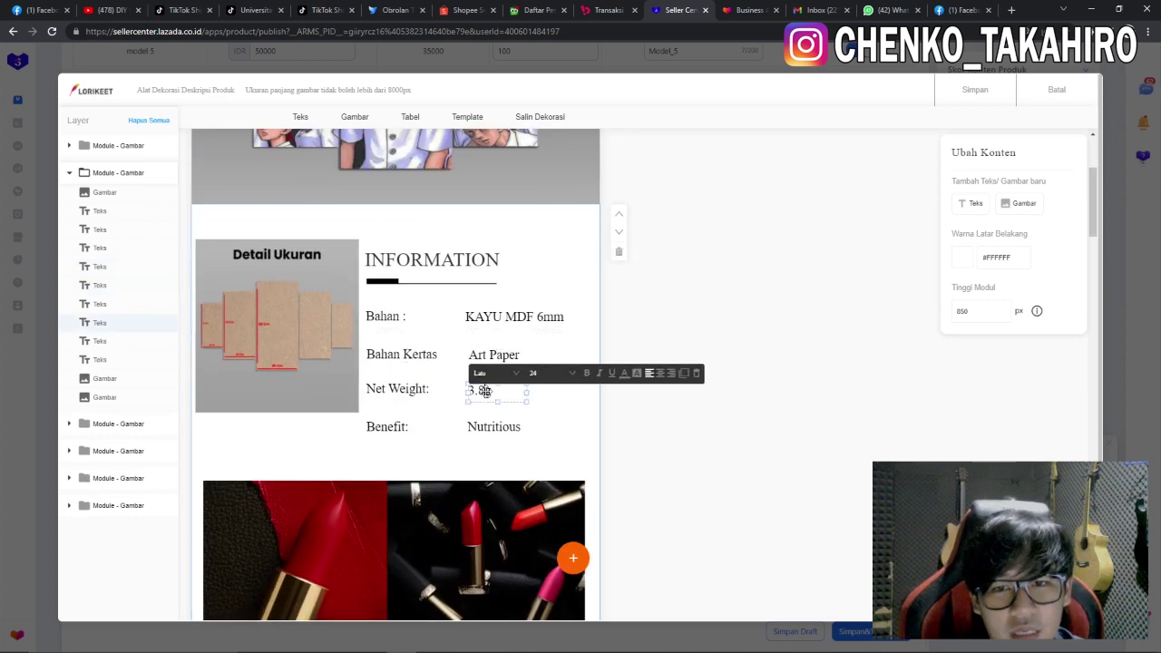
pyautogui.doubleClick(481, 391)
pyautogui.write('1')
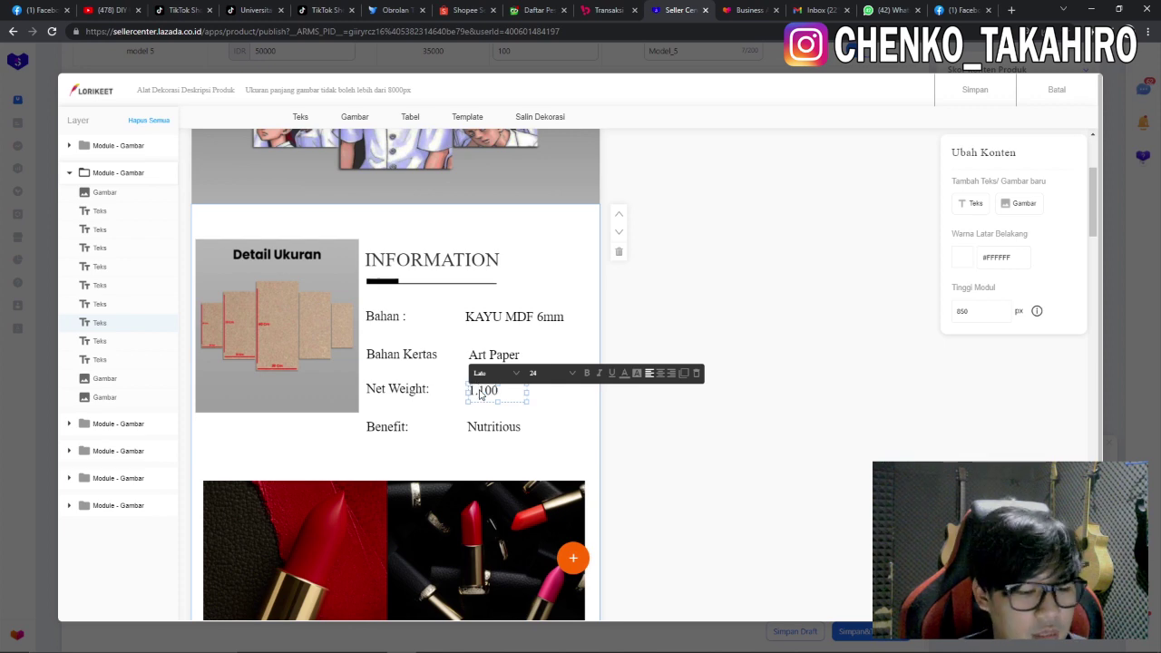
# Step: Change the Benefit row's label to "Series :" and its value to "Anime Tokyo Revengers", widening the value's text box
pyautogui.click(402, 428)
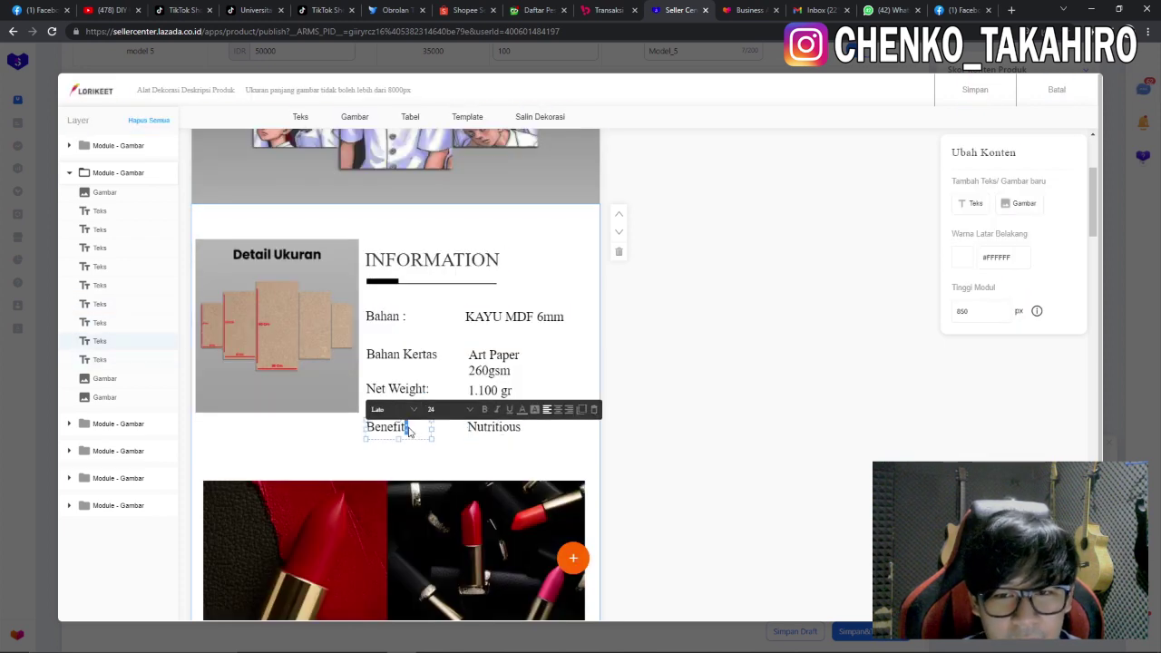
pyautogui.doubleClick(412, 431)
pyautogui.write('Beries :')
pyautogui.click(492, 428)
pyautogui.doubleClick(493, 428)
pyautogui.write('Tokyo Reve')
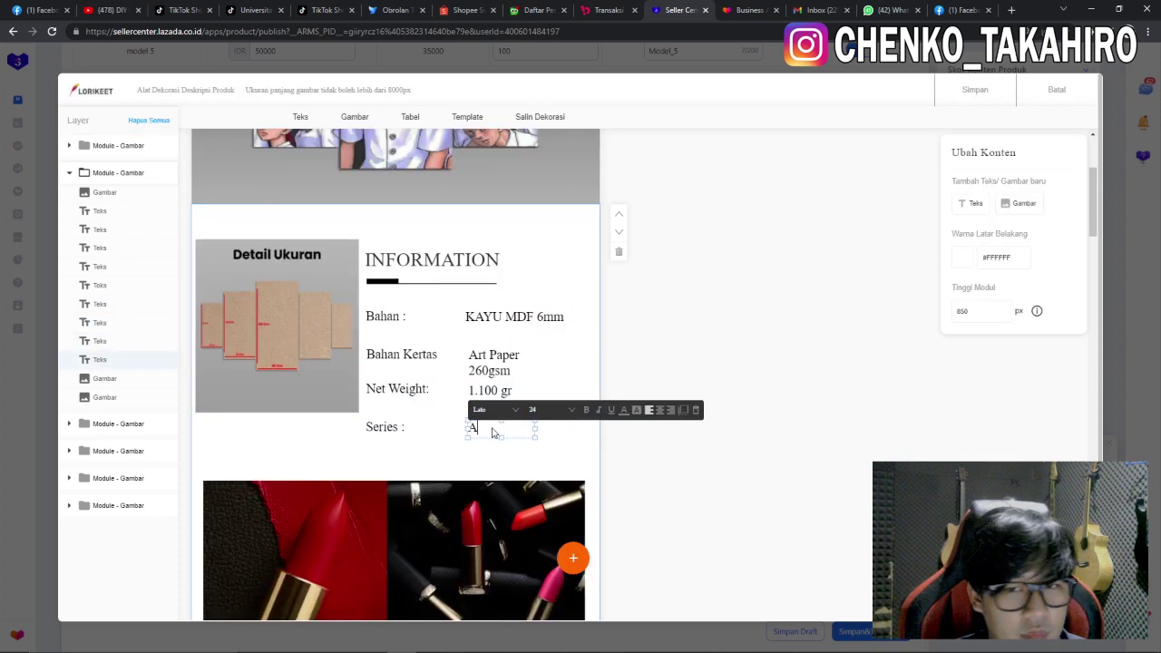
pyautogui.write('ngers')
pyautogui.press('Home')
pyautogui.write('Anime')
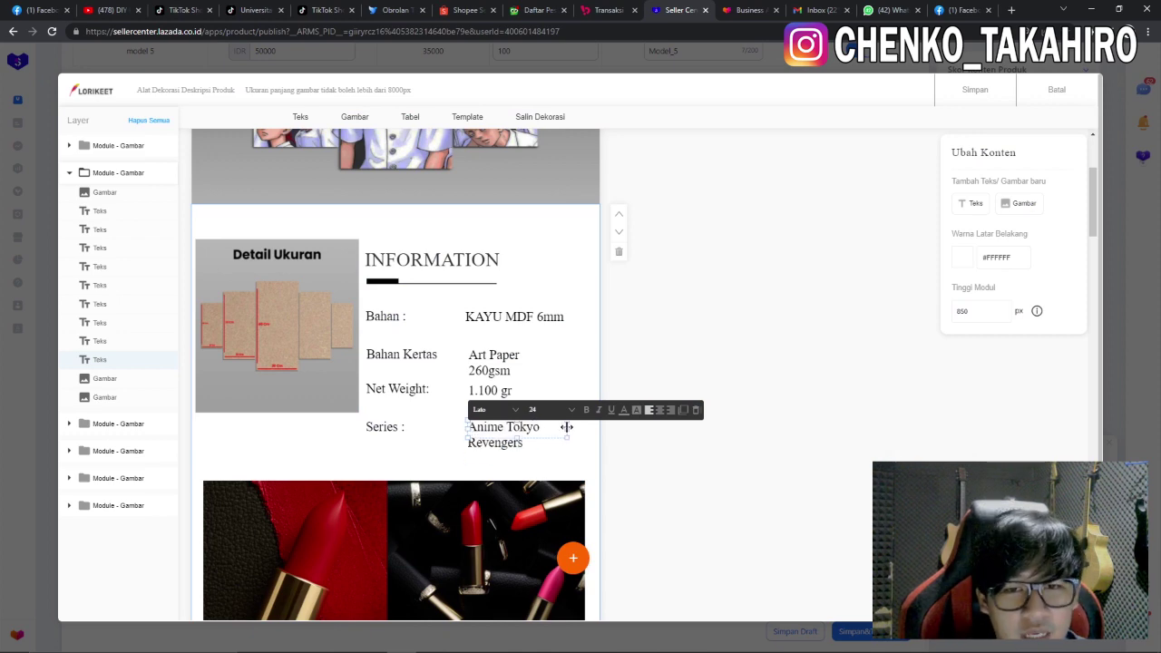
pyautogui.click(393, 429)
# Step: Replace the wide lipstick collage under the product details with the Contoh Finishing image
pyautogui.scroll(-2, 392, 429)
pyautogui.click(412, 366)
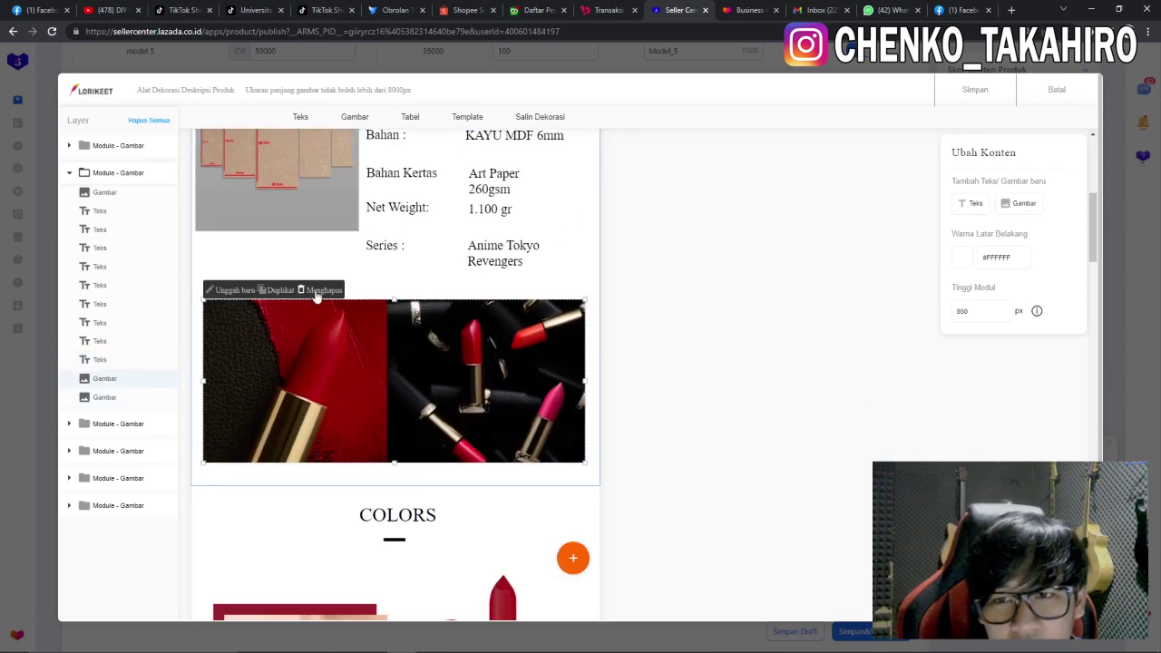
pyautogui.click(234, 291)
pyautogui.doubleClick(261, 424)
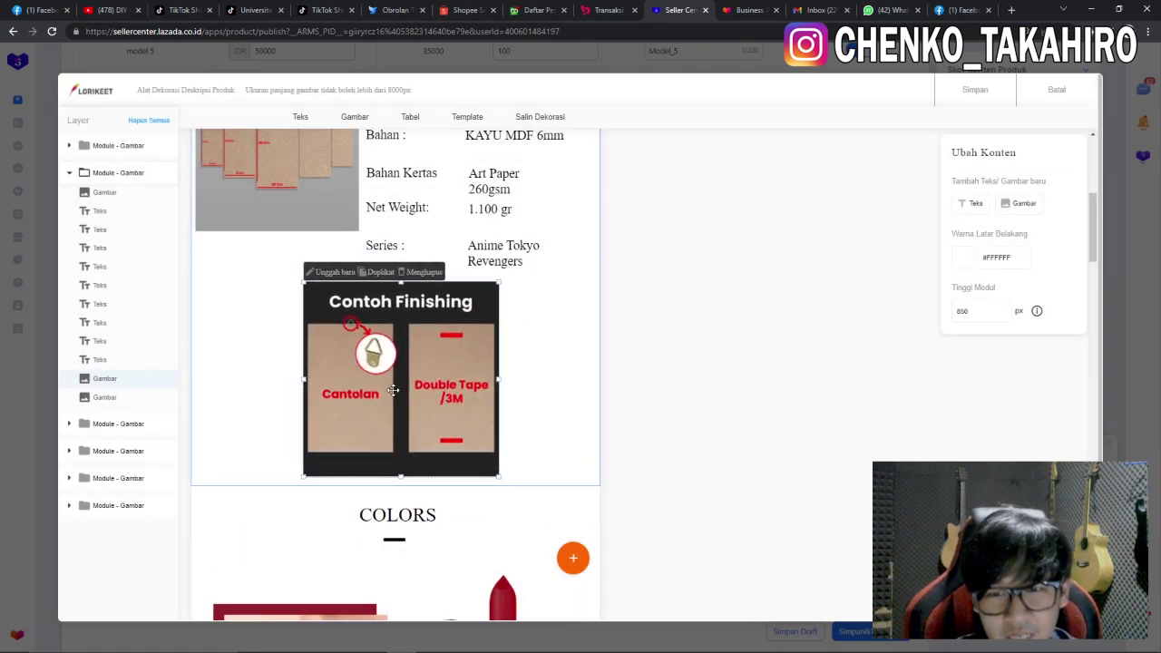
pyautogui.scroll(-1, 696, 321)
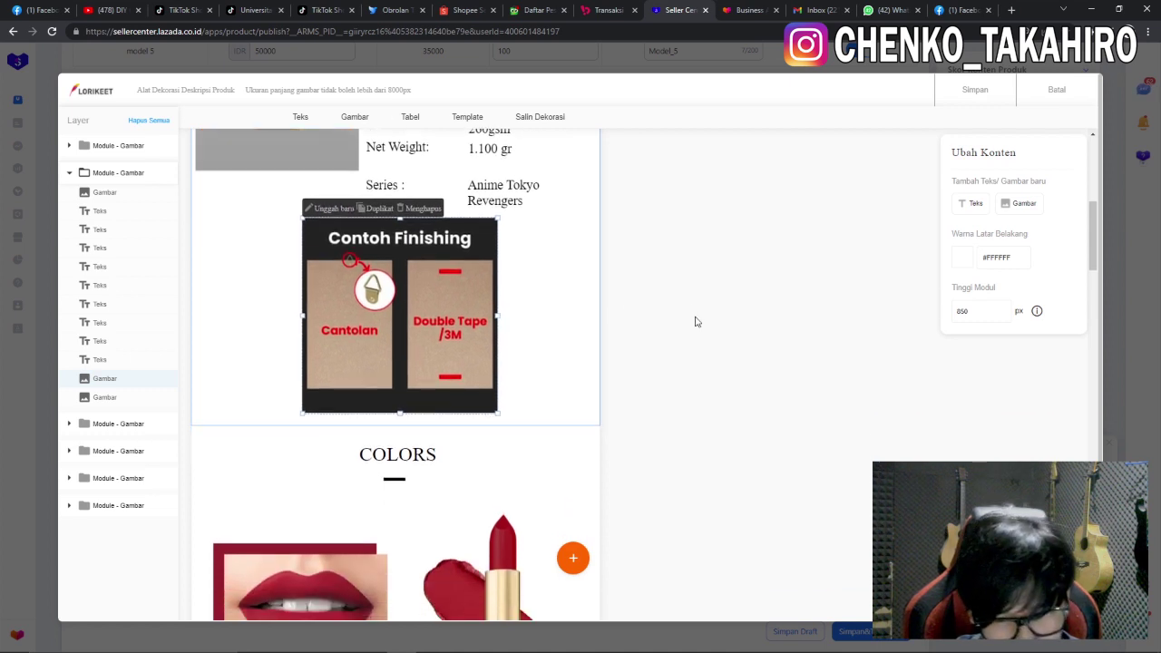
pyautogui.scroll(1, 702, 342)
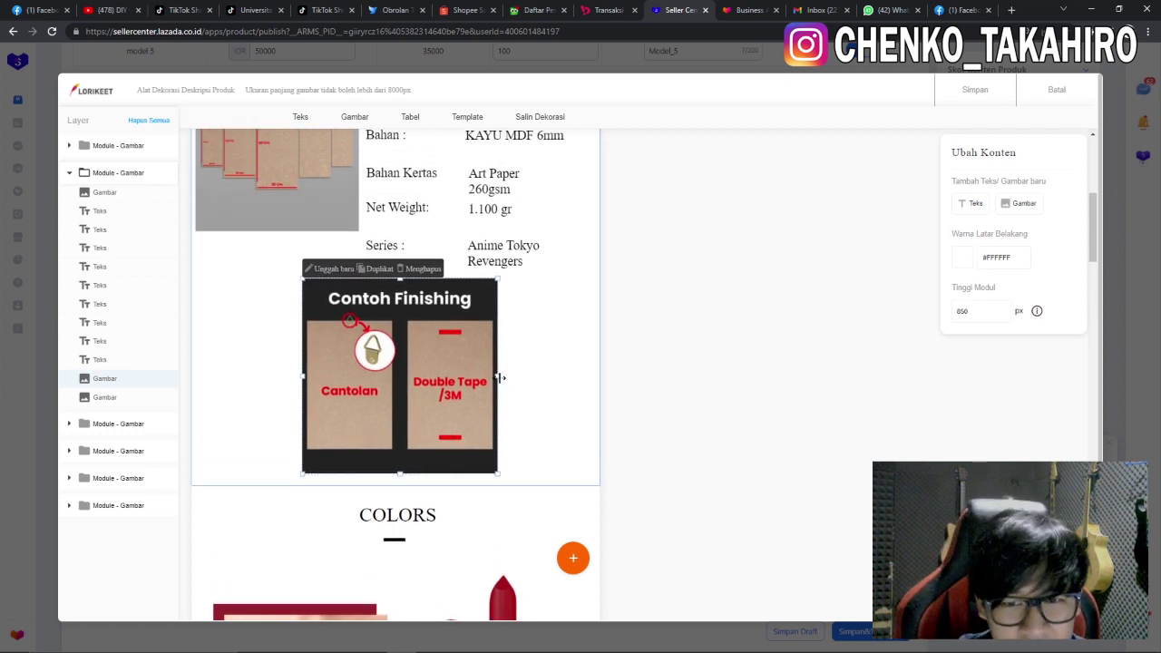
# Step: Stretch the Contoh Finishing image across most of the module and try replacing it with image 3 from the TOKYO REVENGER folder
pyautogui.moveTo(500, 378); pyautogui.dragTo(548, 372)
pyautogui.moveTo(306, 374); pyautogui.dragTo(202, 372)
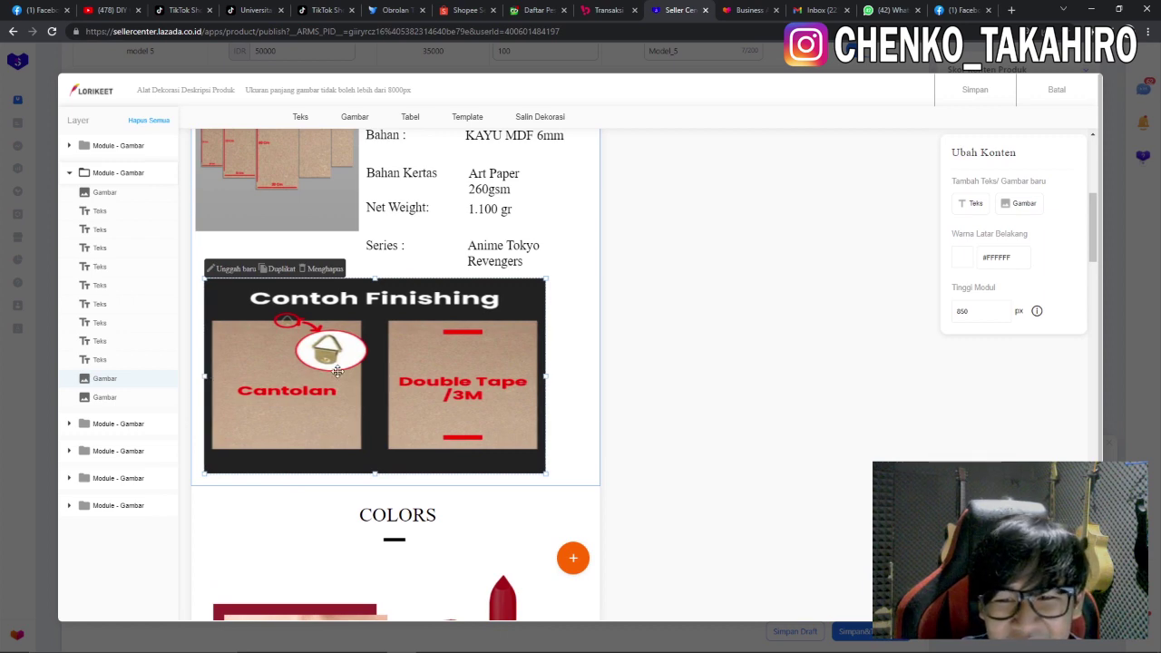
pyautogui.click(233, 269)
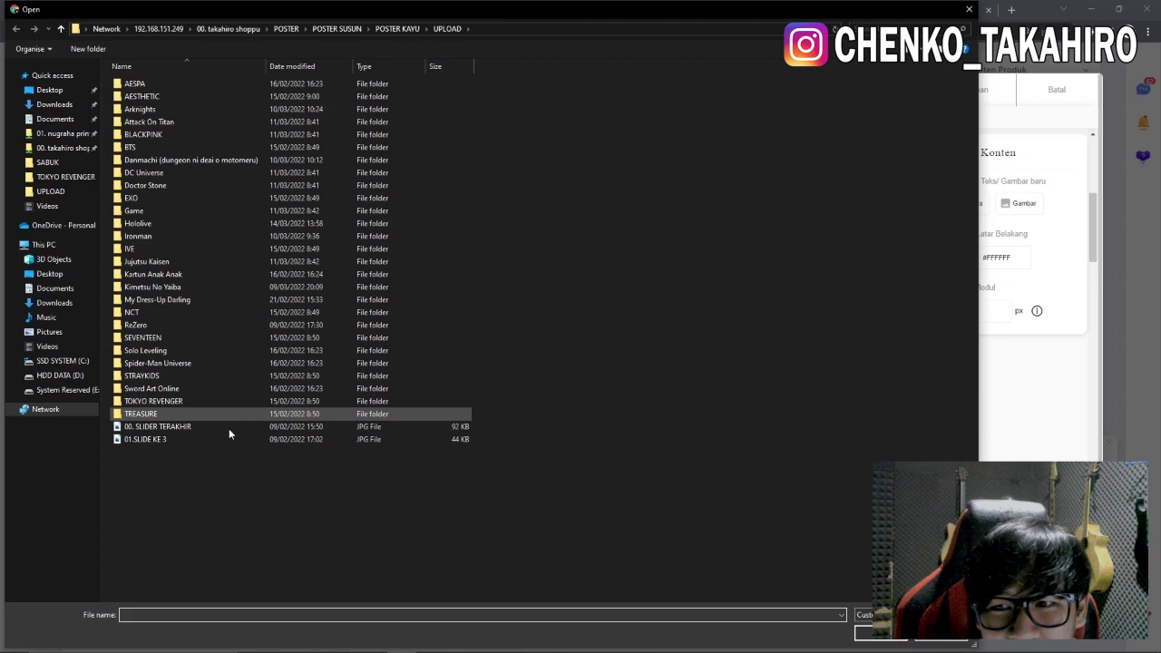
pyautogui.doubleClick(181, 382)
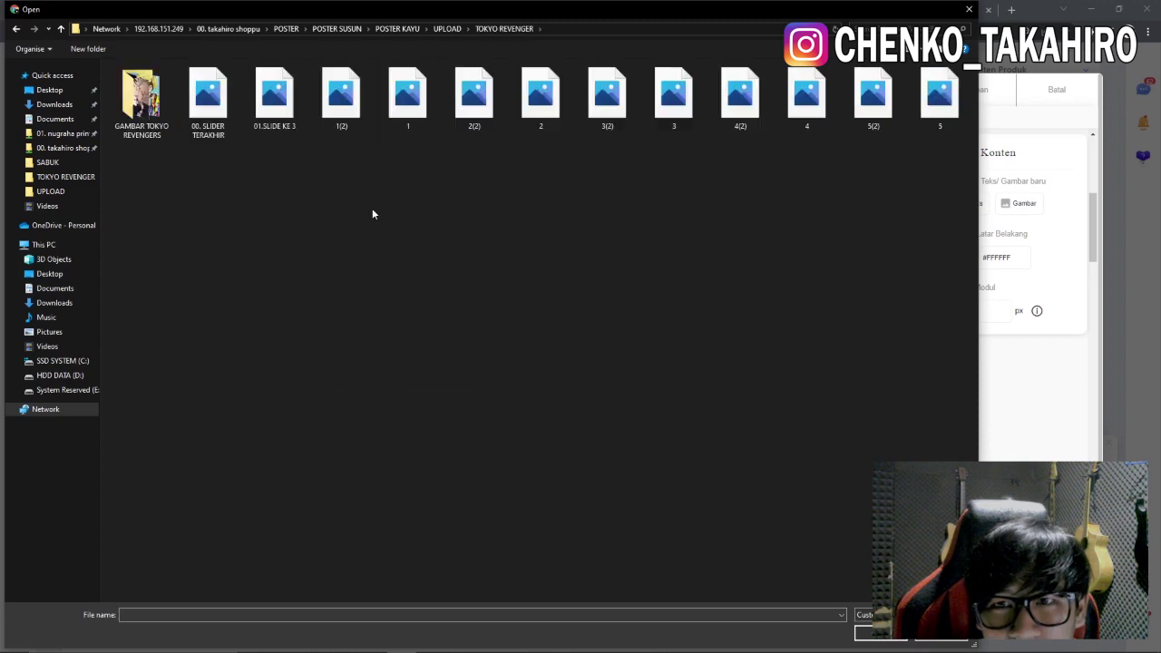
pyautogui.doubleClick(677, 98)
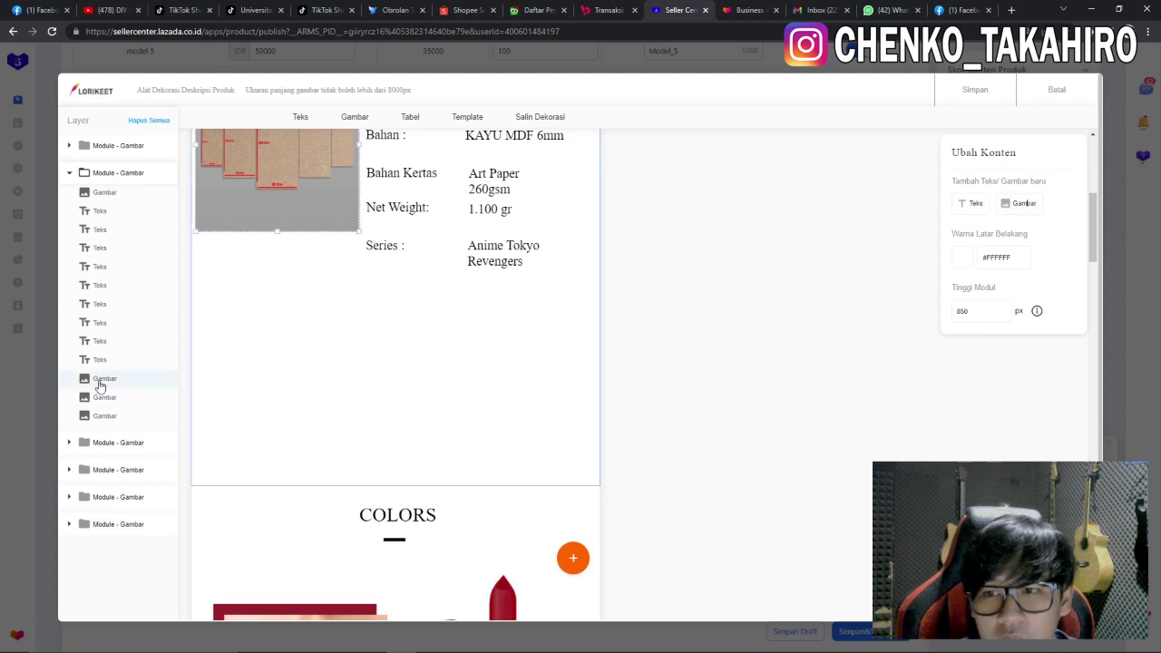
# Step: Add two poster images from the TOKYO REVENGER folder side by side beneath the size image and product information
pyautogui.scroll(2, 306, 388)
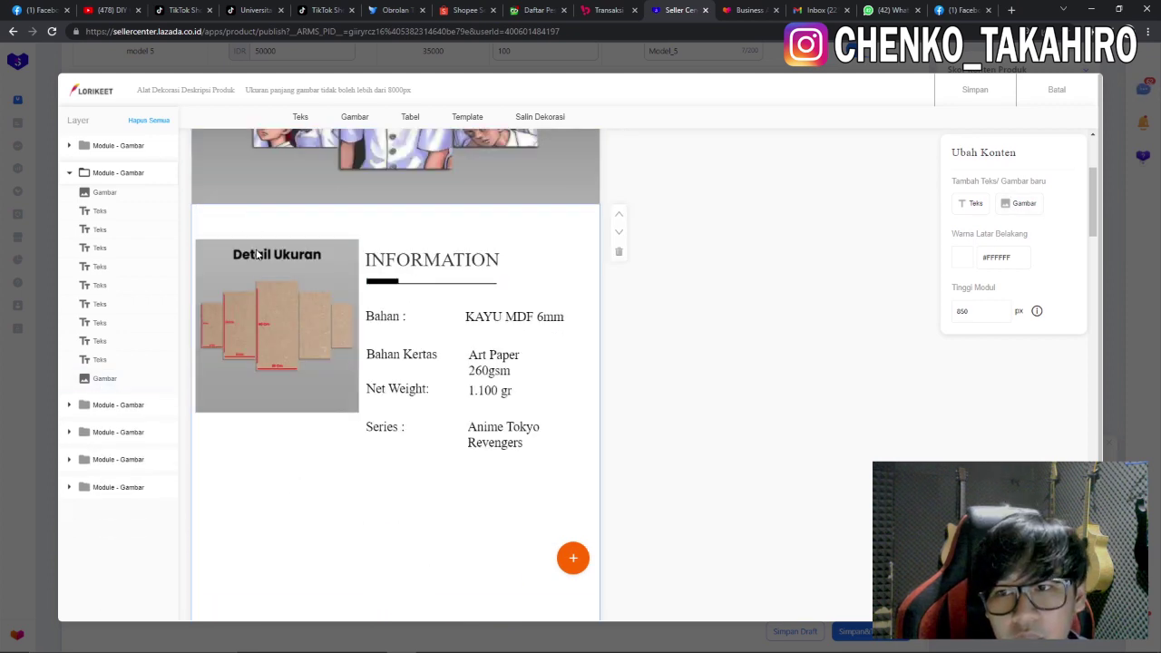
pyautogui.click(262, 251)
pyautogui.moveTo(262, 251); pyautogui.dragTo(322, 494)
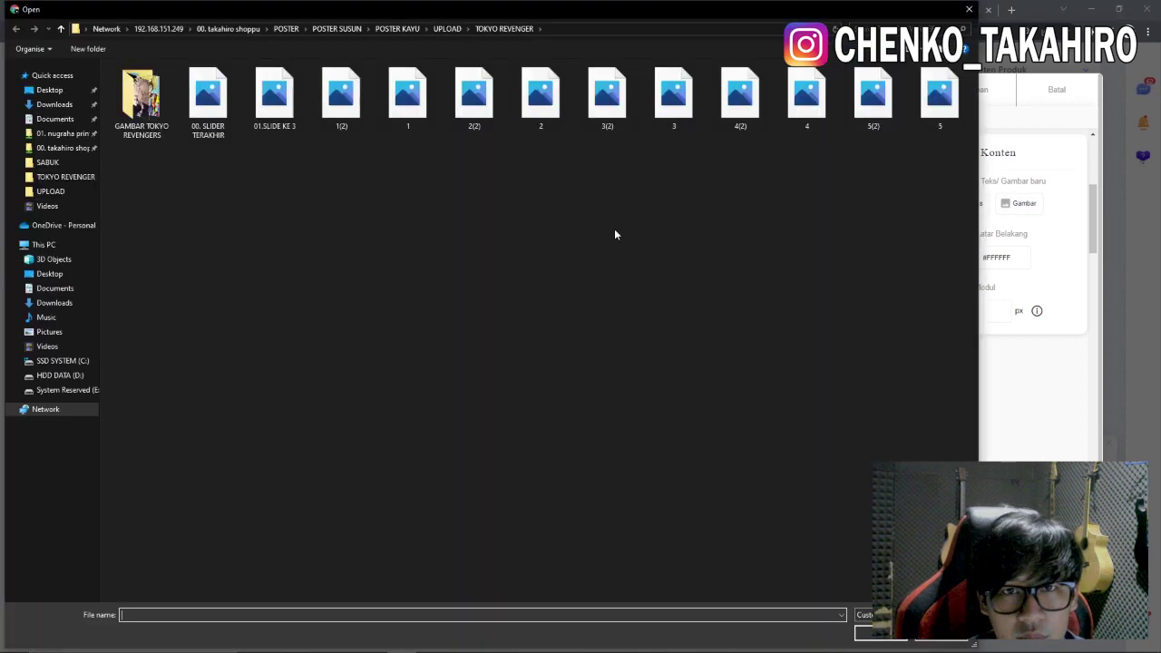
pyautogui.doubleClick(673, 91)
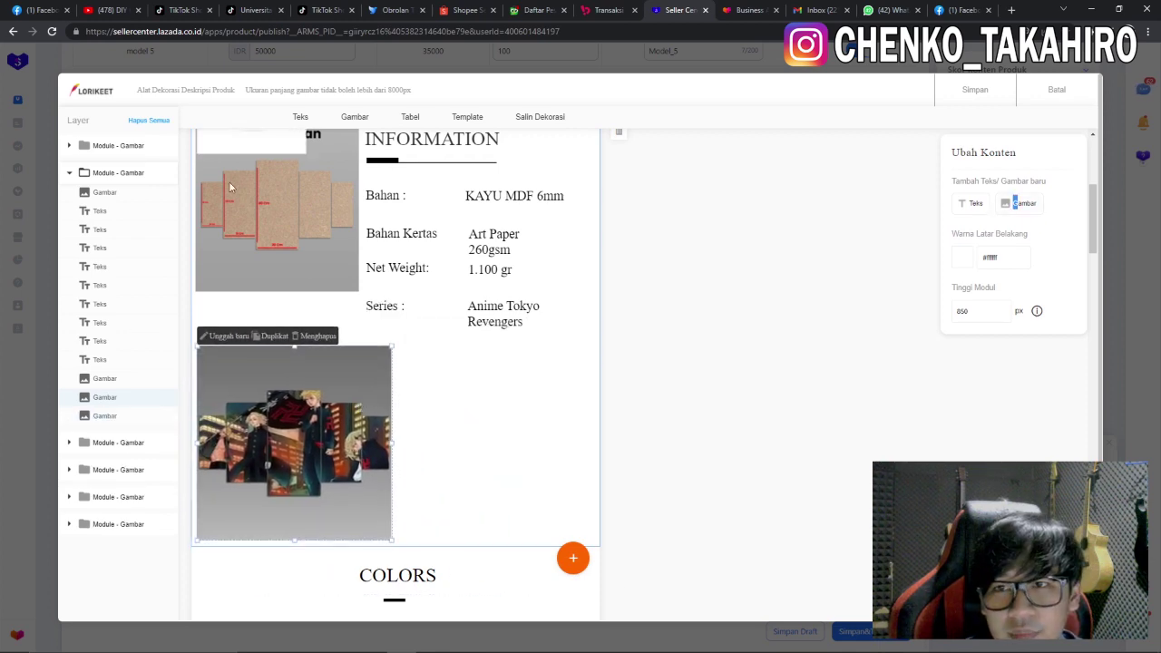
pyautogui.click(528, 417)
pyautogui.press('Return')
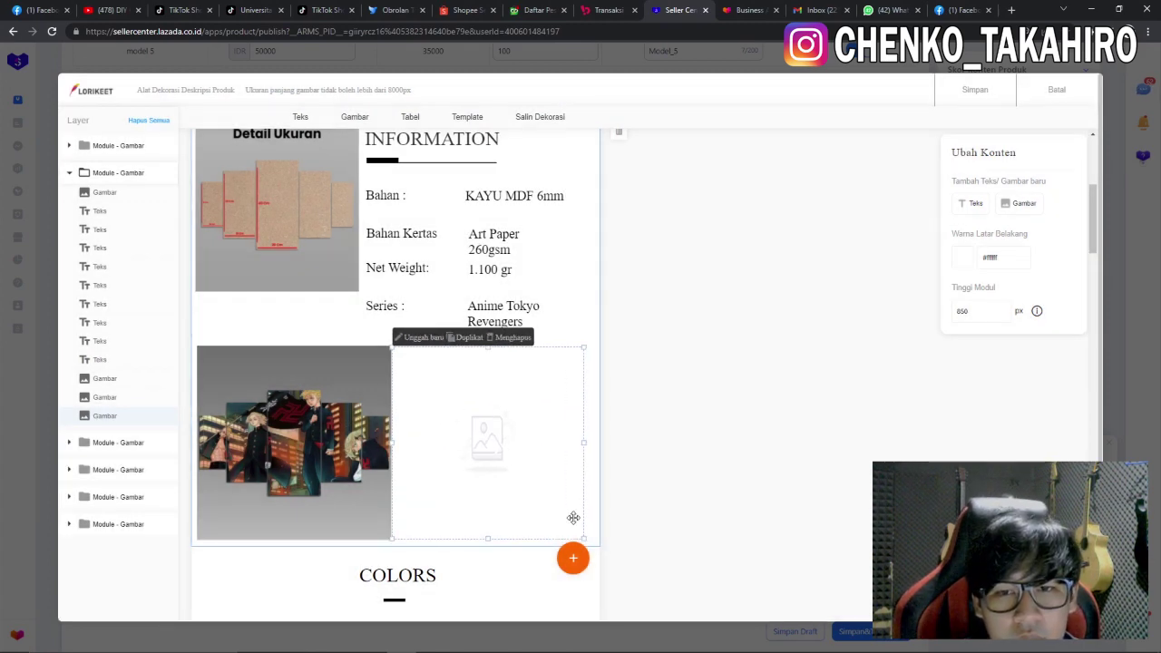
pyautogui.scroll(-2, 626, 458)
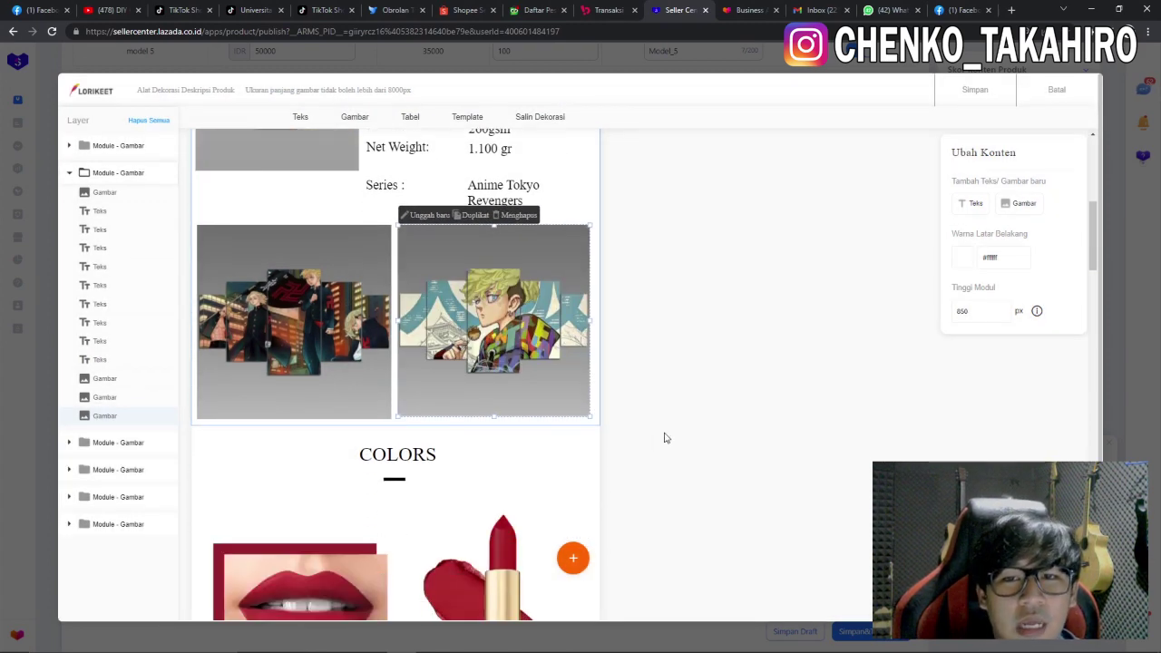
# Step: Look through the remaining lipstick template sections, from COLORS through MODEL CUT to PRODUCT DETAILS
pyautogui.scroll(-7, 664, 438)
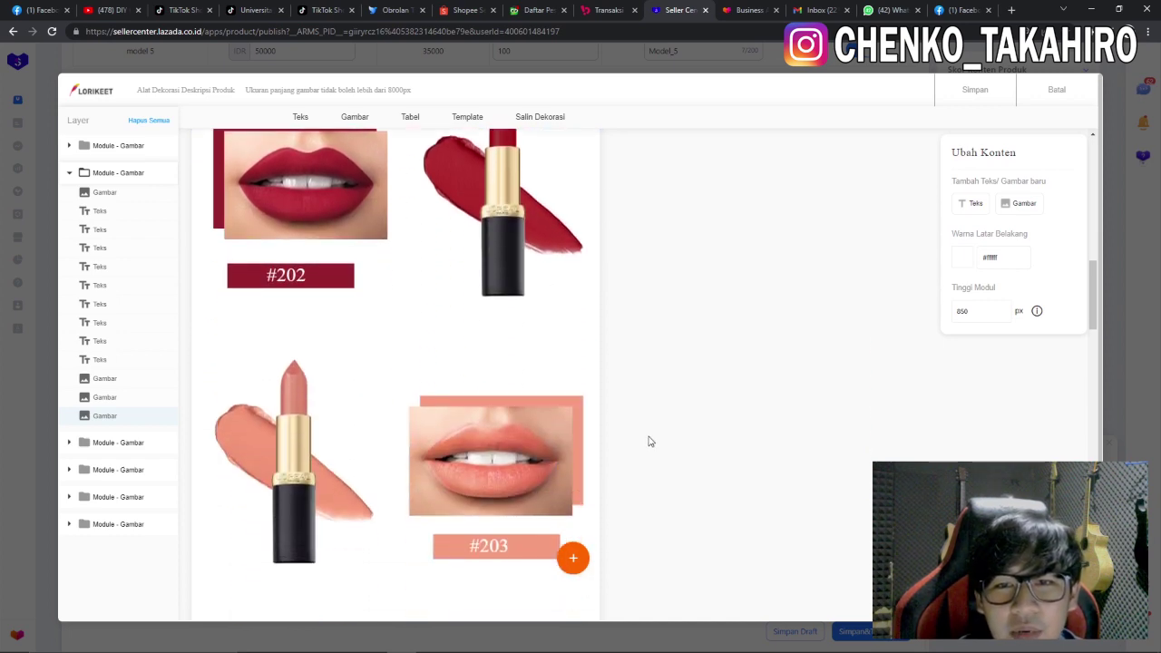
pyautogui.scroll(2, 649, 441)
pyautogui.scroll(-13, 544, 428)
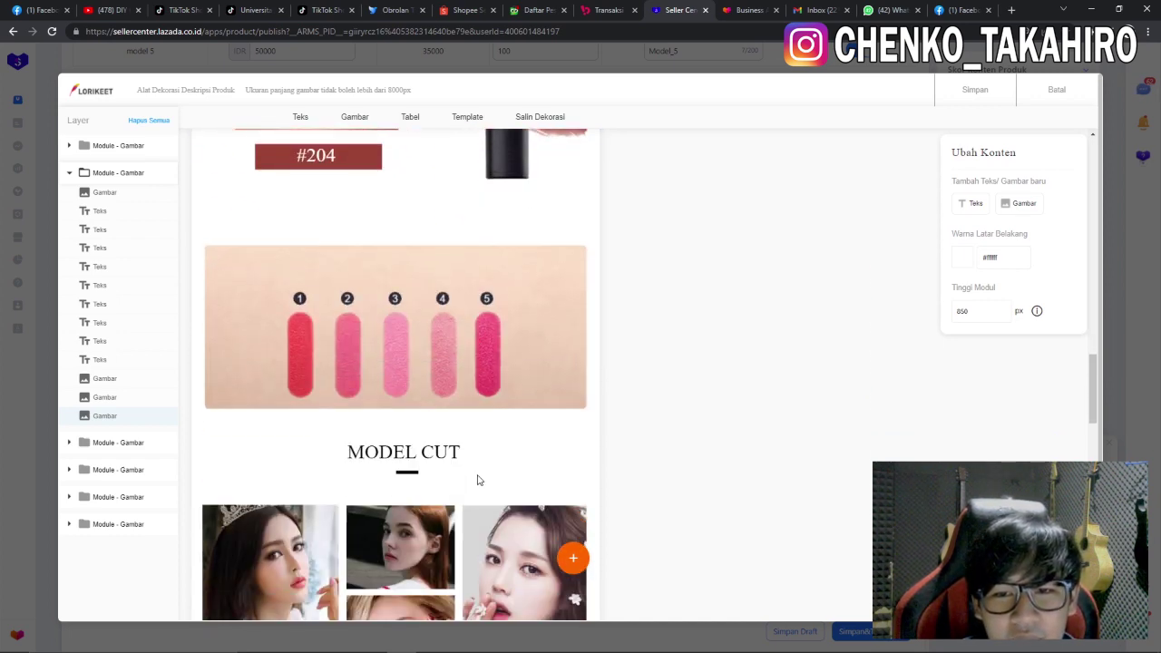
pyautogui.scroll(-15, 477, 480)
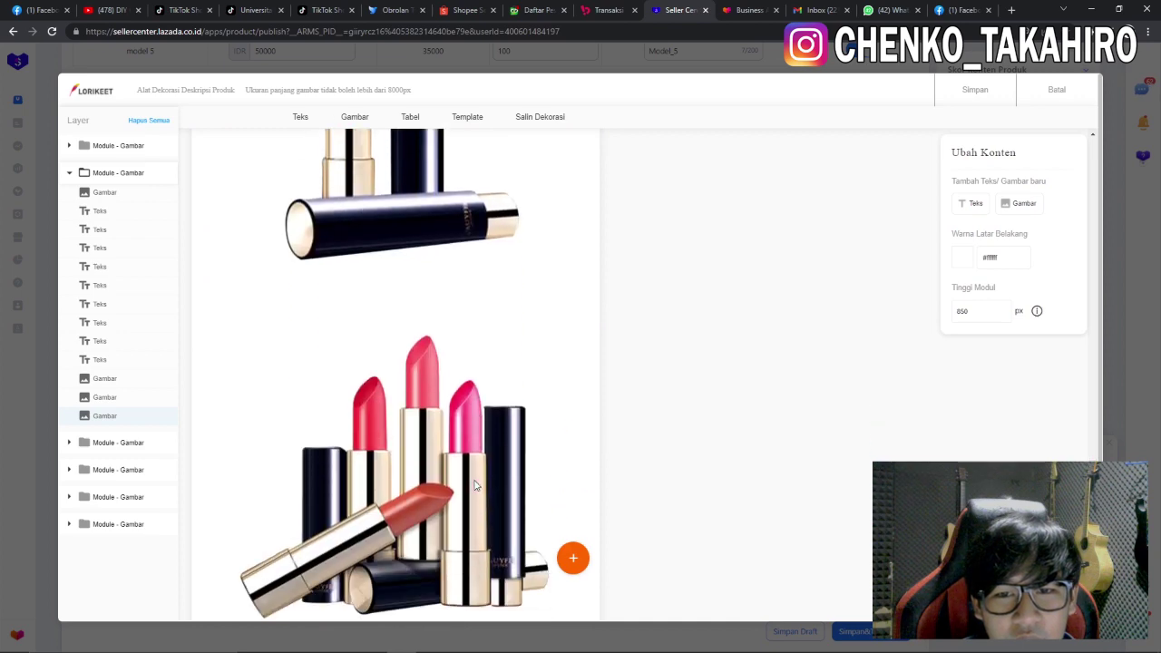
pyautogui.scroll(-4, 475, 485)
pyautogui.scroll(18, 475, 488)
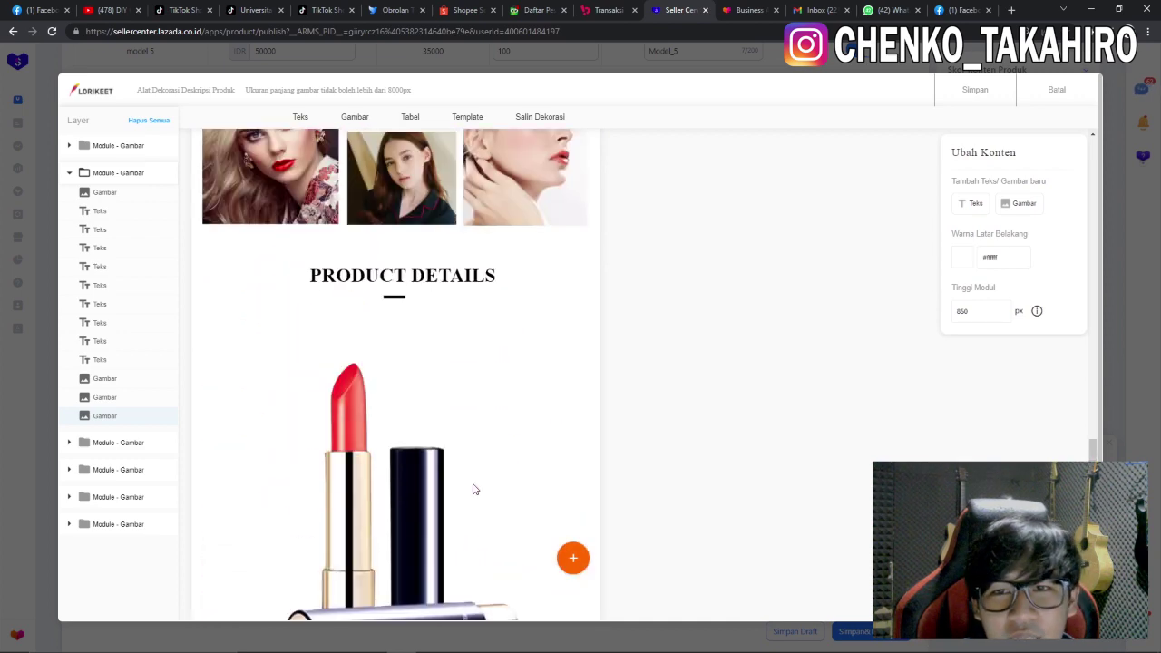
pyautogui.scroll(9, 477, 485)
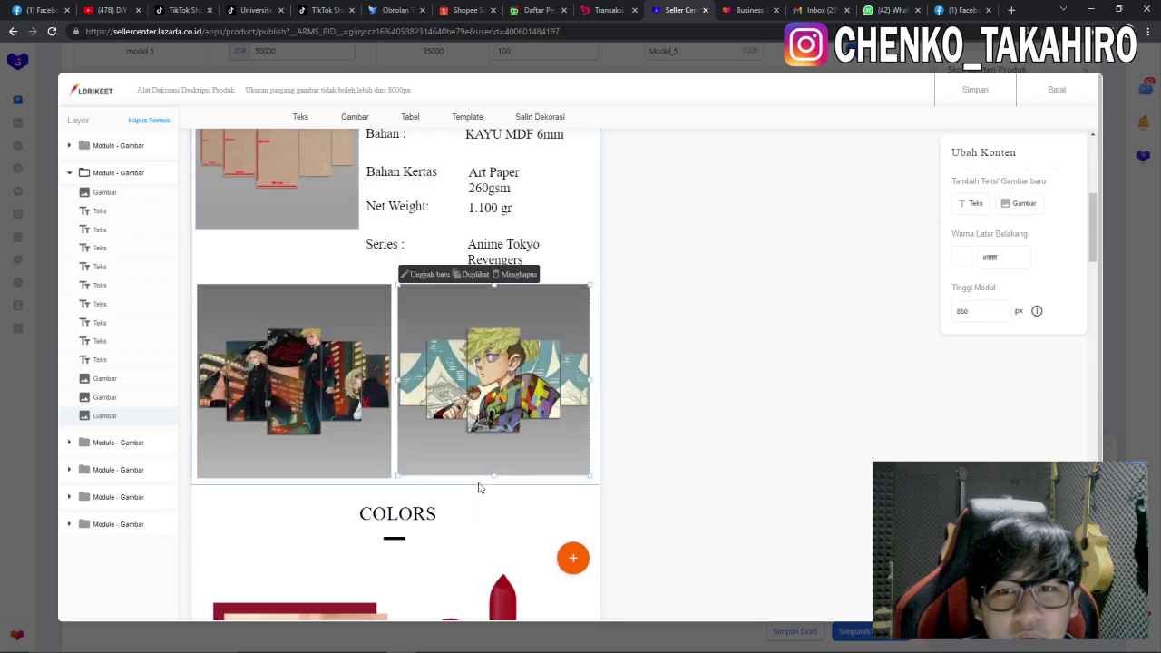
pyautogui.scroll(-3, 477, 485)
pyautogui.scroll(-3, 539, 330)
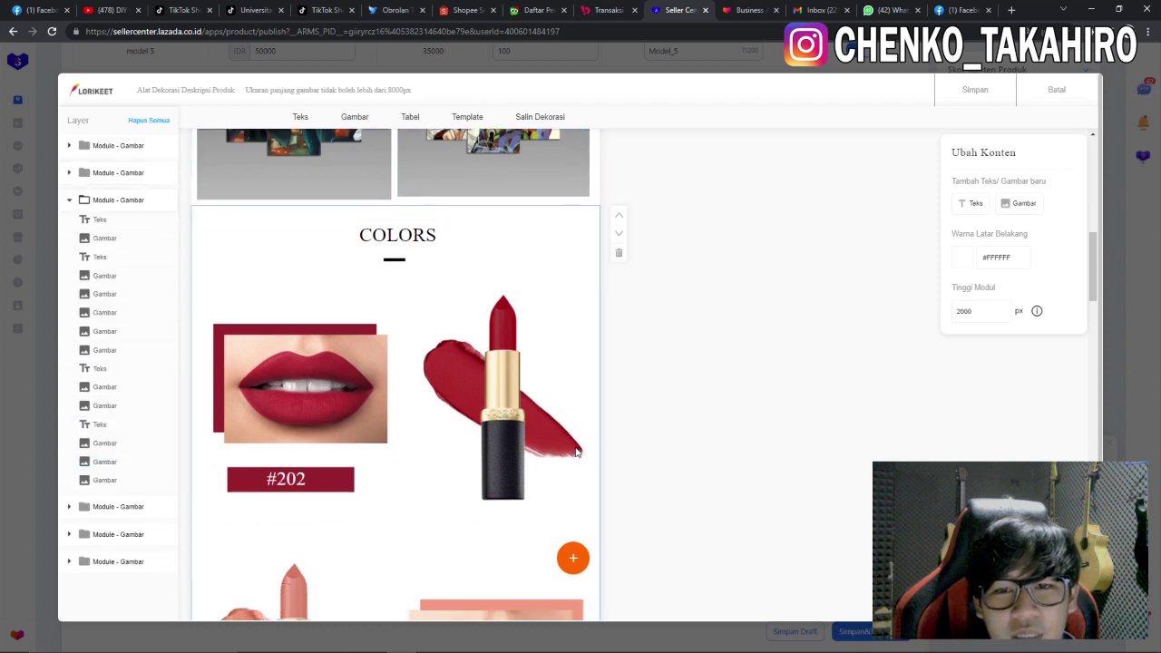
# Step: Examine the separate image and label elements in the COLORS section and compare them with the customized modules above
pyautogui.click(539, 329)
pyautogui.scroll(1, 539, 329)
pyautogui.scroll(2, 539, 329)
pyautogui.click(329, 387)
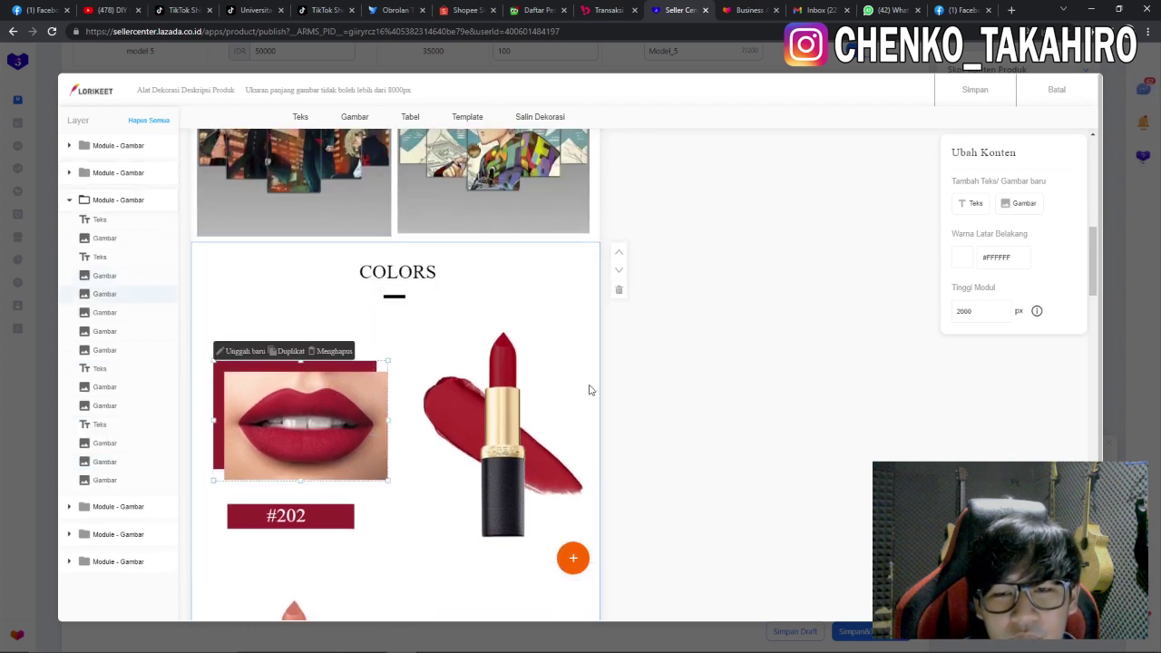
pyautogui.scroll(-2, 416, 411)
pyautogui.click(279, 334)
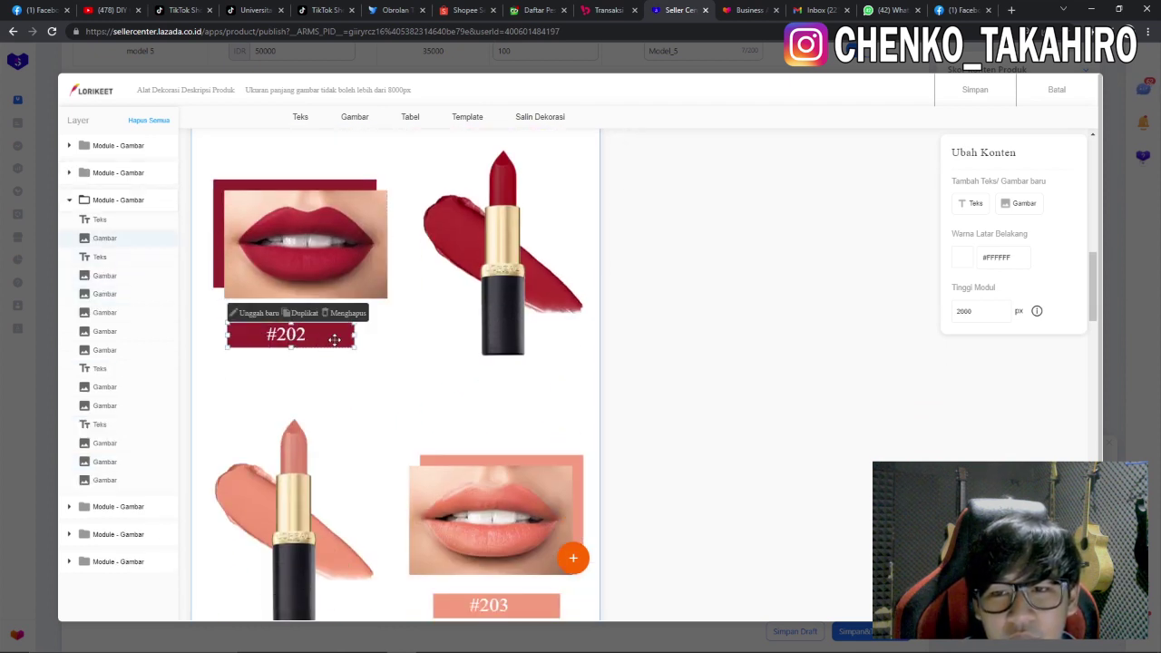
pyautogui.click(387, 255)
pyautogui.click(500, 263)
pyautogui.scroll(4, 501, 324)
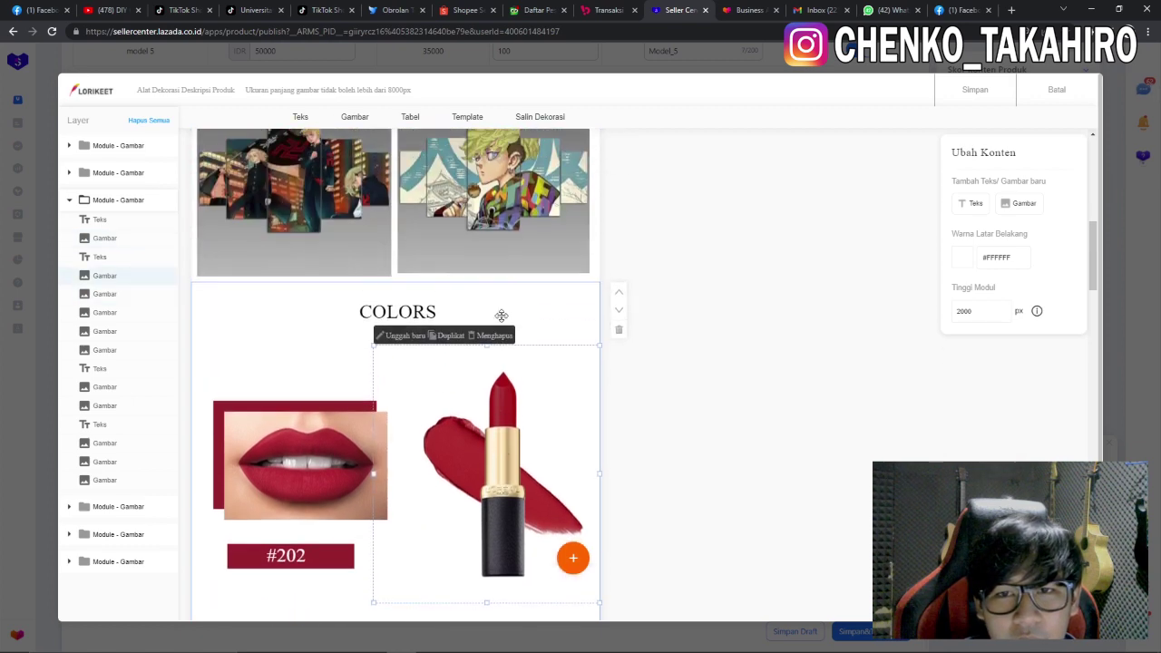
pyautogui.scroll(-1, 324, 386)
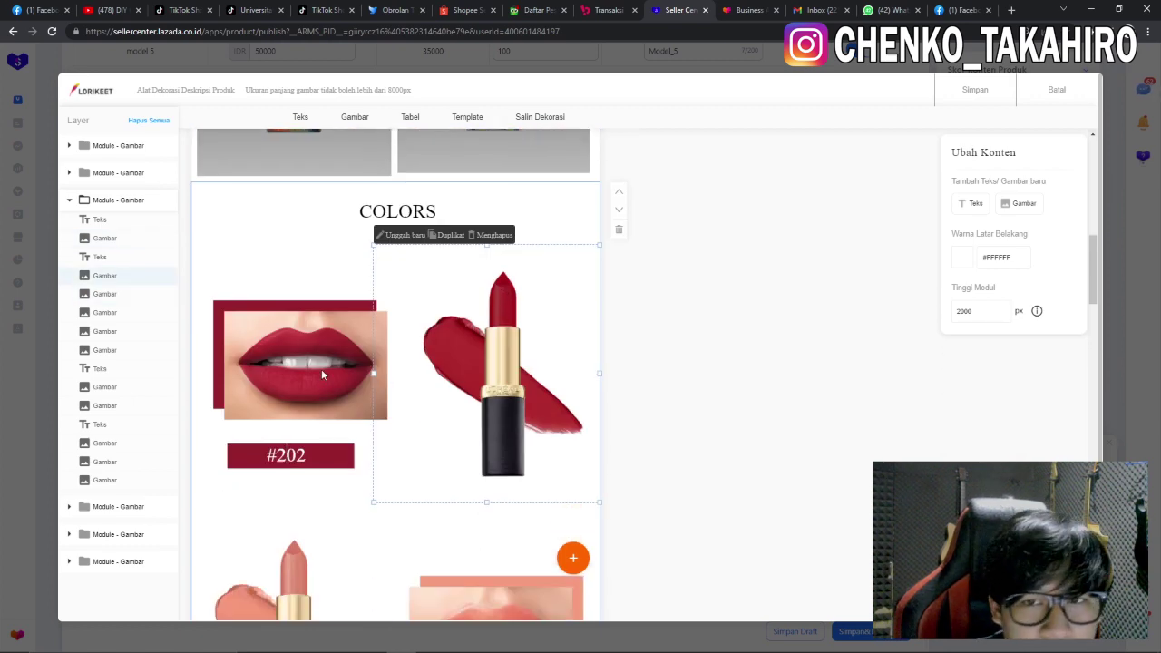
pyautogui.scroll(8, 300, 394)
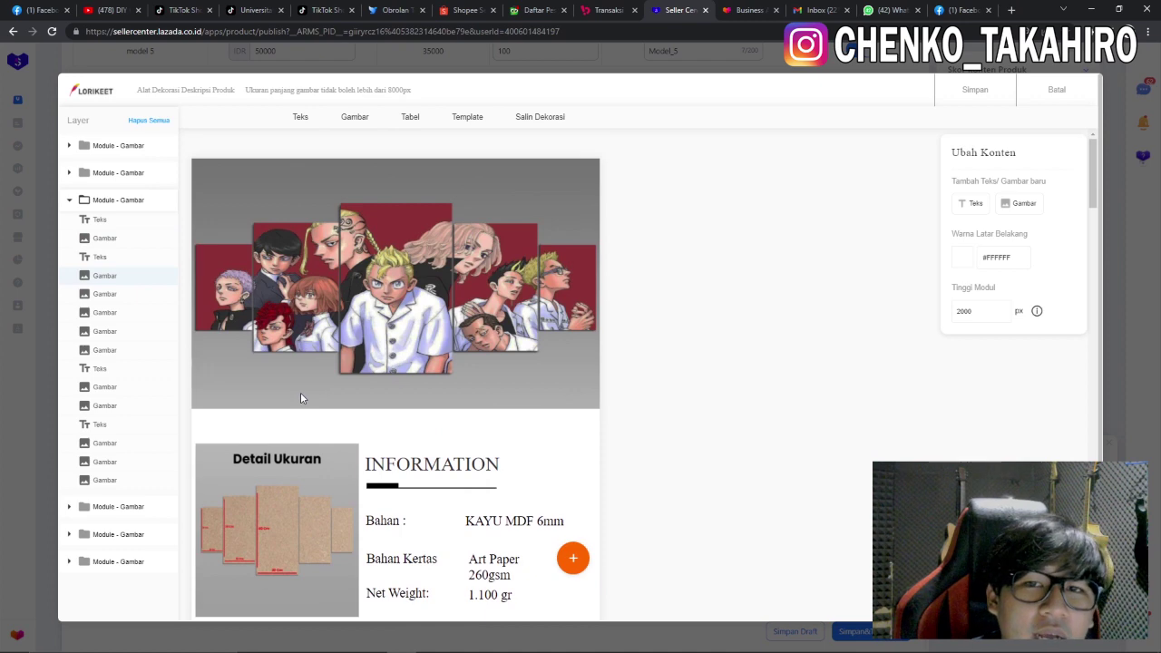
pyautogui.scroll(-5, 301, 397)
pyautogui.scroll(5, 498, 396)
pyautogui.scroll(-6, 500, 404)
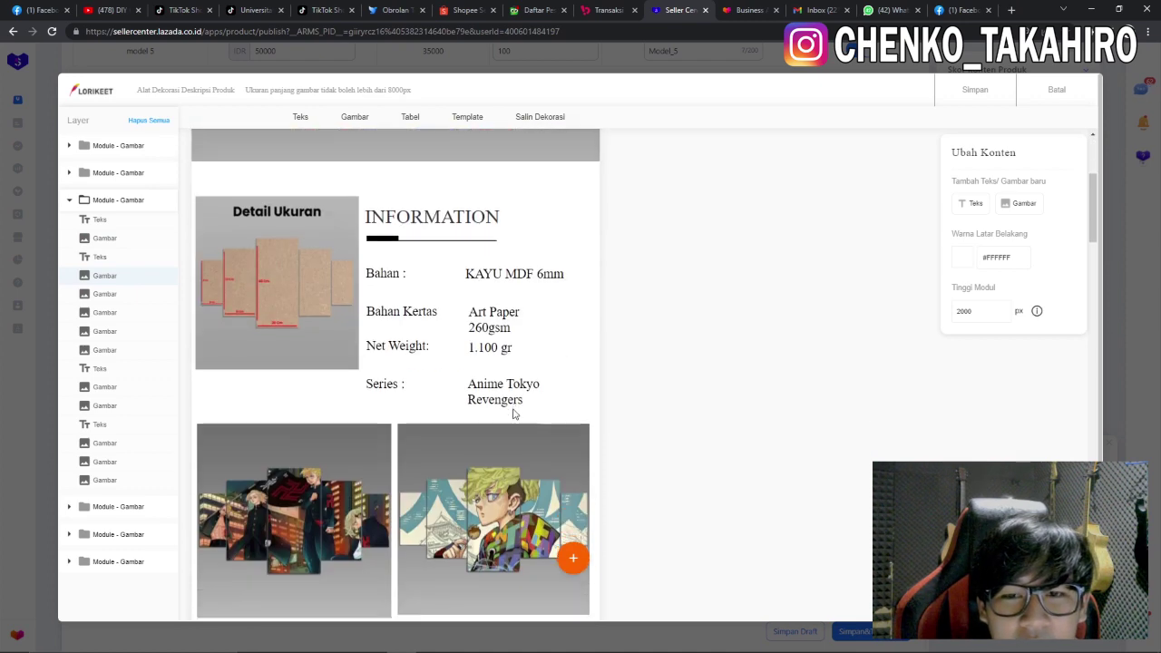
pyautogui.scroll(-5, 513, 413)
# Step: Delete the lips and lipstick images of shade #202 from the COLORS section
pyautogui.click(294, 341)
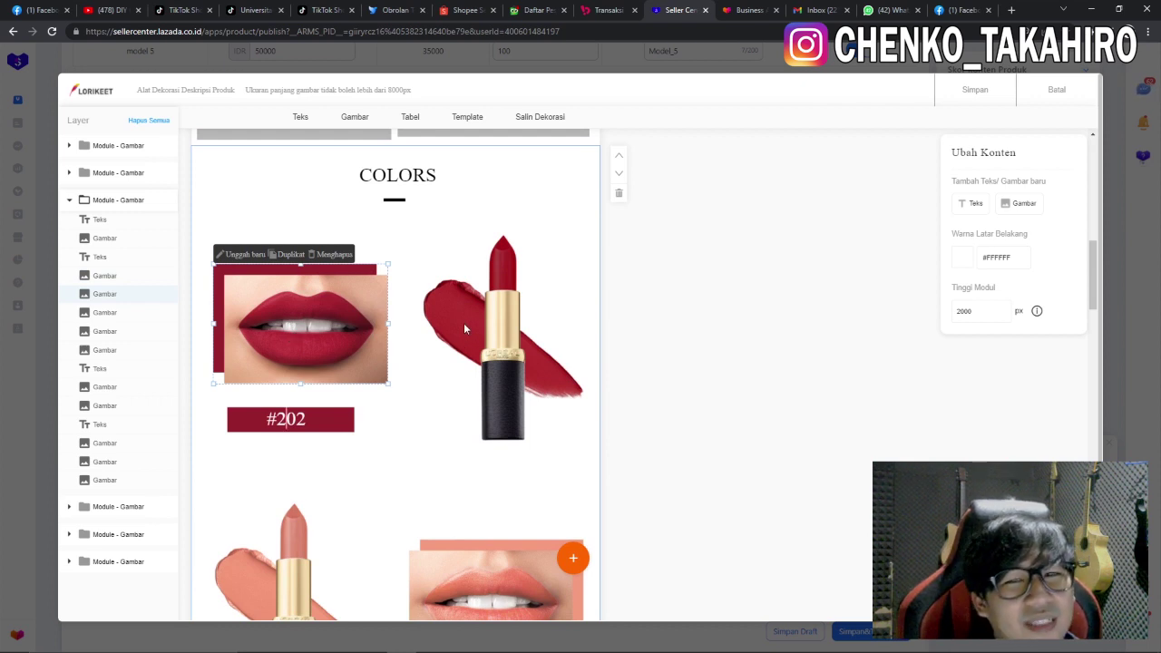
pyautogui.click(504, 344)
pyautogui.click(309, 332)
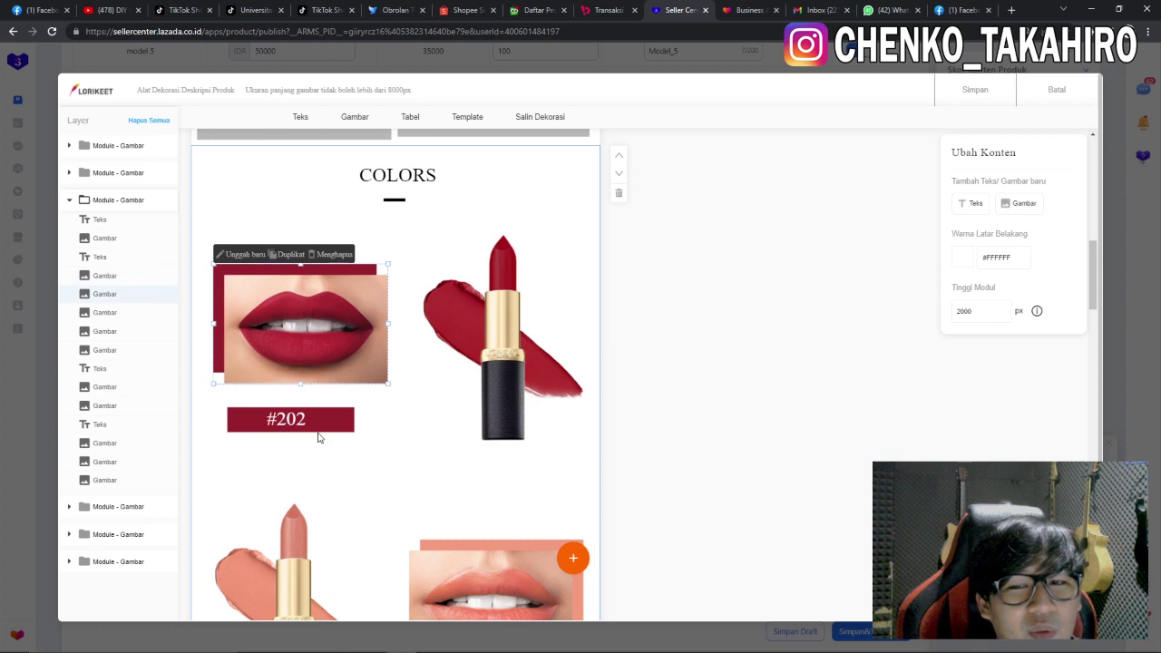
pyautogui.press('Delete')
pyautogui.click(483, 363)
pyautogui.press('Delete')
# Step: Delete the lips and lipstick images of shade #203 from the COLORS section
pyautogui.click(504, 560)
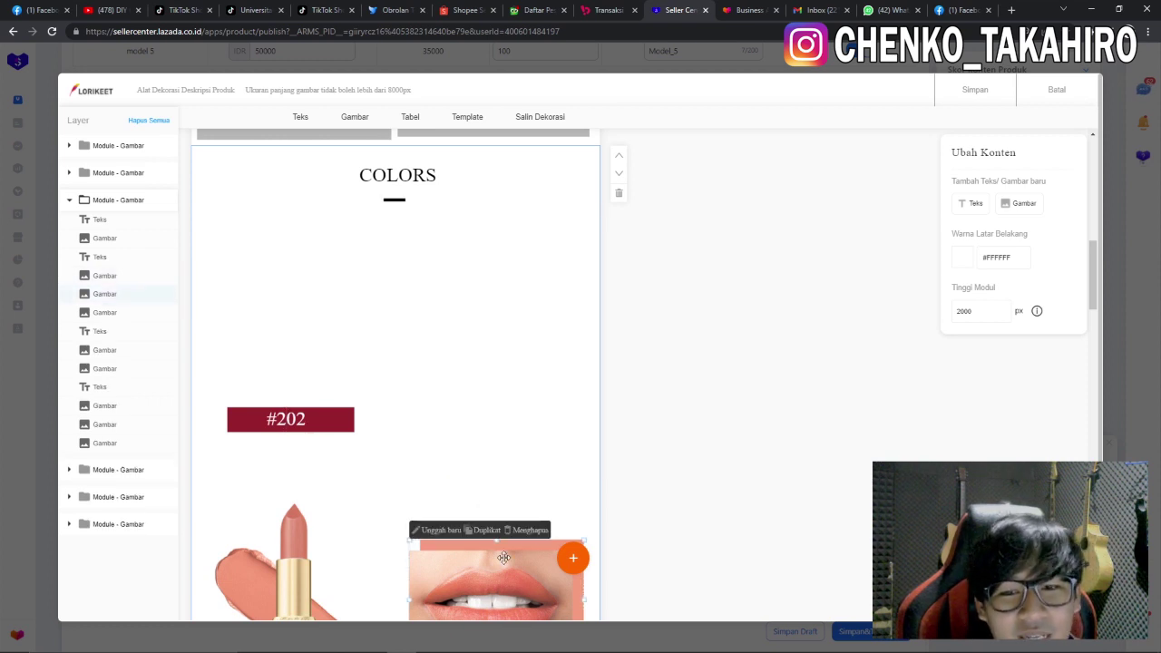
pyautogui.scroll(-2, 418, 241)
pyautogui.press('Delete')
pyautogui.scroll(-2, 353, 370)
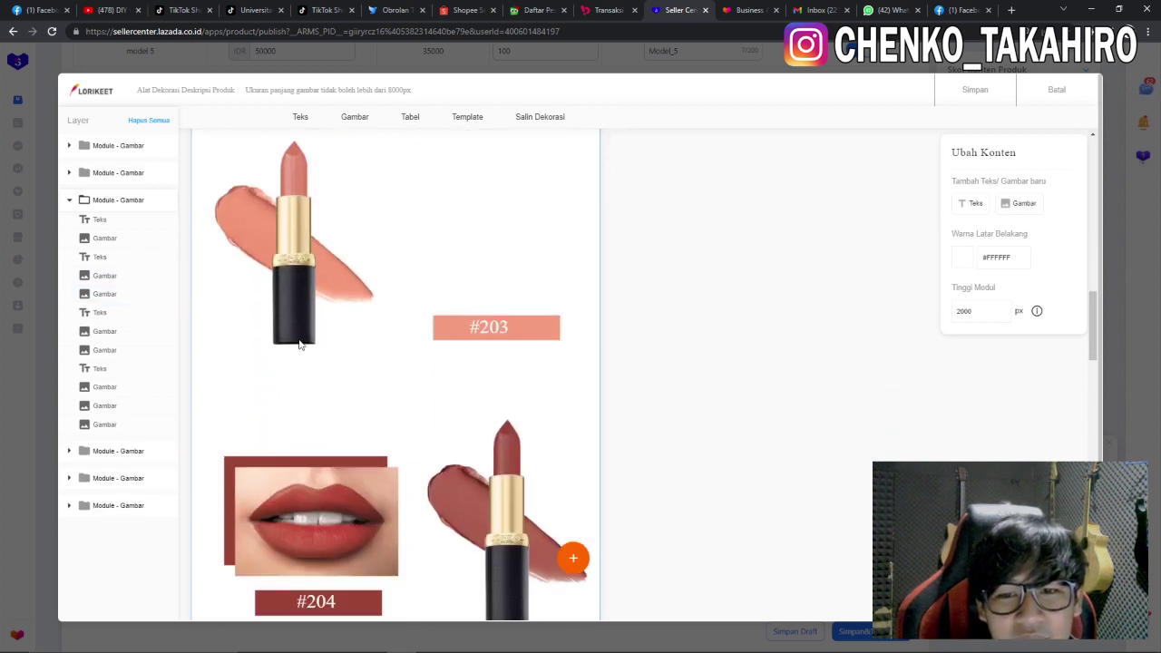
pyautogui.click(299, 272)
pyautogui.press('Delete')
# Step: Delete the lips image, the lipstick image and the label with its colour band for shade #204
pyautogui.click(364, 514)
pyautogui.press('Delete')
pyautogui.click(504, 508)
pyautogui.press('Delete')
pyautogui.scroll(-2, 392, 476)
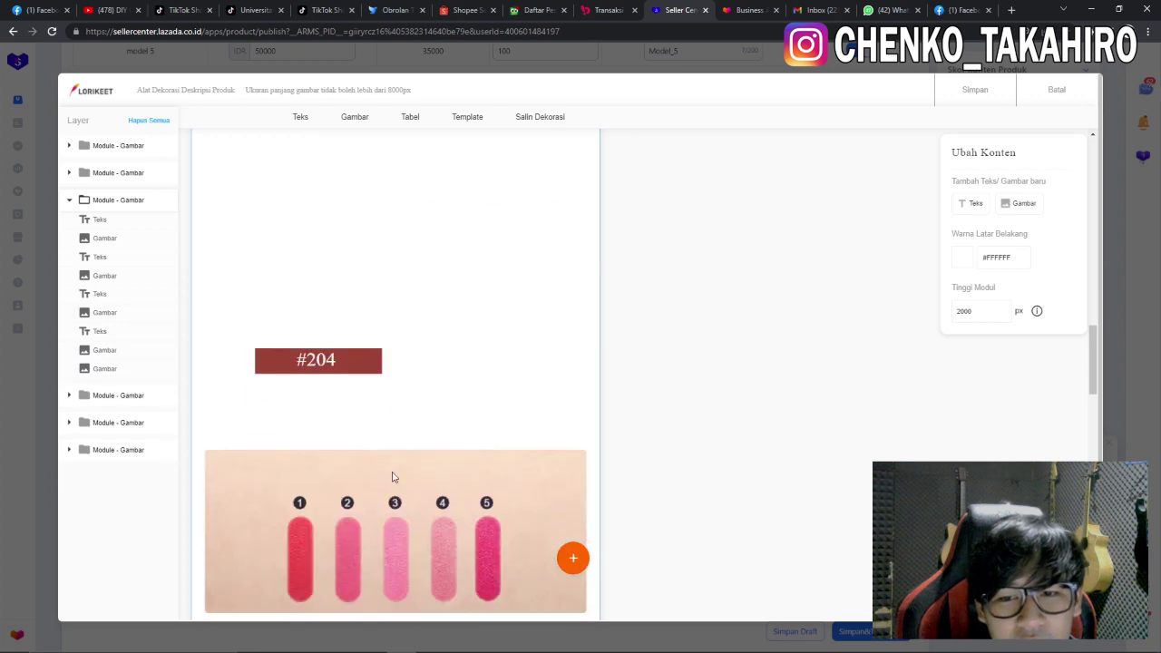
pyautogui.press('BackSpace')
pyautogui.press('BackSpace')
pyautogui.press('BackSpace')
pyautogui.press('BackSpace')
pyautogui.press('Delete')
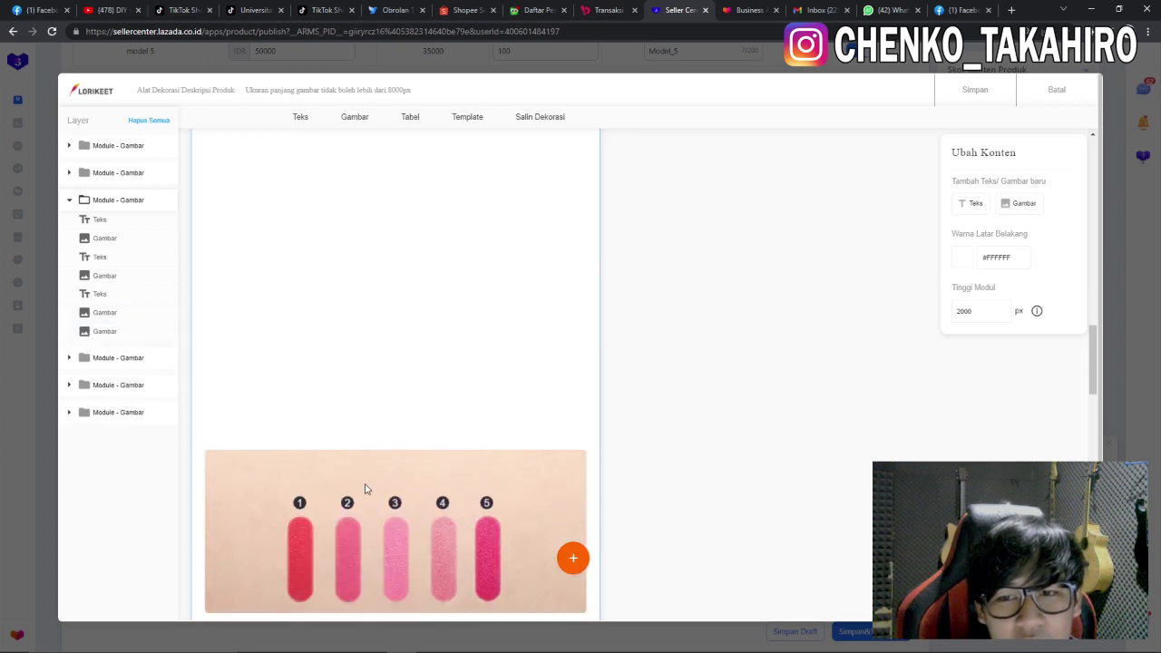
# Step: Delete the five-shade swatch image from the bottom of the COLORS section
pyautogui.click(362, 484)
pyautogui.press('Delete')
pyautogui.scroll(-2, 433, 454)
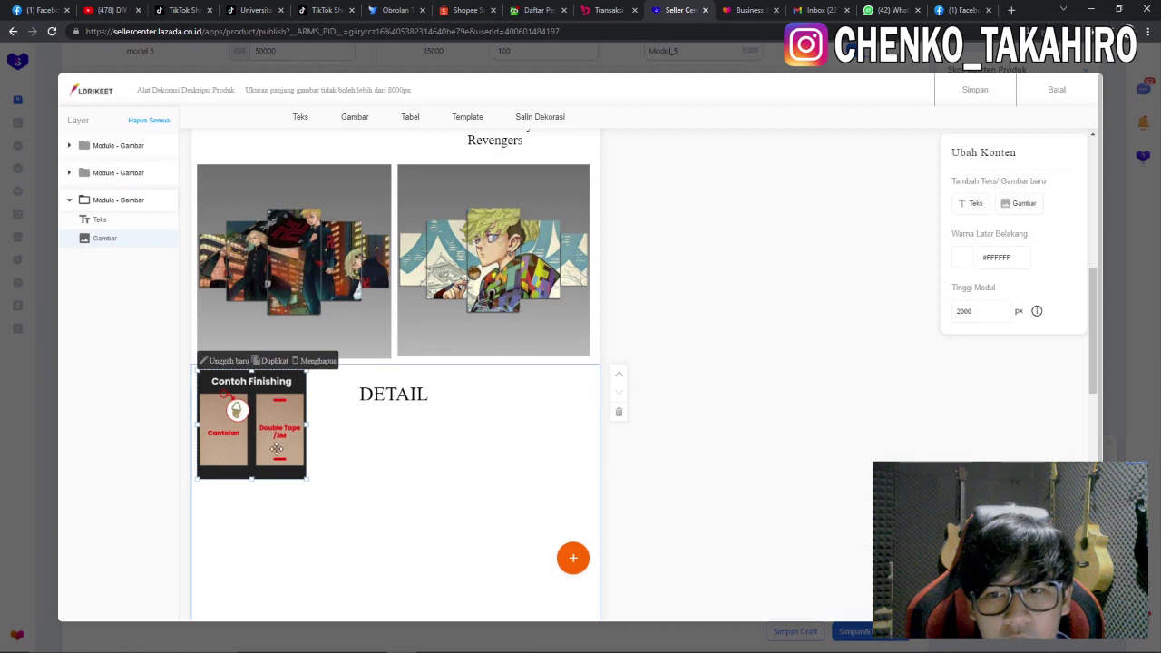
# Step: Enlarge the Contoh Finishing image to about two thirds of the module's width and center it below the DETAIL heading
pyautogui.moveTo(277, 448); pyautogui.dragTo(342, 528)
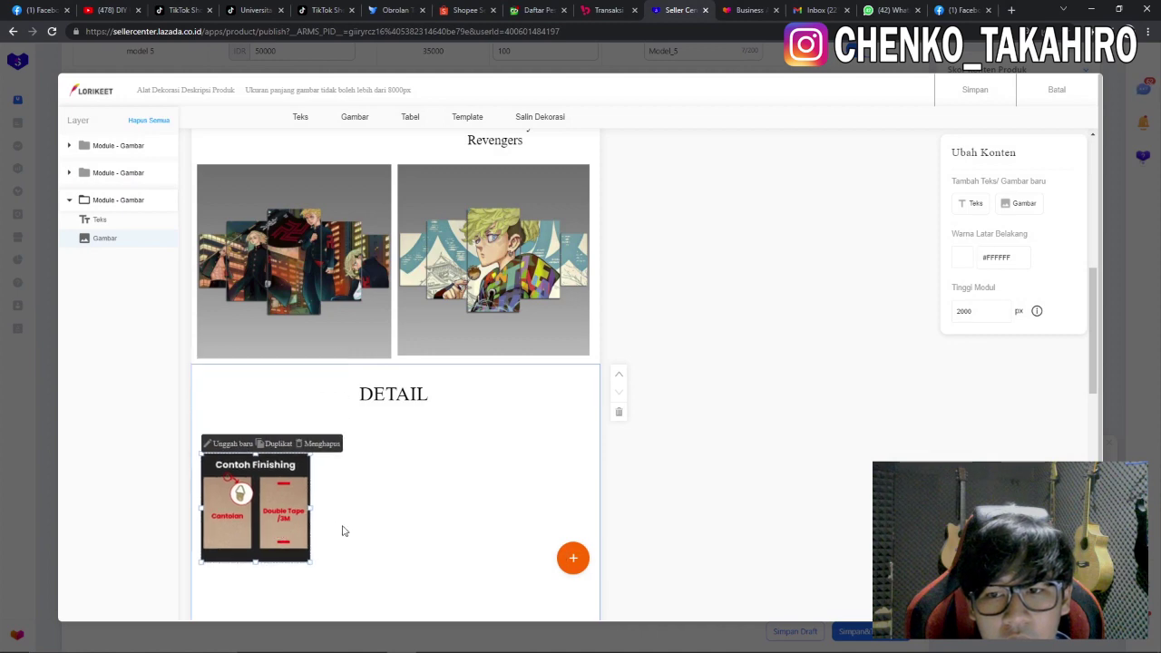
pyautogui.scroll(2, 362, 436)
pyautogui.scroll(-5, 382, 350)
pyautogui.moveTo(308, 325); pyautogui.dragTo(601, 474)
pyautogui.moveTo(502, 389); pyautogui.dragTo(425, 363)
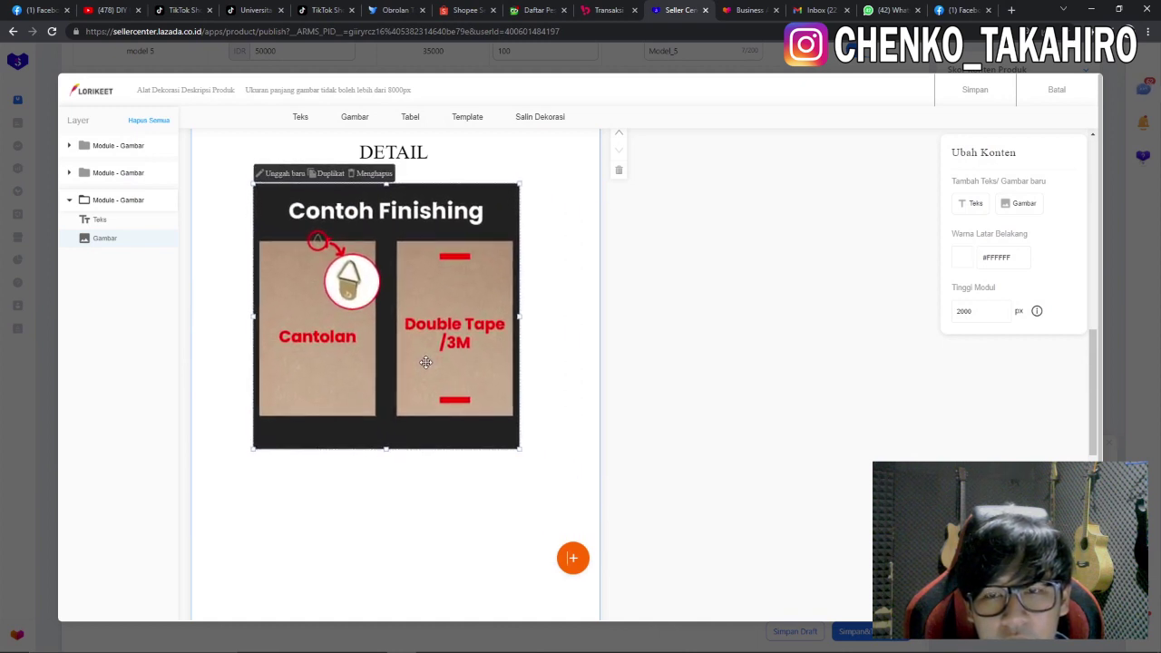
pyautogui.click(437, 482)
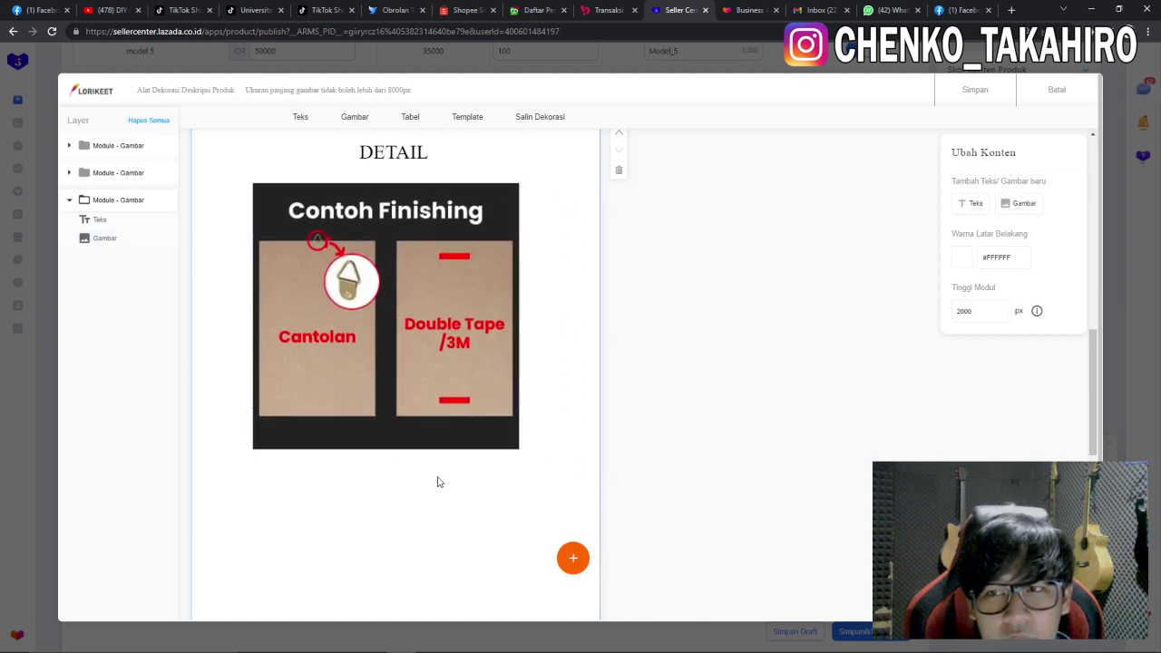
# Step: Add a text box below the Contoh Finishing image reading "wall decor / poster susun dinding" and widen it to about the image's width
pyautogui.click(969, 204)
pyautogui.click(266, 145)
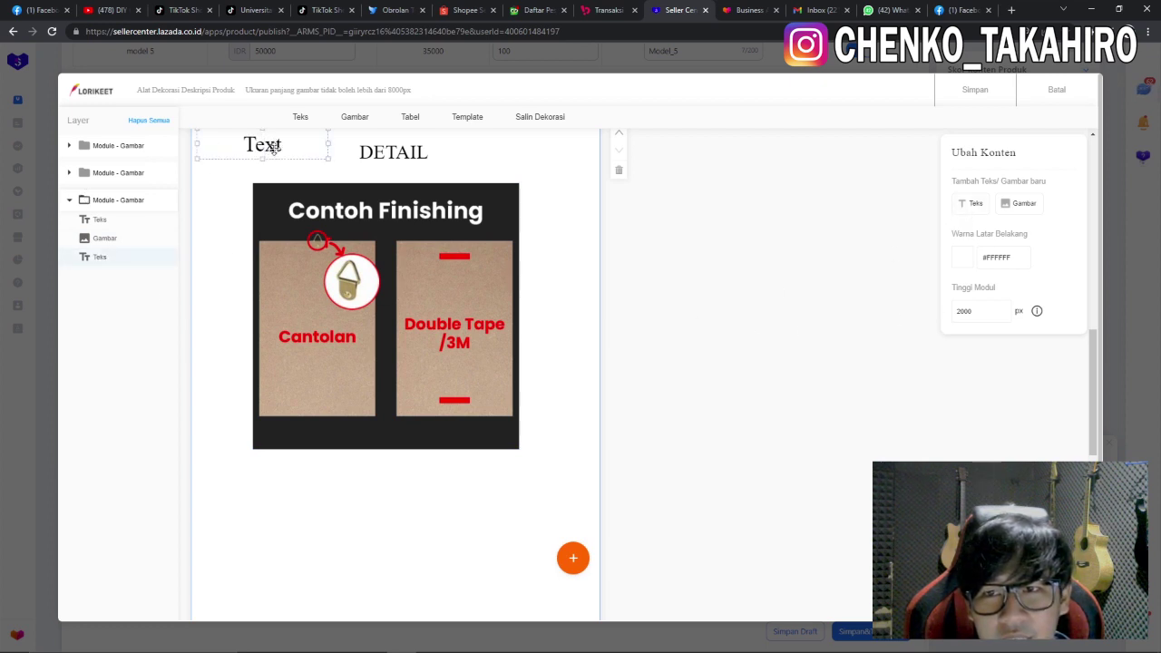
pyautogui.moveTo(266, 145); pyautogui.dragTo(327, 489)
pyautogui.doubleClick(334, 489)
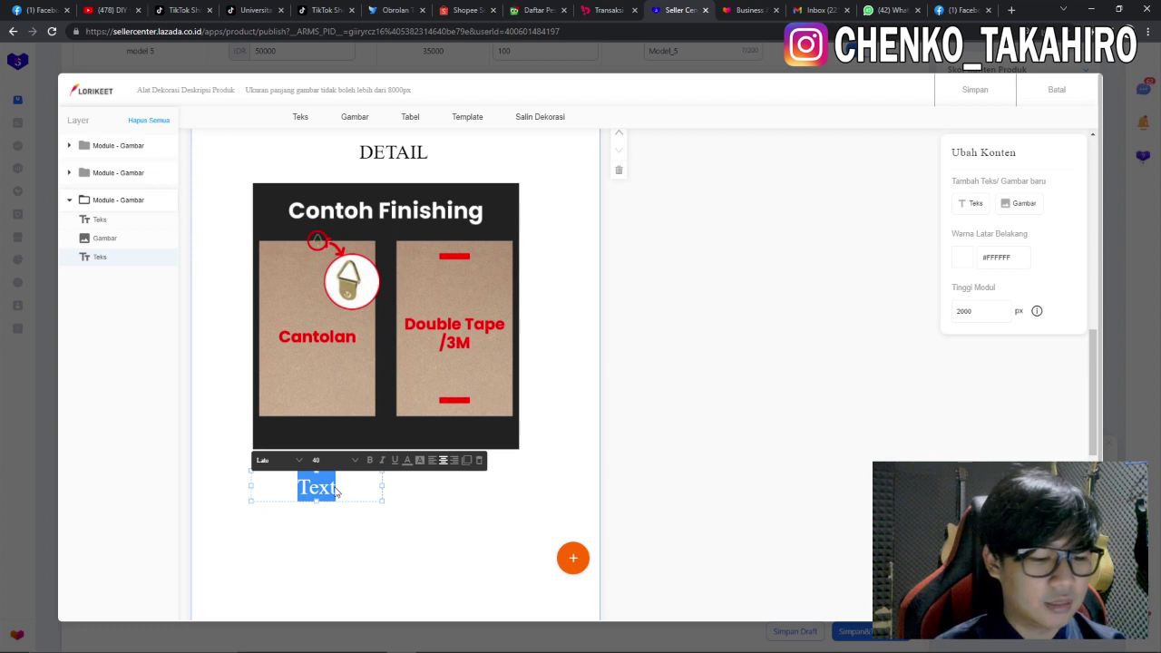
pyautogui.write('wall')
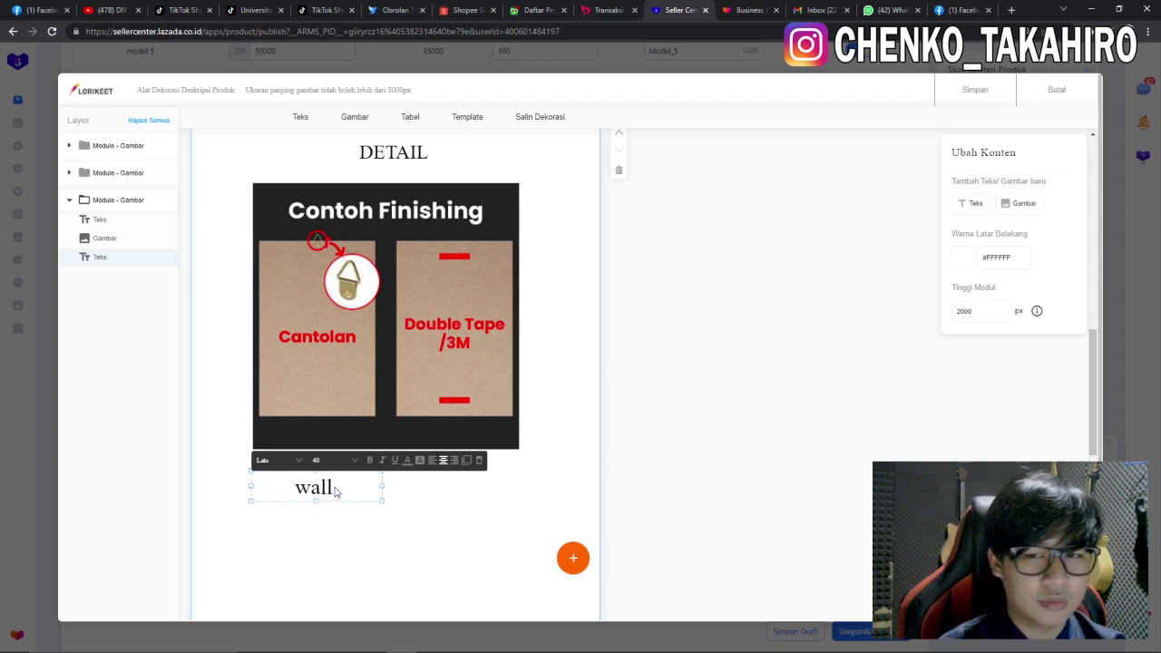
pyautogui.write(' decor ')
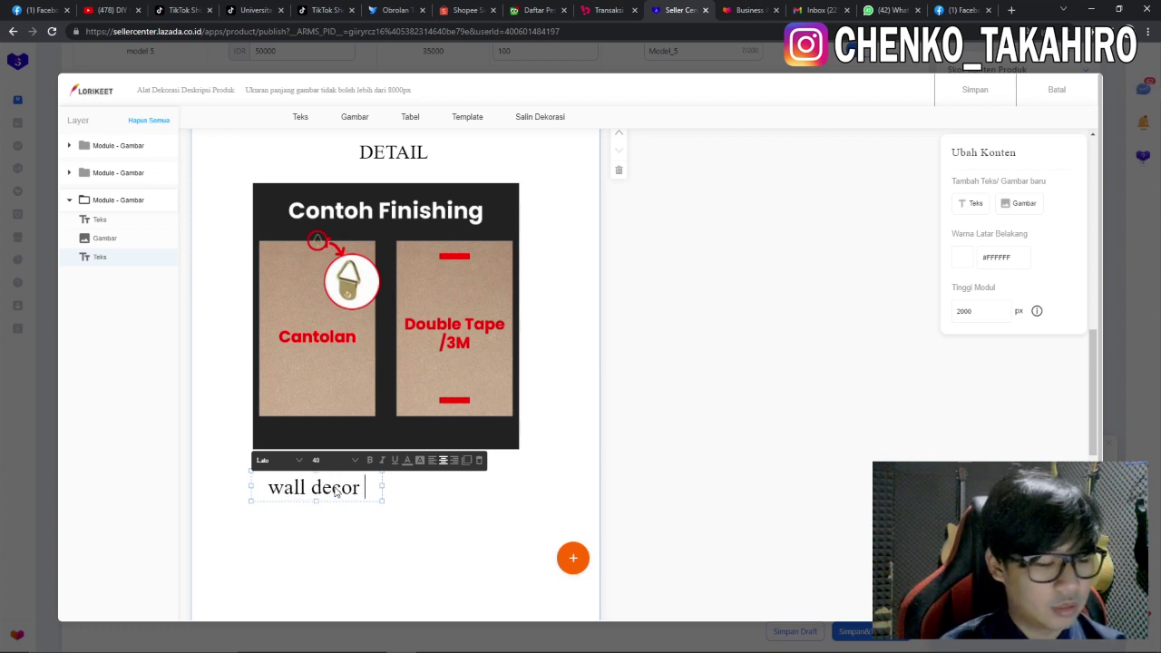
pyautogui.write('/ poster ')
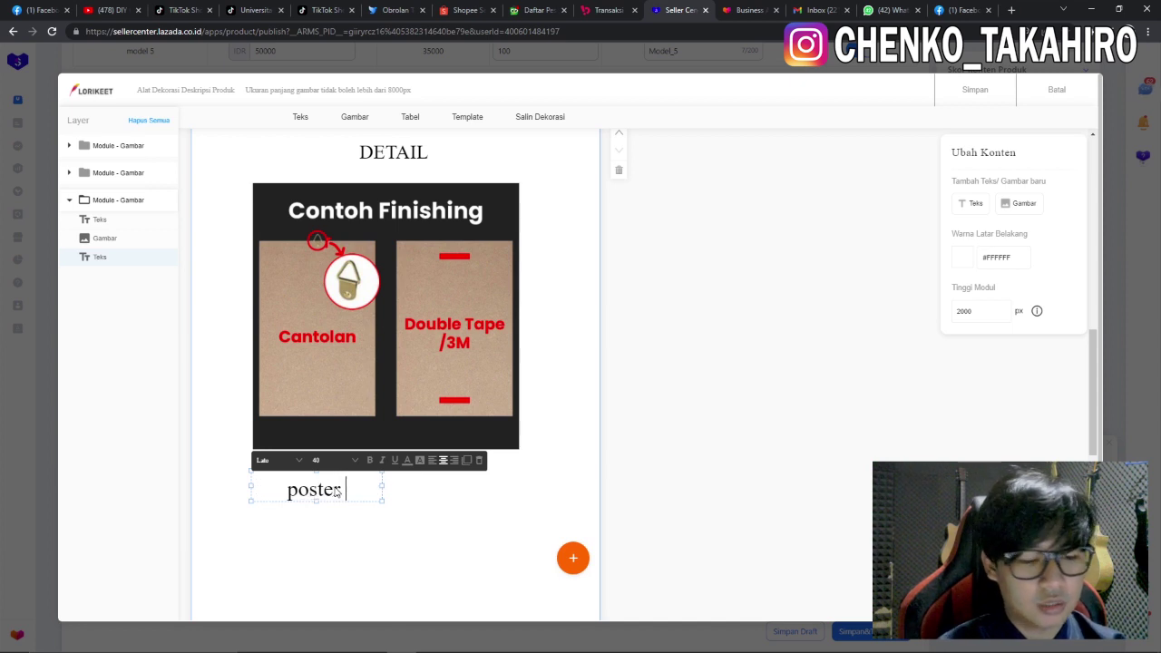
pyautogui.write('susun dinding')
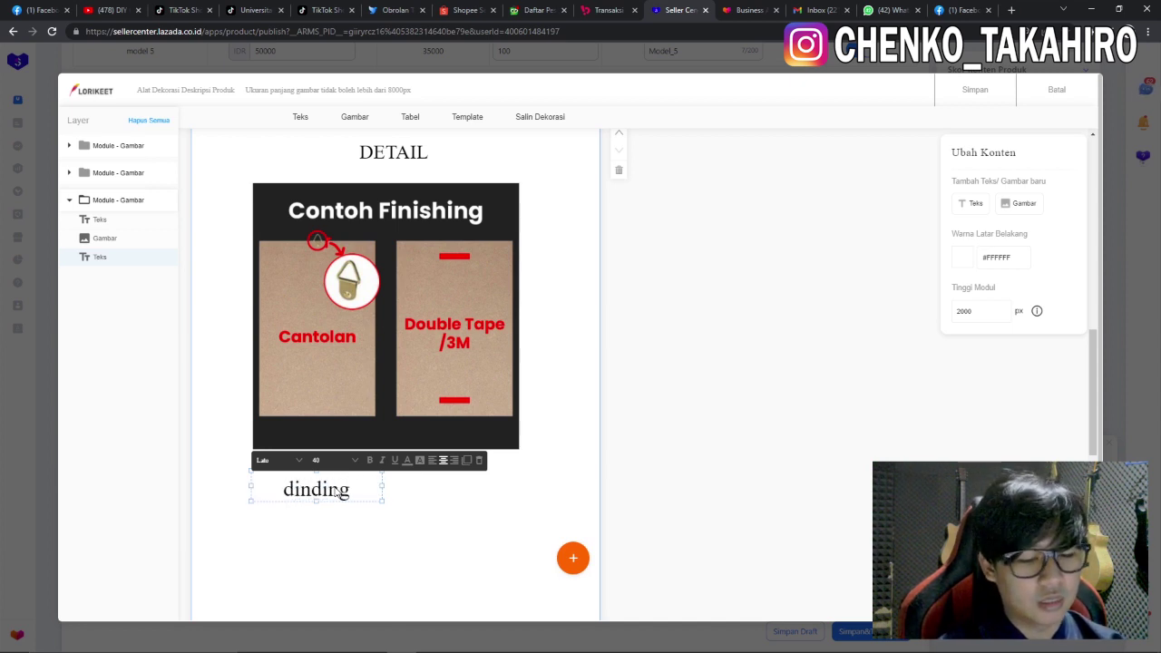
pyautogui.moveTo(380, 499); pyautogui.dragTo(518, 534)
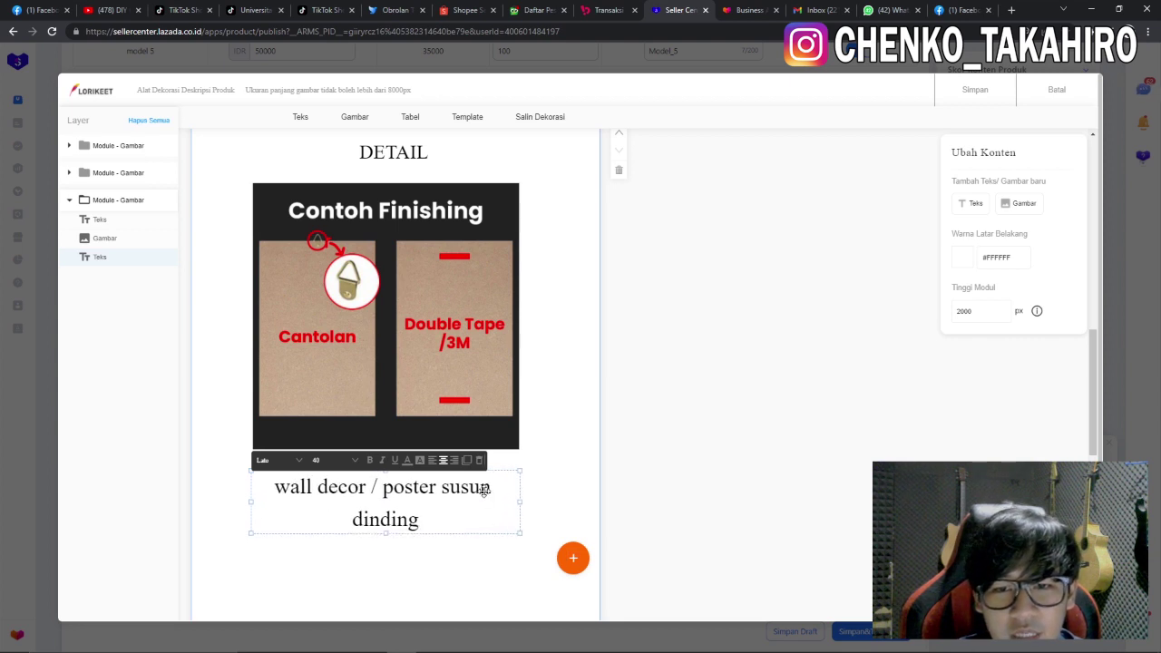
# Step: Move the "wall decor / poster susun dinding" text directly under the DETAIL heading and shift the Contoh Finishing image down below it
pyautogui.moveTo(492, 484); pyautogui.dragTo(489, 492)
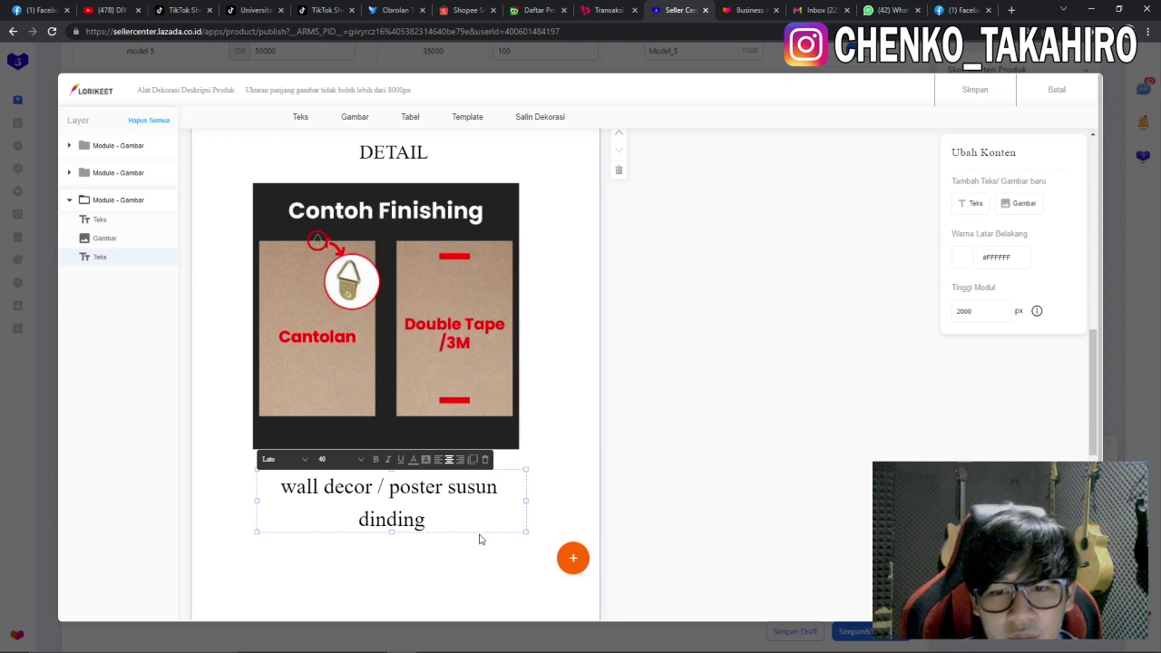
pyautogui.click(427, 518)
pyautogui.click(393, 481)
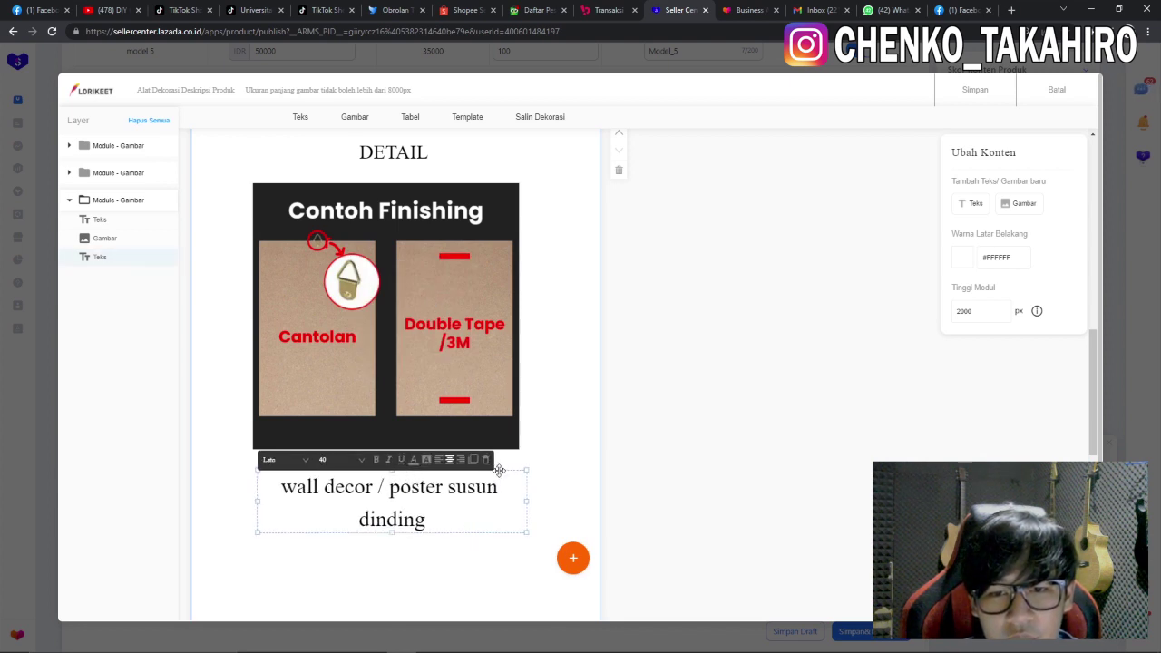
pyautogui.moveTo(499, 470); pyautogui.dragTo(490, 186)
pyautogui.moveTo(467, 283); pyautogui.dragTo(354, 478)
pyautogui.click(352, 408)
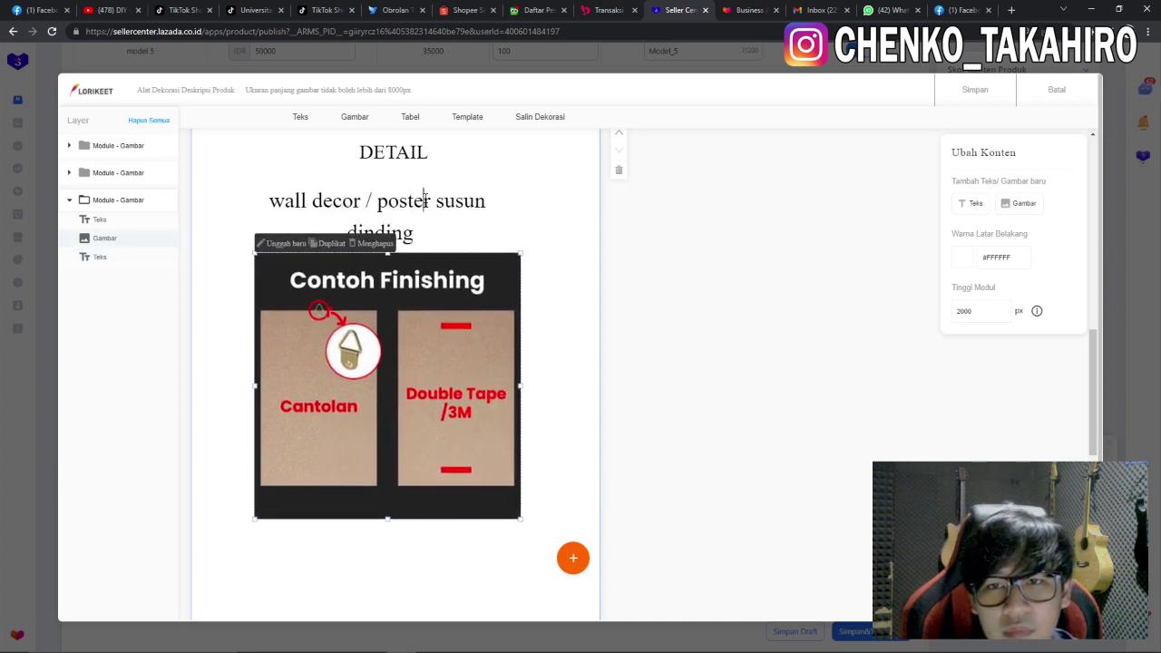
pyautogui.click(424, 198)
pyautogui.moveTo(405, 236); pyautogui.dragTo(404, 221)
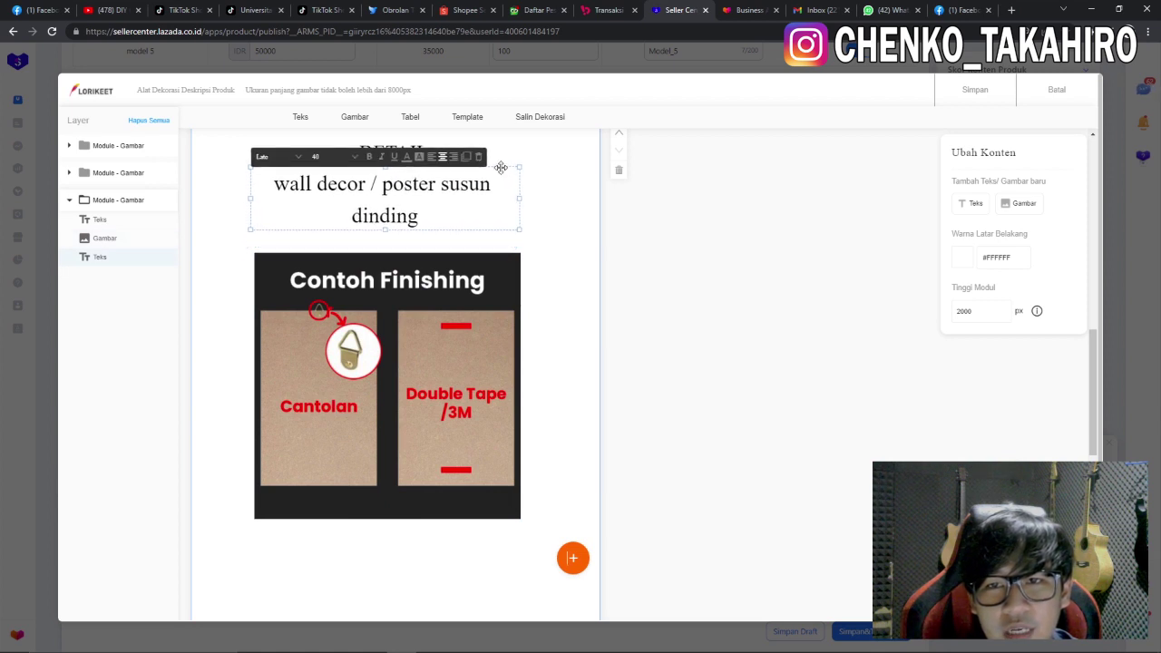
# Step: Format the "wall decor / poster susun dinding" text in bold Georgia
pyautogui.tripleClick(404, 220)
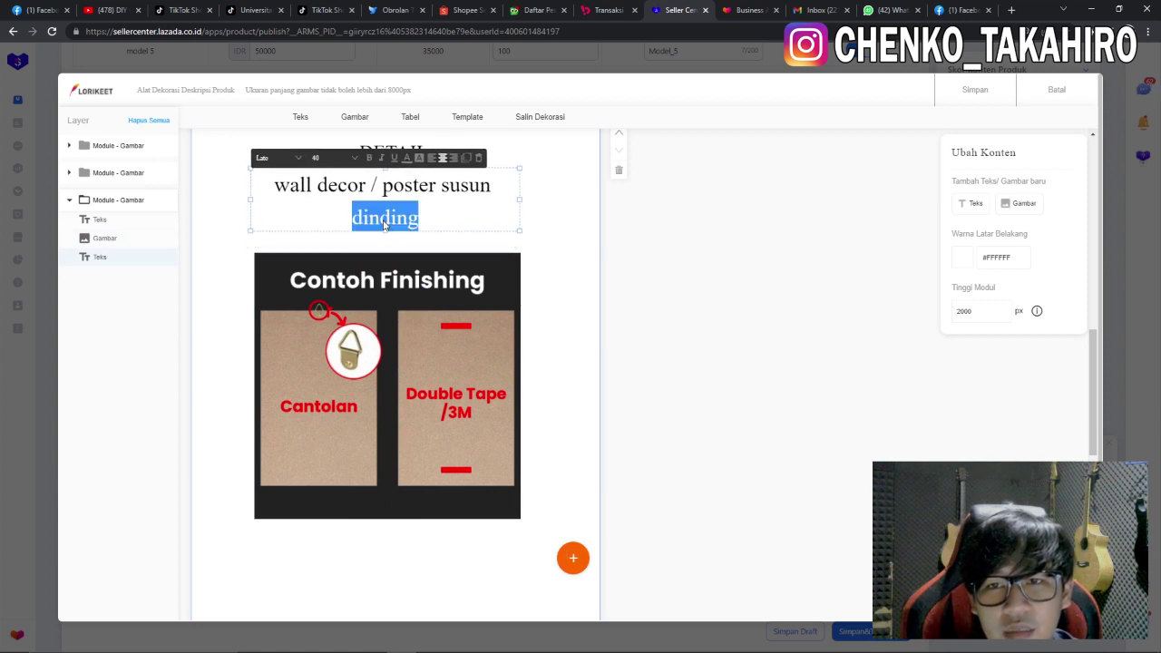
pyautogui.click(298, 159)
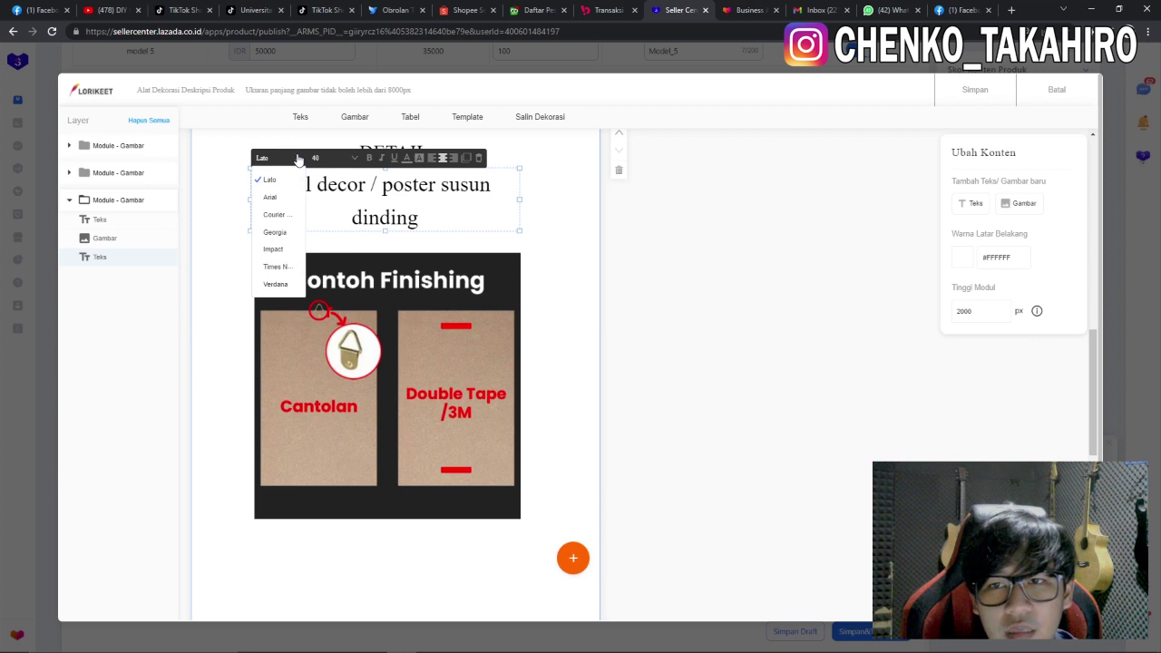
pyautogui.click(299, 159)
pyautogui.click(298, 160)
pyautogui.click(275, 232)
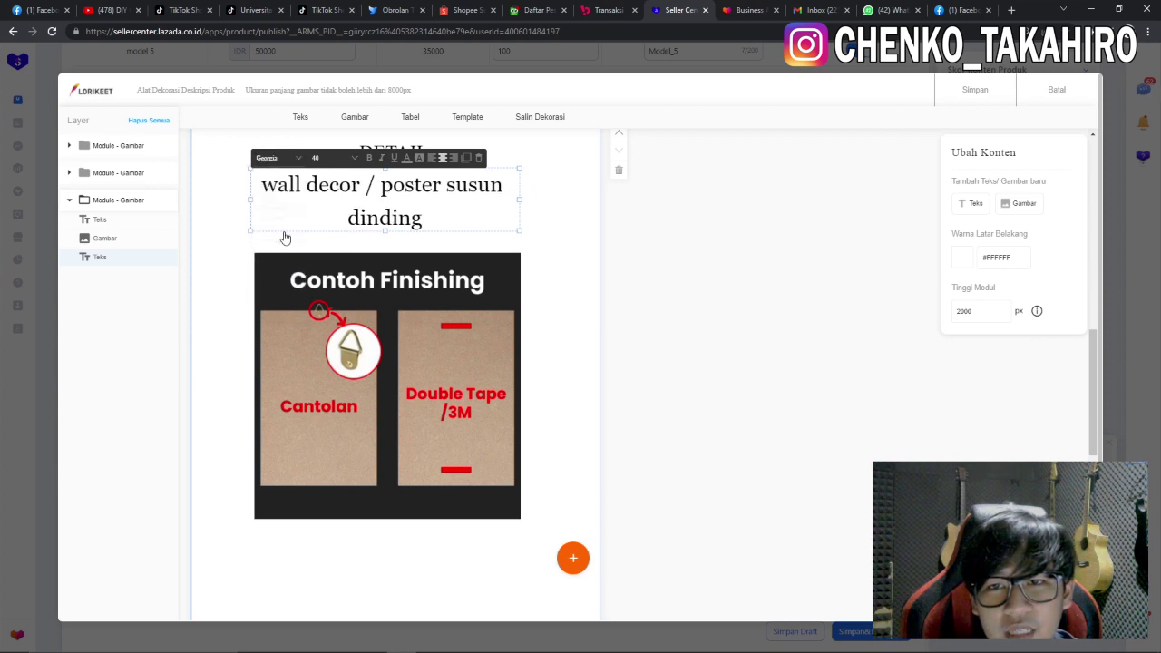
pyautogui.click(300, 158)
pyautogui.click(275, 228)
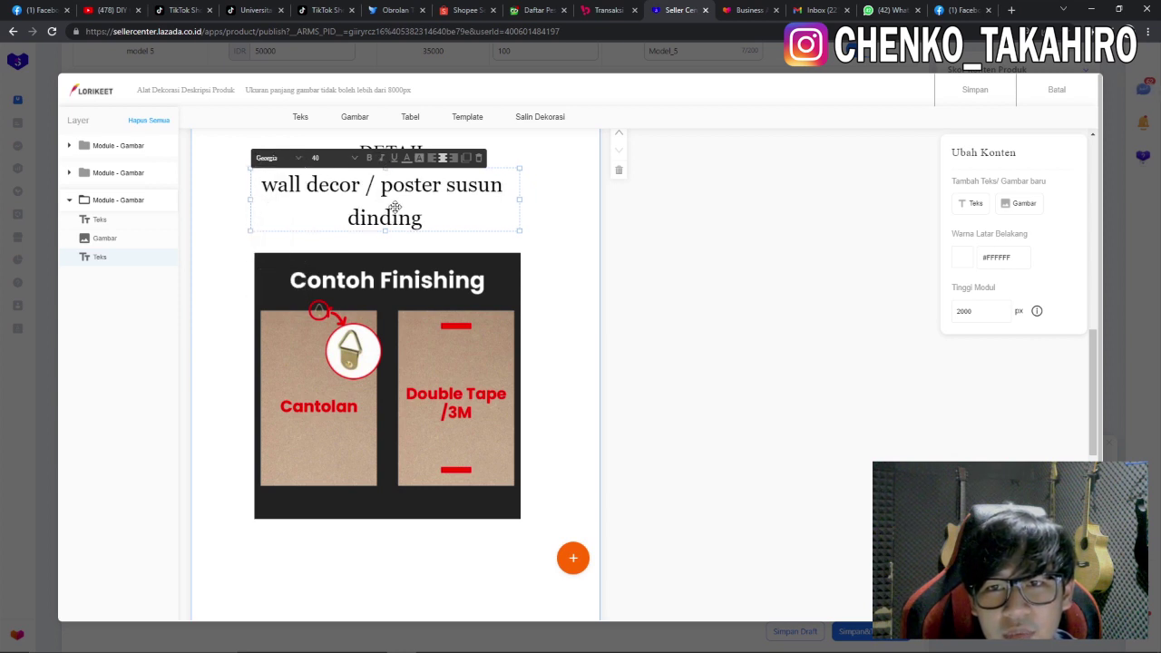
pyautogui.tripleClick(402, 190)
pyautogui.click(368, 164)
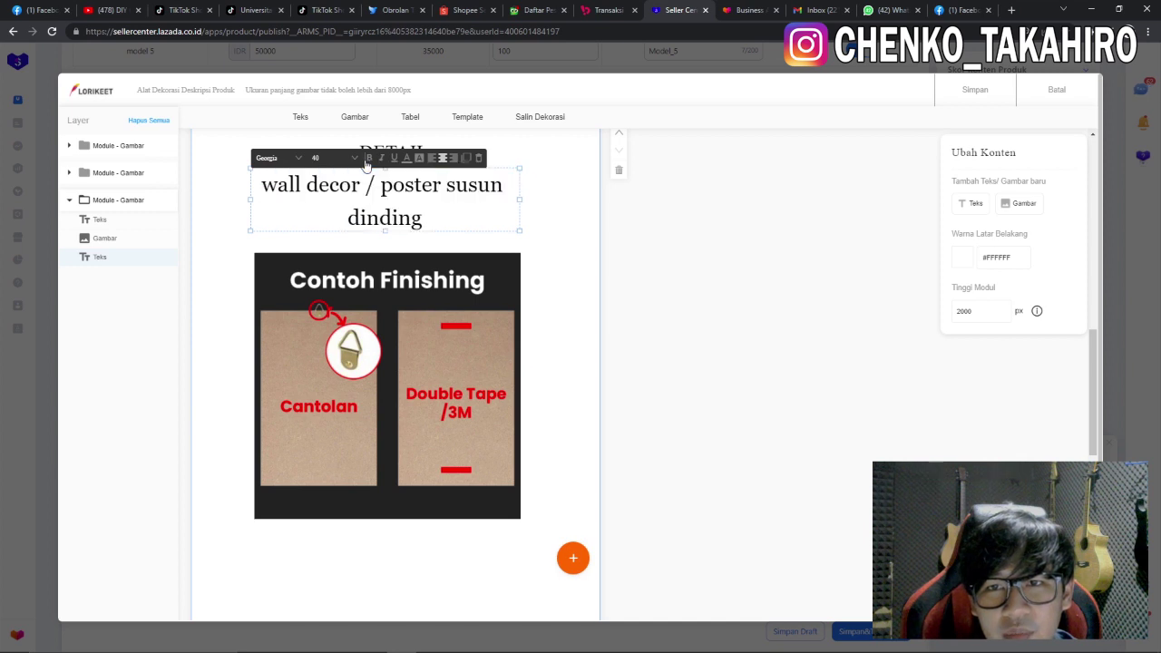
pyautogui.hotkey('ctrl', 'a')
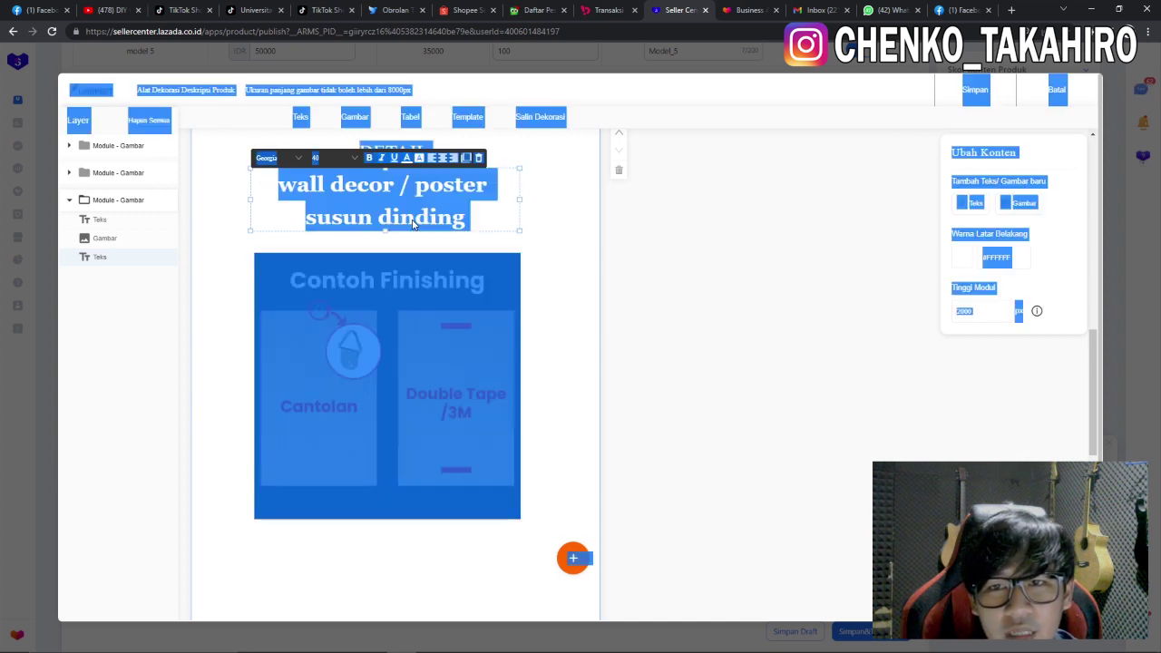
pyautogui.click(416, 218)
pyautogui.doubleClick(416, 222)
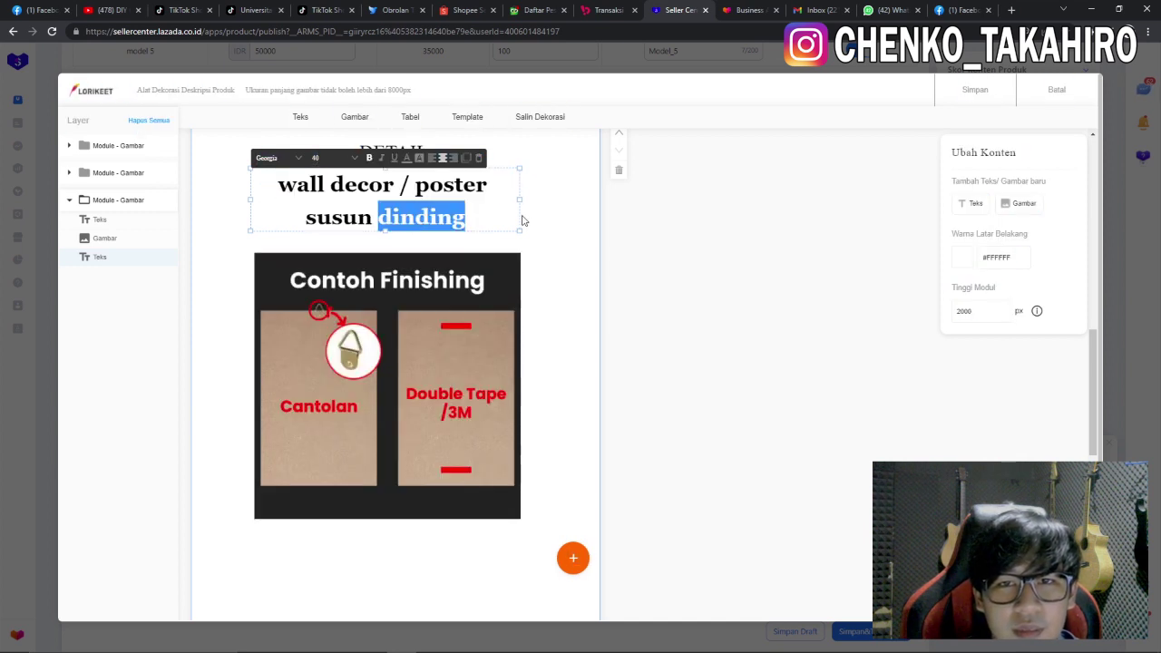
# Step: Set the "wall decor / poster susun dinding" text to size 24 and close the gap between it and the Contoh Finishing image
pyautogui.click(319, 159)
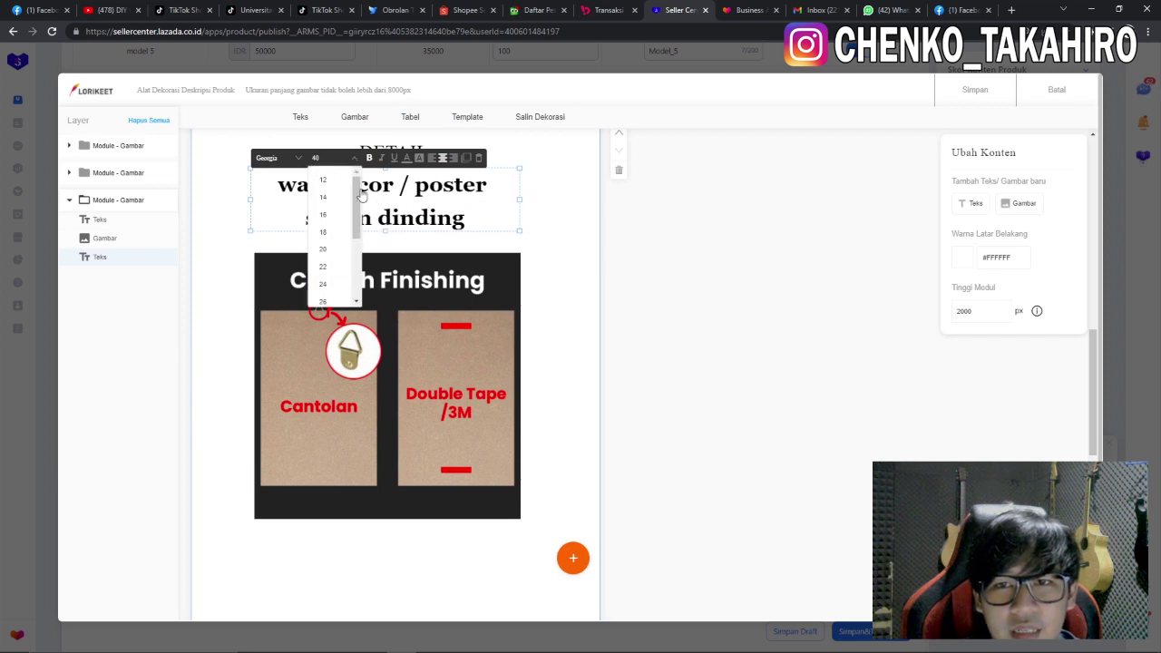
pyautogui.click(323, 214)
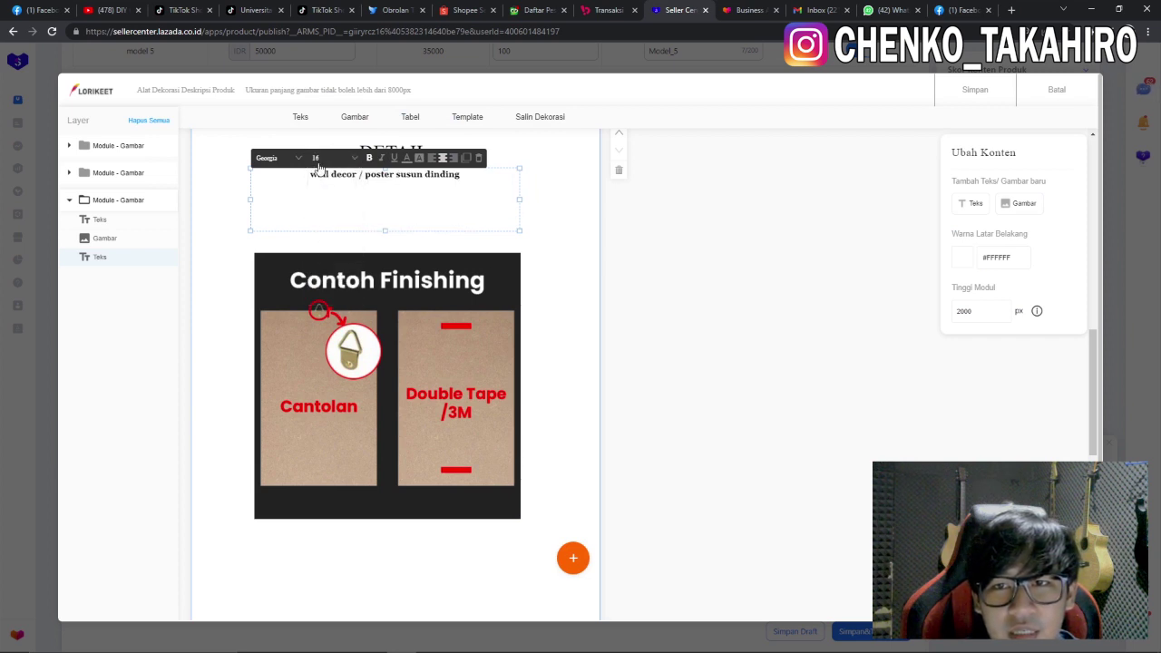
pyautogui.click(317, 160)
pyautogui.click(323, 261)
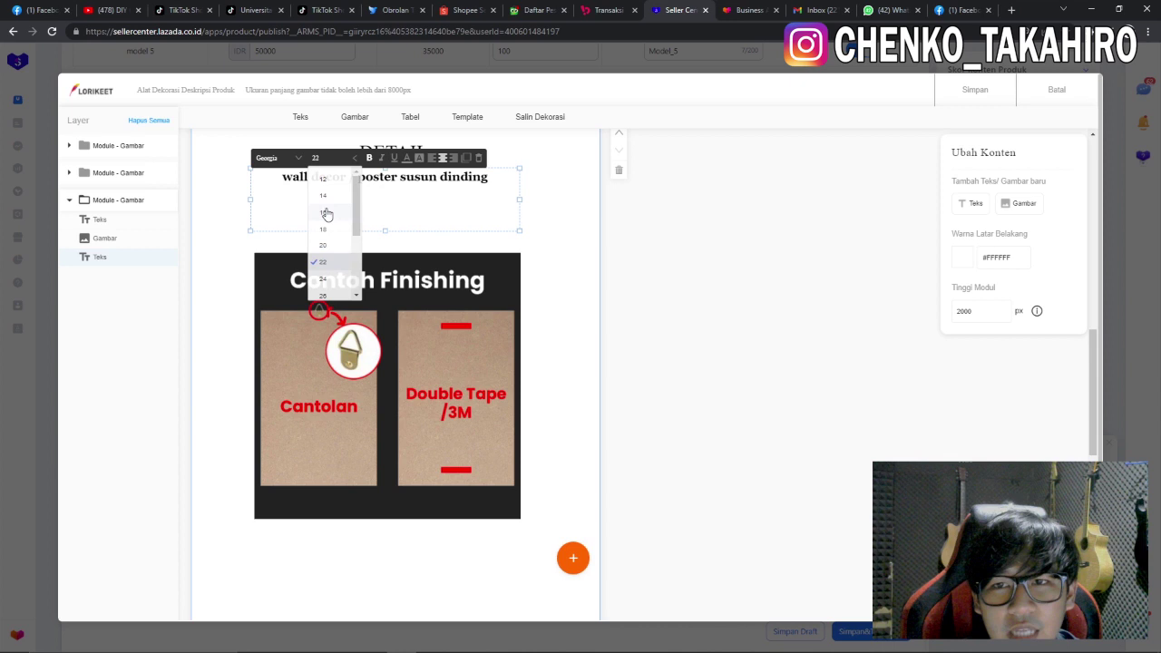
pyautogui.click(316, 161)
pyautogui.click(322, 279)
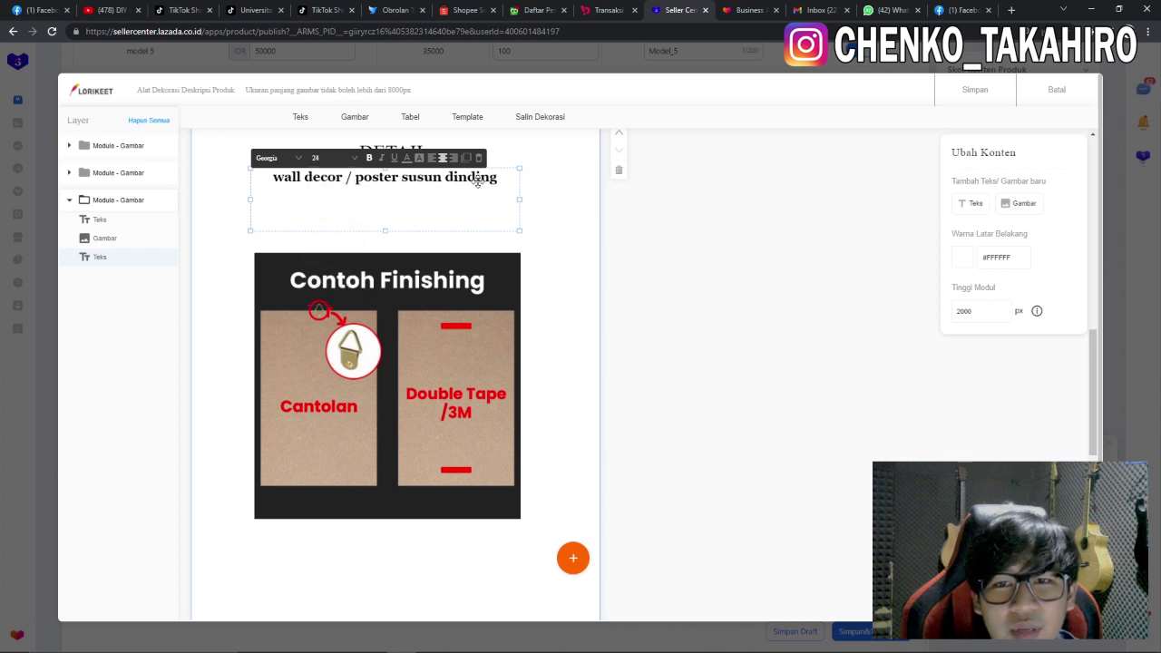
pyautogui.click(467, 323)
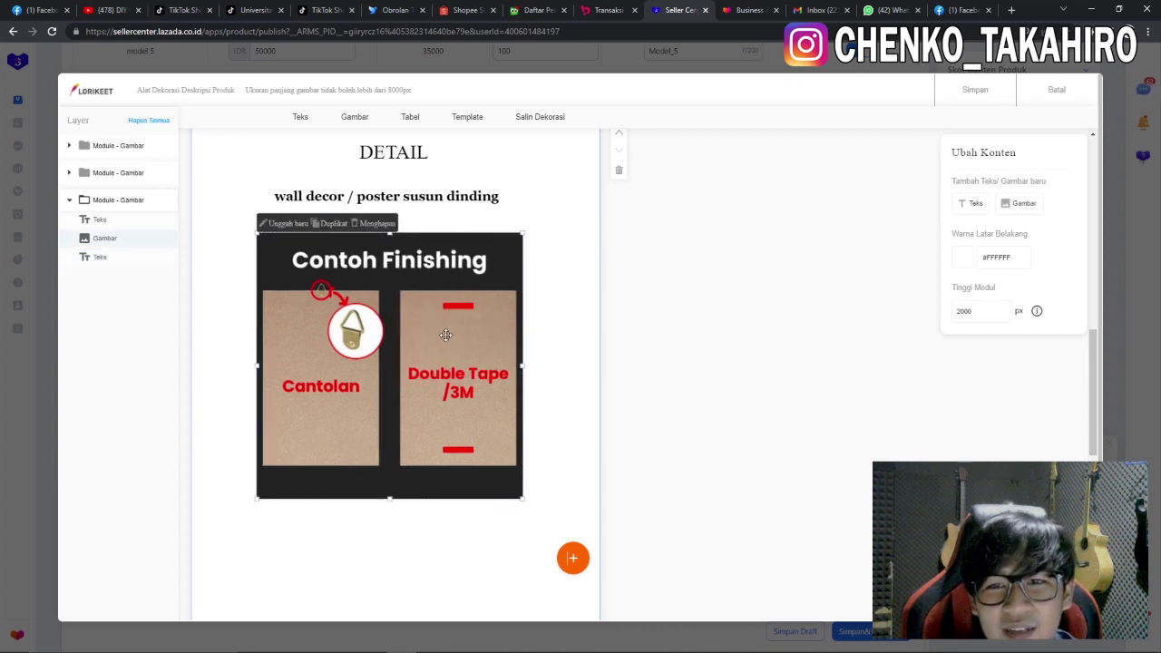
pyautogui.click(206, 188)
# Step: Add a size 16 text box below the Contoh Finishing image reading "poster susun dinding berbahan dasar kayu MDF 6mm."
pyautogui.doubleClick(363, 511)
pyautogui.write('poster susun dinding terbuat dari kayu MDF 3mm. bisa disusun')
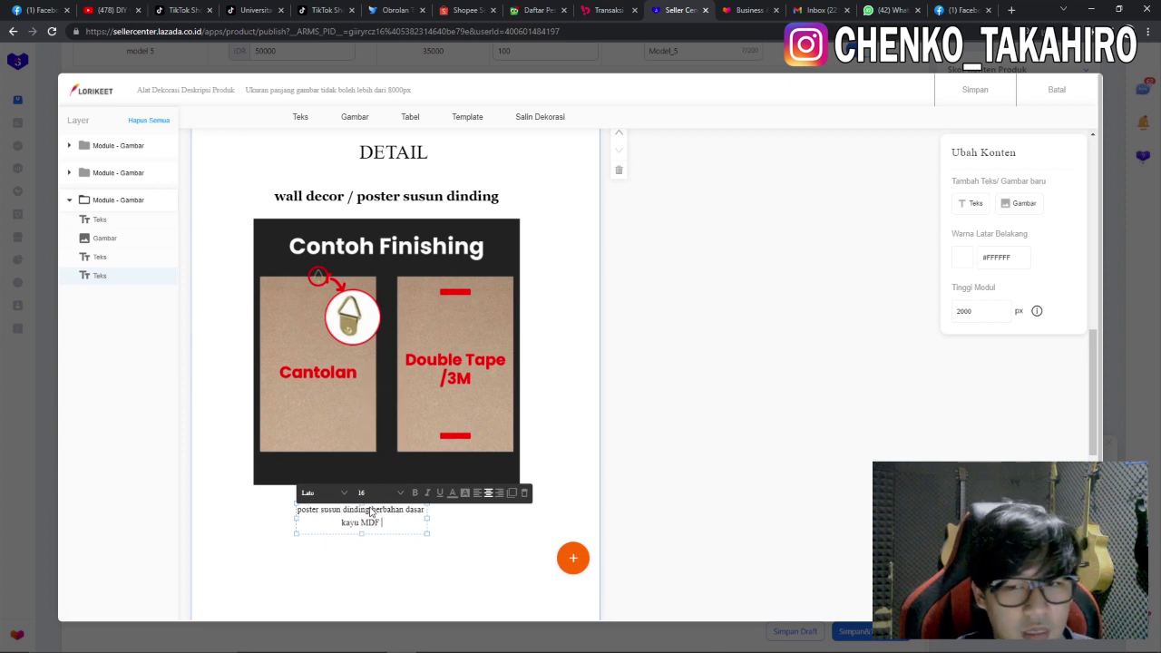
pyautogui.press('BackSpace')
pyautogui.press('BackSpace')
pyautogui.press('BackSpace')
pyautogui.press('BackSpace')
pyautogui.press('BackSpace')
pyautogui.press('BackSpace')
pyautogui.press('BackSpace')
pyautogui.press('BackSpace')
pyautogui.press('BackSpace')
pyautogui.press('BackSpace')
pyautogui.press('BackSpace')
pyautogui.press('BackSpace')
pyautogui.press('BackSpace')
pyautogui.press('BackSpace')
# Step: Add the line "poster susun ini sangat bagus untuk ditempelkan menjadi hiasan dinding rumah anda" and widen the text box to fit it
pyautogui.press('Return')
pyautogui.write('poster susun ini sangat bagus untuk ditempelkan menjadi hiasan dinding')
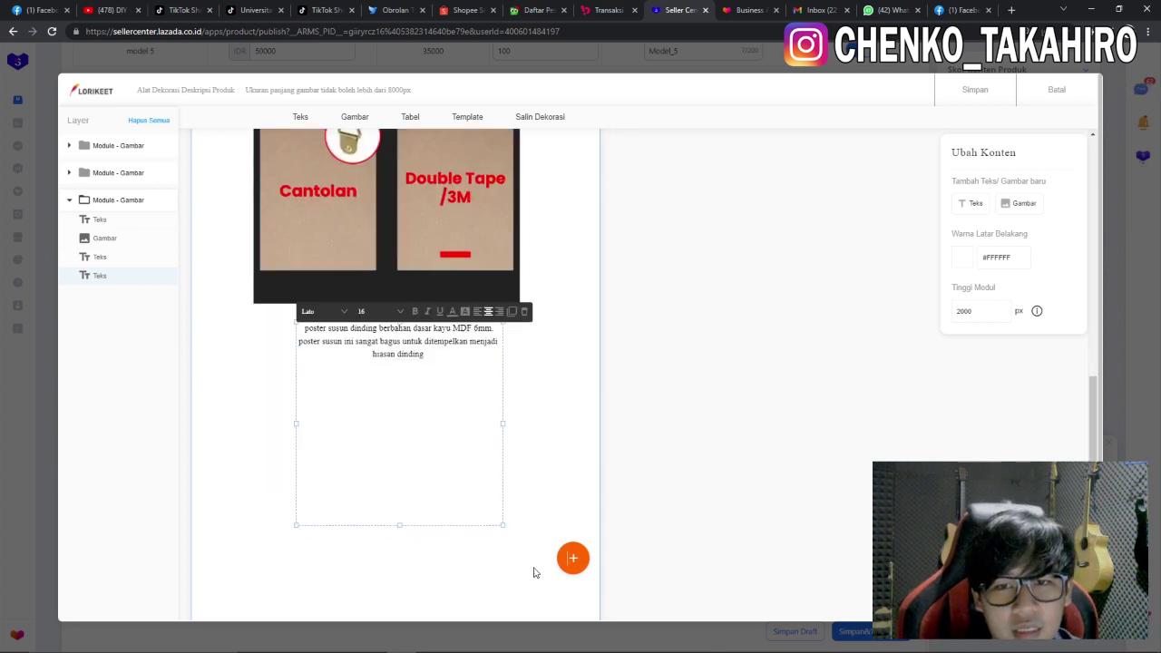
pyautogui.press('Up')
pyautogui.write('.')
pyautogui.click(515, 467)
pyautogui.write('rumah anda')
# Step: Add the line "disini gambar kita cetak menggunakan kertas art paper 260 gsm," to the description text
pyautogui.press('Return')
pyautogui.write('disini gambar kita cetak ')
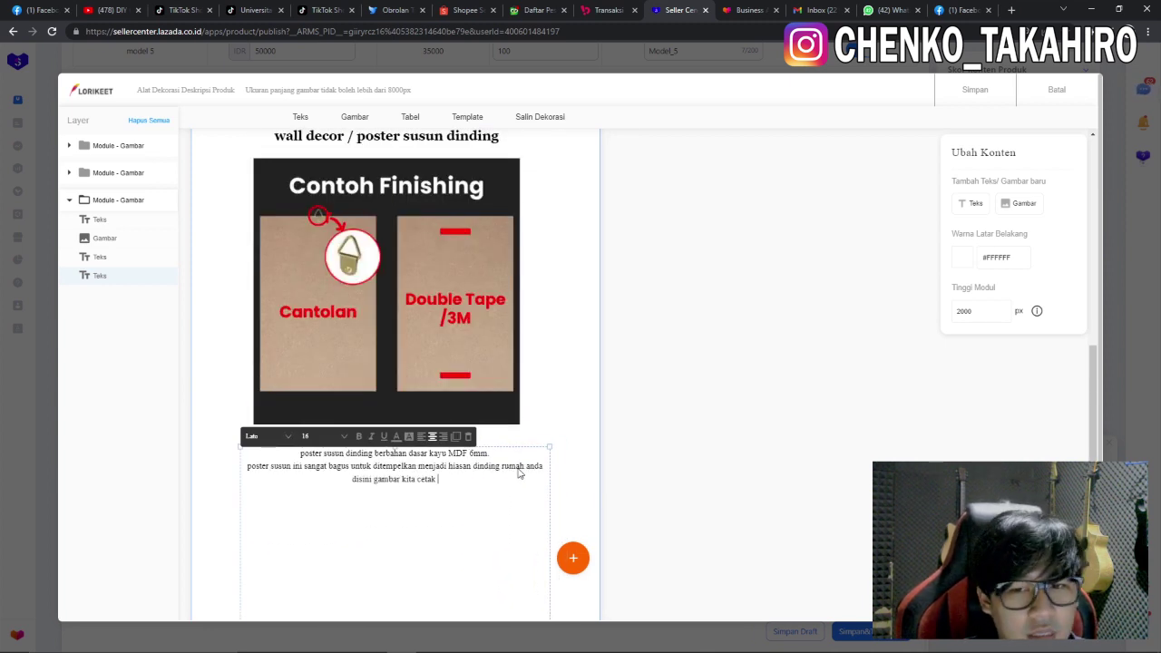
pyautogui.write('menggunakan kertas art paper 260 gsm,')
# Step: Add the line "dengan tinta art paper sehingga gambar akan awet dan tidak akan mudah pudar atau luntur walau terkena air sekalipun."
pyautogui.press('Return')
pyautogui.write('dengan tinta art paper sehi')
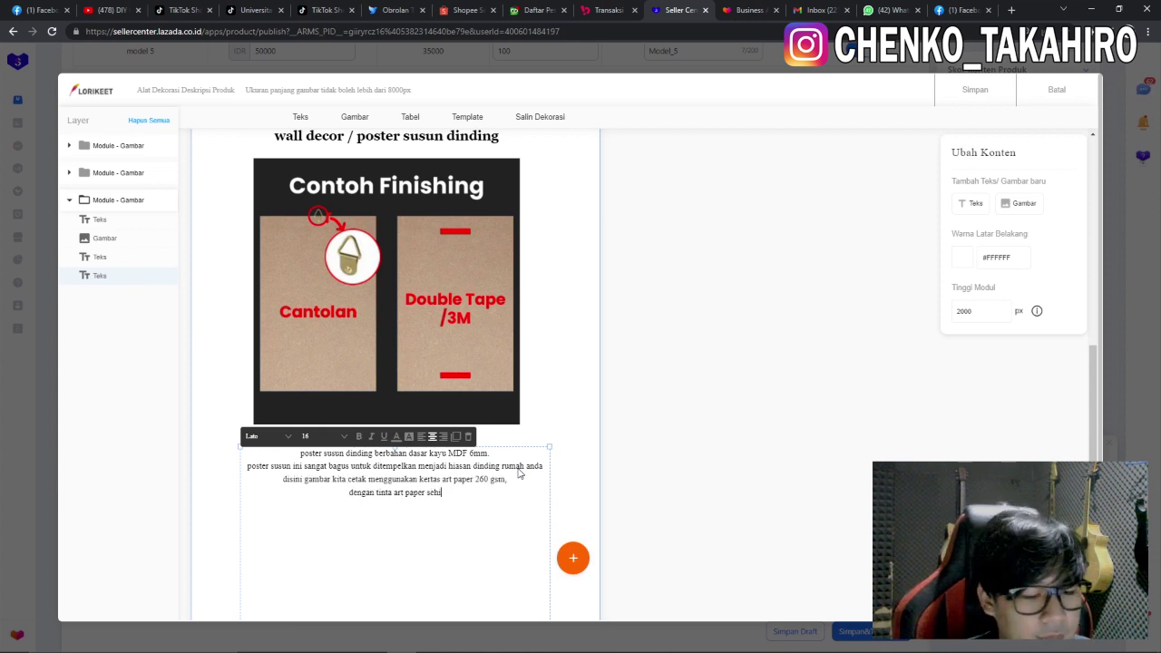
pyautogui.write('ngga gambar akan awet dan tidak akan mudah pudar atau luntur walau terkena air sekalipun.')
# Step: Add the lines "untuk finishing nya bisa menggunakan cantolan paku atau double tape 3M foam", "jadi silahkan pilih salah satuy keingingan nya dicatatan." and "terima kasih."
pyautogui.press('Return')
pyautogui.write('untuk finishing nya bisa men')
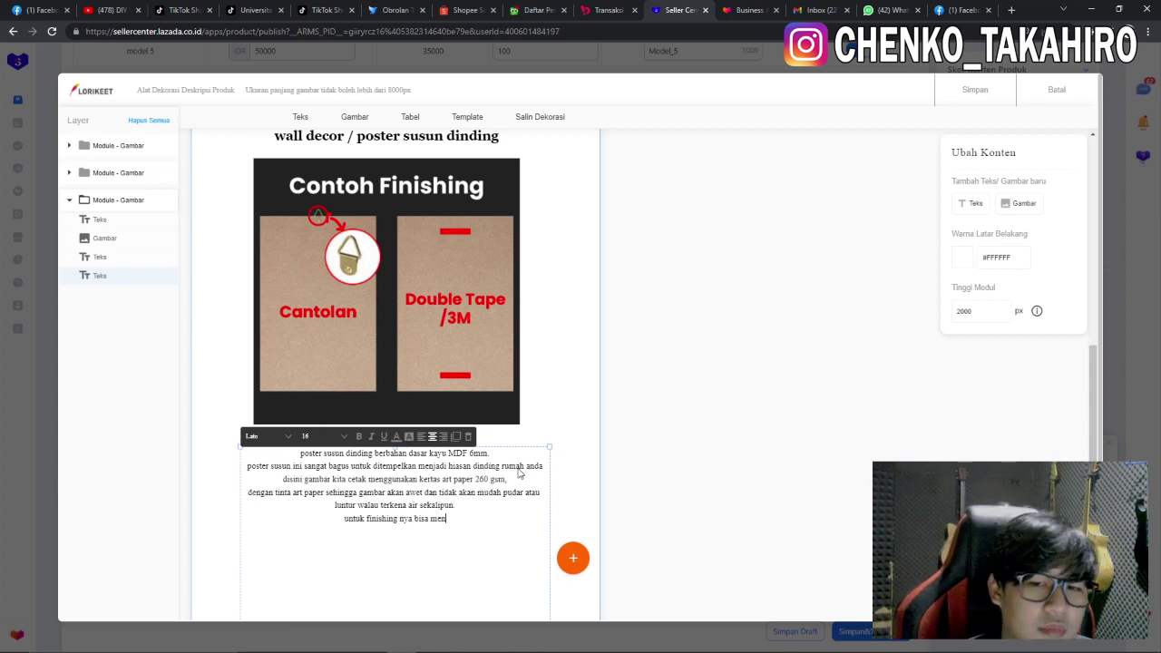
pyautogui.write('ggunakan cantolan paku atau double tape 3M foam')
pyautogui.press('Return')
pyautogui.write('jadi silahkan pilih salah satuy keinginan nya dicatatan.')
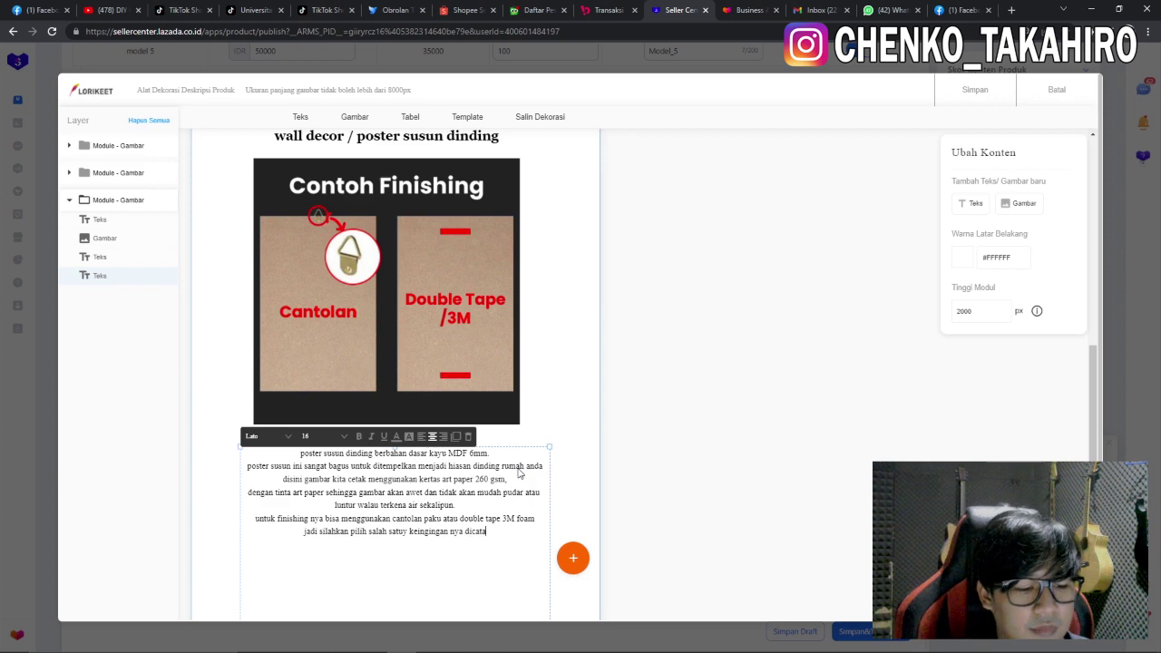
pyautogui.press('Return')
pyautogui.write('terima kasih')
# Step: Insert the Detail Ukuran image below the description text, about half the module's width and against its left side
pyautogui.scroll(-3, 518, 471)
pyautogui.click(1024, 203)
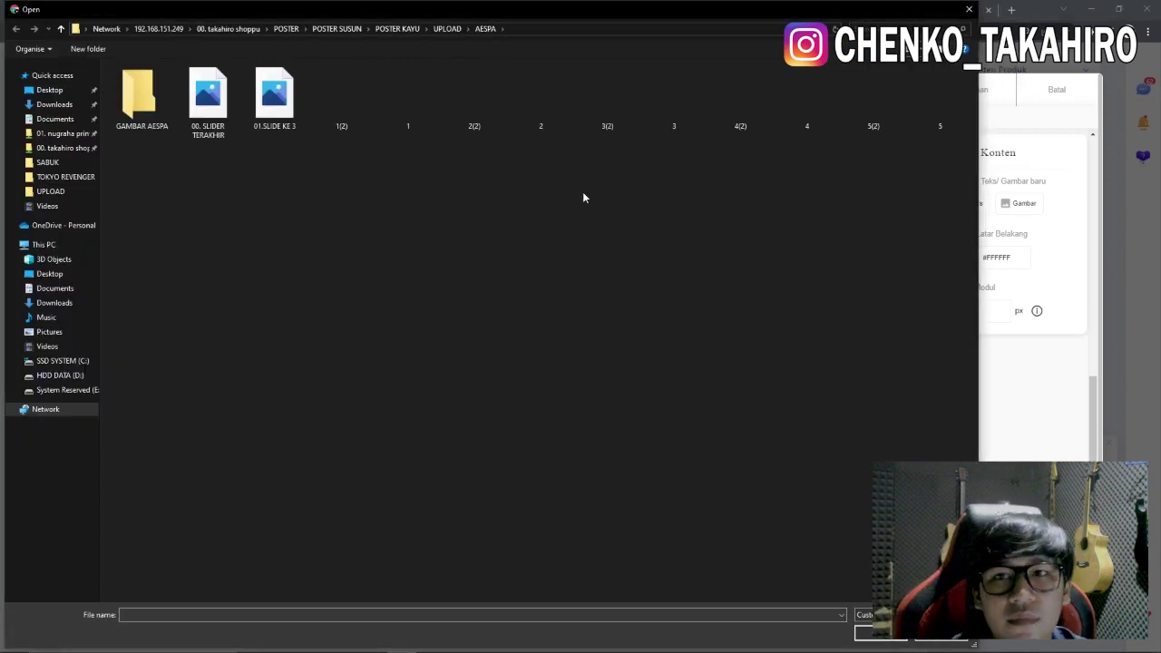
pyautogui.doubleClick(607, 95)
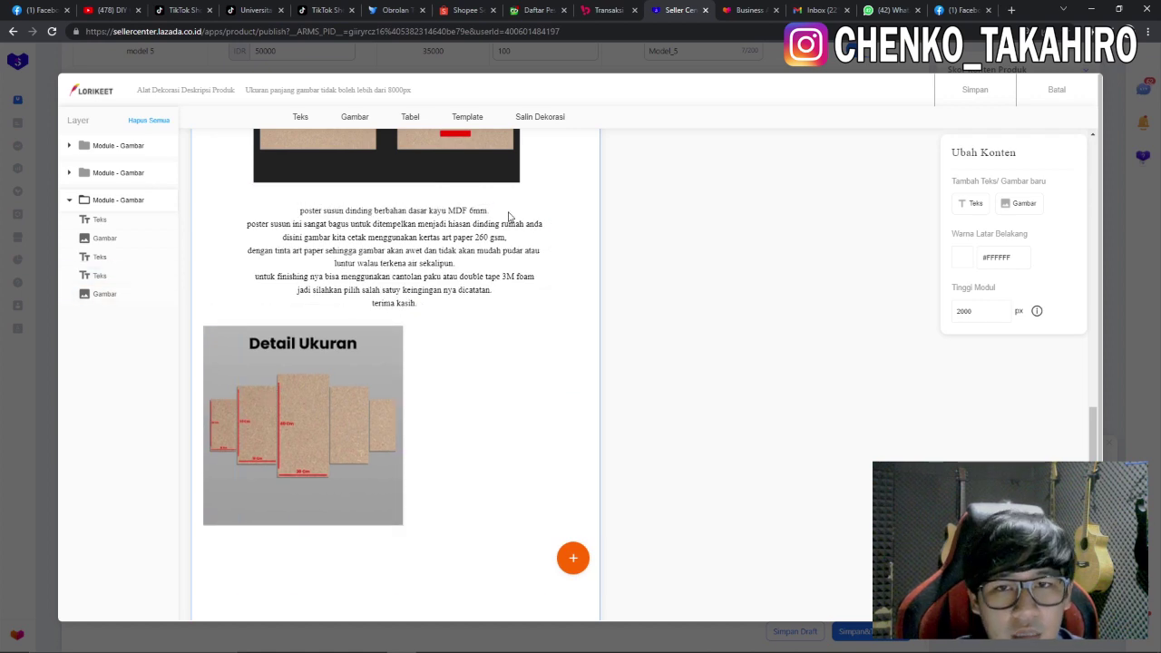
pyautogui.hotkey('ctrl', 'a')
pyautogui.rightClick(126, 276)
# Step: Add a text box beside the Detail Ukuran image reading "untuk detail ukuran poster" in Georgia, size 14
pyautogui.click(970, 203)
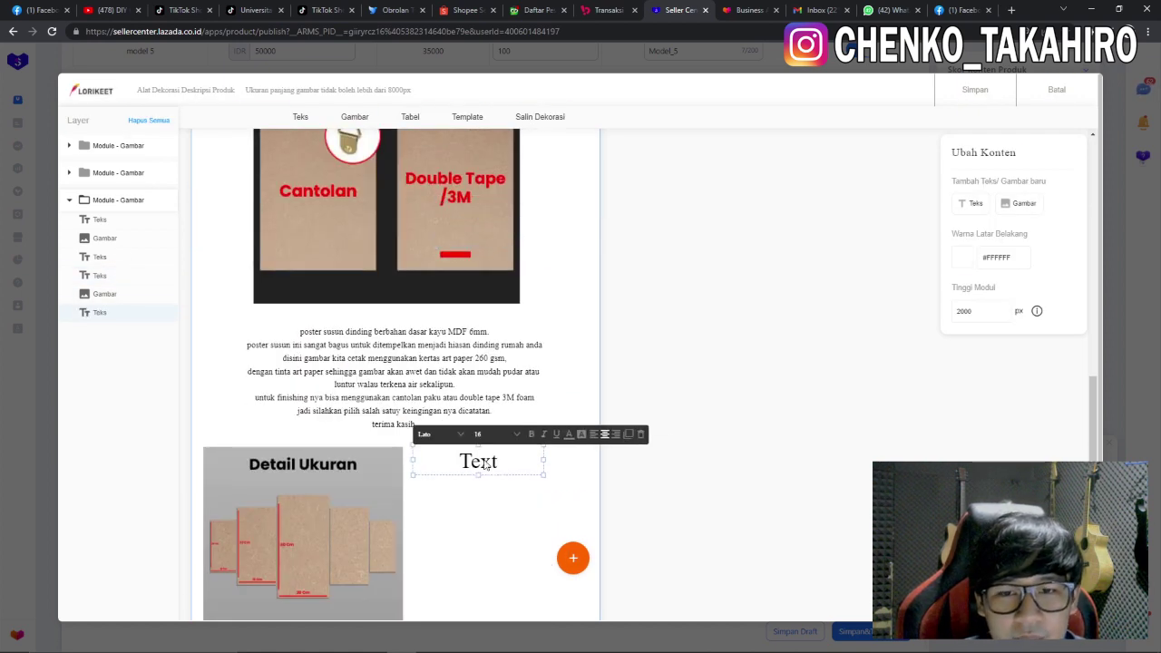
pyautogui.doubleClick(472, 461)
pyautogui.write('untuk detail ukuran poster')
pyautogui.click(440, 434)
pyautogui.click(427, 510)
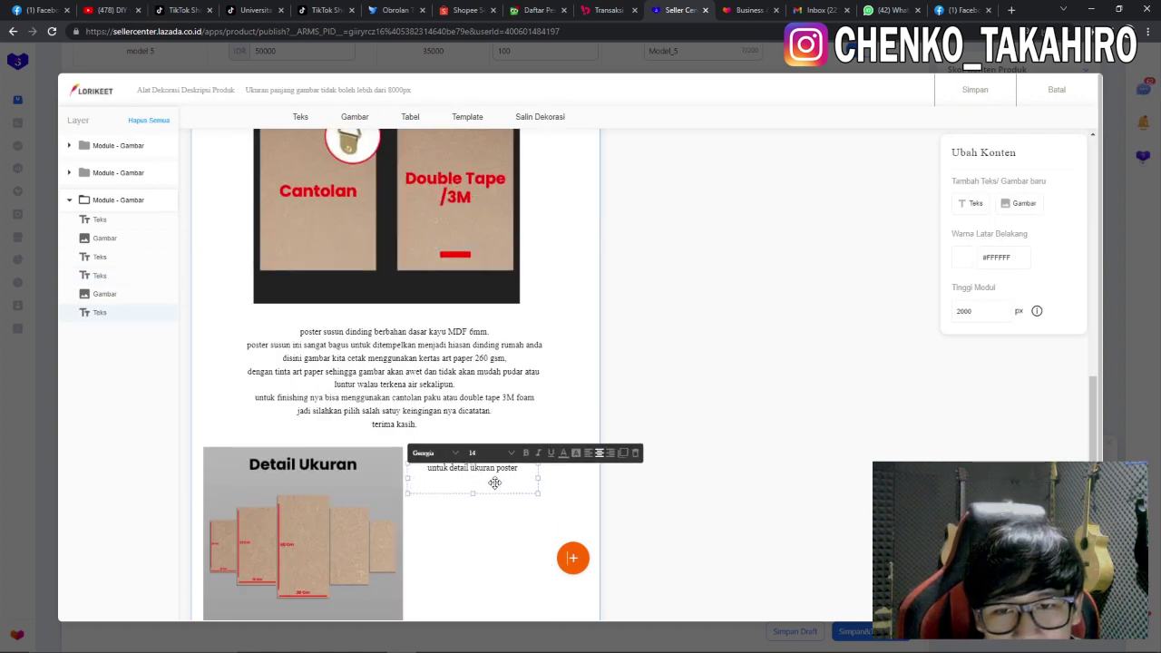
# Step: Enlarge the size text box and continue it with "ini ada 3 ukuran yaitu 40x20 , 30x15 , 20x10" and "ada 5 poster susun dalam 1 set"
pyautogui.write('ini ada 3 ukuran')
pyautogui.moveTo(532, 485); pyautogui.dragTo(583, 538)
pyautogui.write('ukuran yaitu 40x20')
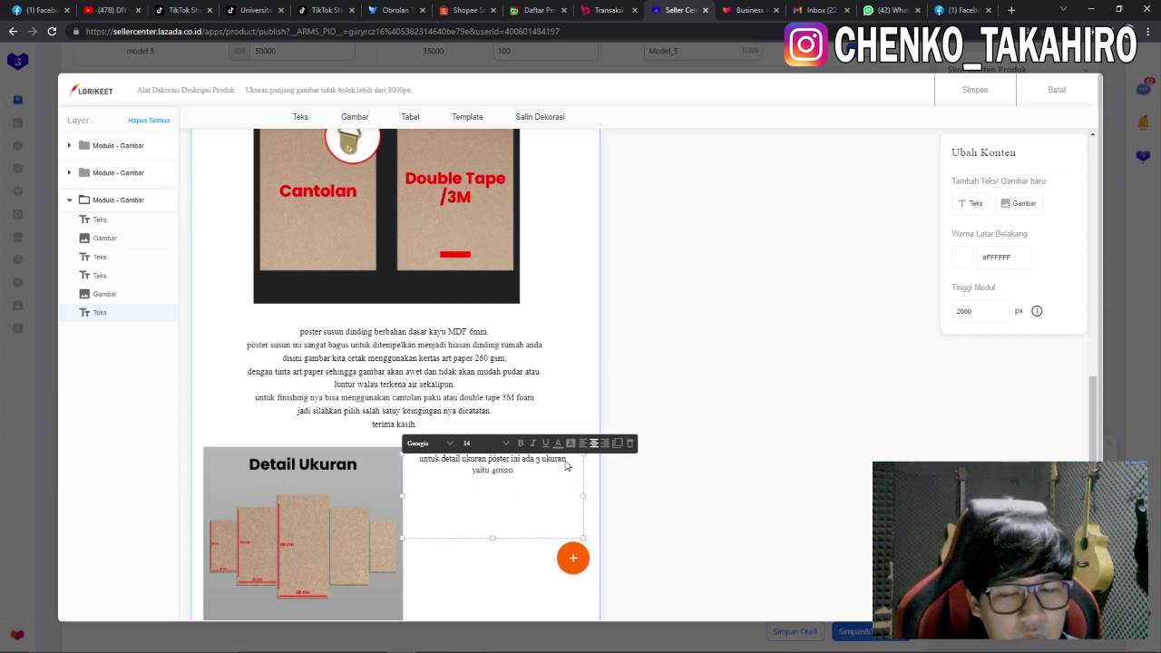
pyautogui.write(' , 30x15 , 20x10')
pyautogui.press('Return')
pyautogui.write('ada 5 poster susun dalam 1 set')
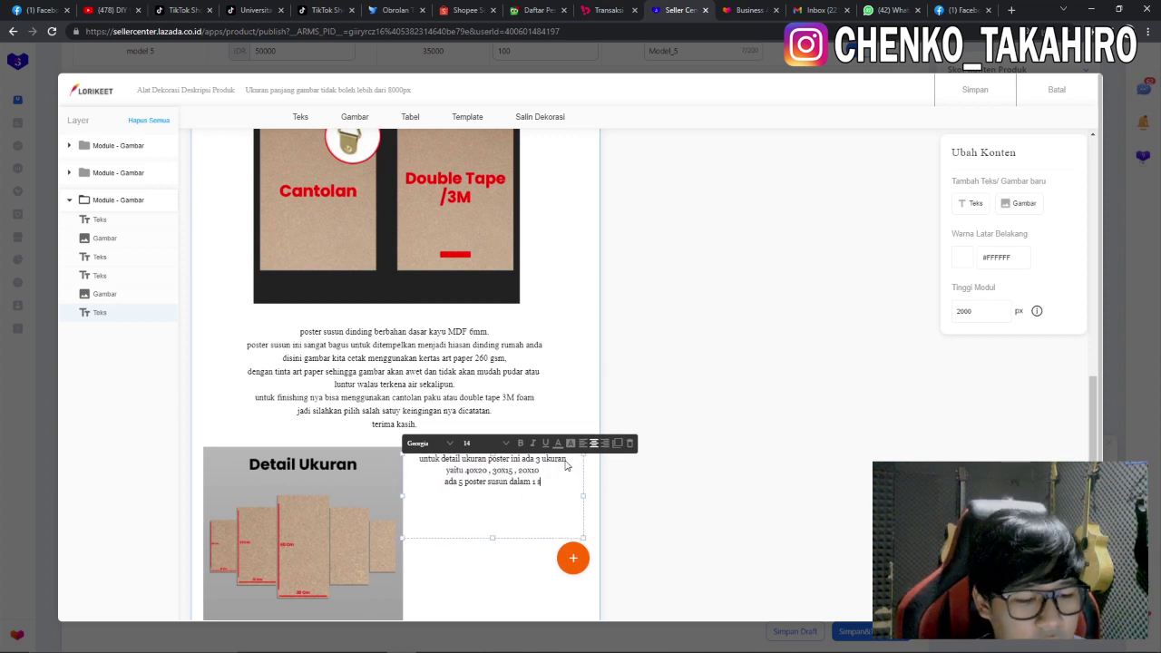
# Step: Add the lines "ukuran 40 x 20 = 1", "ukuran 15x30 = 2" and "ukuran 10x20 = 2" to the size text and move its box slightly lower
pyautogui.press('Return')
pyautogui.write('ukuran 40 x 20 = 1')
pyautogui.press('Return')
pyautogui.write('ukuran 15x30 = 2')
pyautogui.press('Return')
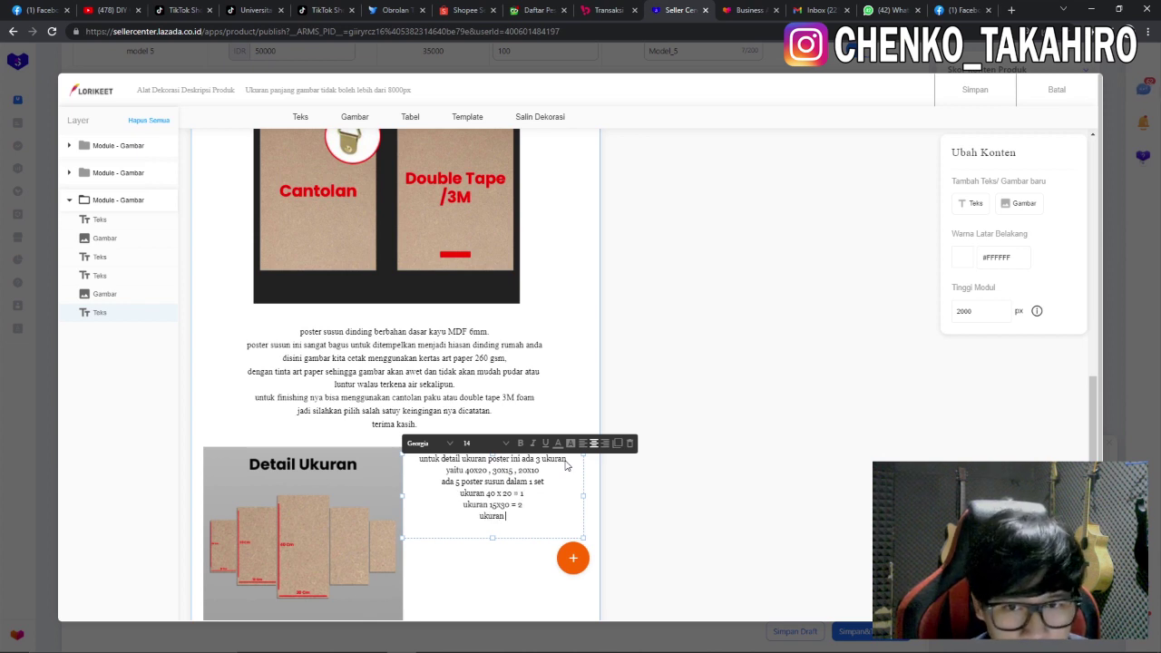
pyautogui.write('ukuran 10x20')
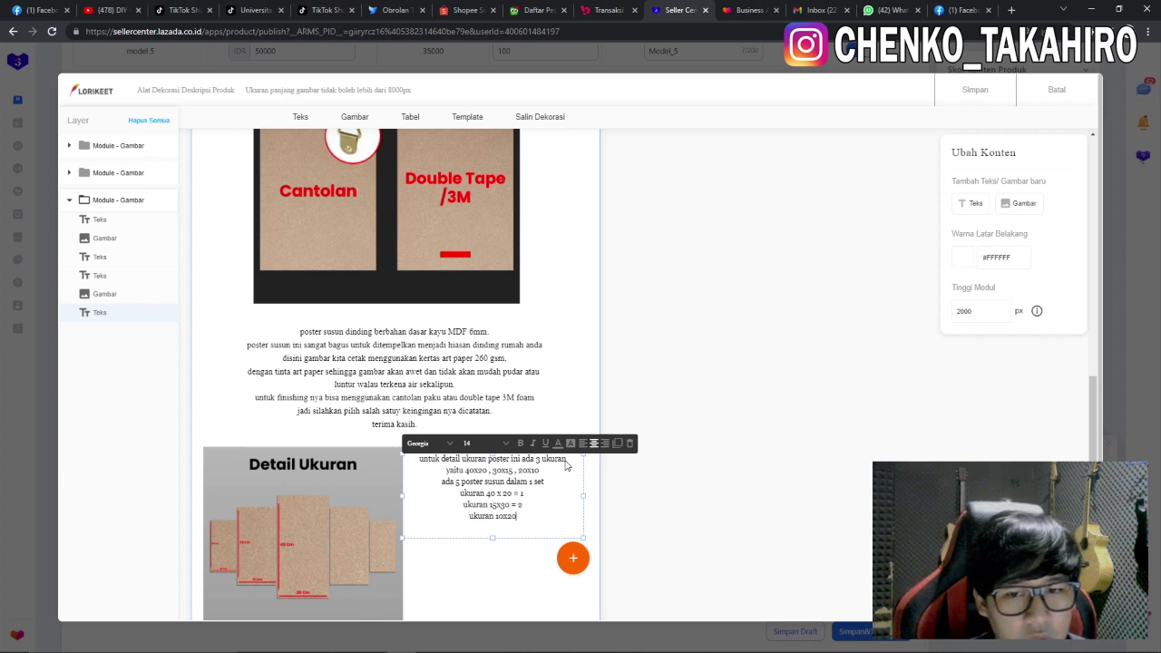
pyautogui.write(' = 2')
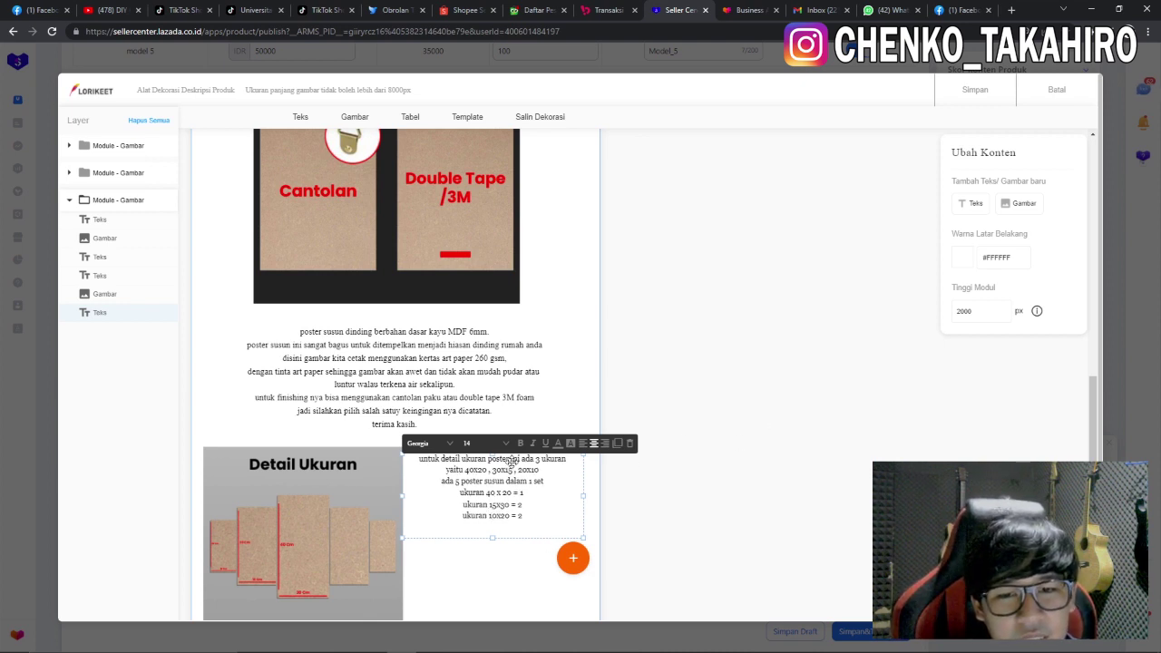
pyautogui.moveTo(521, 460); pyautogui.dragTo(527, 505)
pyautogui.click(659, 420)
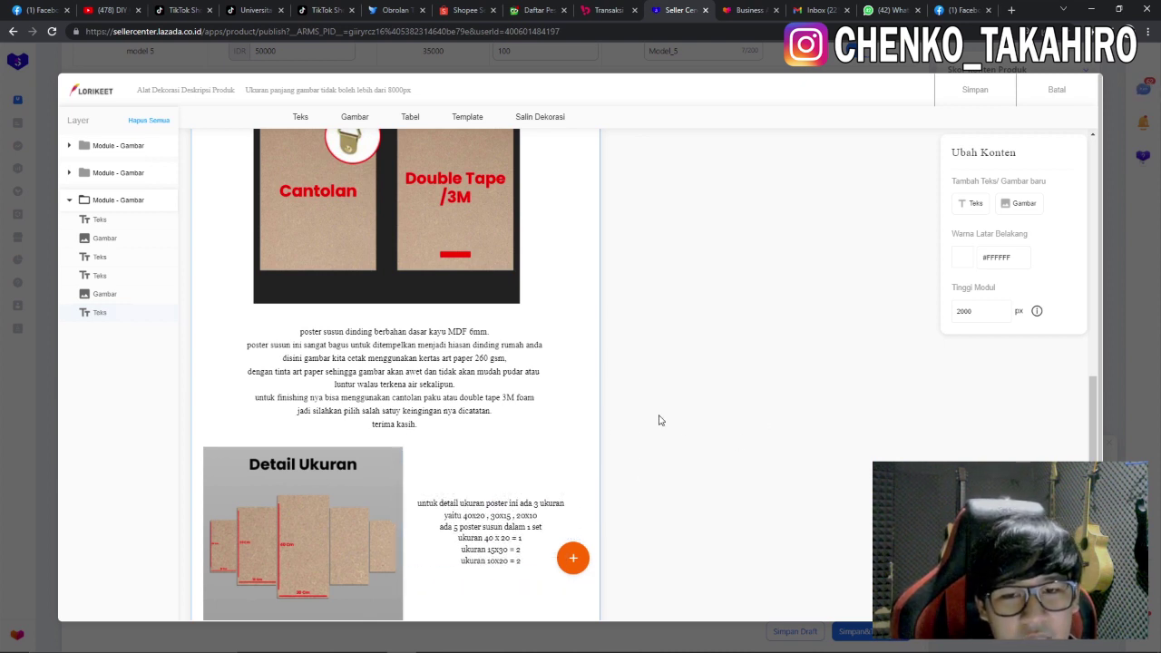
# Step: Review the whole description layout, from the main poster image to the size details
pyautogui.scroll(1, 668, 417)
pyautogui.scroll(-4, 544, 381)
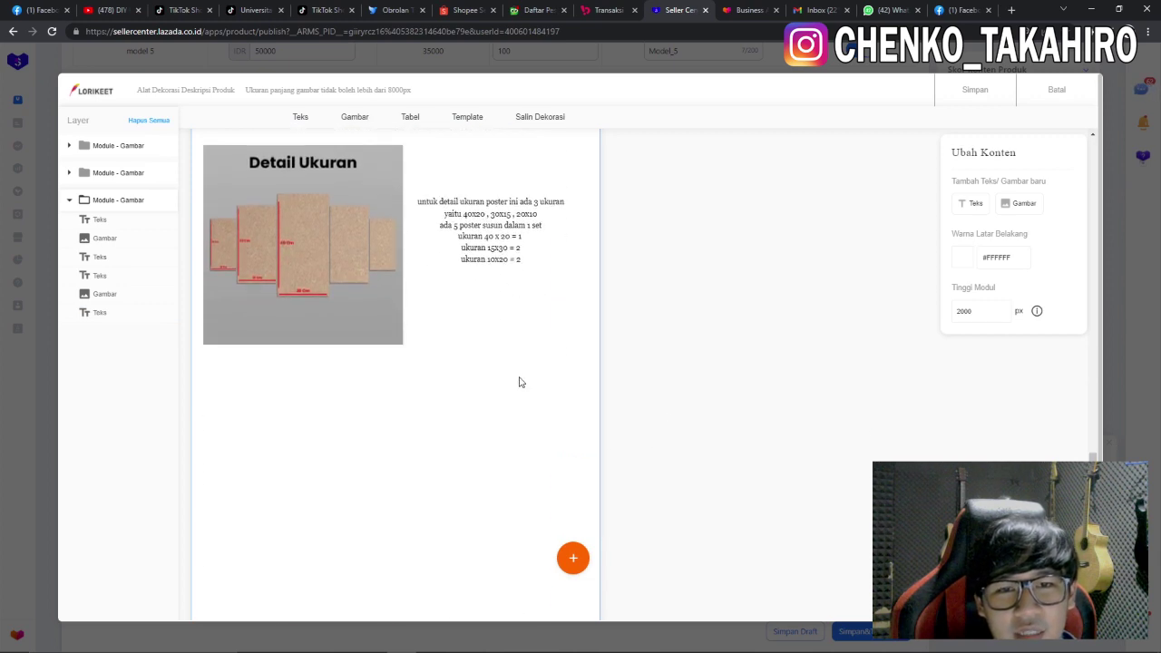
pyautogui.scroll(10, 517, 381)
pyautogui.scroll(2, 536, 440)
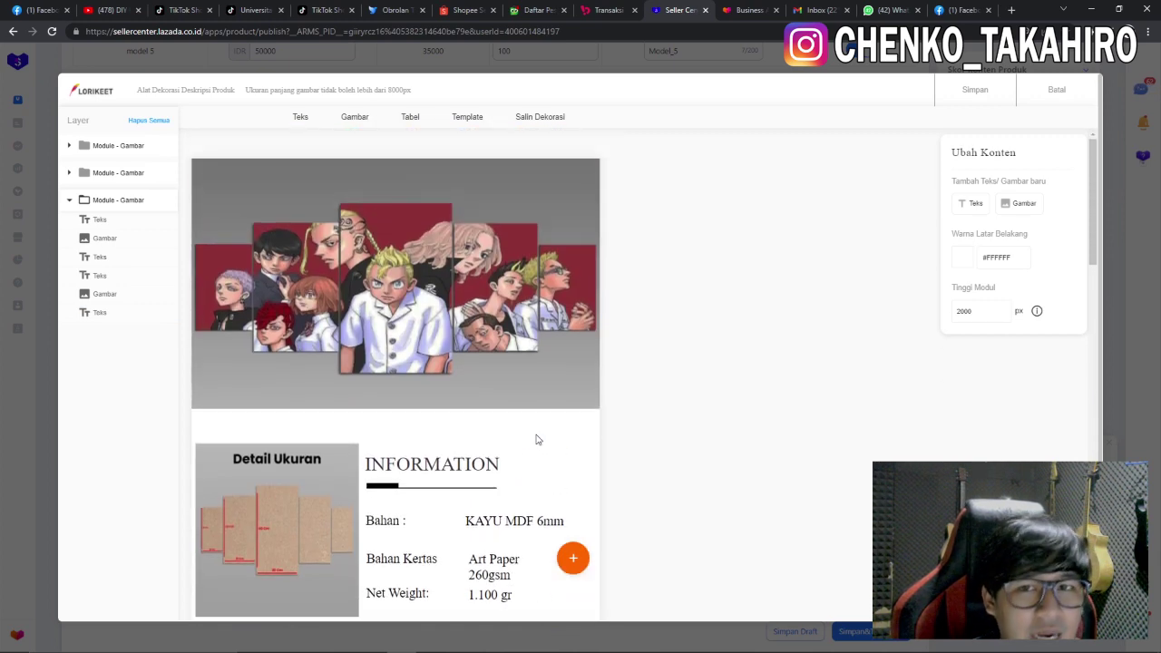
pyautogui.scroll(-15, 536, 439)
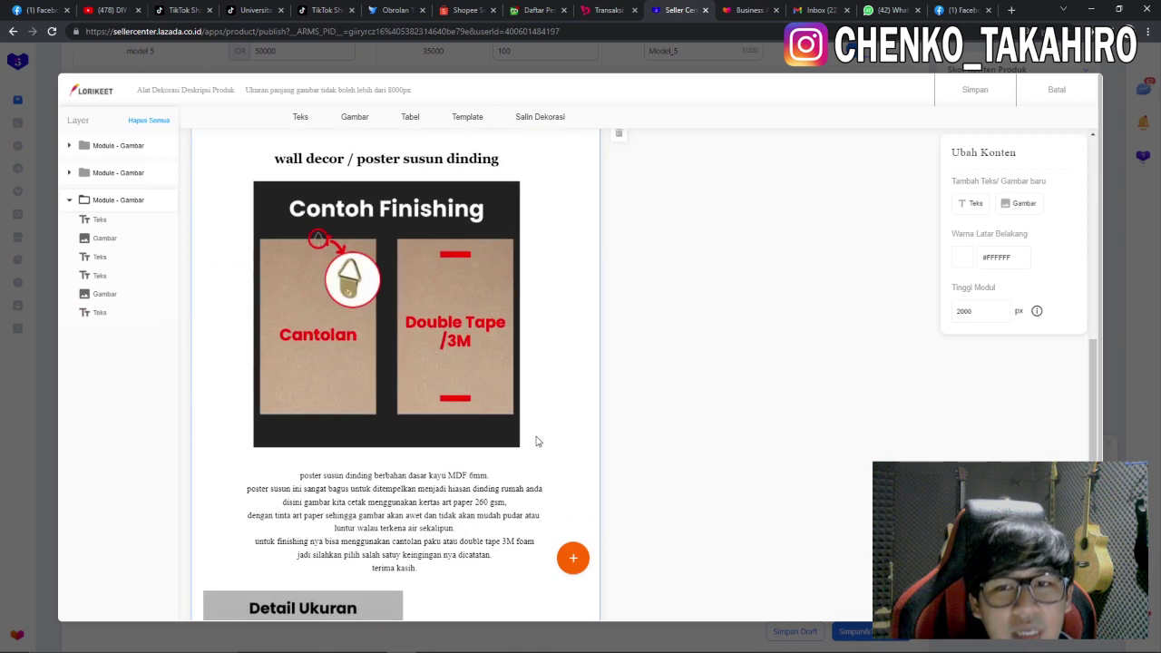
pyautogui.scroll(-2, 536, 441)
pyautogui.scroll(6, 536, 440)
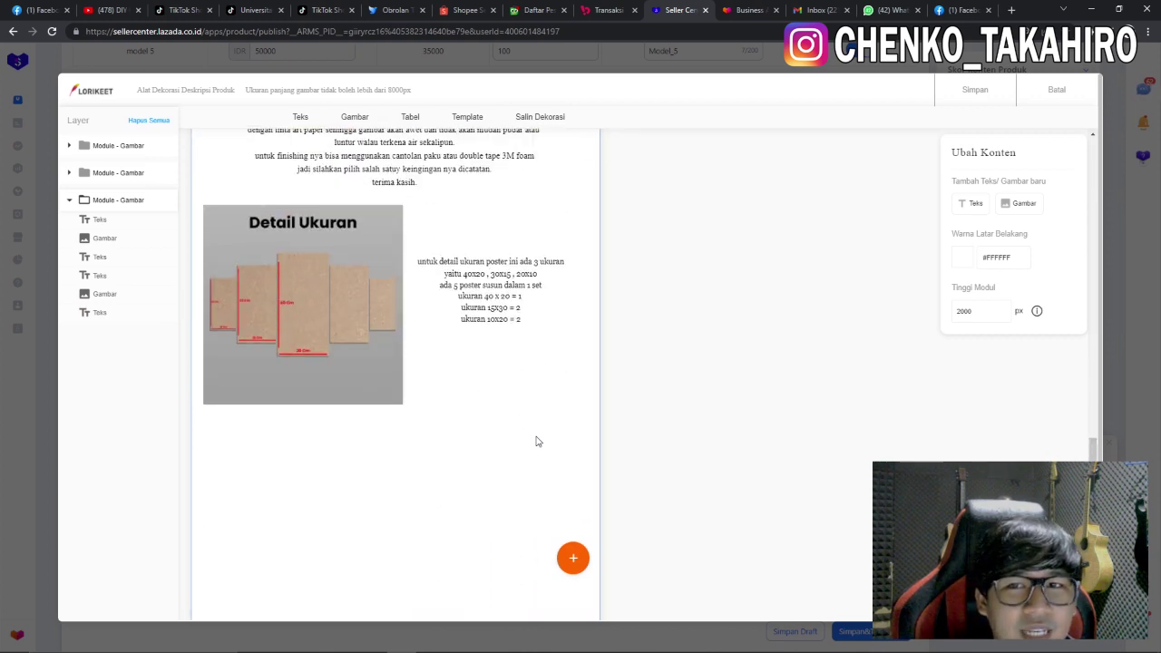
pyautogui.scroll(12, 536, 440)
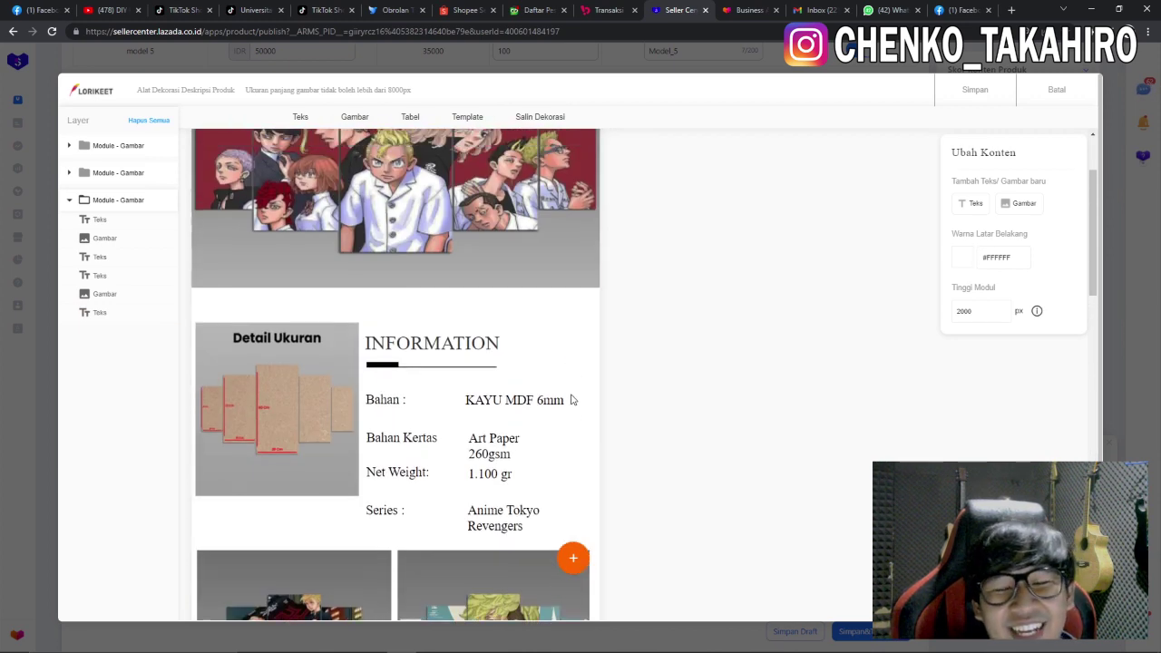
# Step: Try a red #ff0000 and a blue #0000ff background on the INFORMATION module
pyautogui.click(573, 473)
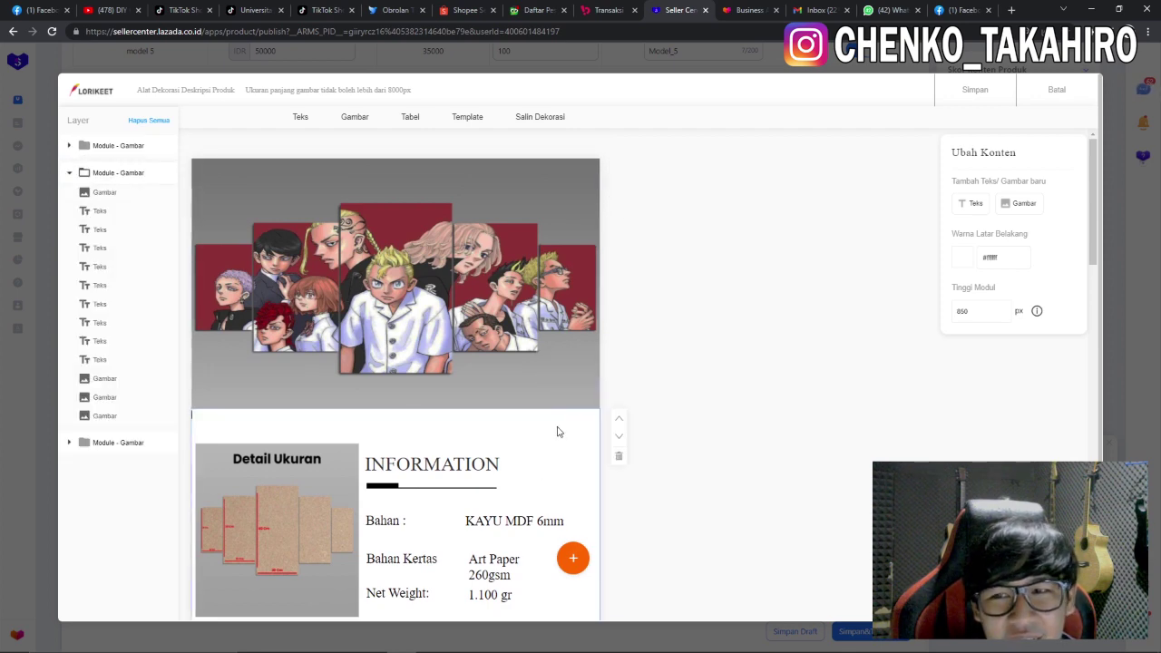
pyautogui.scroll(-3, 707, 350)
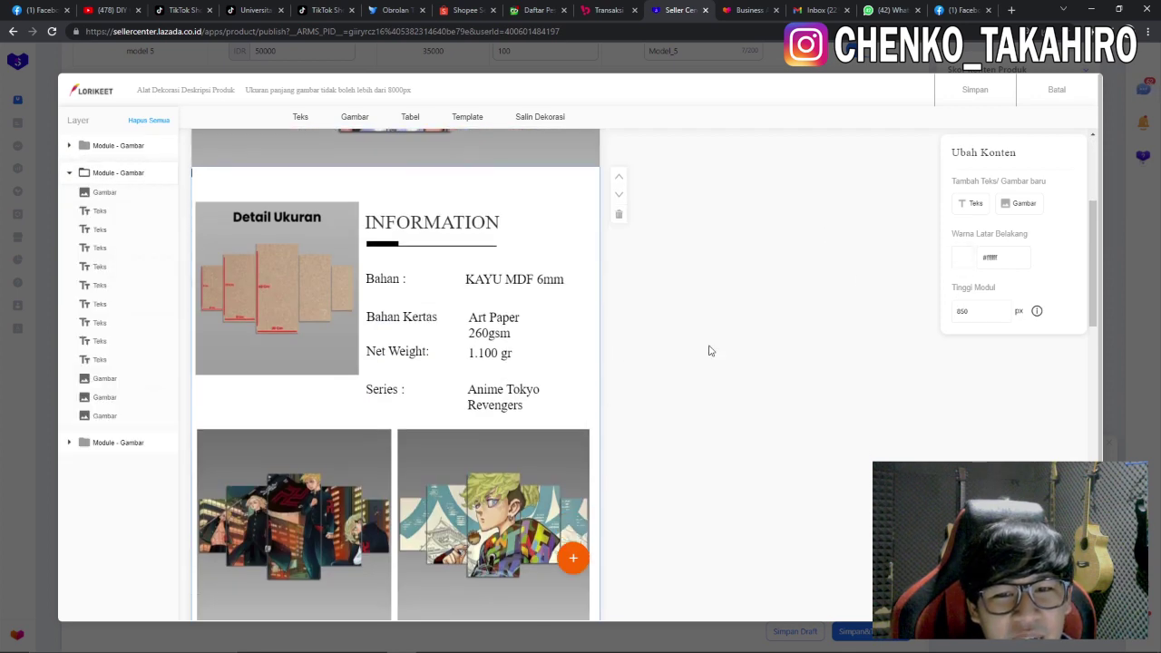
pyautogui.click(961, 260)
pyautogui.moveTo(843, 219); pyautogui.dragTo(923, 177)
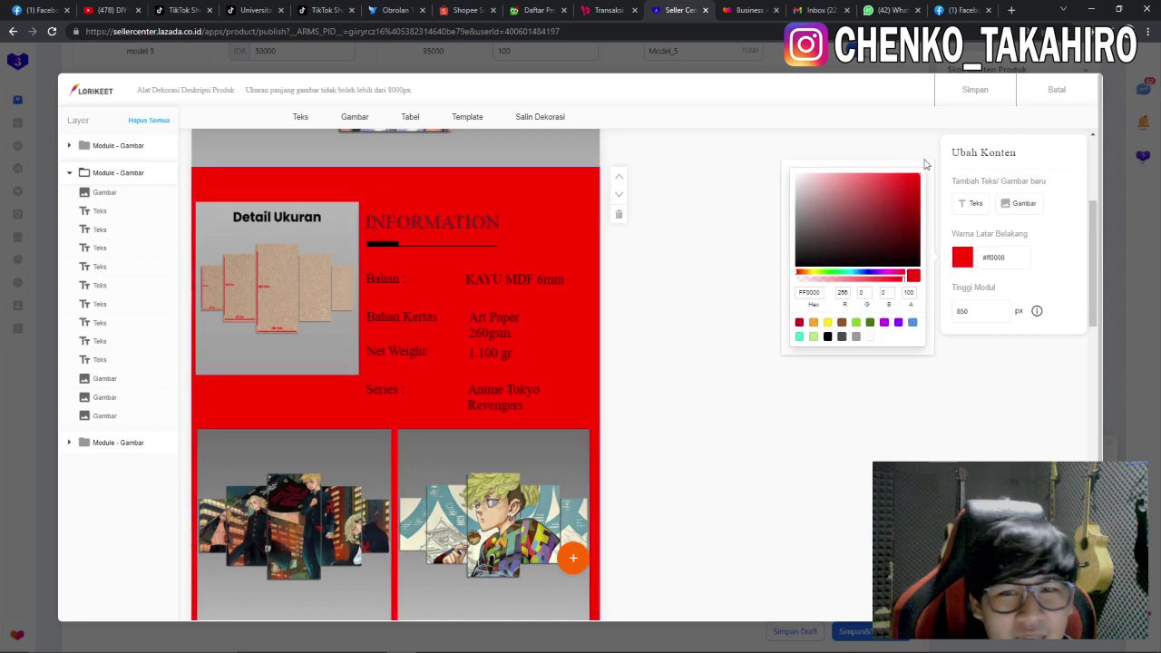
pyautogui.scroll(-2, 776, 243)
pyautogui.moveTo(816, 190); pyautogui.dragTo(868, 272)
pyautogui.click(871, 224)
pyautogui.moveTo(906, 192); pyautogui.dragTo(921, 172)
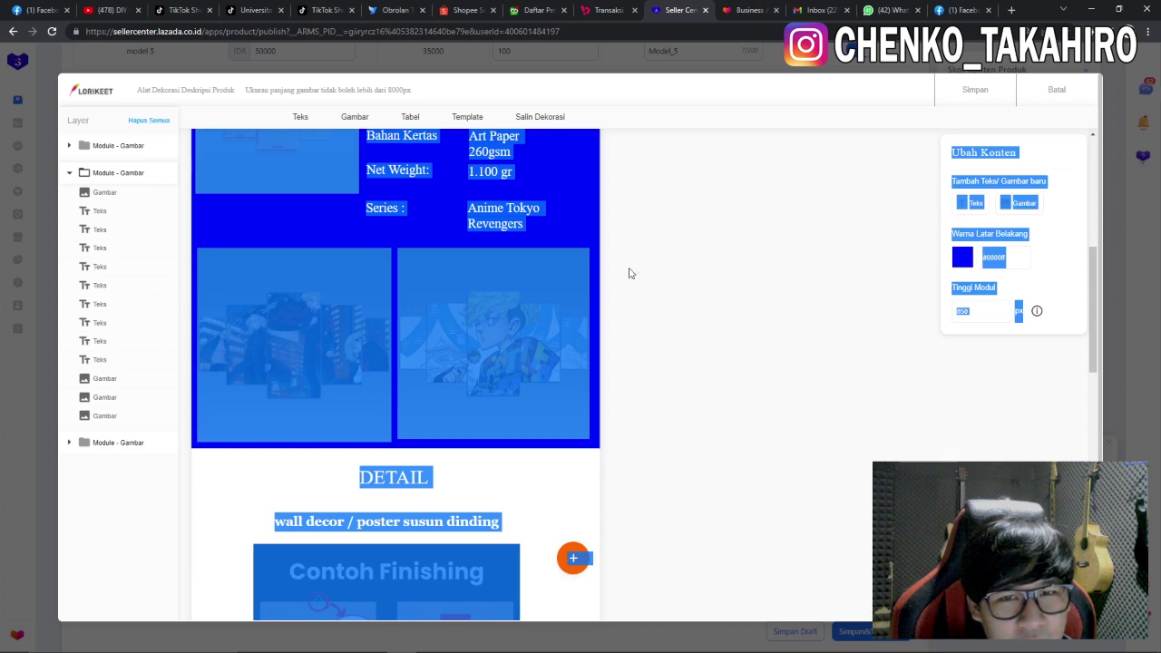
# Step: Restore the INFORMATION module's background to white
pyautogui.click(601, 269)
pyautogui.click(577, 220)
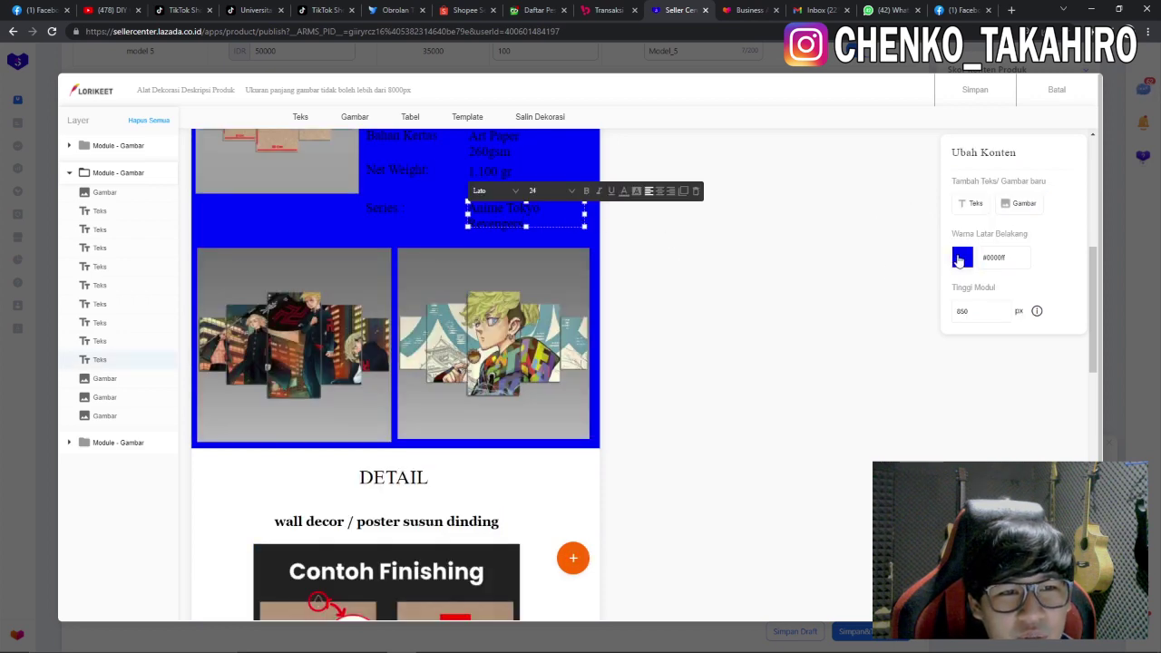
pyautogui.click(961, 257)
pyautogui.moveTo(799, 289); pyautogui.dragTo(743, 160)
pyautogui.click(712, 249)
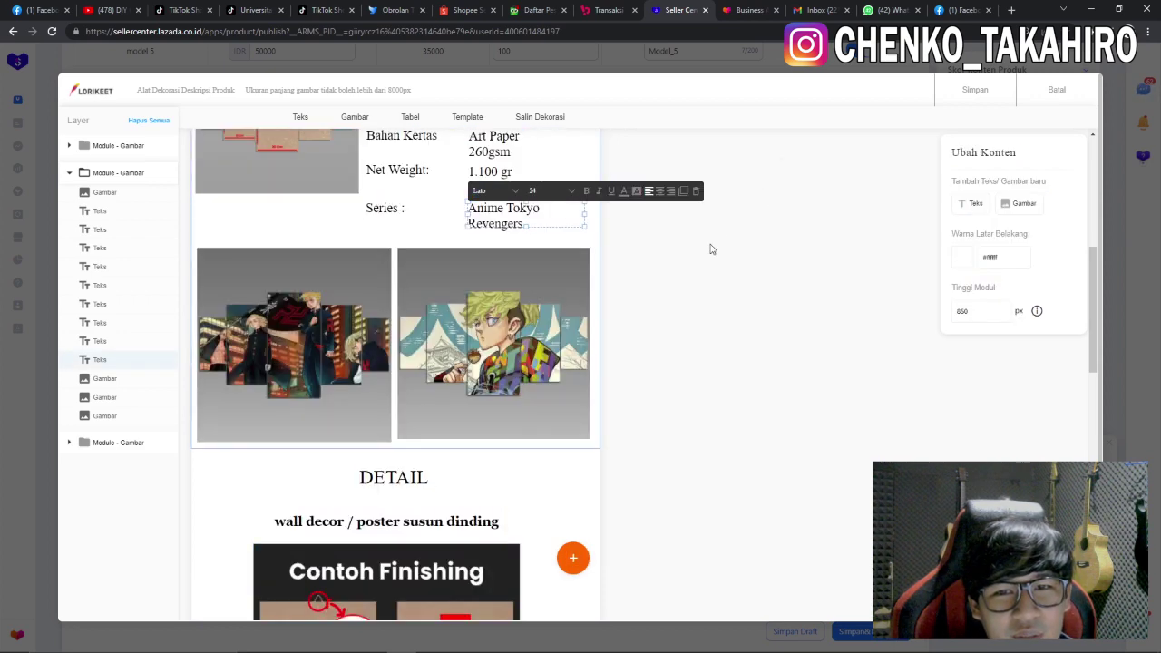
# Step: Try yellow #f8e71c and green #7ed321 backgrounds on the DETAIL module and restore it to white
pyautogui.scroll(-3, 645, 375)
pyautogui.click(585, 418)
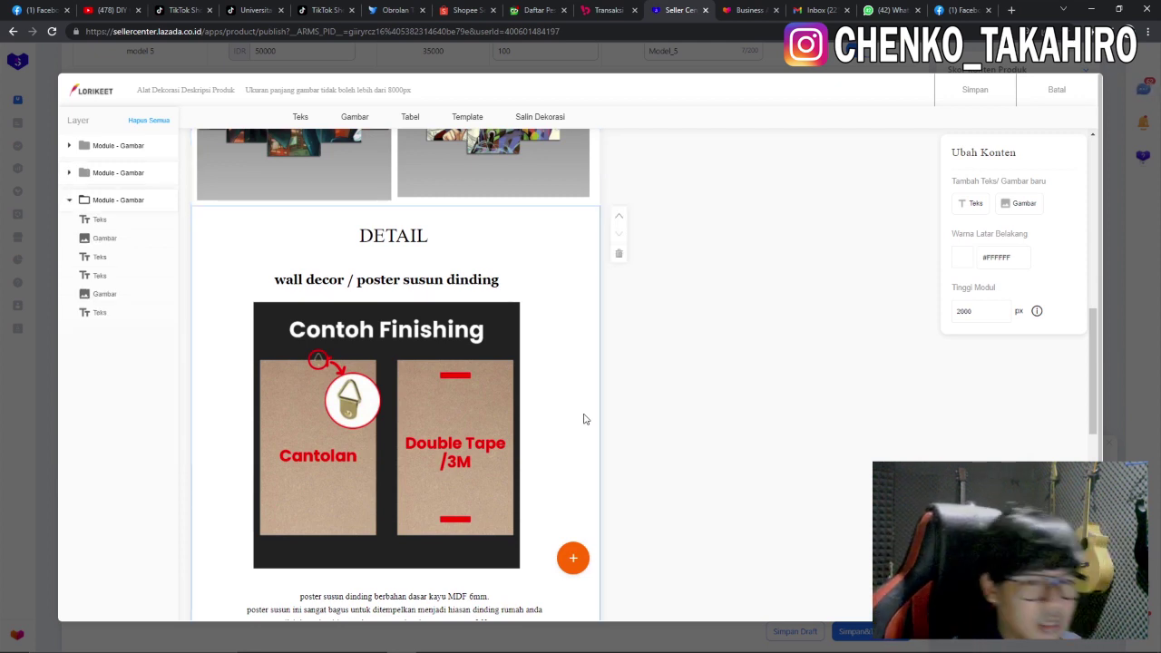
pyautogui.scroll(-2, 626, 366)
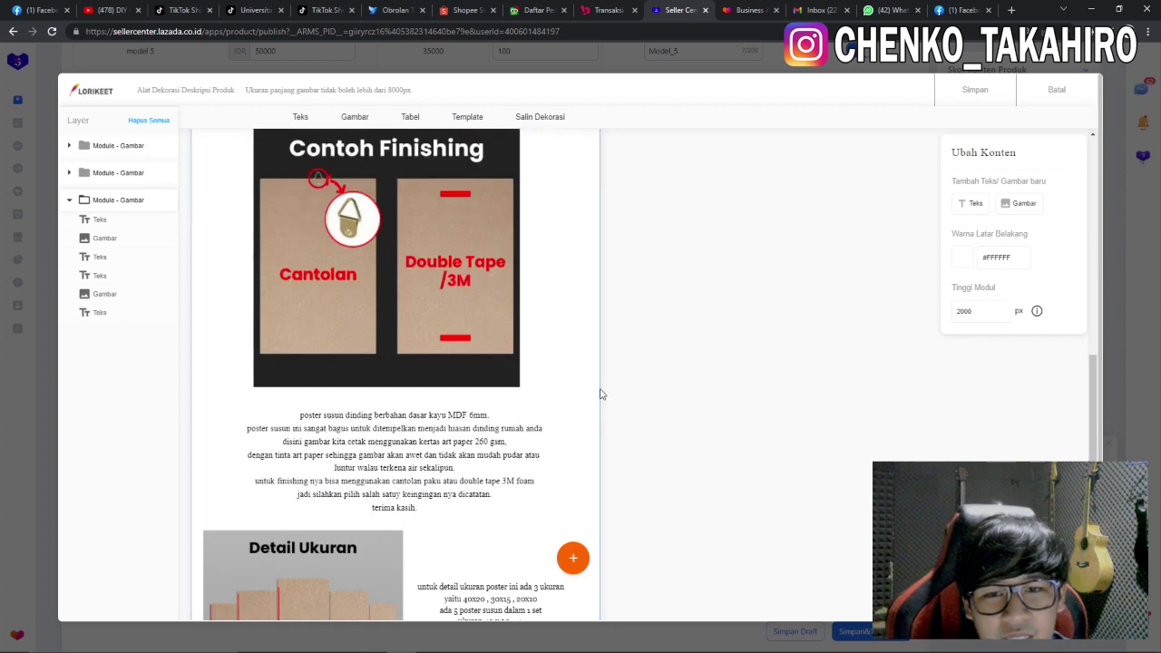
pyautogui.scroll(-3, 625, 374)
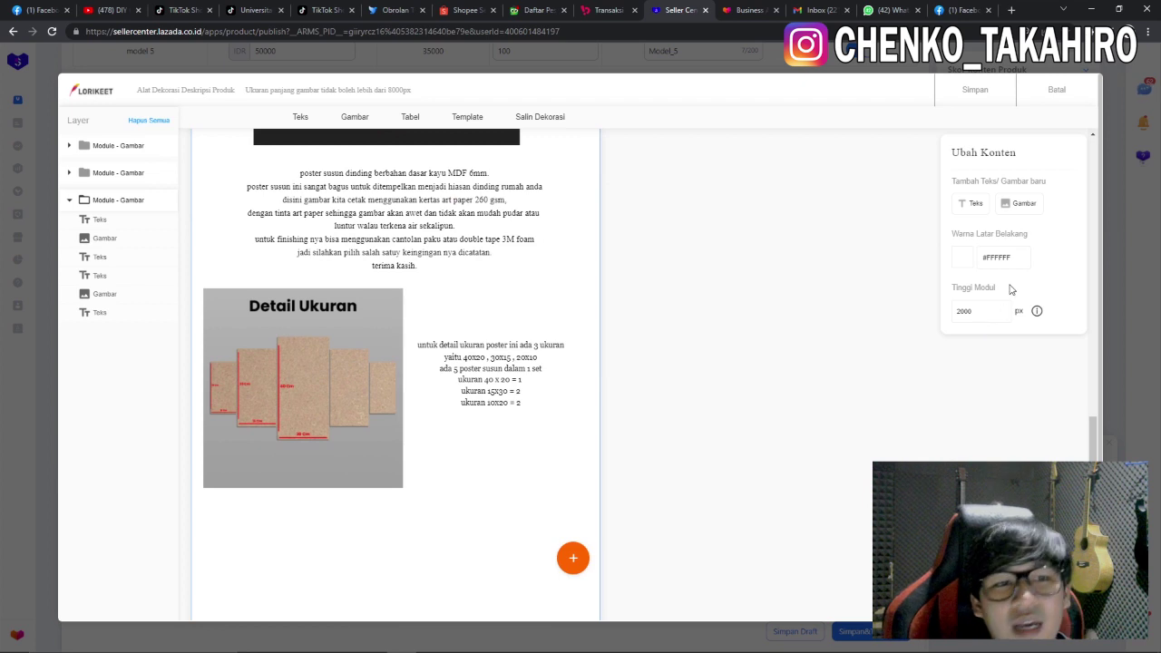
pyautogui.click(964, 260)
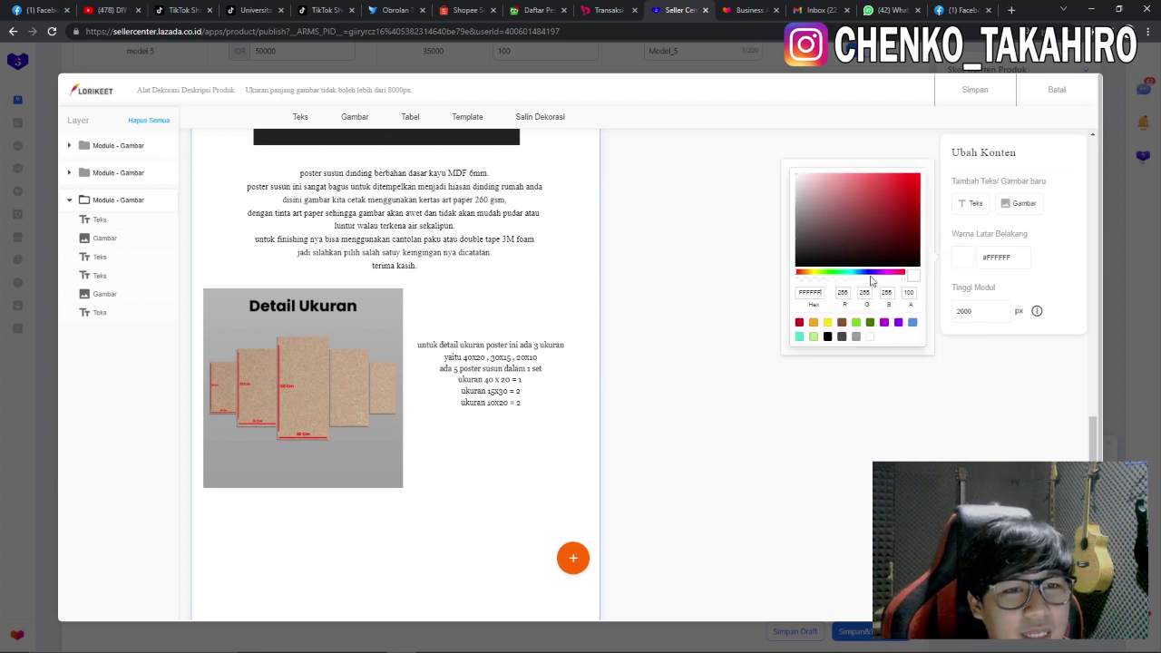
pyautogui.click(827, 321)
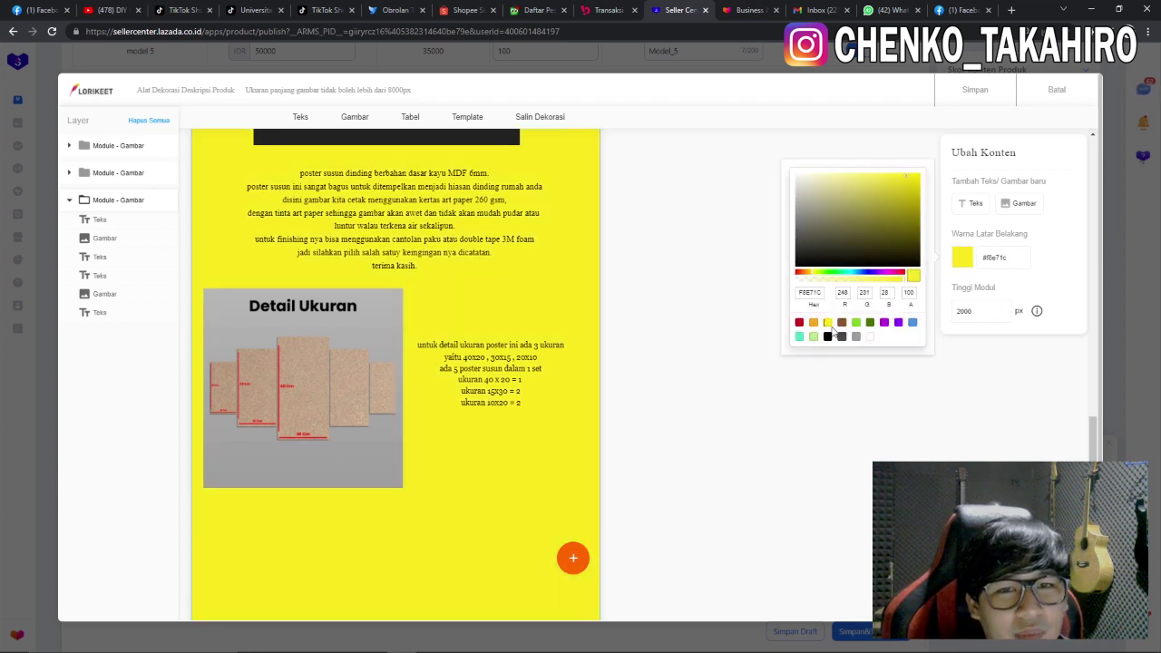
pyautogui.click(815, 337)
pyautogui.click(856, 325)
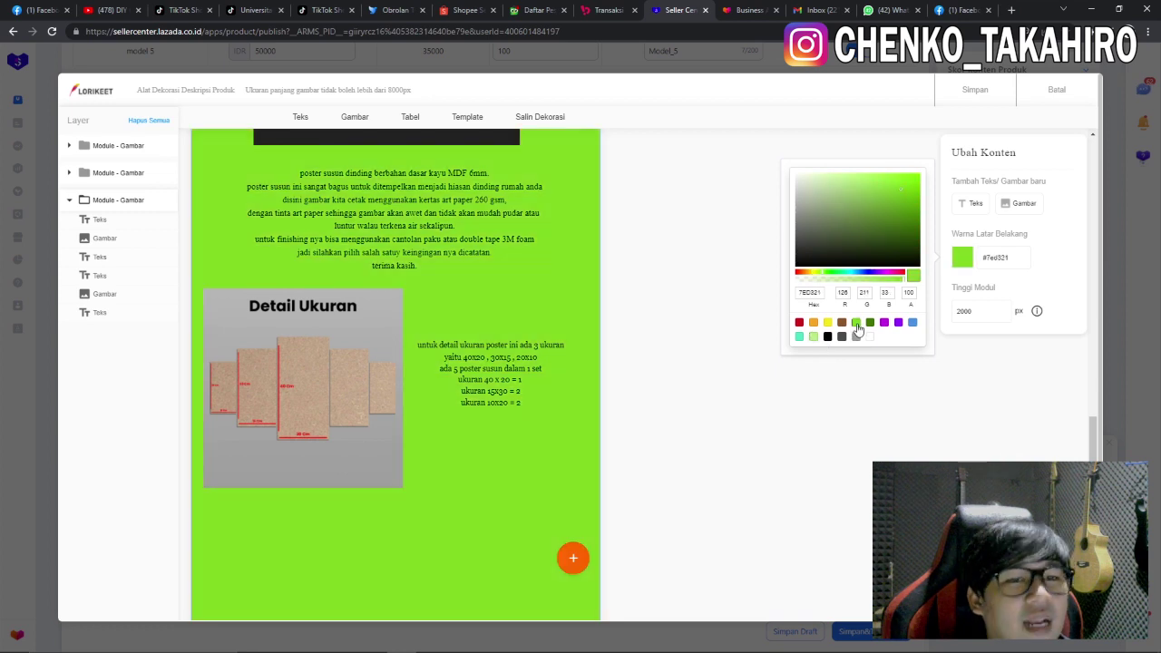
pyautogui.click(870, 337)
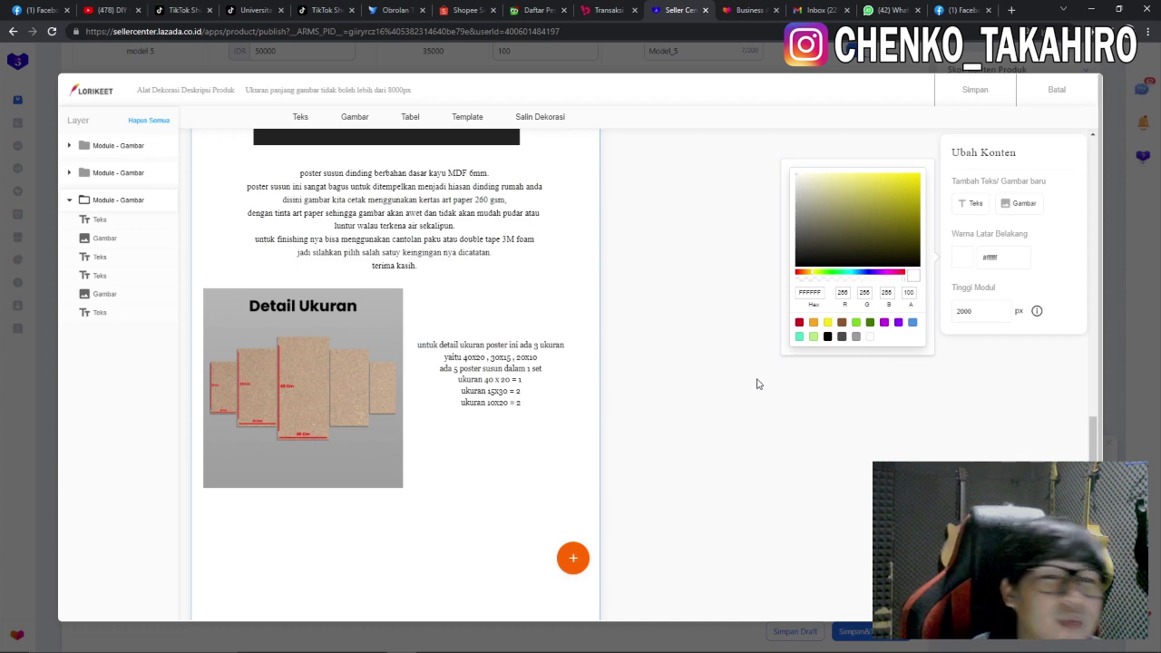
# Step: Save the decorated description and return to the product form
pyautogui.scroll(3, 715, 390)
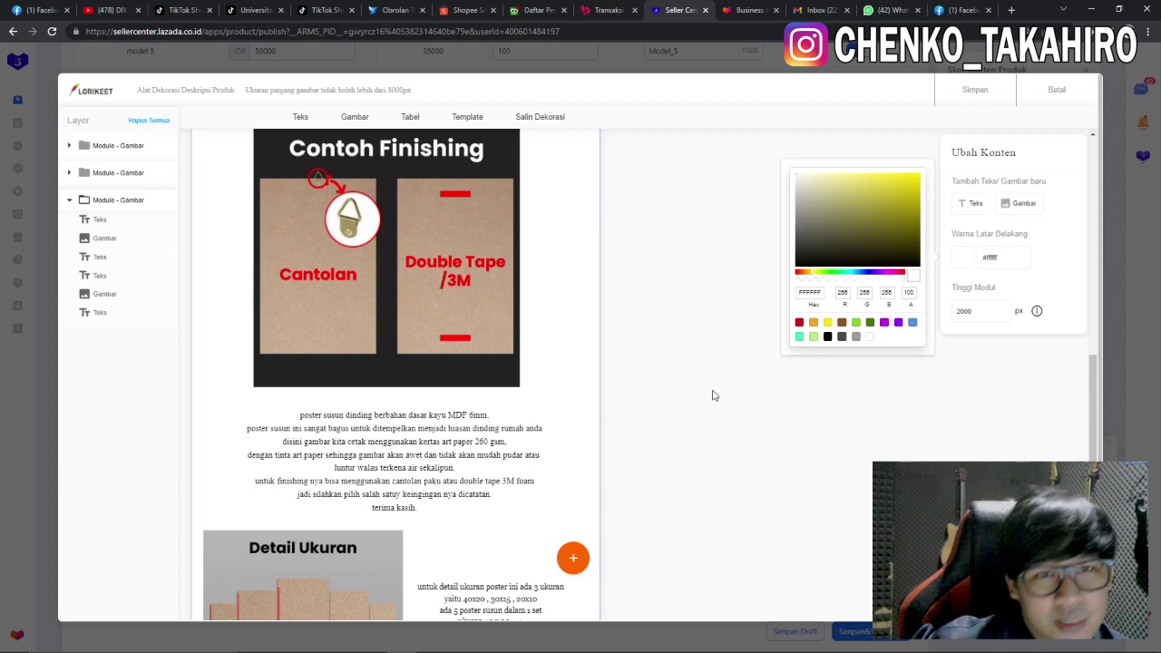
pyautogui.scroll(-6, 701, 391)
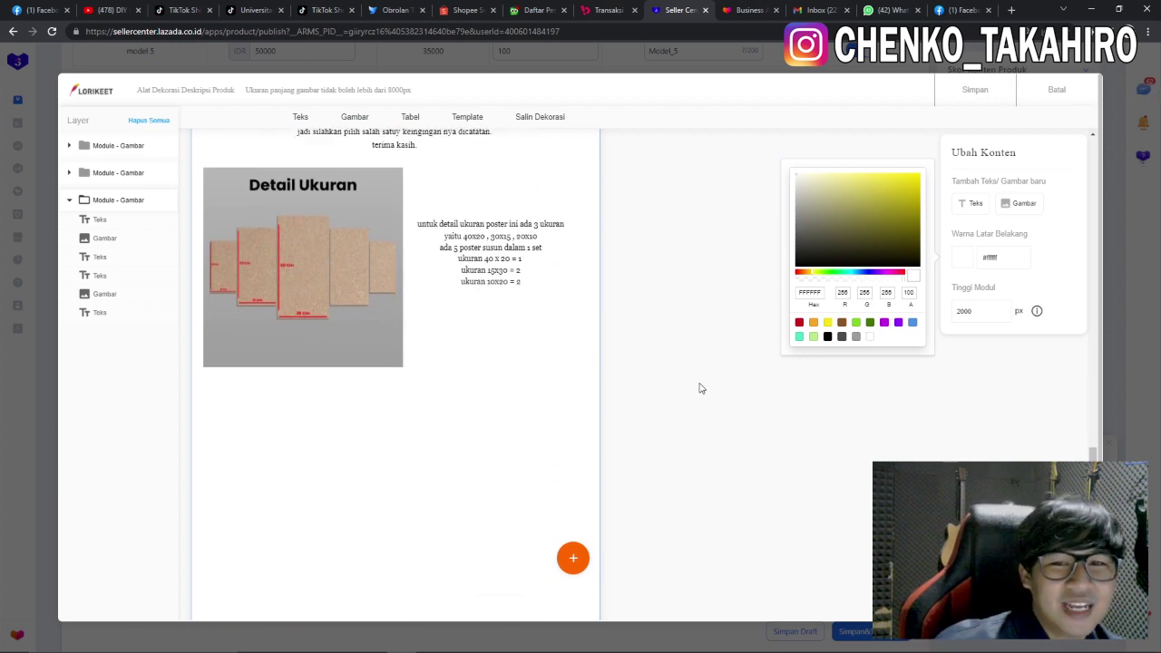
pyautogui.scroll(-1, 694, 389)
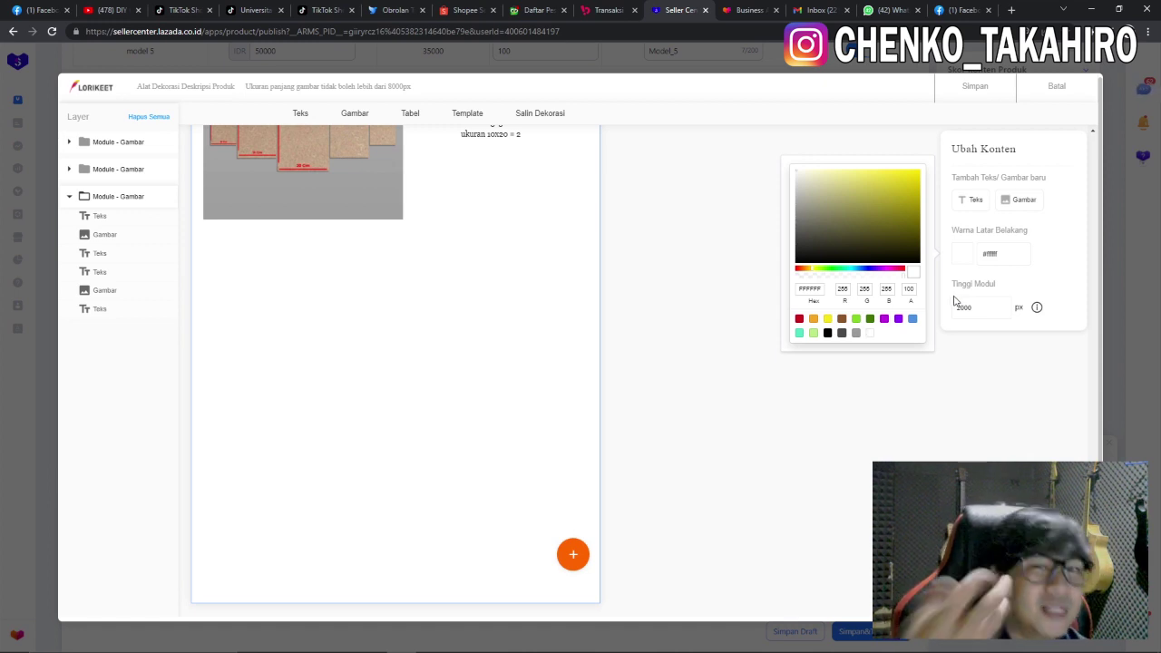
pyautogui.scroll(5, 811, 433)
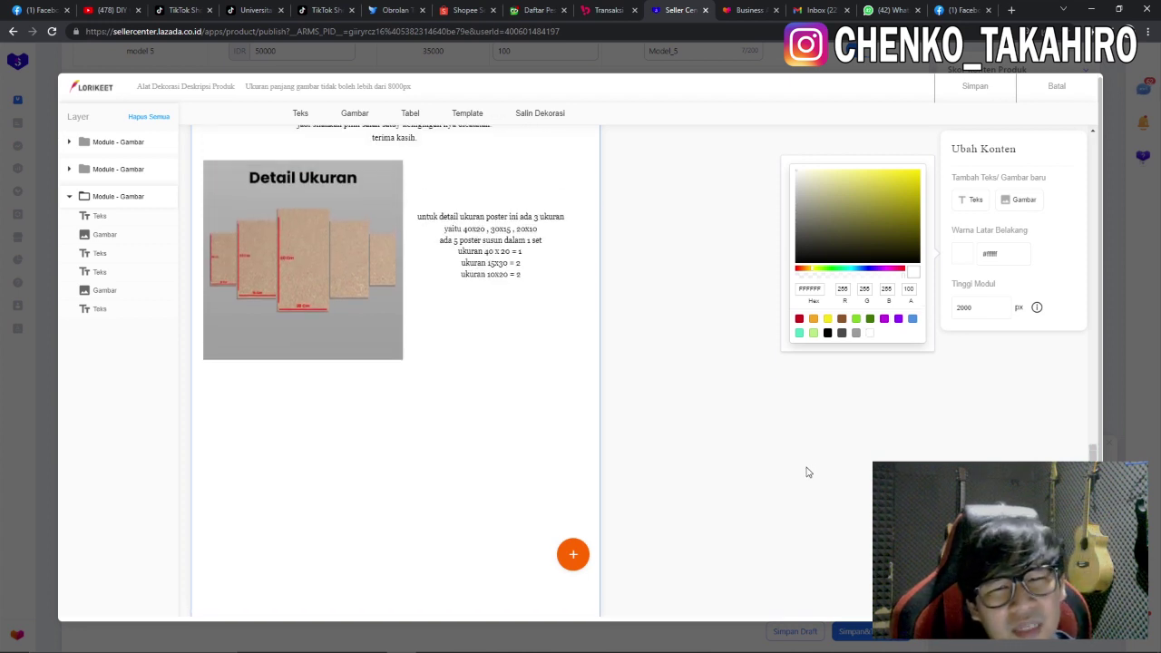
pyautogui.scroll(1, 808, 478)
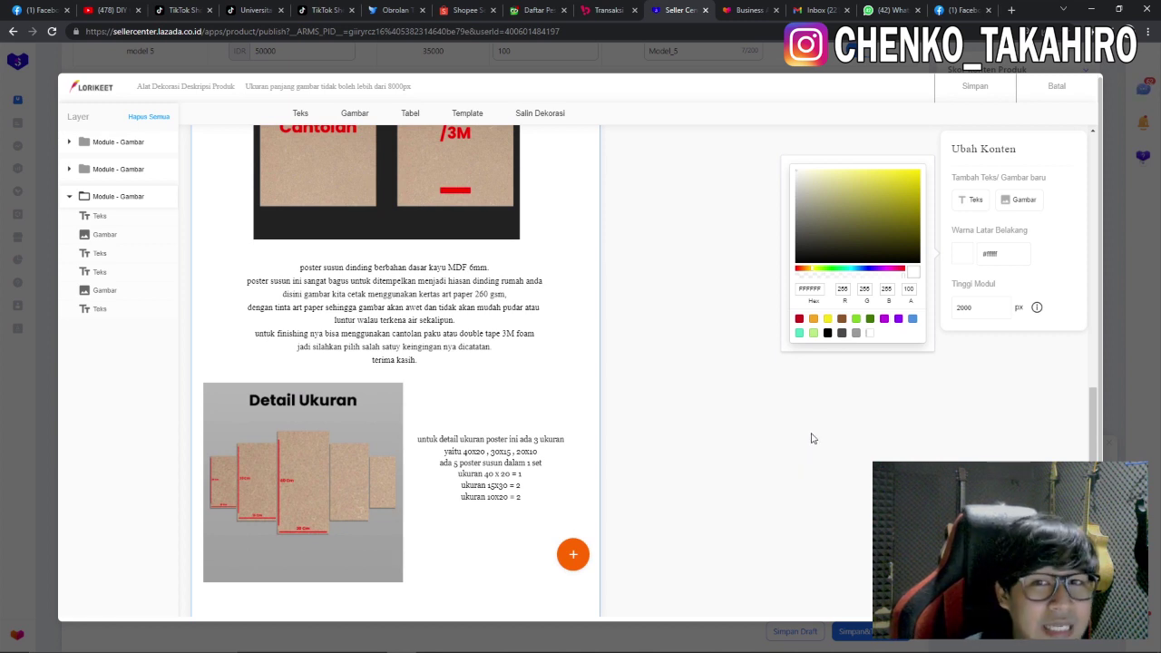
pyautogui.click(976, 87)
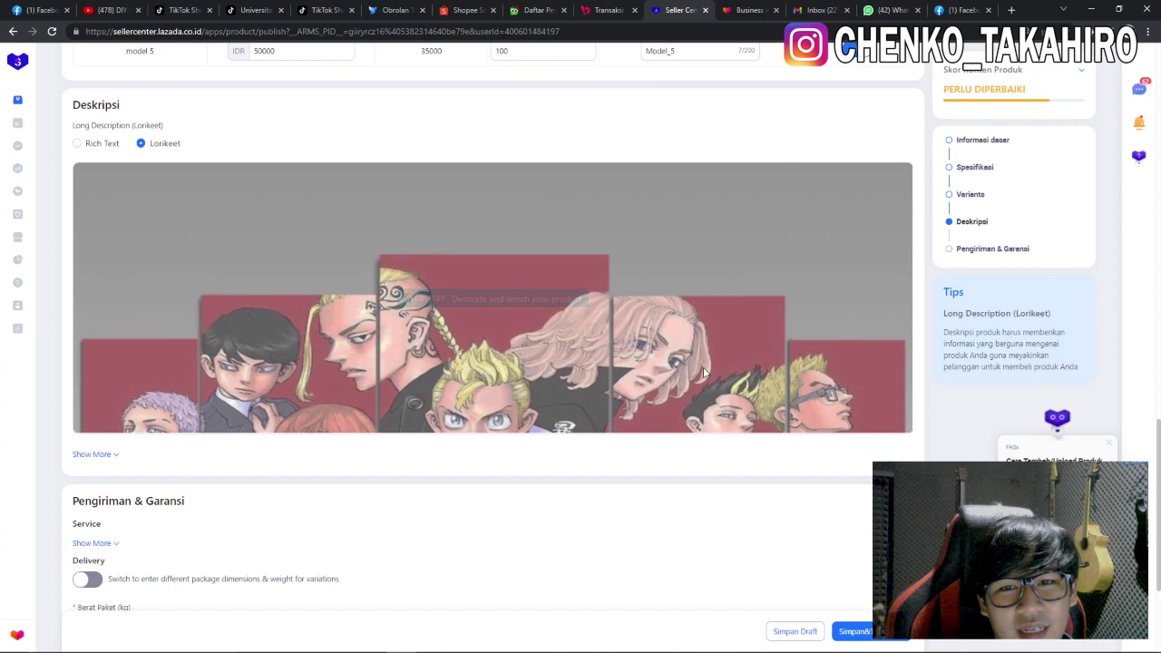
# Step: Set the package weight to 1.1 kg and the package dimensions to 40 × 20 × 10 cm
pyautogui.moveTo(675, 320)
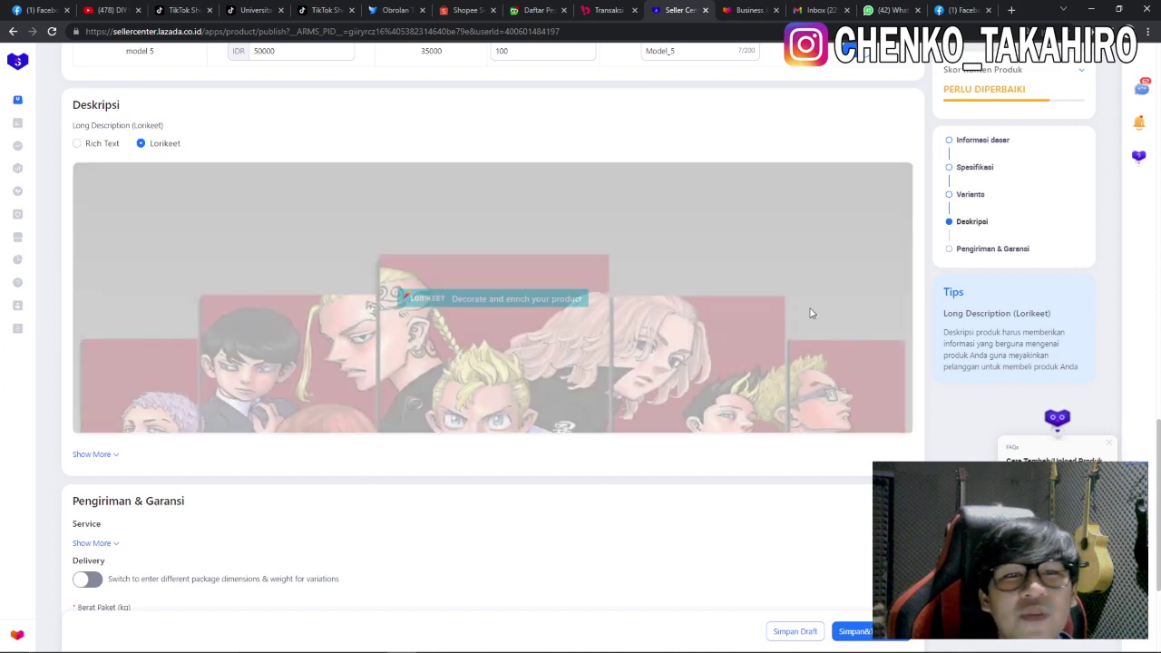
pyautogui.scroll(-2, 871, 381)
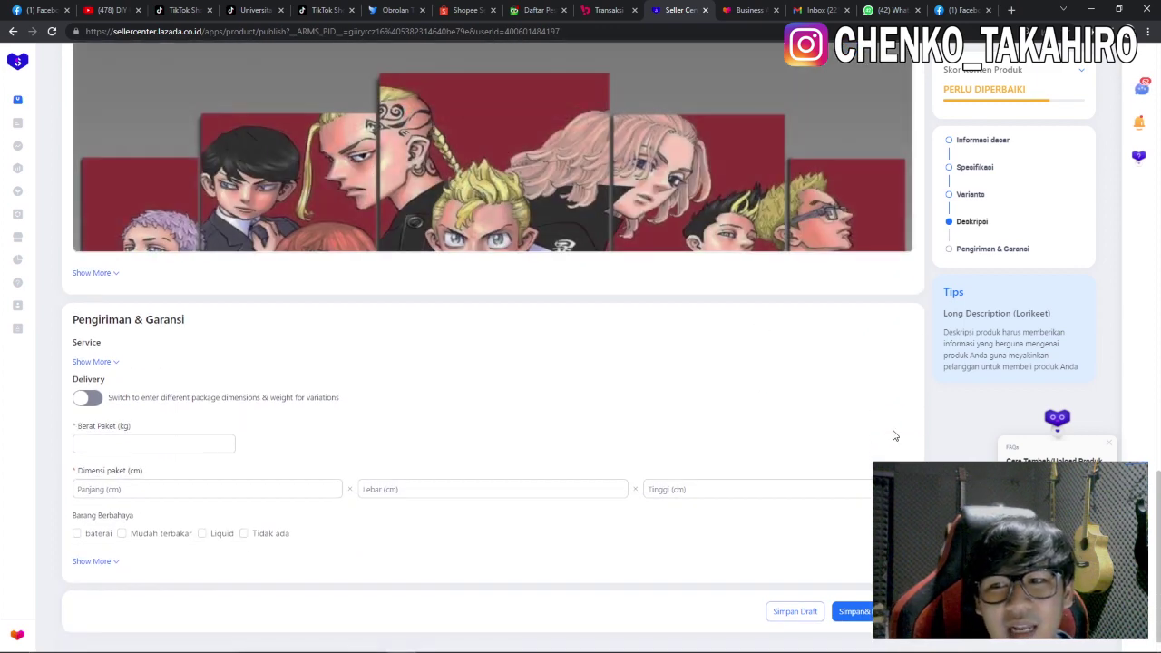
pyautogui.scroll(1, 892, 439)
pyautogui.scroll(1, 616, 295)
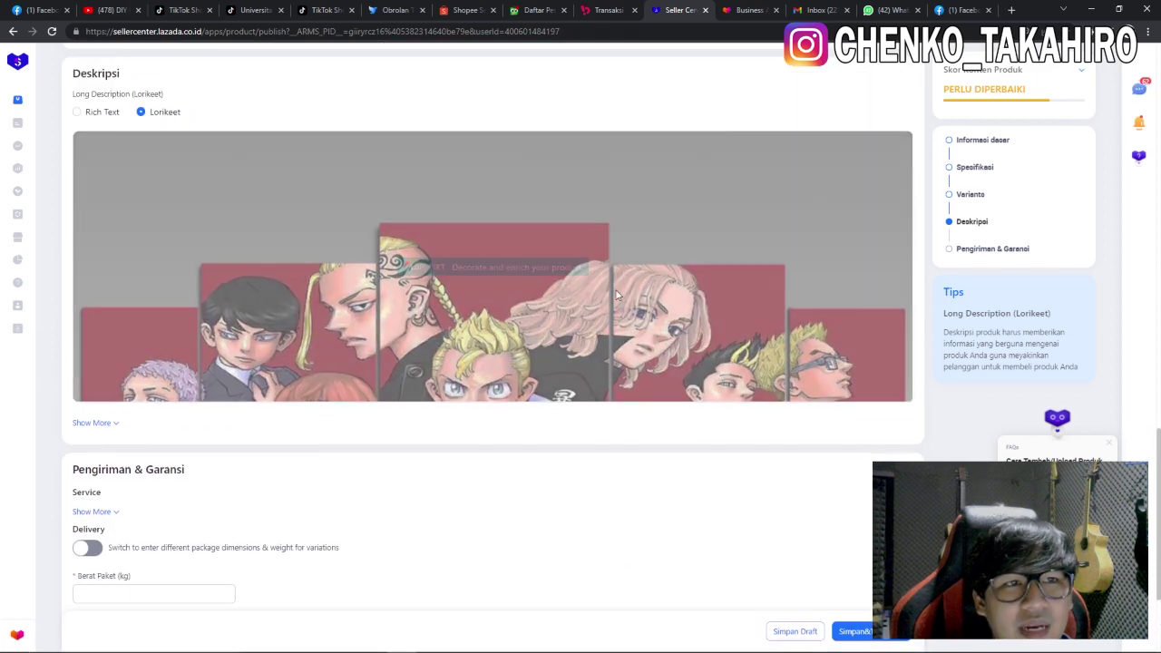
pyautogui.scroll(-2, 143, 407)
pyautogui.click(151, 412)
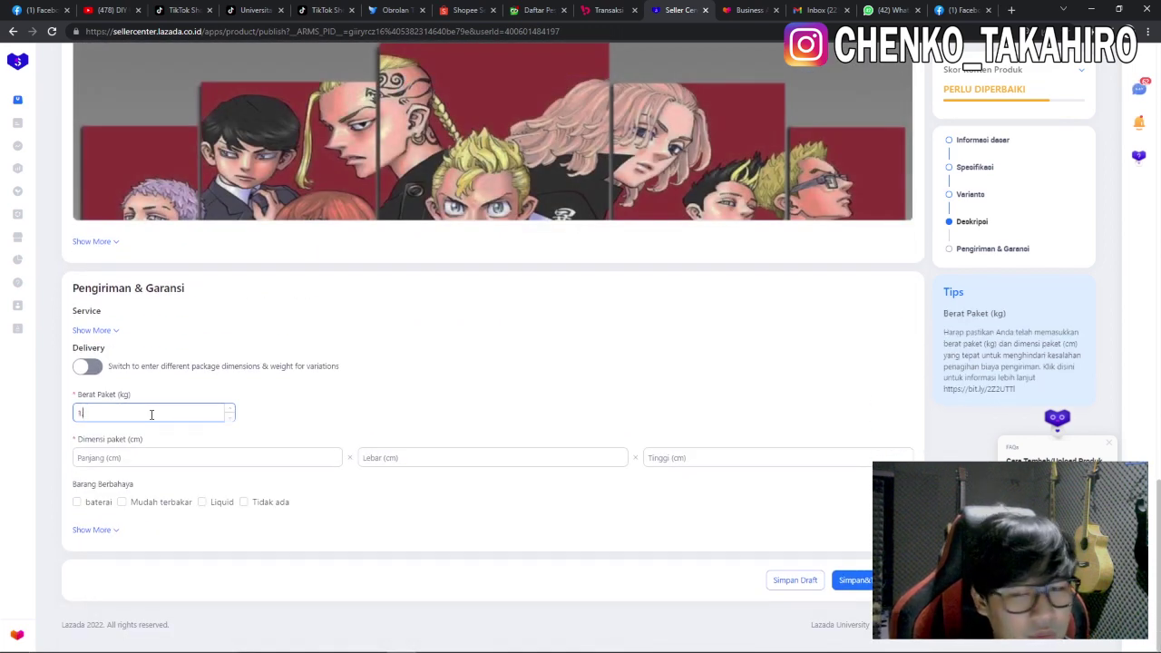
pyautogui.click(161, 459)
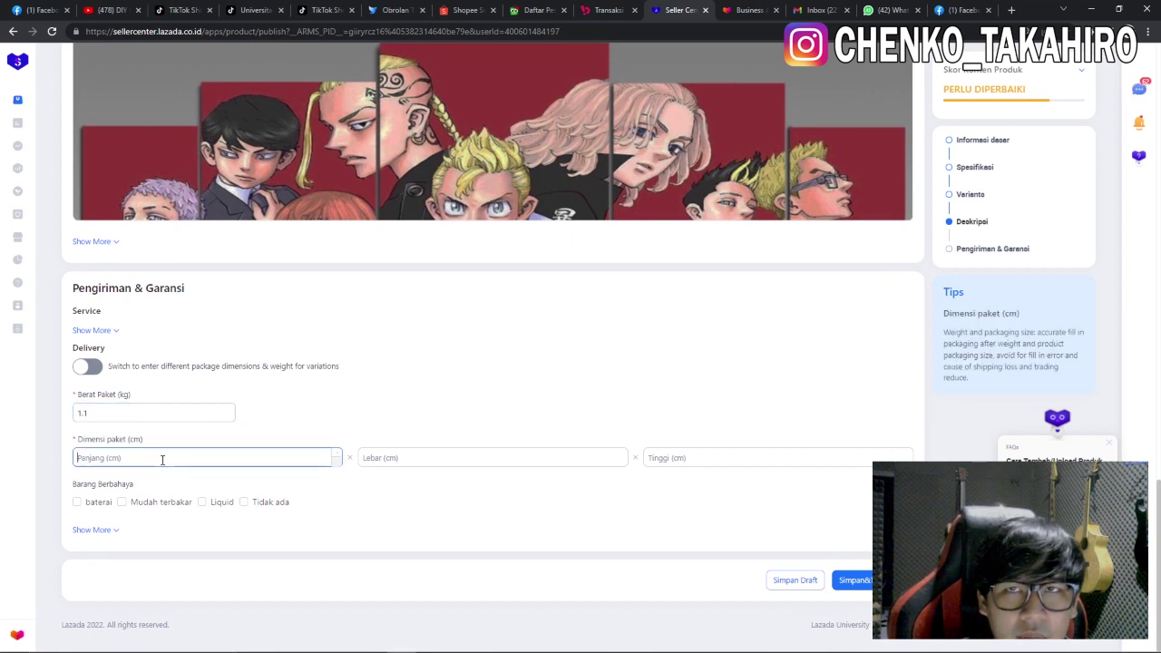
pyautogui.write('40')
pyautogui.click(491, 451)
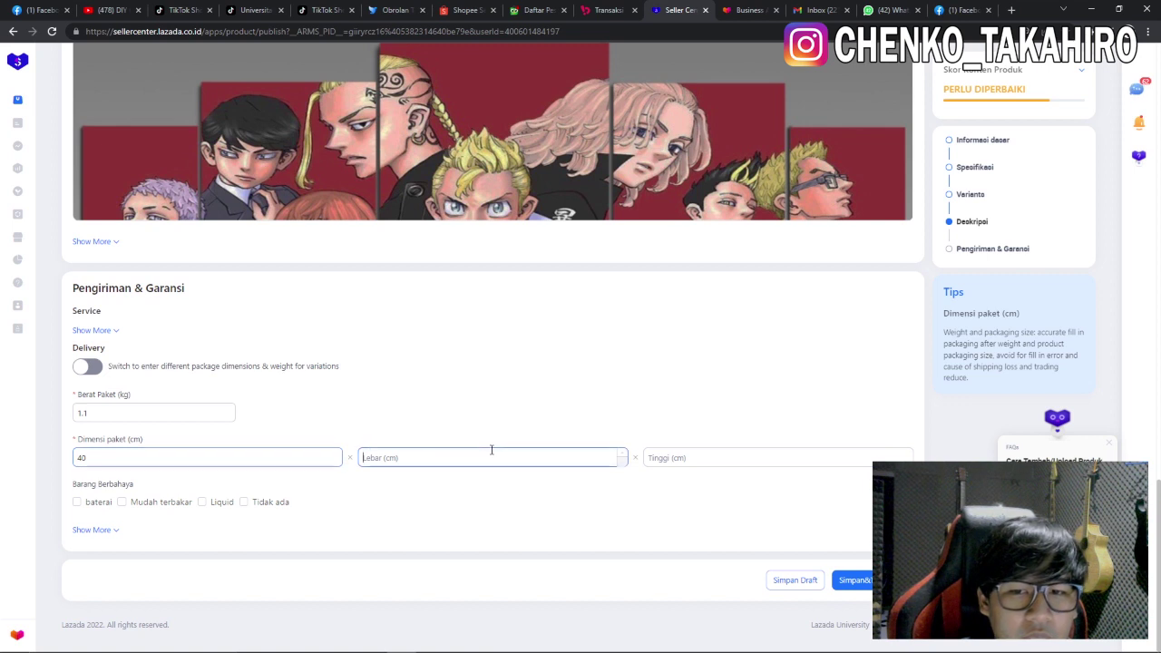
pyautogui.write('20')
pyautogui.click(654, 457)
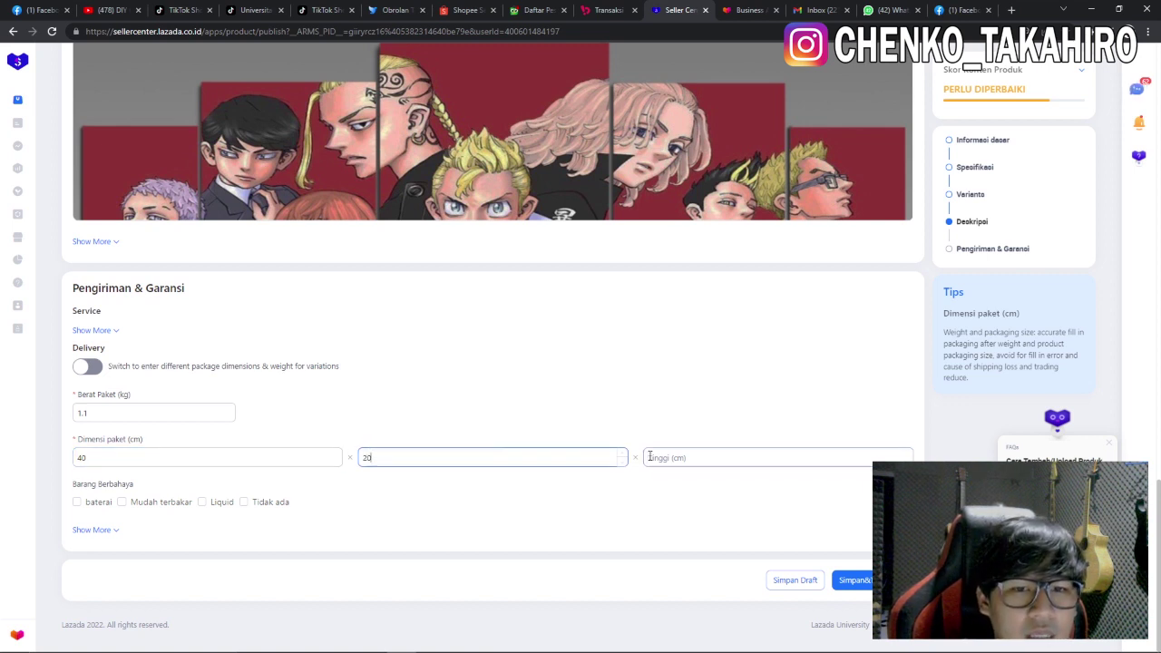
pyautogui.write('10')
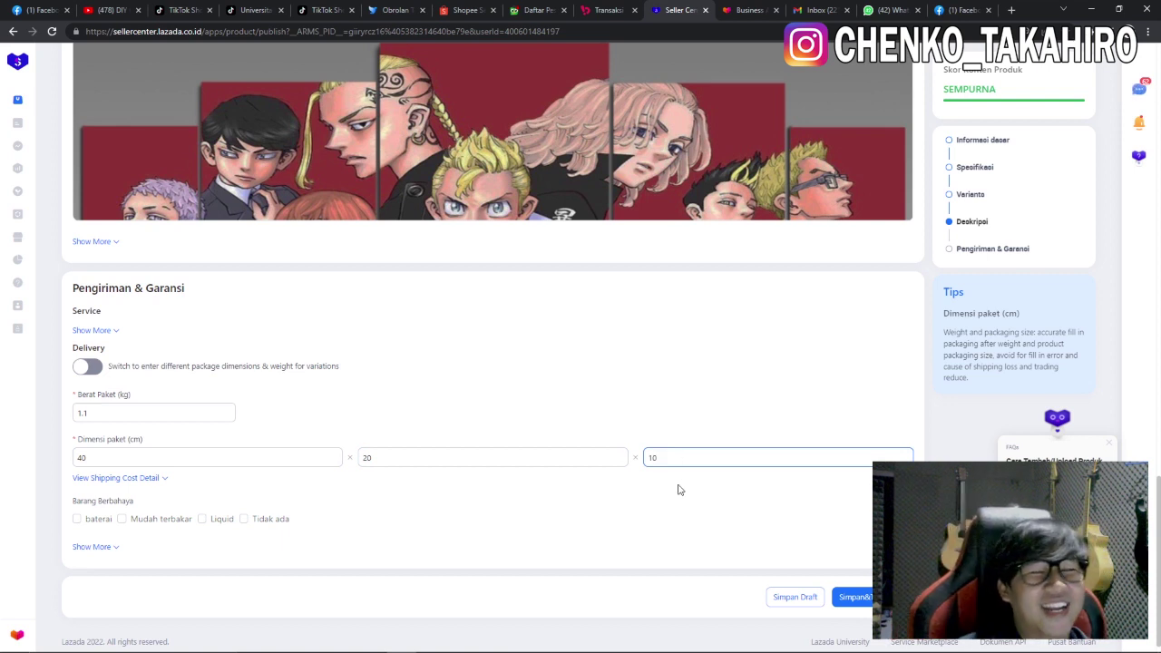
# Step: Clear the package height and restore it to 10 cm
pyautogui.press('BackSpace')
pyautogui.press('BackSpace')
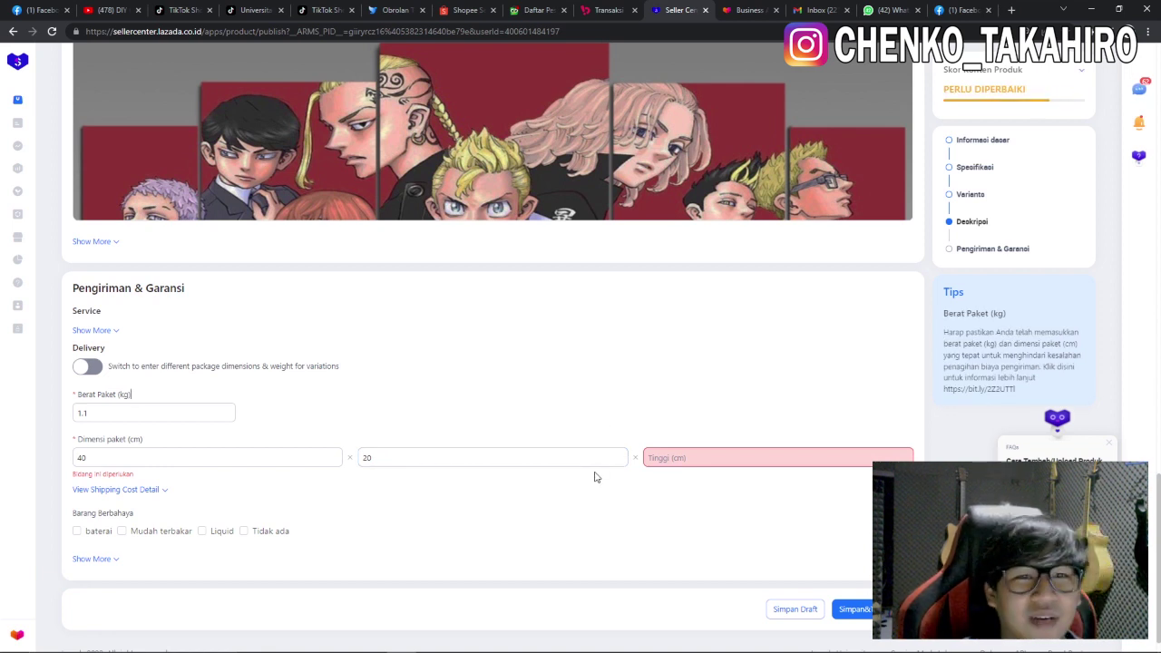
pyautogui.scroll(1, 595, 476)
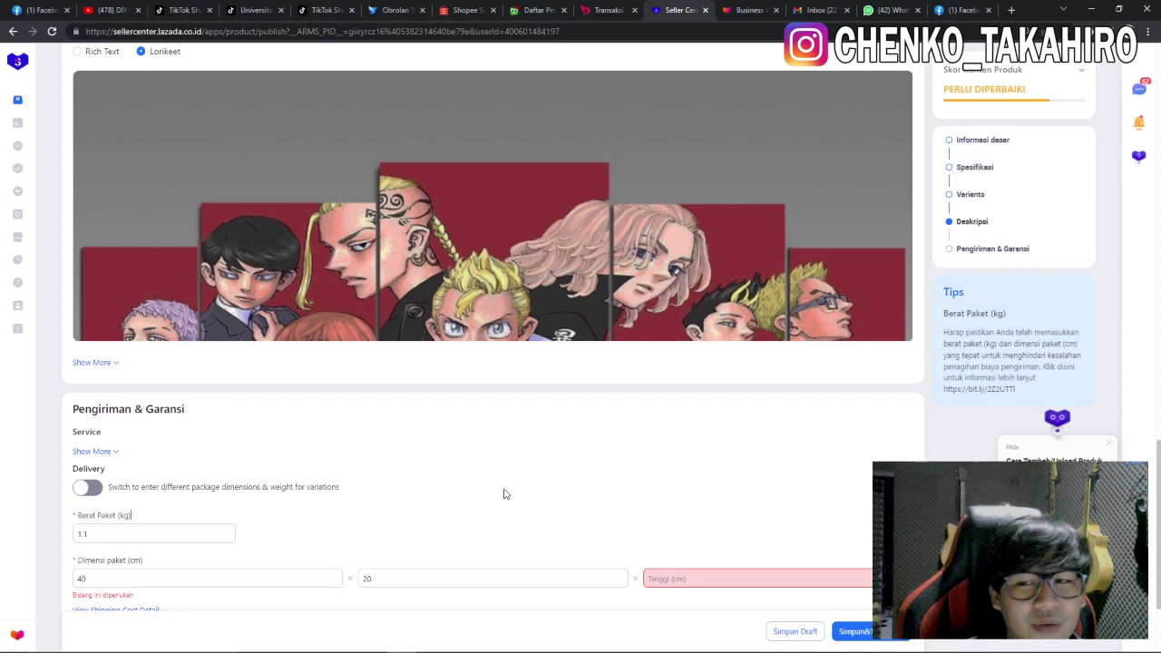
pyautogui.scroll(-1, 508, 499)
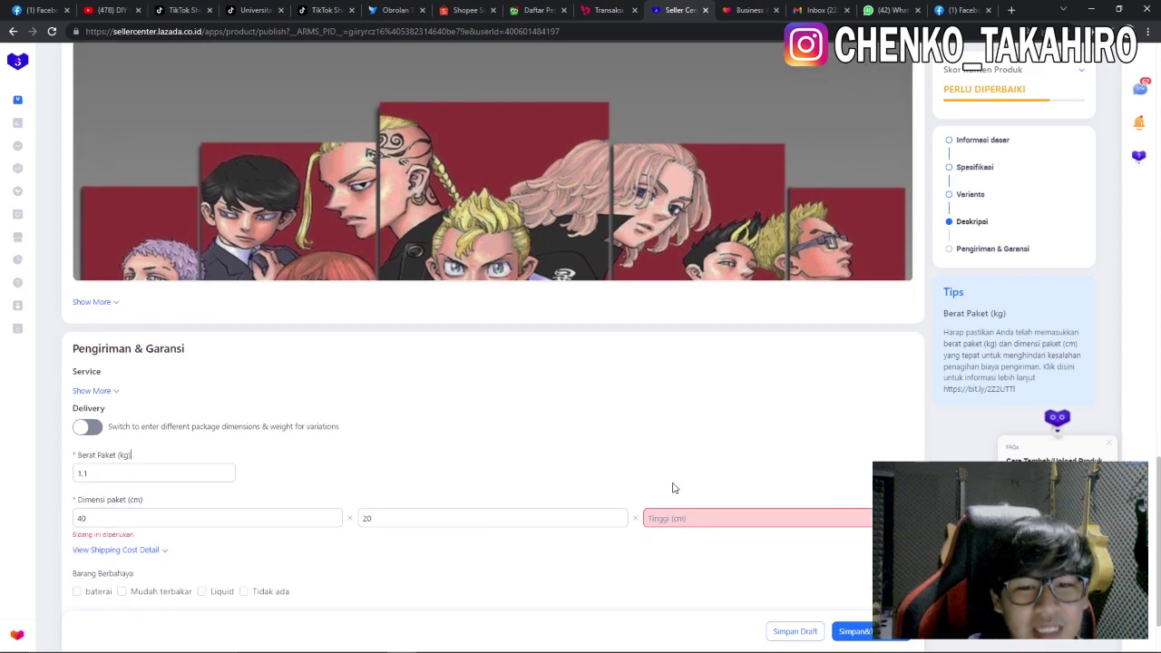
pyautogui.scroll(3, 619, 483)
pyautogui.scroll(1, 618, 484)
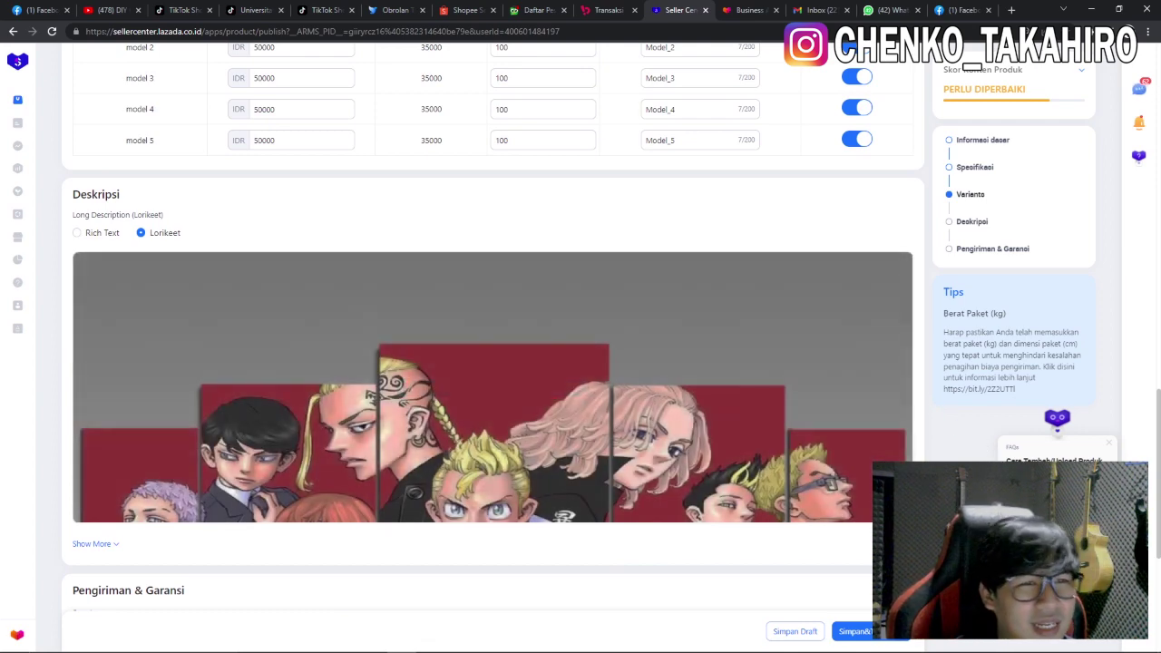
pyautogui.scroll(-3, 884, 460)
pyautogui.scroll(-1, 884, 460)
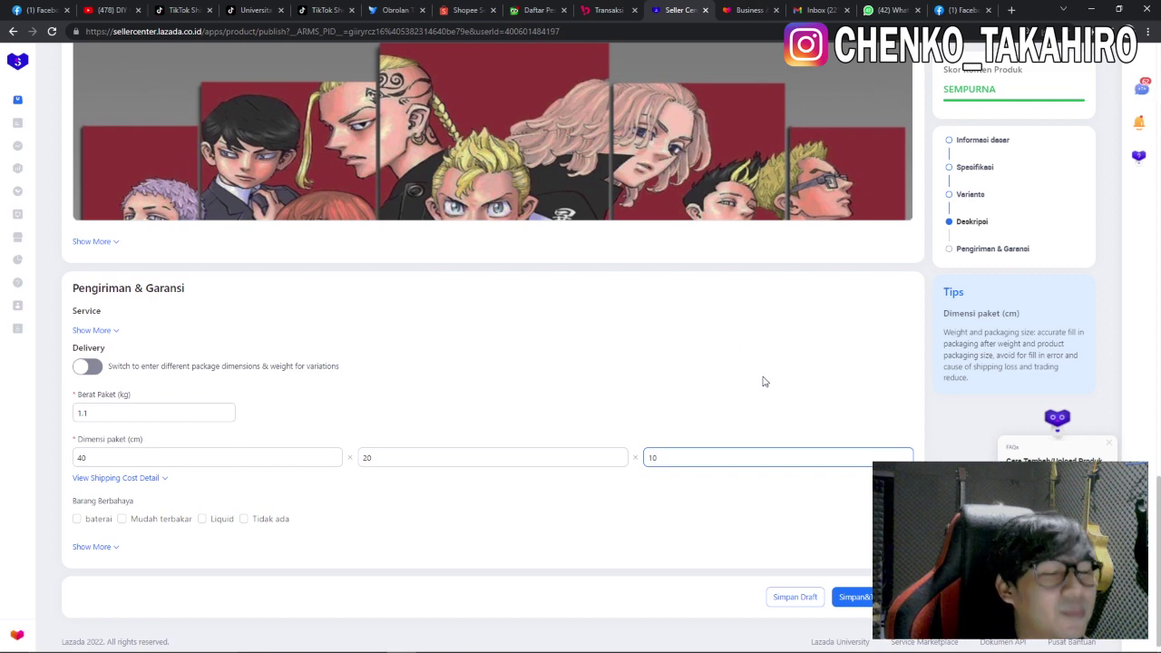
# Step: Submit the completed product listing and go to product management
pyautogui.scroll(-1, 798, 453)
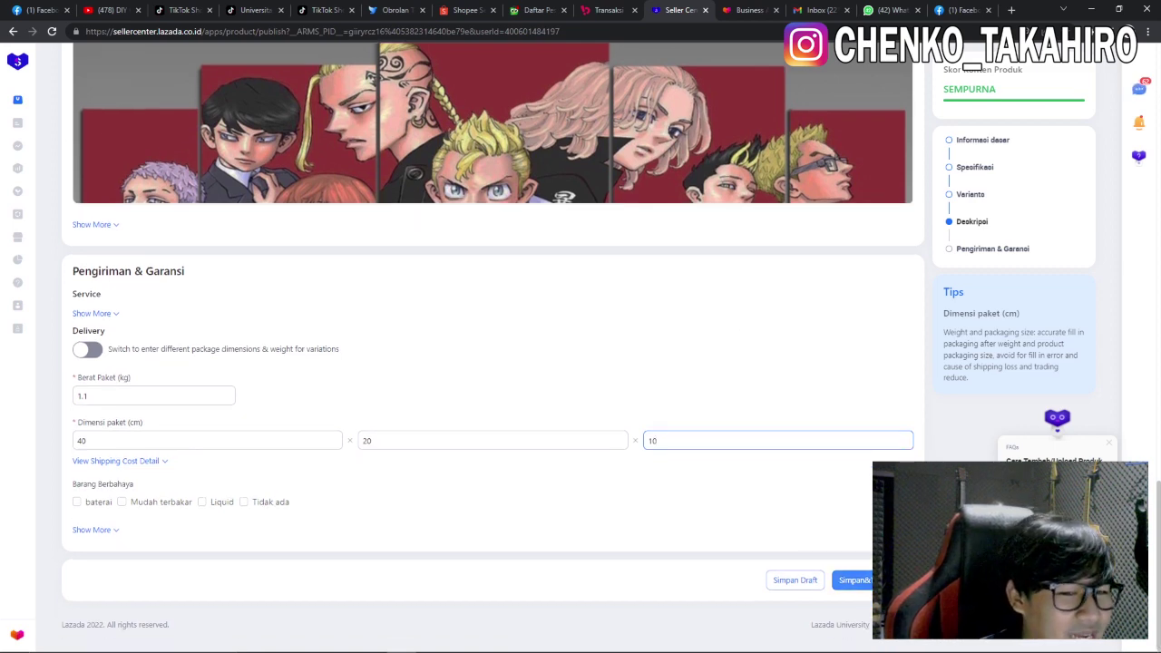
pyautogui.click(853, 580)
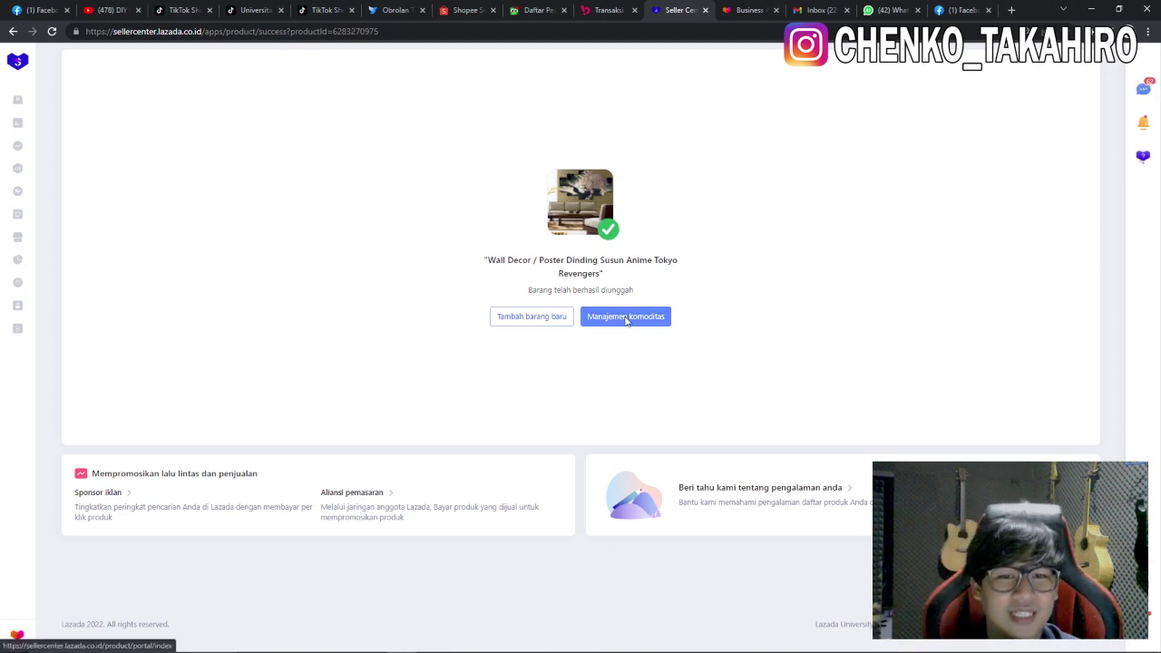
pyautogui.click(624, 318)
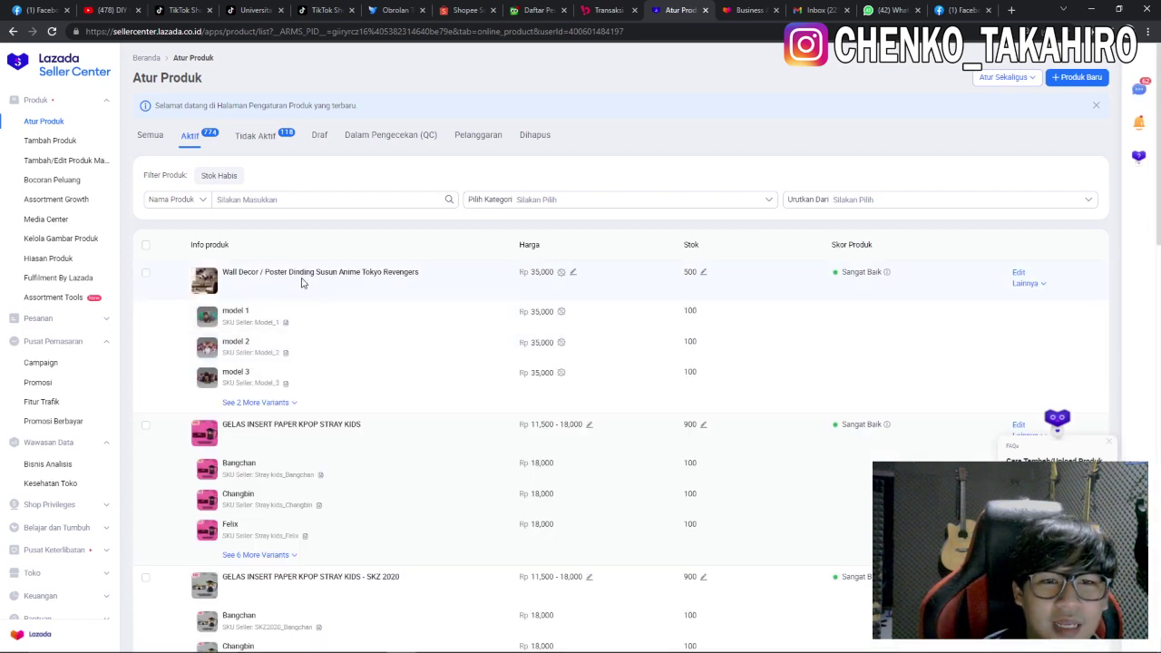
# Step: Open the store page of "Wall Decor / Poster Dinding Susun Anime Tokyo Revengers" from the active product list
pyautogui.scroll(-3, 836, 390)
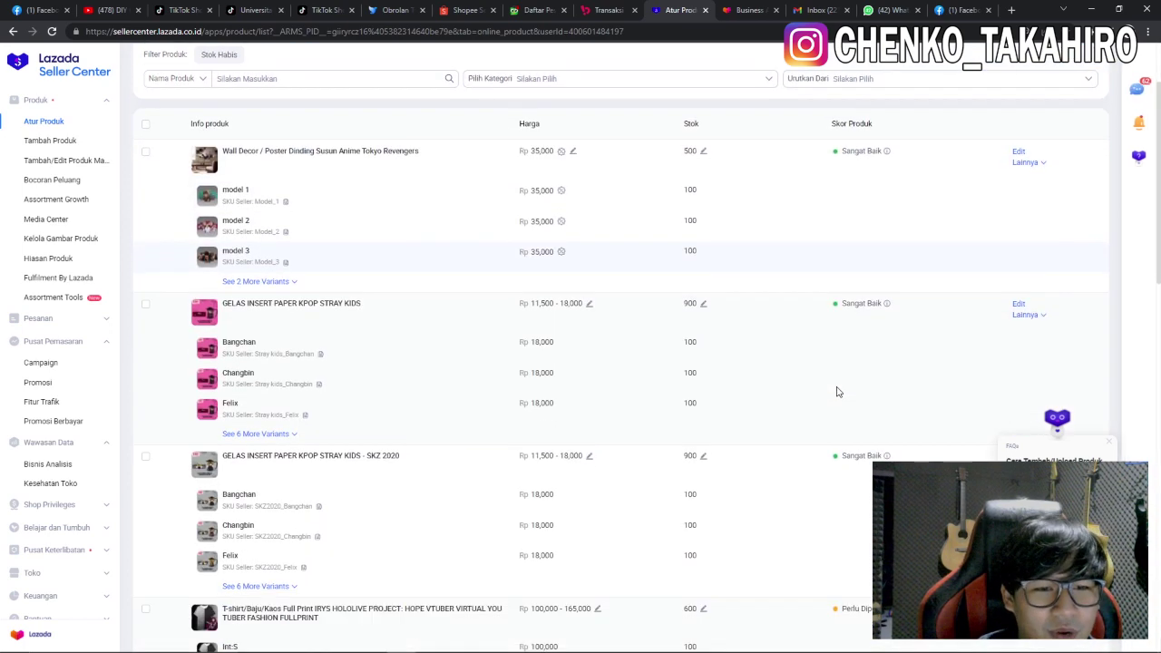
pyautogui.scroll(-1, 838, 395)
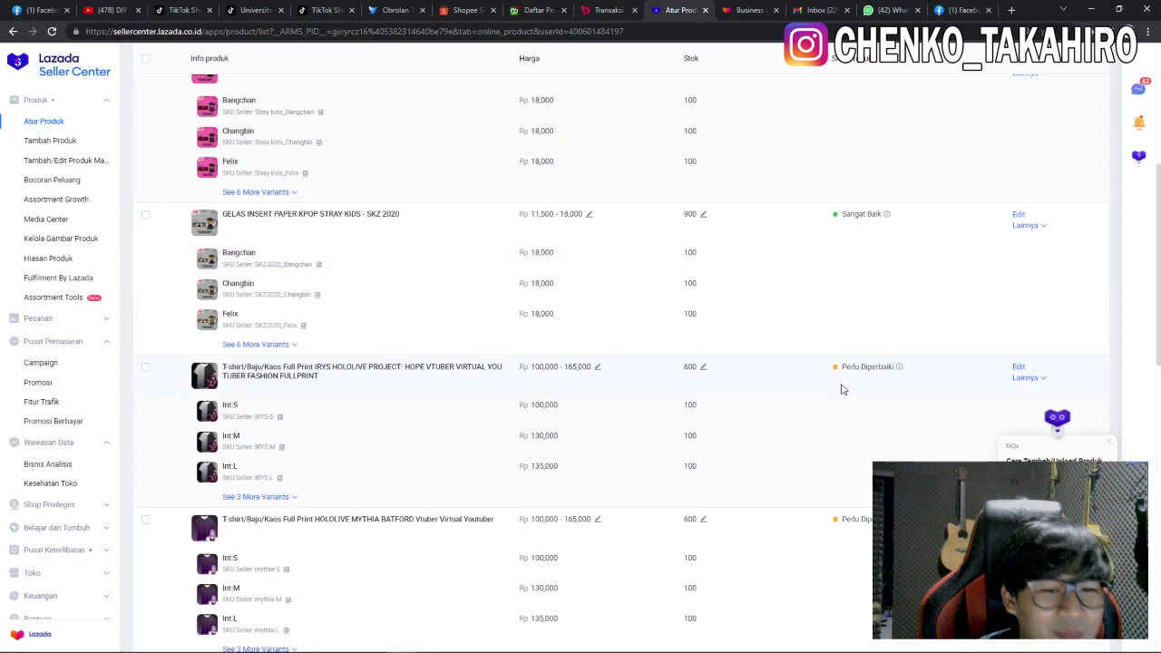
pyautogui.scroll(-2, 841, 395)
pyautogui.scroll(6, 842, 396)
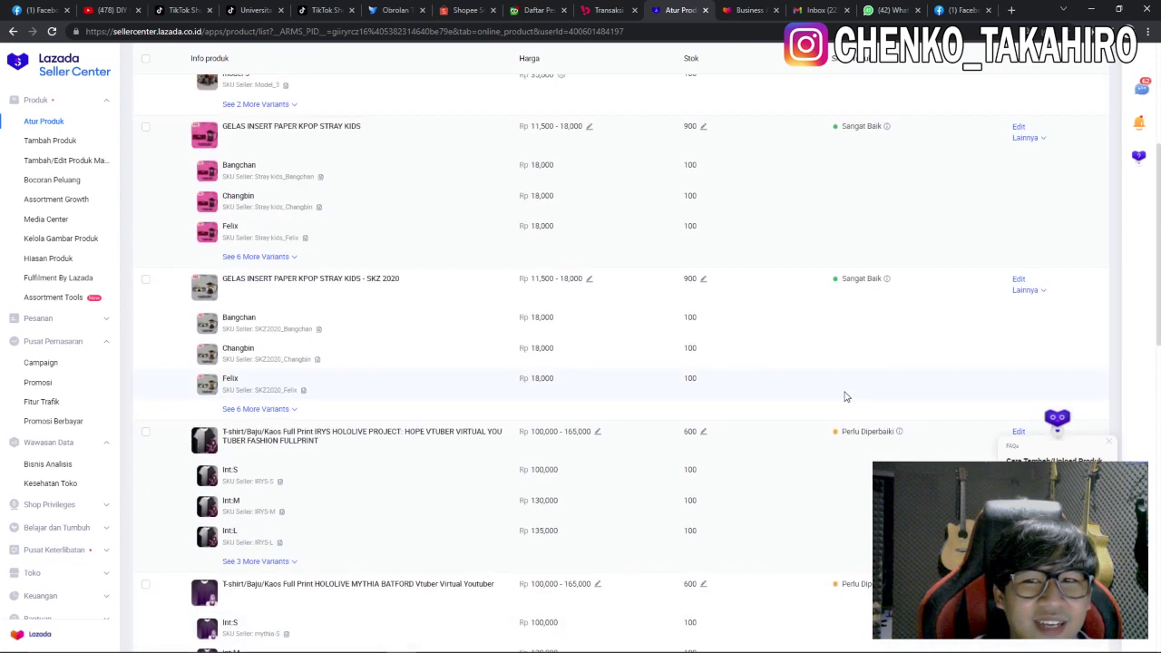
pyautogui.click(381, 272)
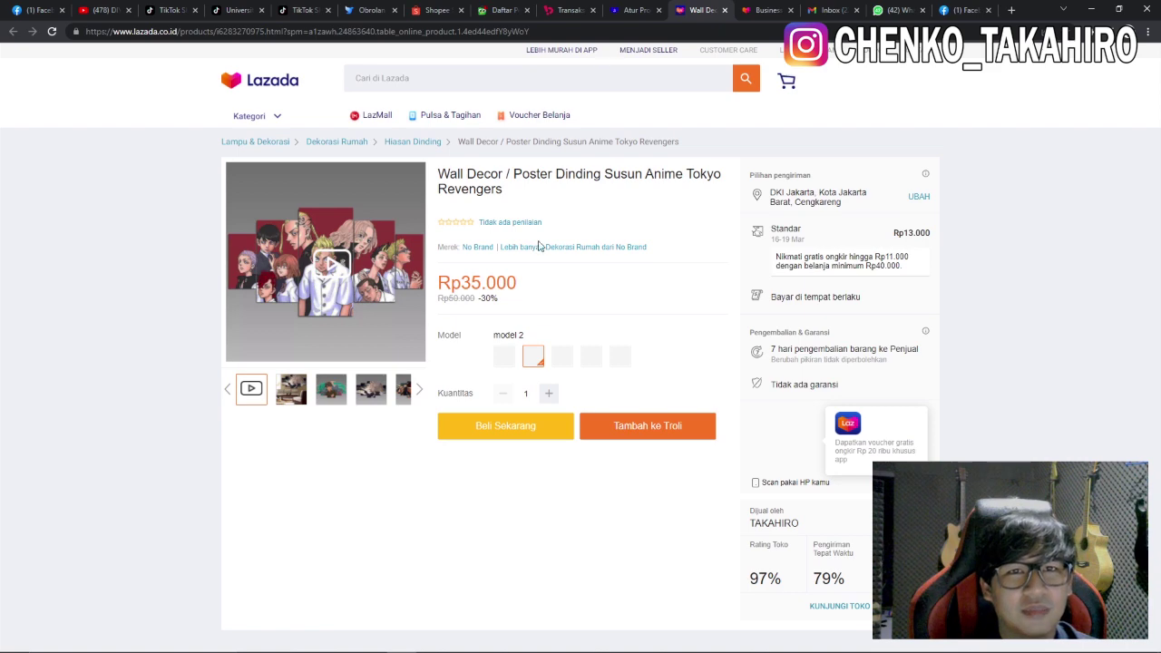
# Step: Open the product video from the listing's image gallery and start playing it
pyautogui.click(278, 325)
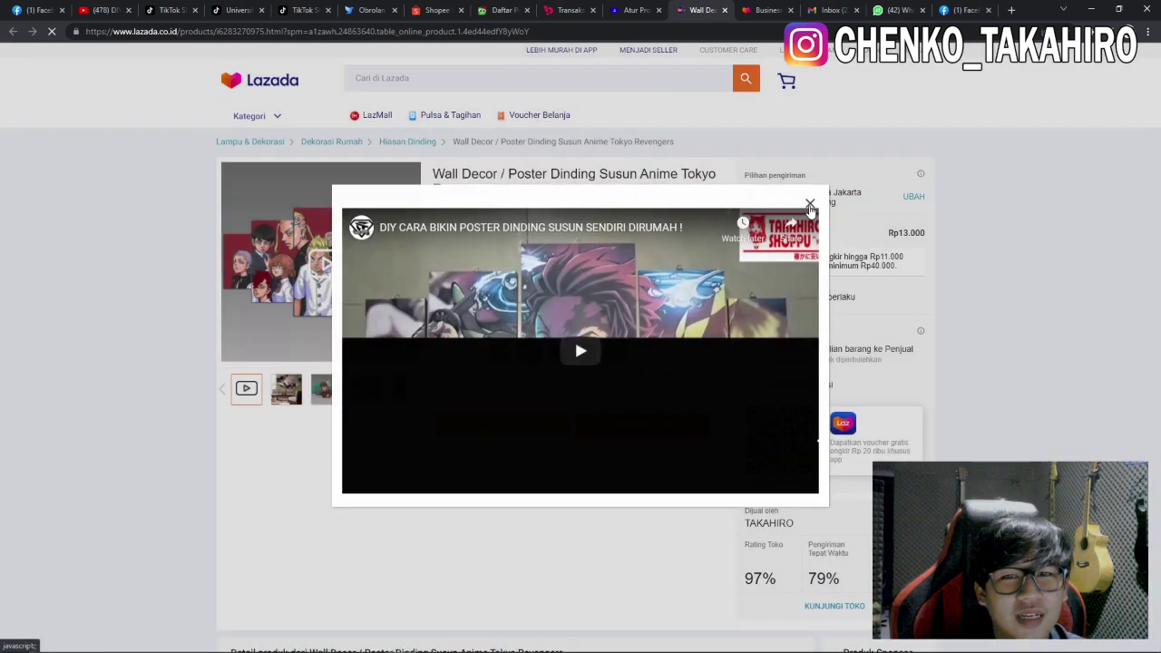
pyautogui.click(260, 261)
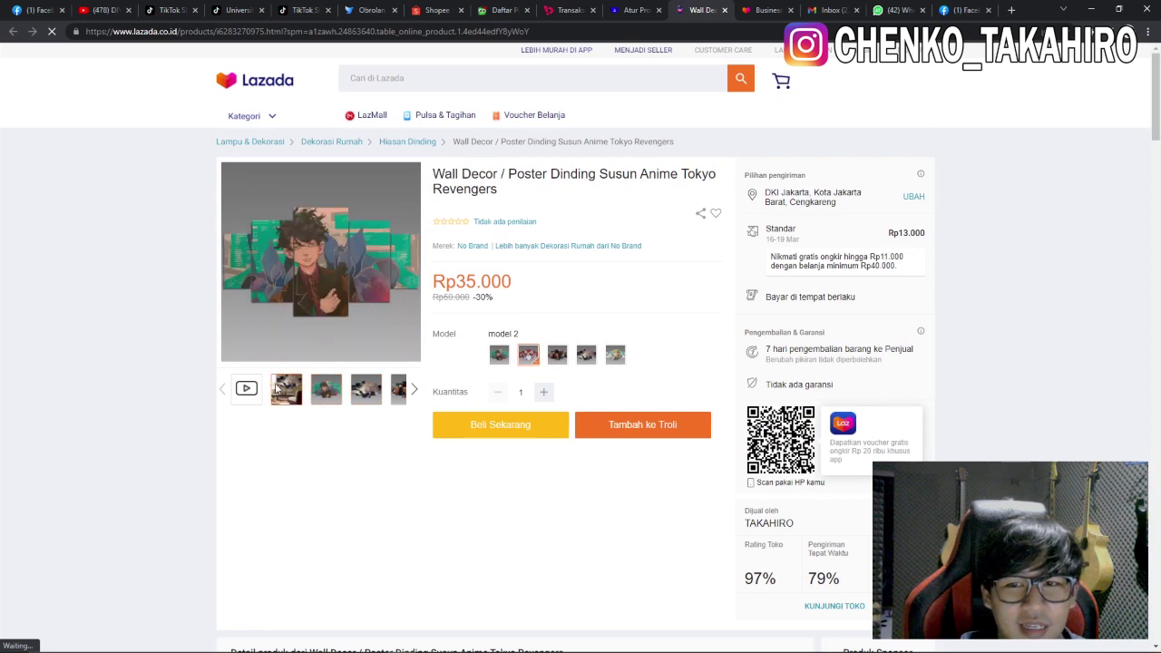
pyautogui.click(323, 264)
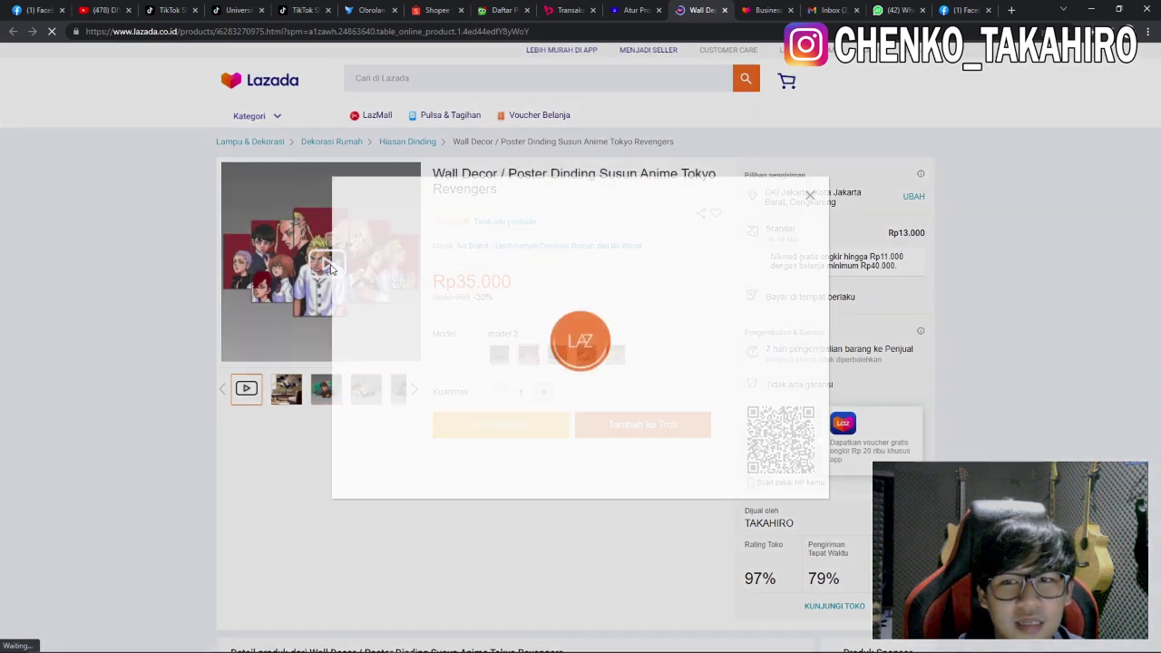
pyautogui.click(481, 299)
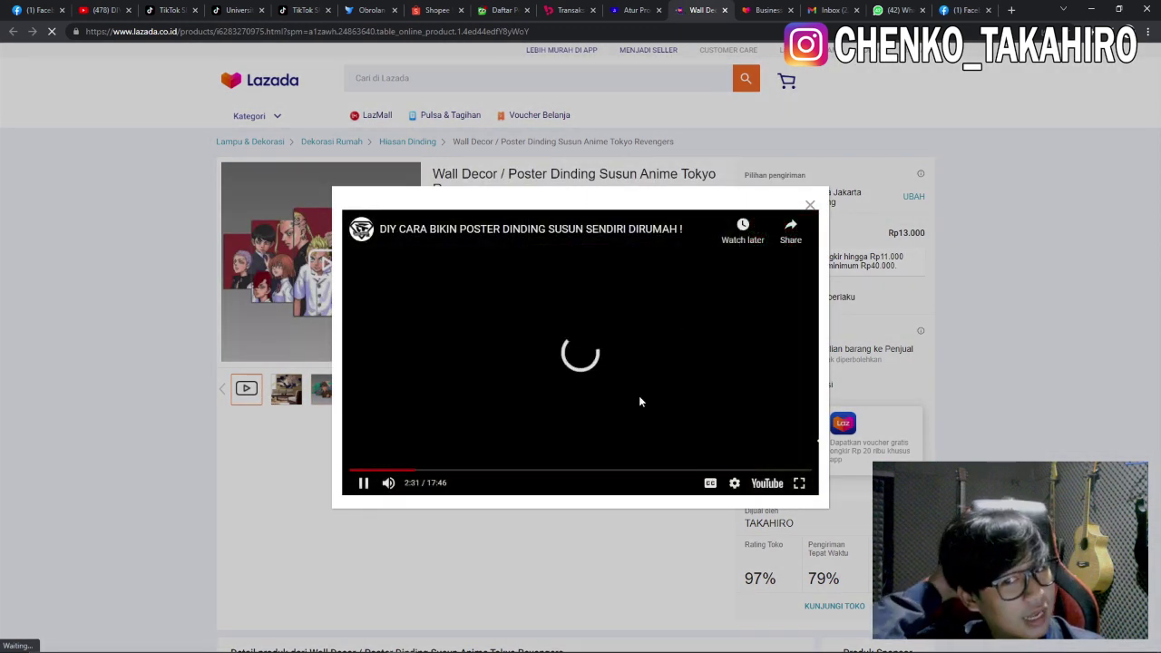
# Step: Skip forward through the product video and close its player
pyautogui.moveTo(411, 478); pyautogui.dragTo(498, 471)
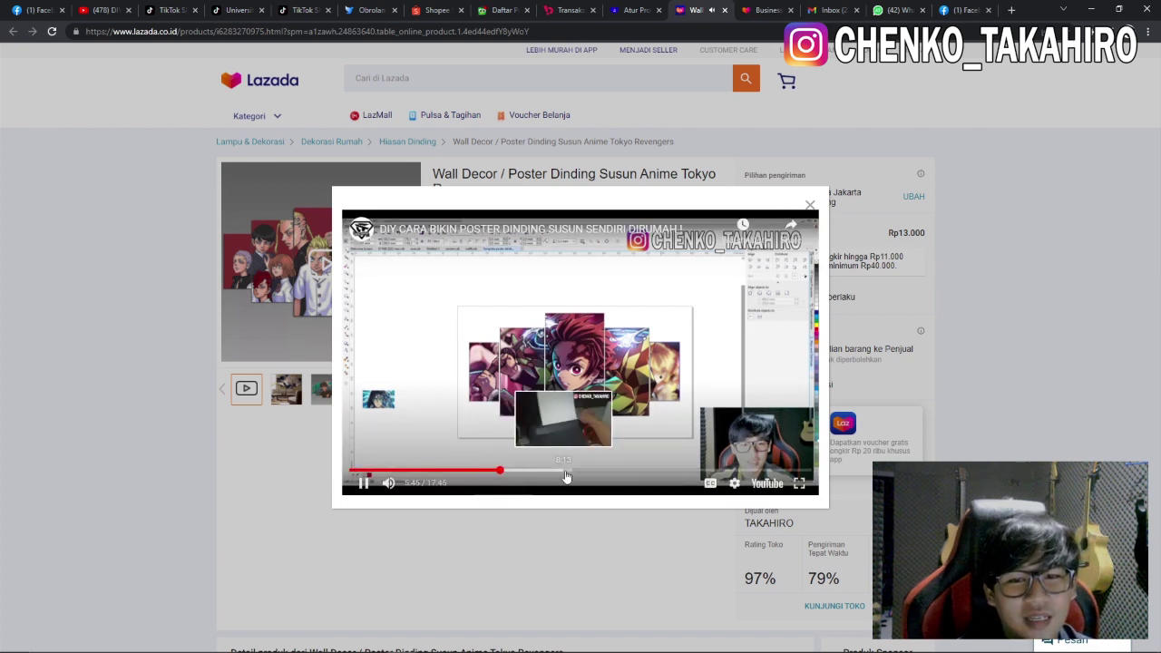
pyautogui.press('Right')
pyautogui.press('Right')
pyautogui.press('Right')
pyautogui.press('Right')
pyautogui.press('Right')
pyautogui.press('Right')
pyautogui.press('Right')
pyautogui.press('Right')
pyautogui.press('Right')
pyautogui.press('Right')
pyautogui.press('Right')
pyautogui.press('Right')
pyautogui.press('Right')
pyautogui.press('Right')
pyautogui.press('Right')
pyautogui.press('Right')
pyautogui.press('Right')
pyautogui.press('Right')
pyautogui.press('Right')
pyautogui.press('Right')
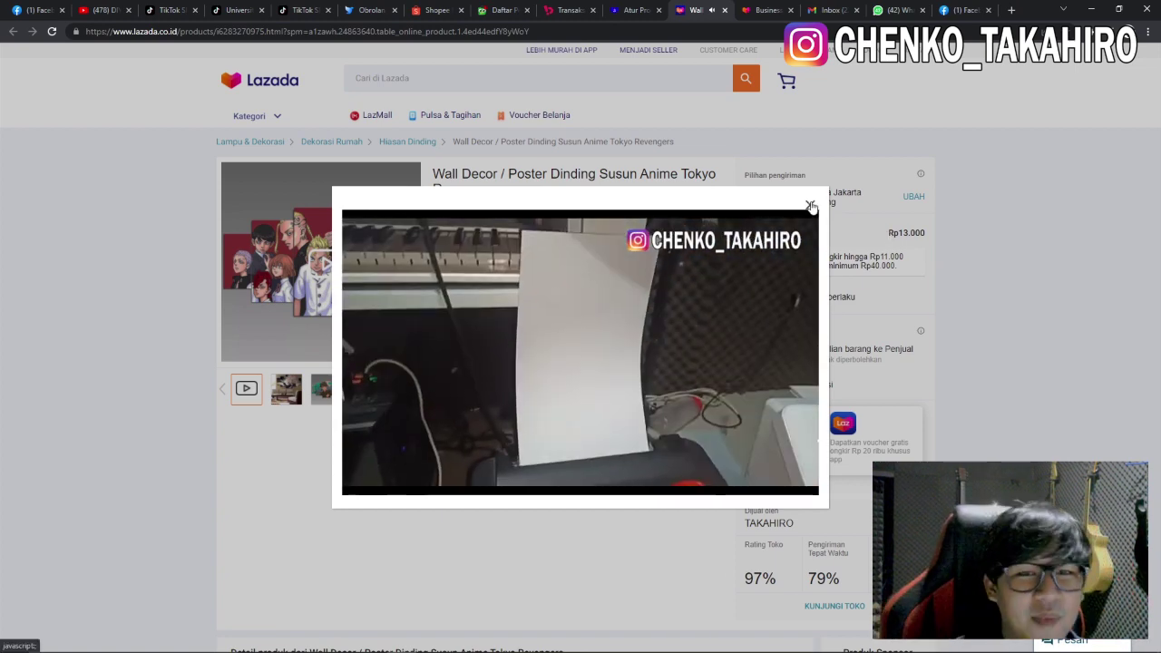
pyautogui.click(798, 358)
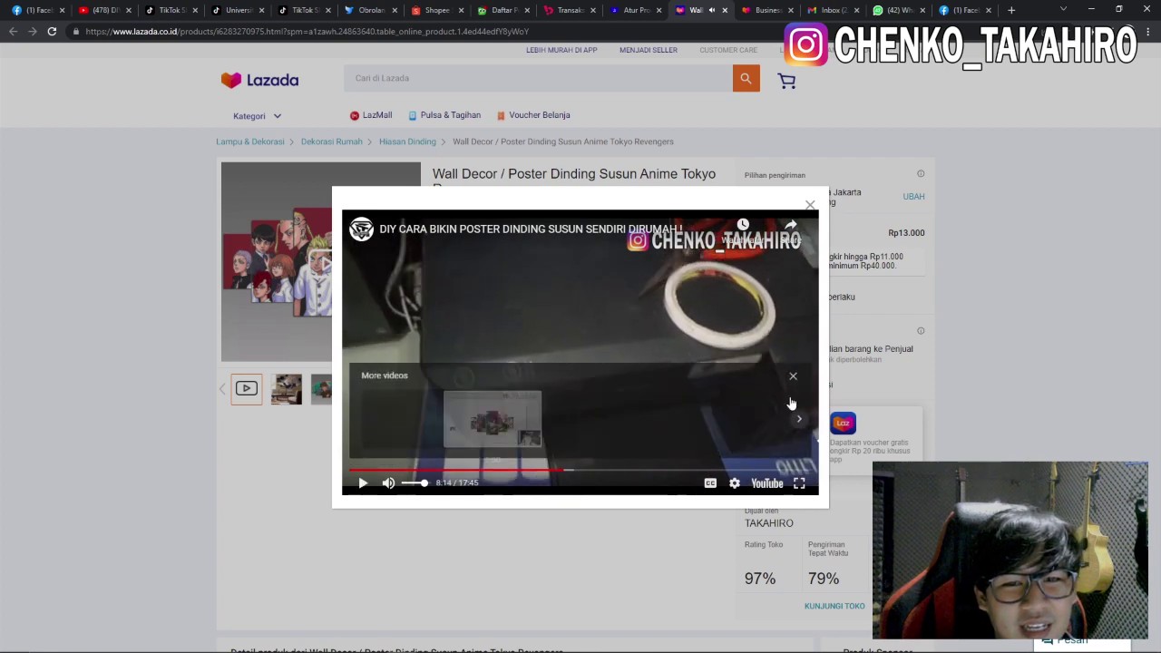
pyautogui.click(809, 205)
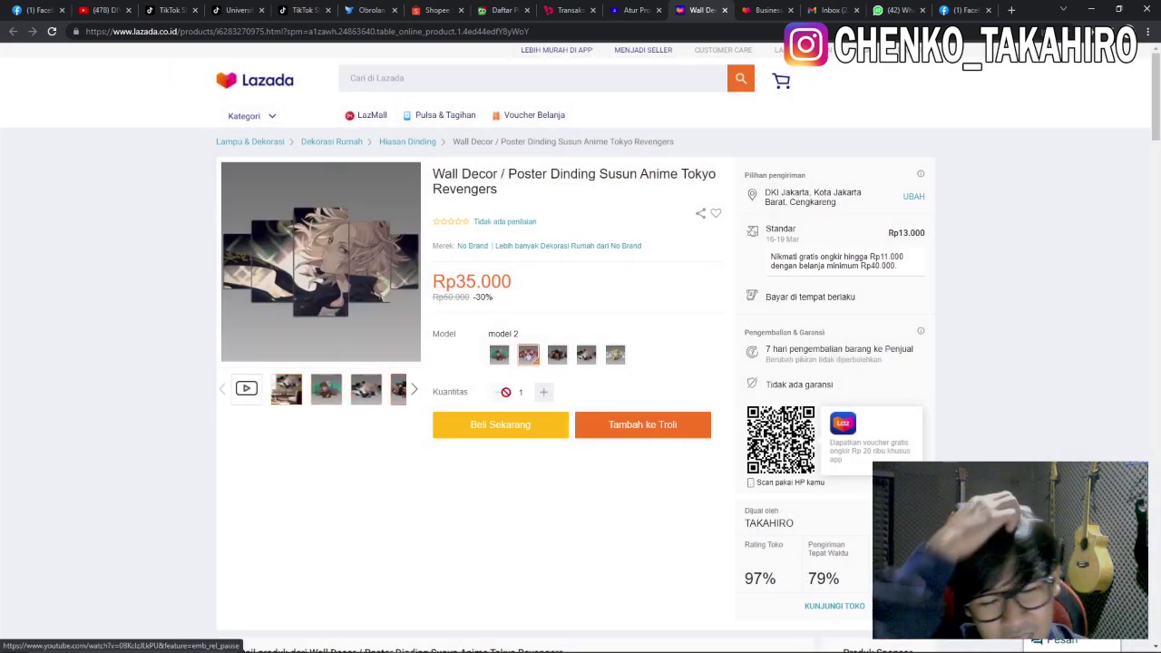
# Step: Review the decorated product description, from the poster banner and INFORMATION section through the finishing examples to the size details
pyautogui.scroll(-2, 529, 392)
pyautogui.scroll(-1, 529, 392)
pyautogui.scroll(-1, 530, 395)
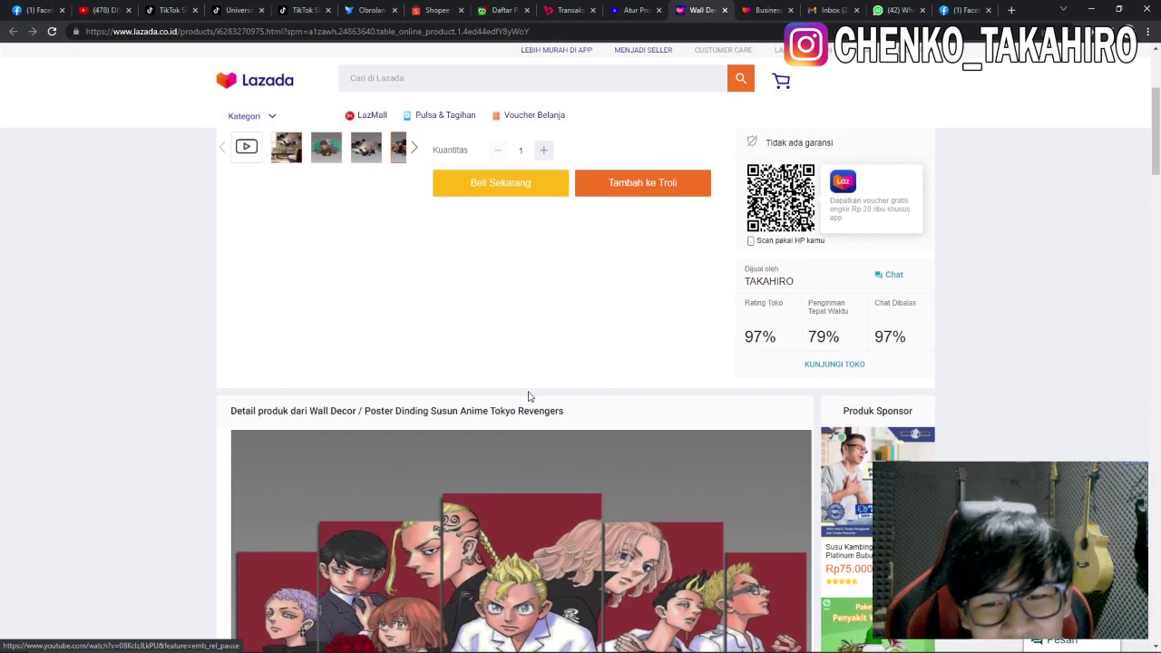
pyautogui.scroll(-2, 529, 396)
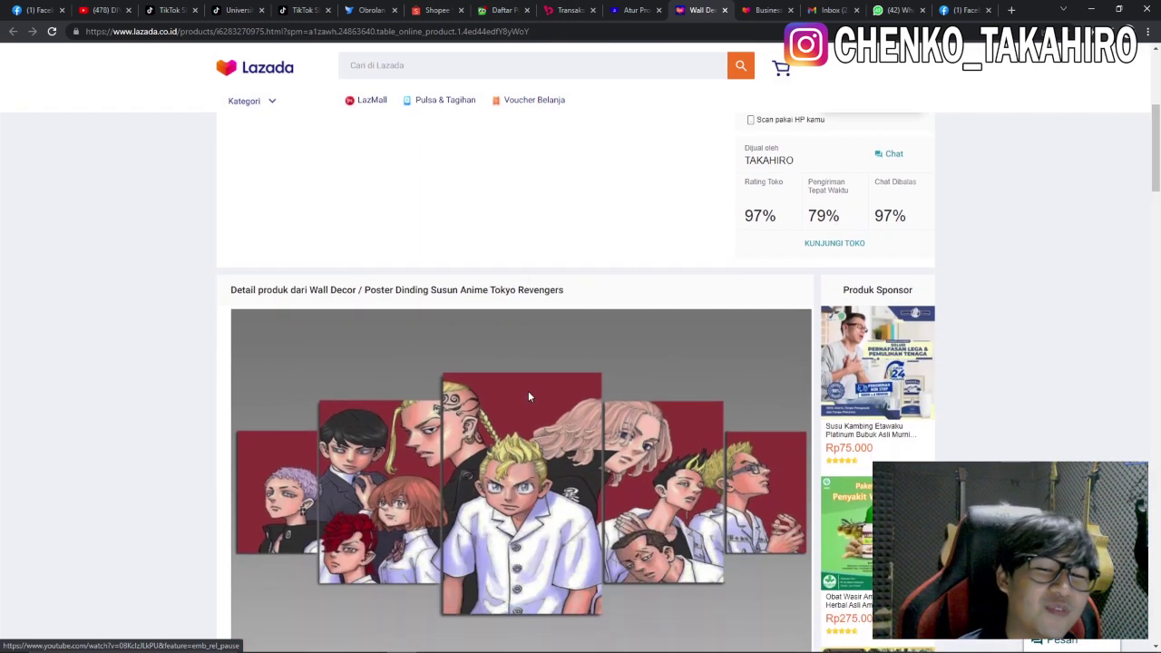
pyautogui.scroll(-3, 529, 397)
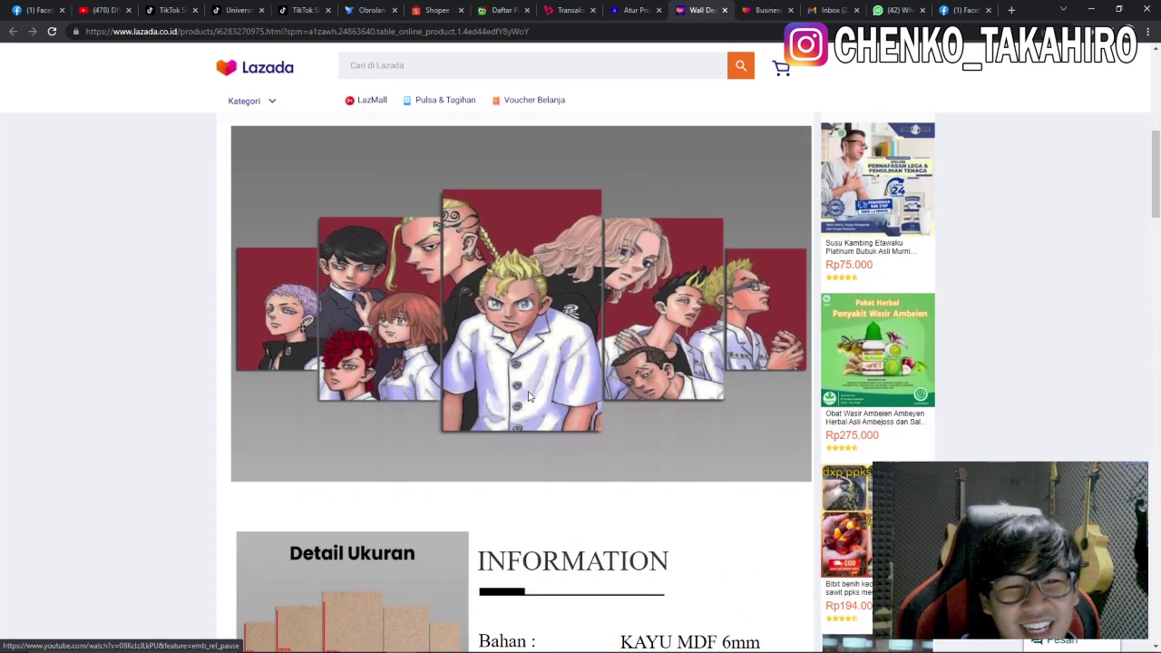
pyautogui.scroll(-4, 529, 396)
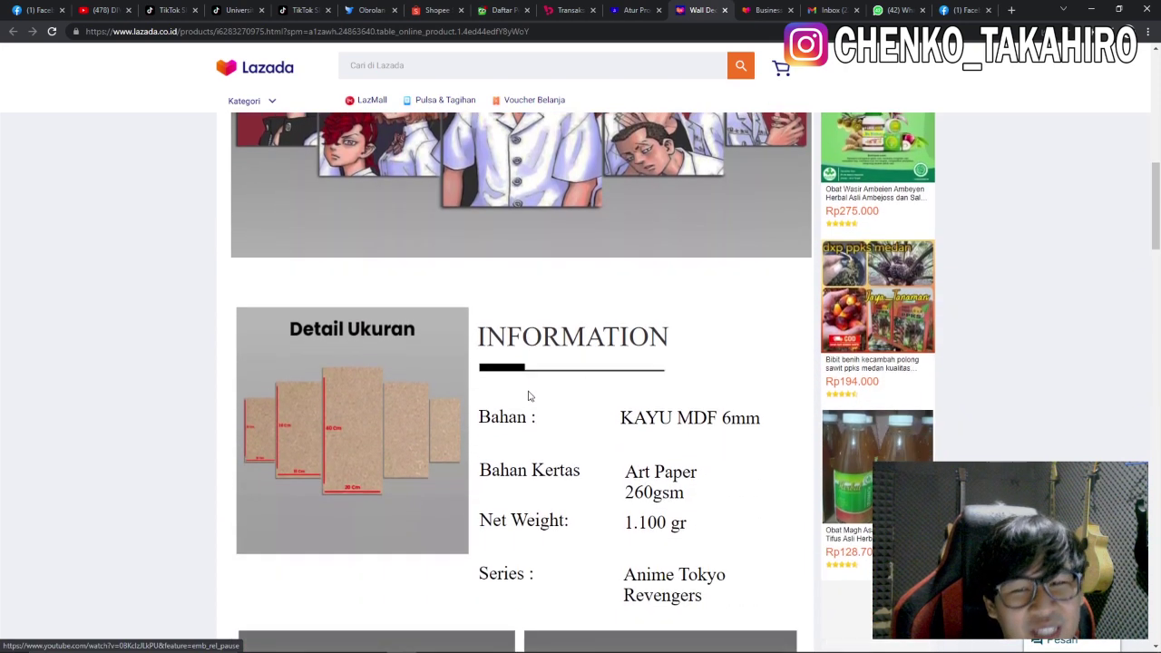
pyautogui.scroll(-1, 529, 396)
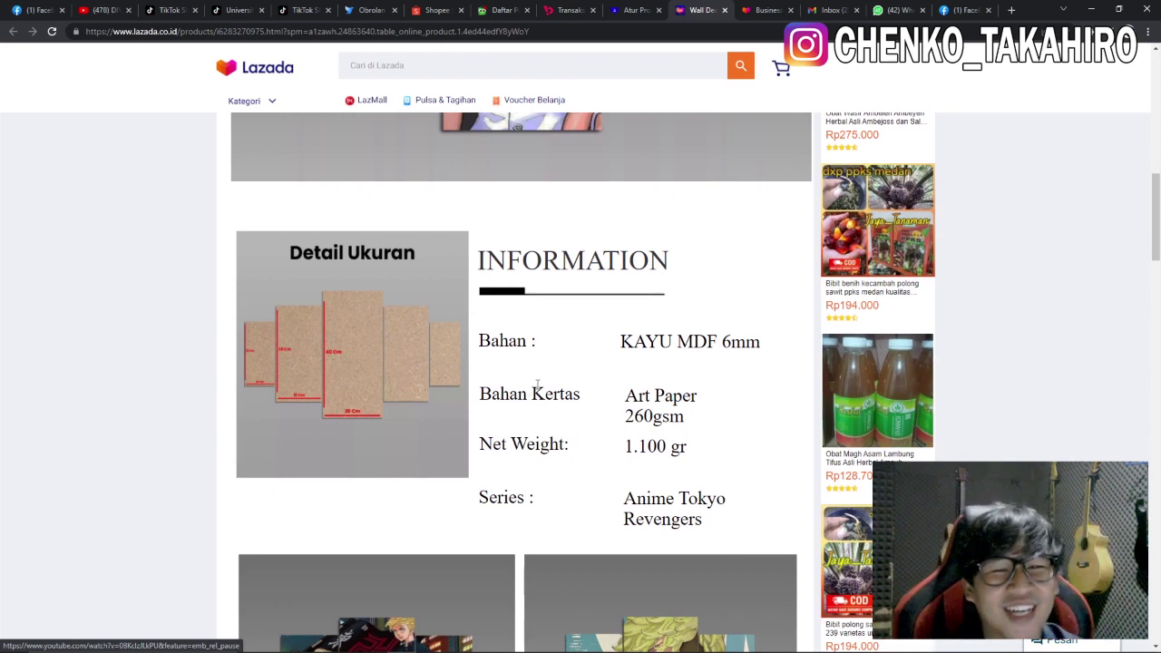
pyautogui.scroll(-4, 538, 386)
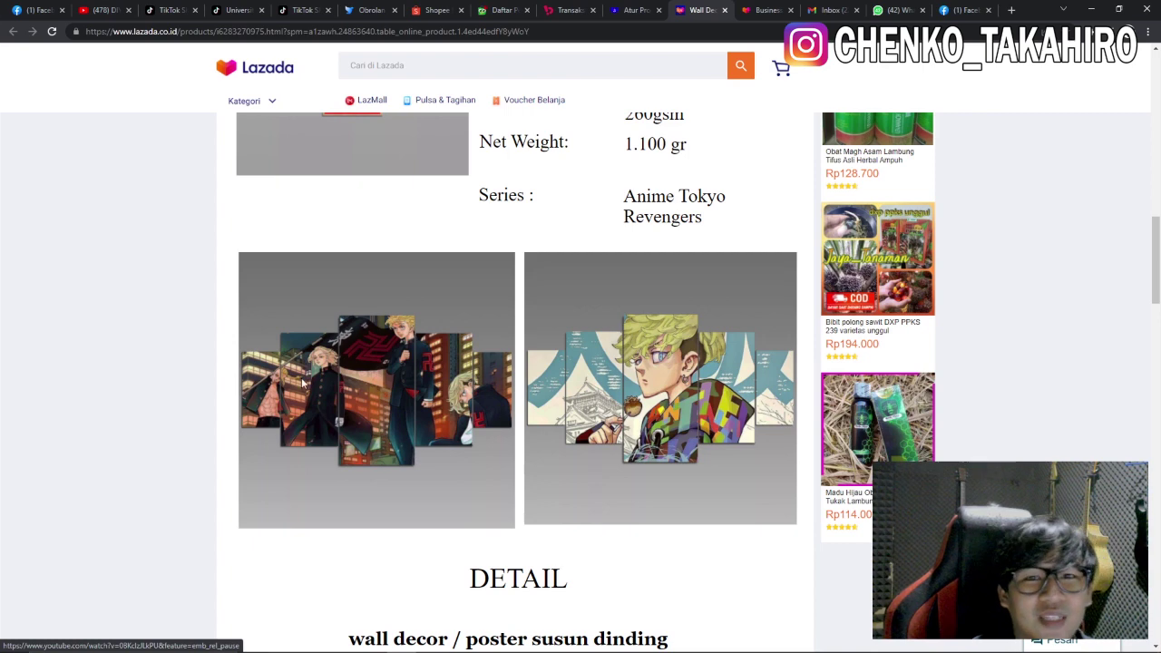
pyautogui.scroll(-2, 302, 383)
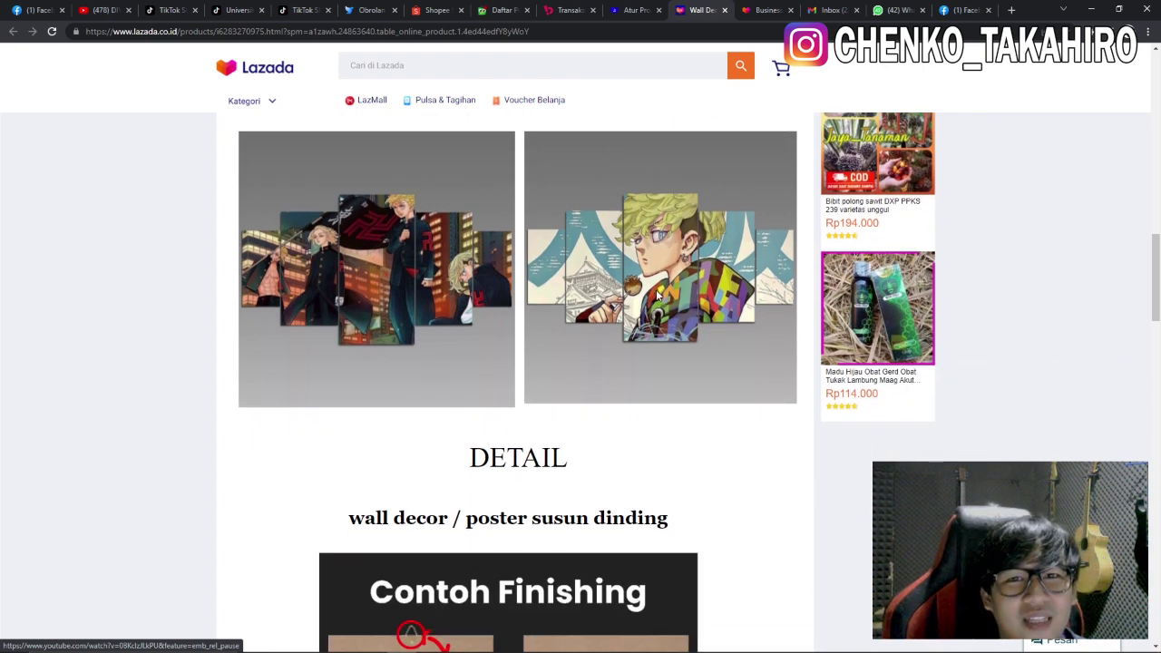
pyautogui.scroll(-1, 648, 309)
pyautogui.scroll(-3, 648, 309)
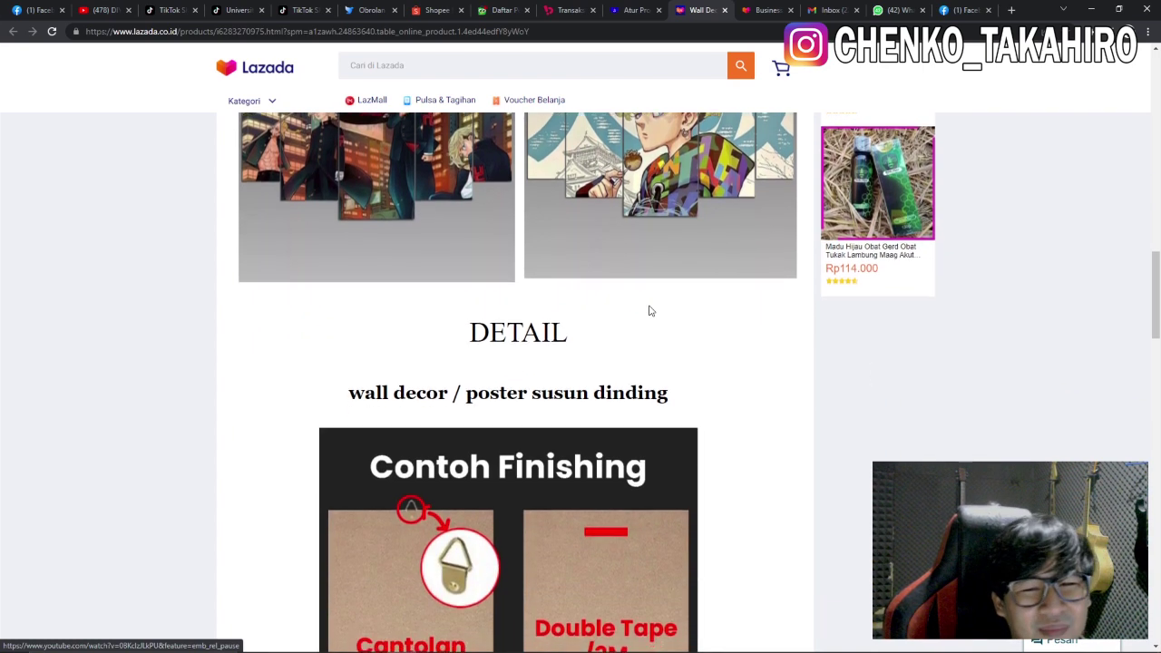
pyautogui.scroll(-10, 648, 310)
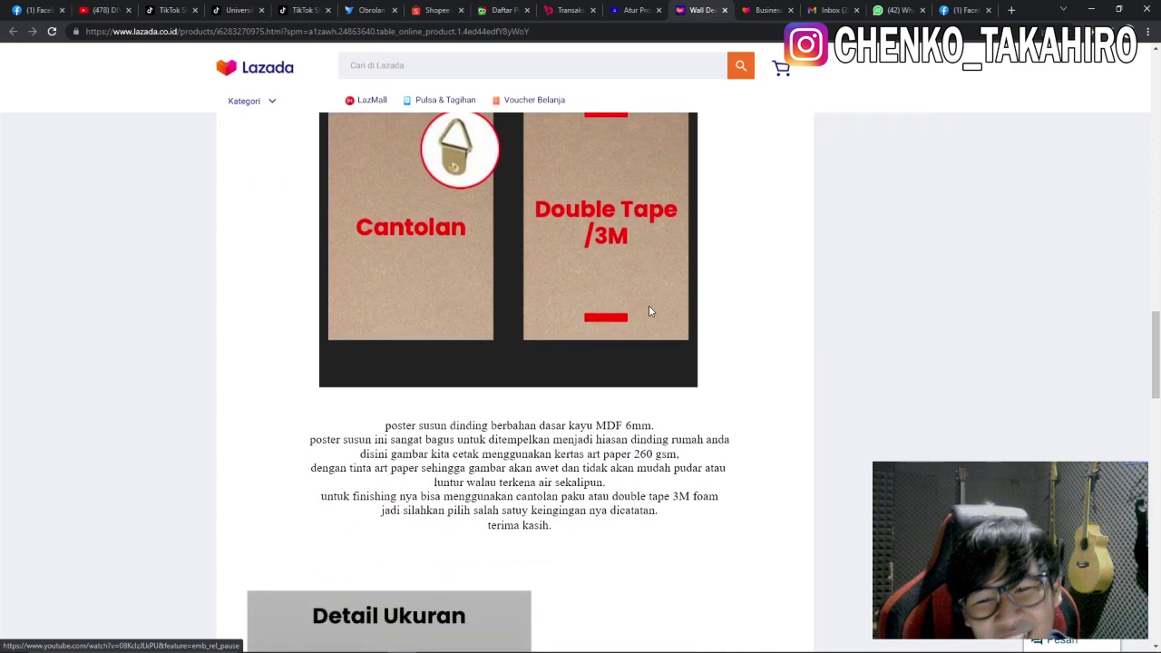
pyautogui.scroll(-2, 642, 315)
# Step: Go back through the description to the product's price and model options
pyautogui.scroll(3, 640, 313)
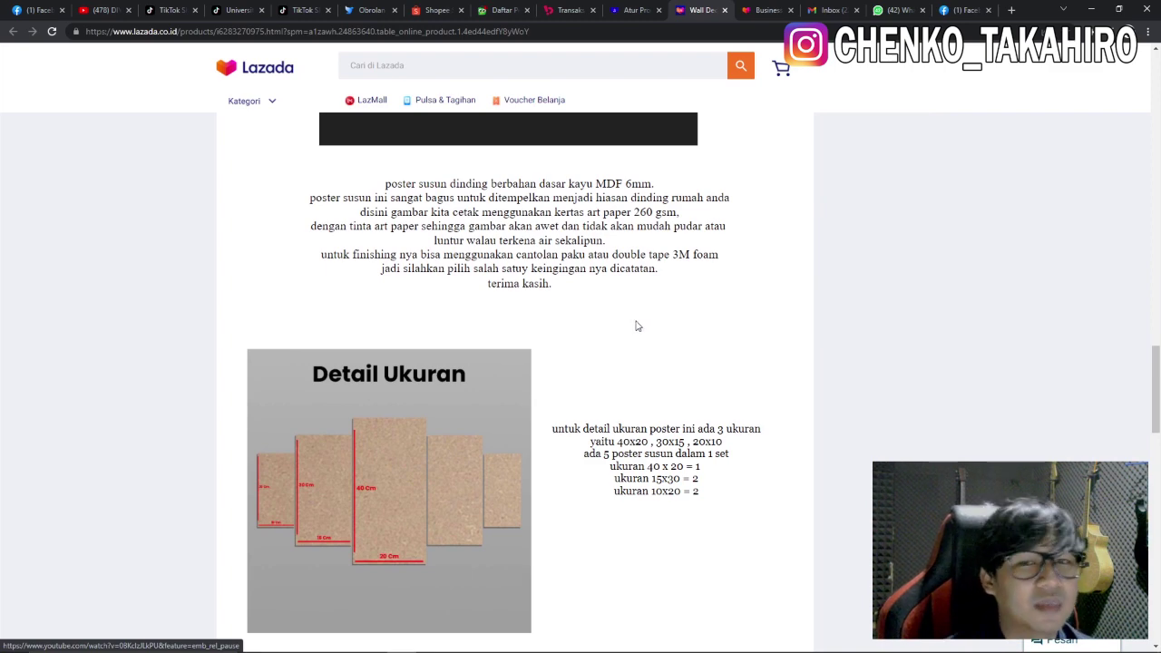
pyautogui.scroll(8, 636, 325)
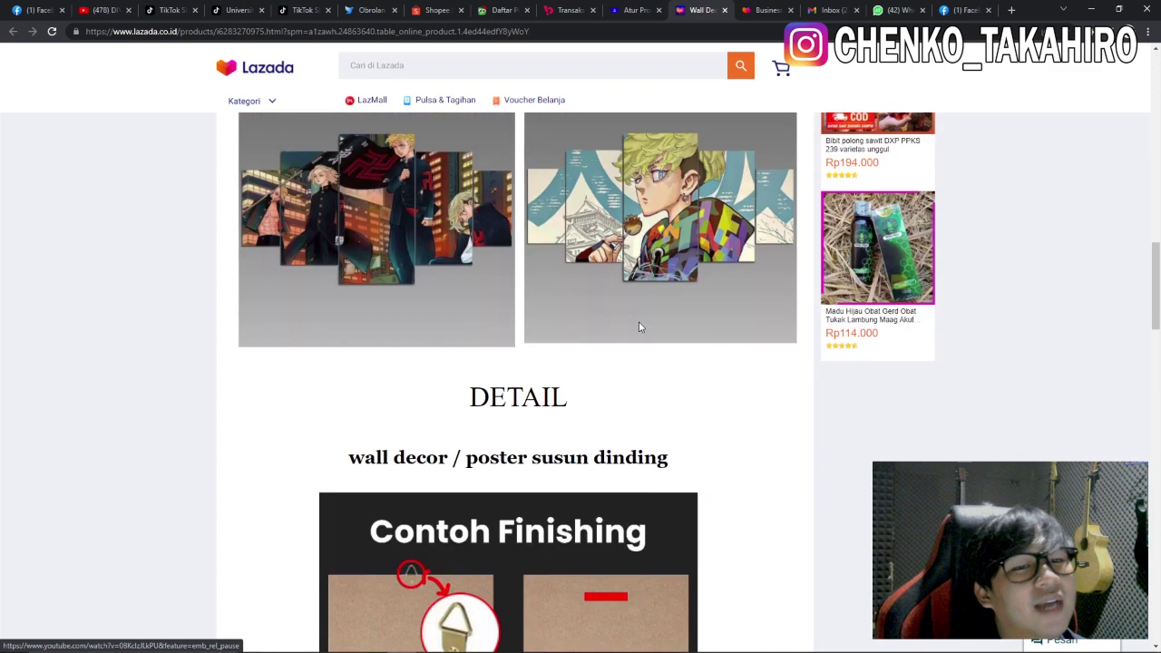
pyautogui.scroll(3, 639, 326)
pyautogui.scroll(10, 638, 331)
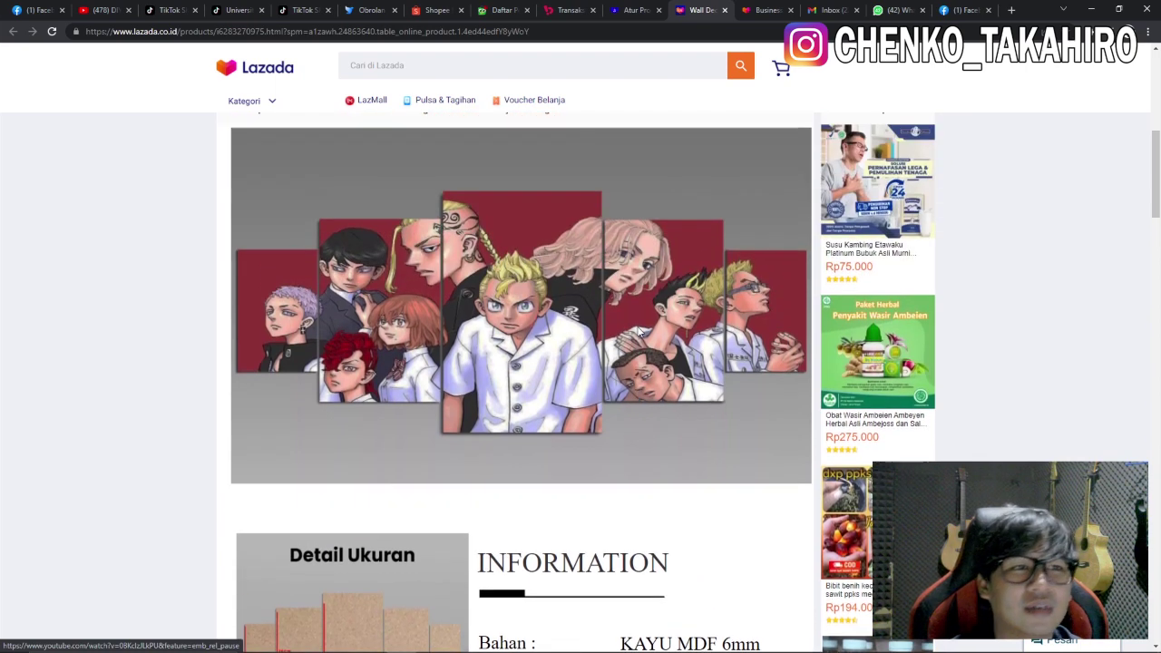
pyautogui.scroll(2, 638, 332)
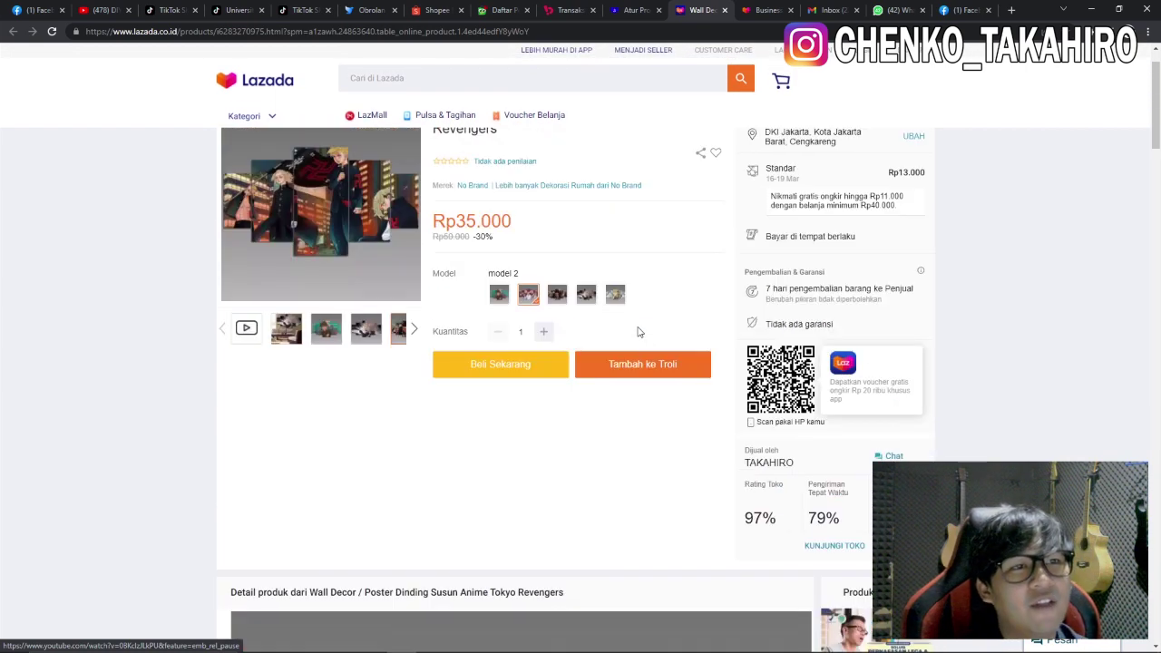